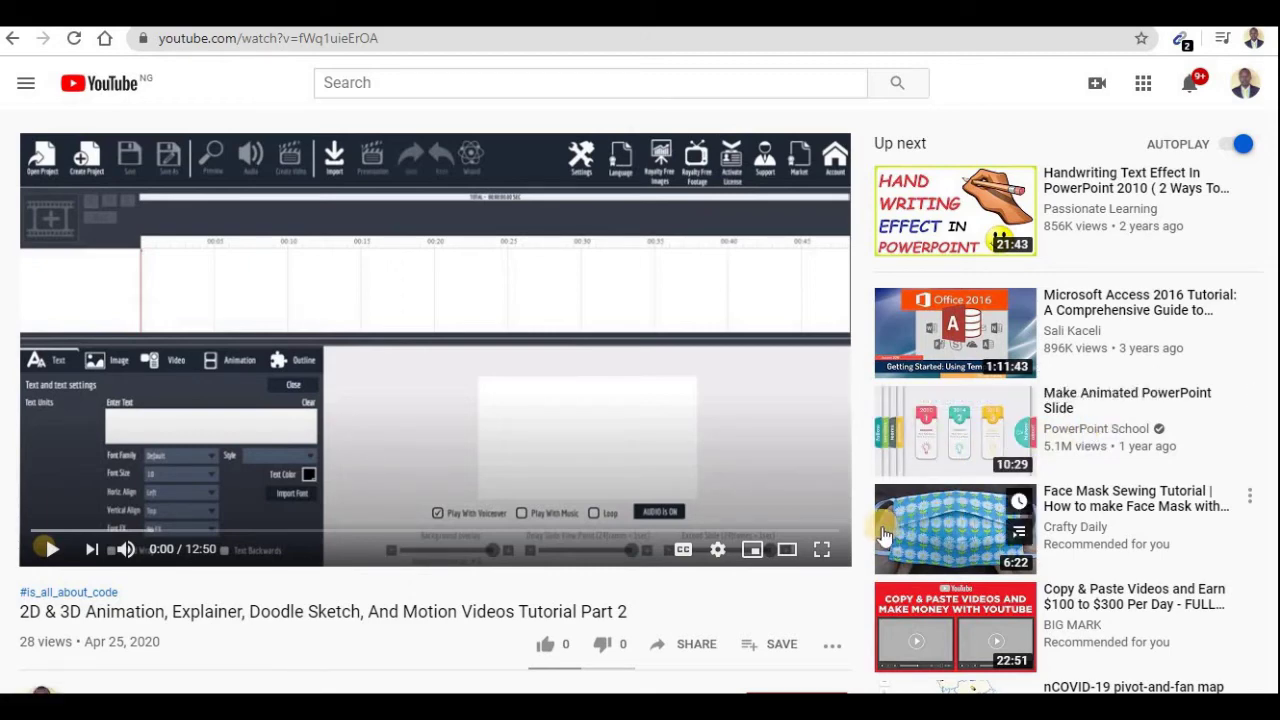
Subscribe to the Computer Programming Arena channel and set its notifications to All.
scroll(741, 537, down, 3)
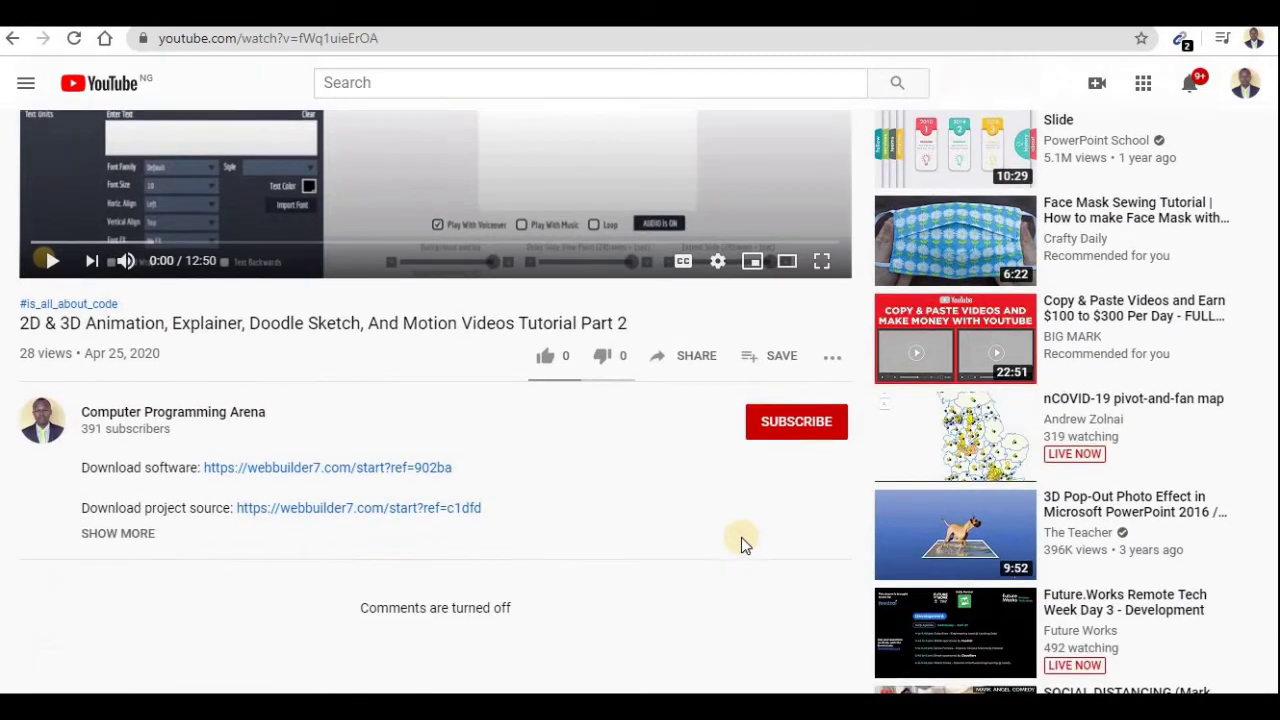
click(795, 433)
click(828, 423)
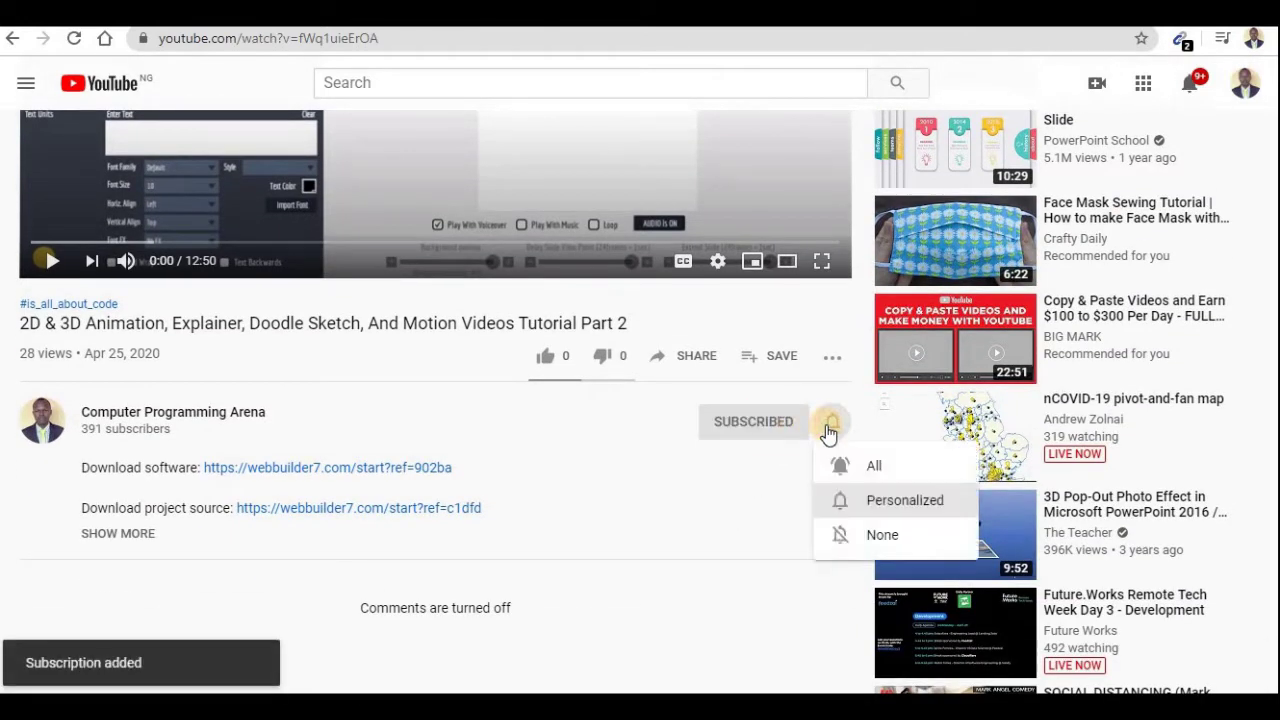
click(878, 467)
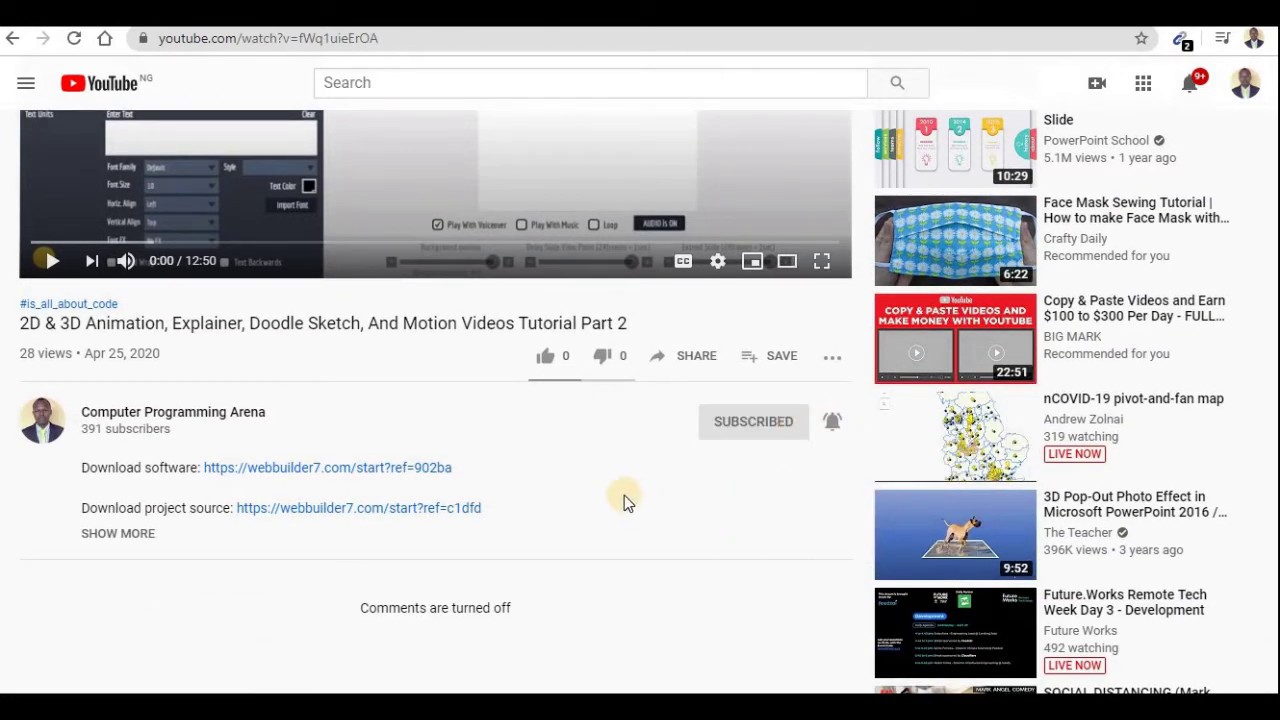
scroll(624, 495, up, 1)
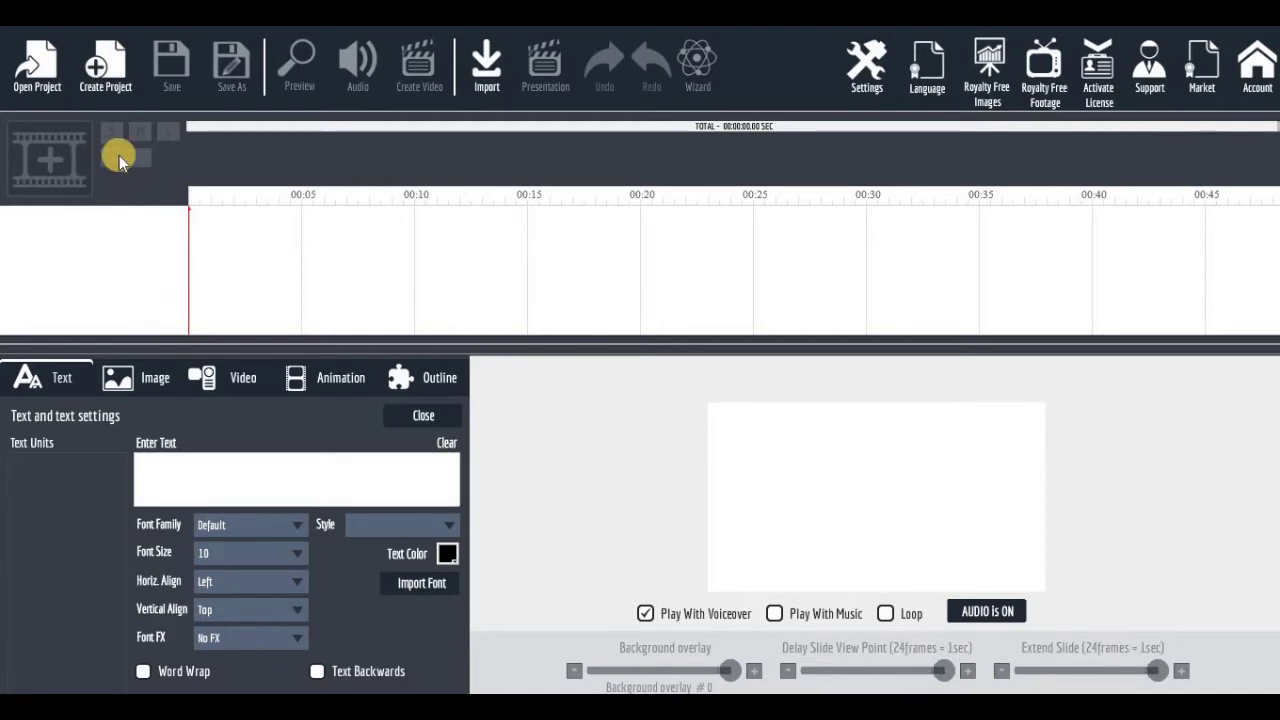
In Explaindio, open the project file Part1.explaindio and play a preview of it.
click(30, 68)
scroll(296, 390, down, 2)
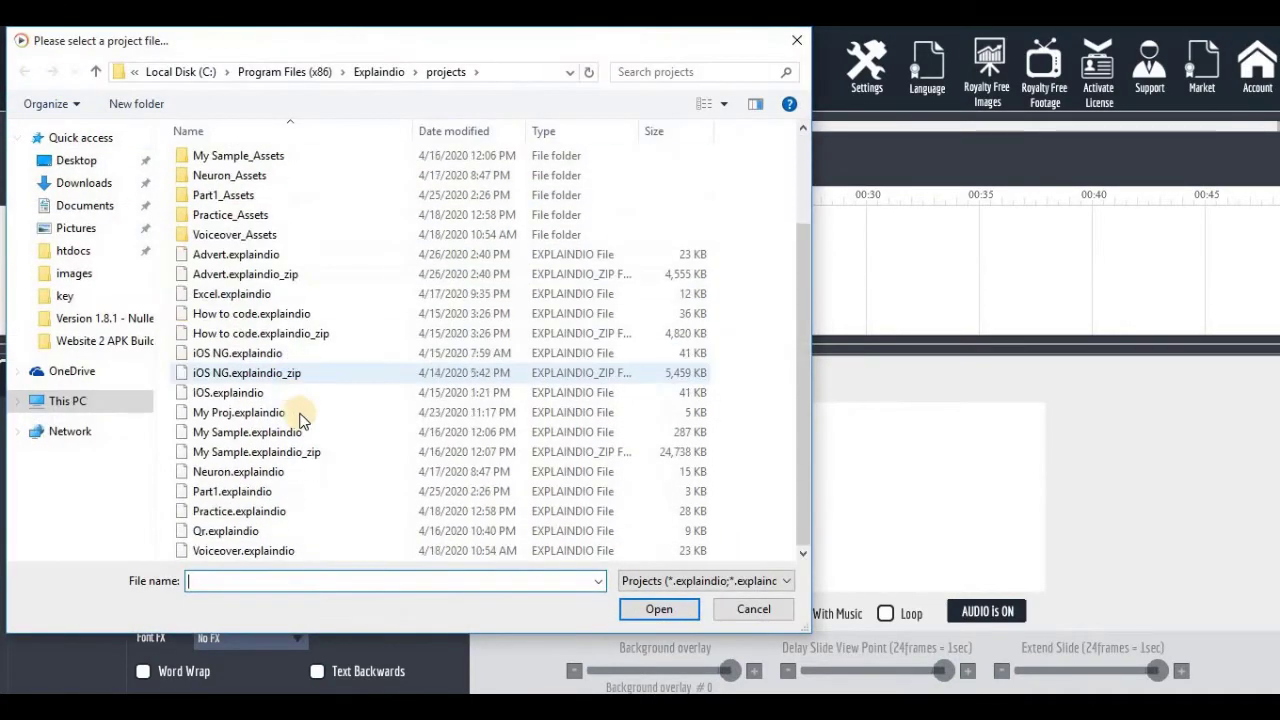
double_click(297, 494)
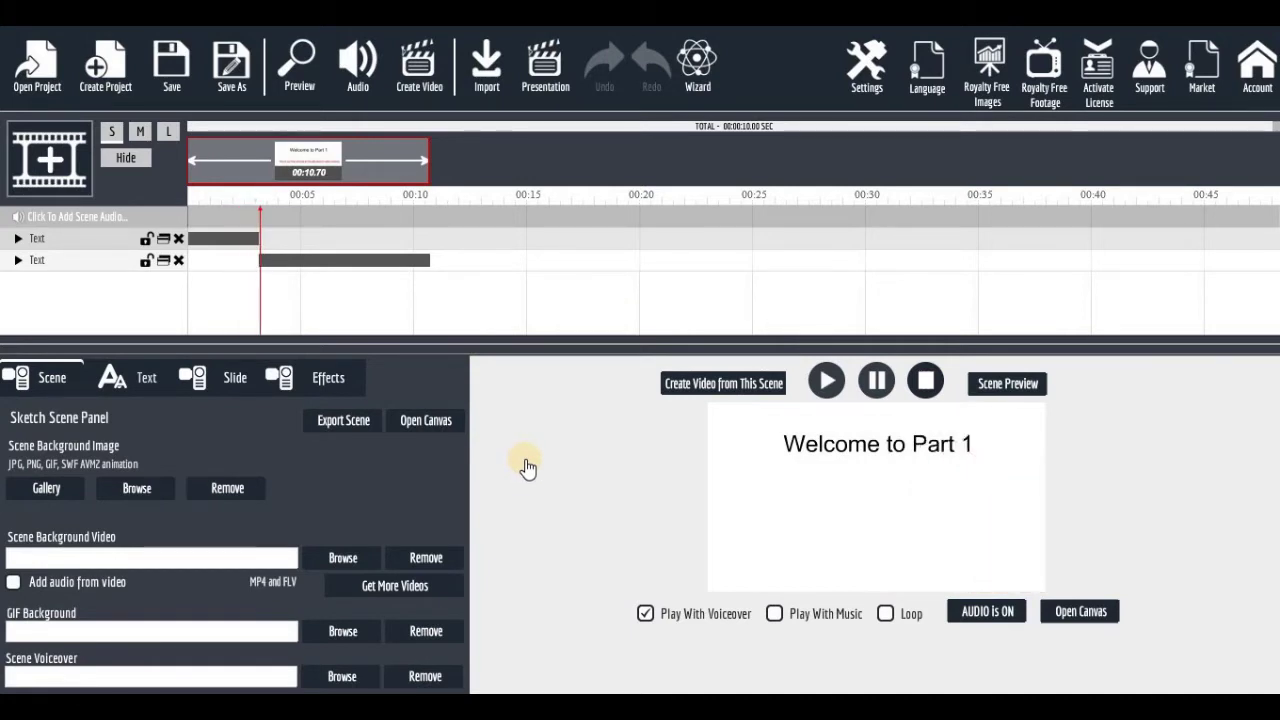
click(297, 60)
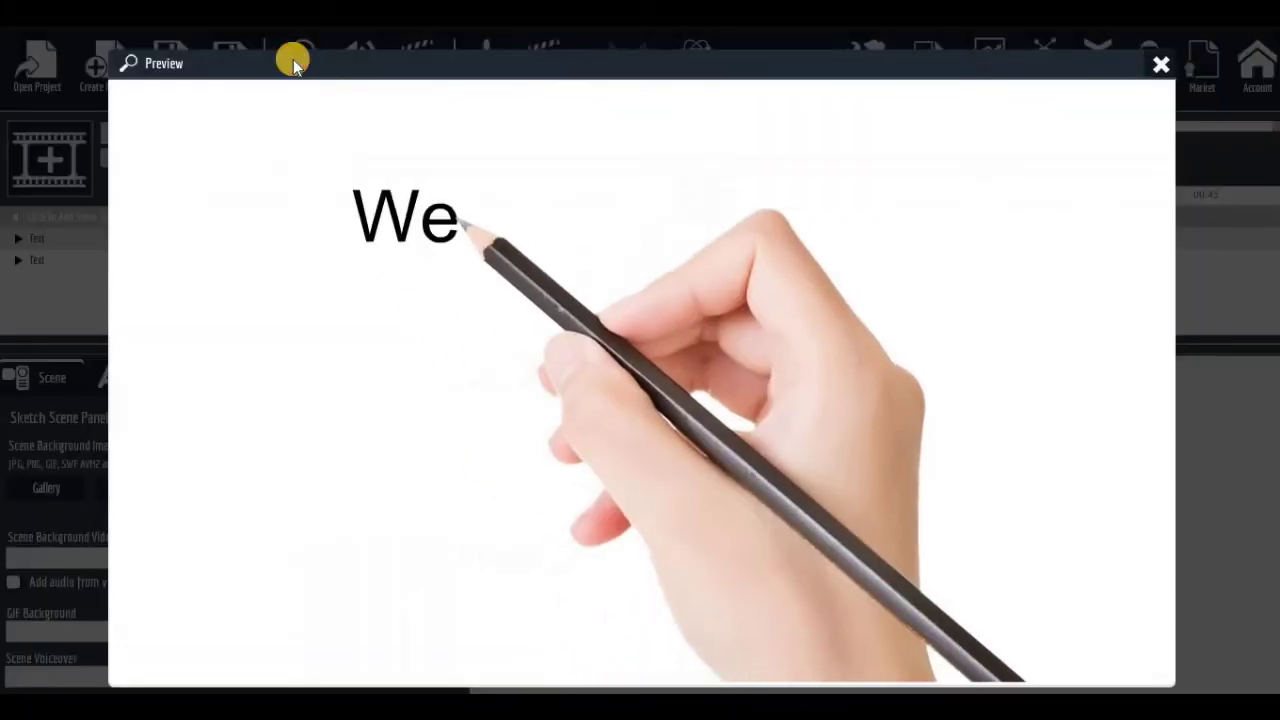
click(1161, 64)
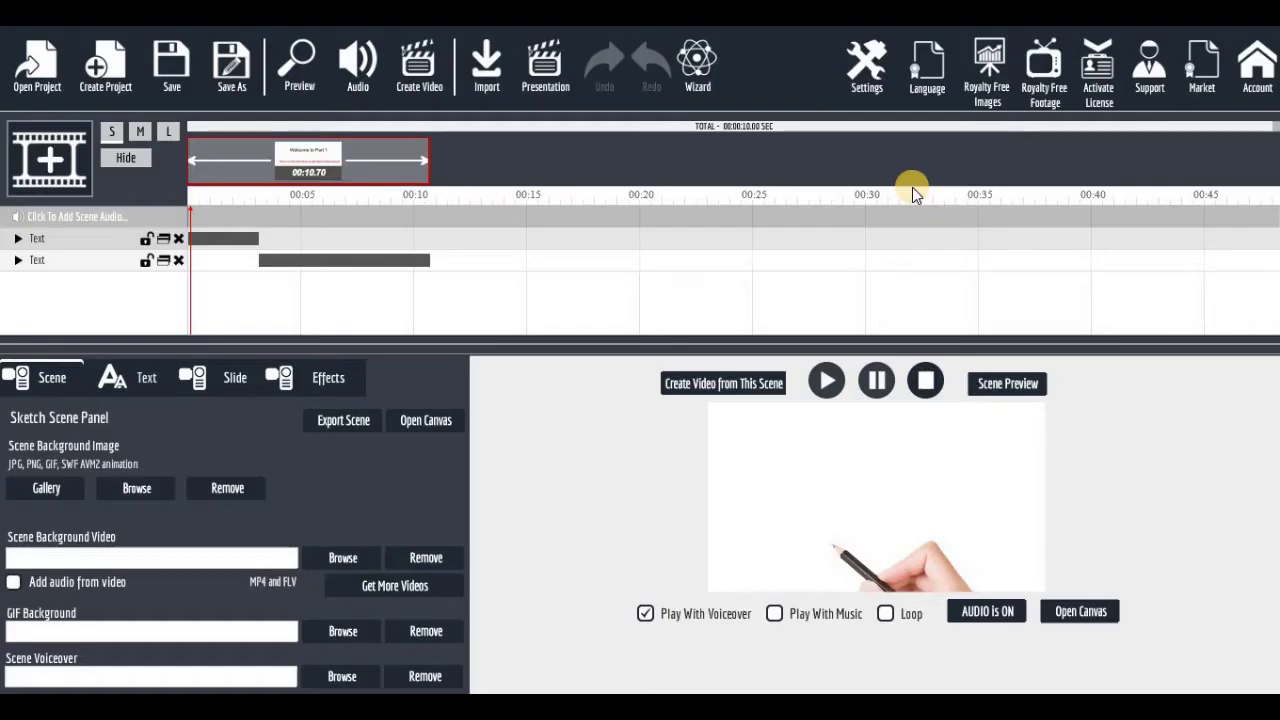
Delete both text objects from the scene's canvas and hide the timeline's track area.
click(1082, 614)
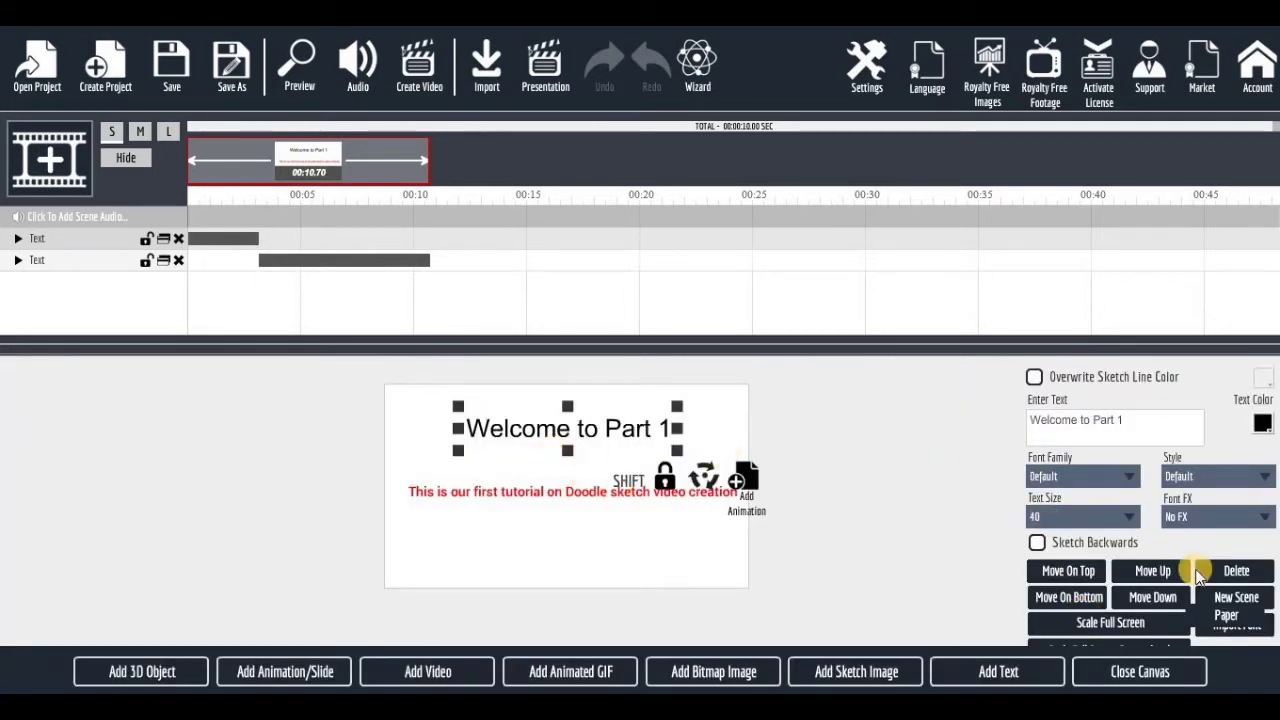
click(1227, 568)
click(1227, 568)
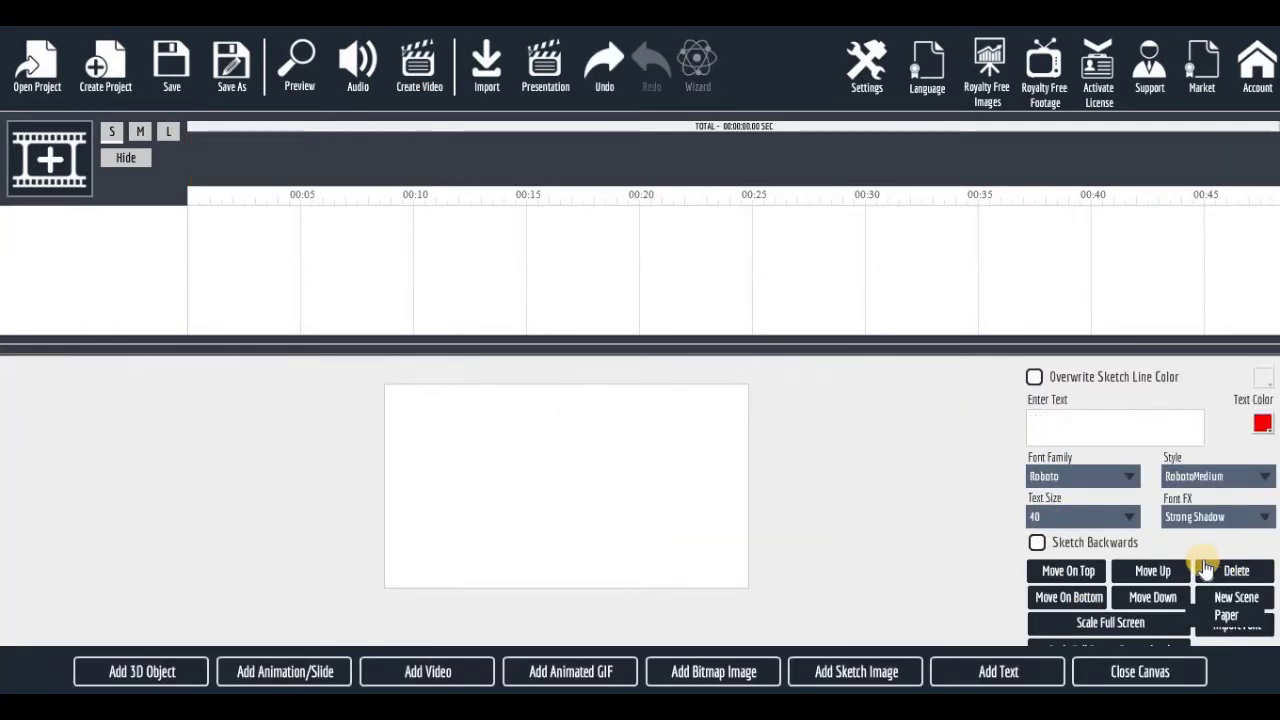
click(118, 160)
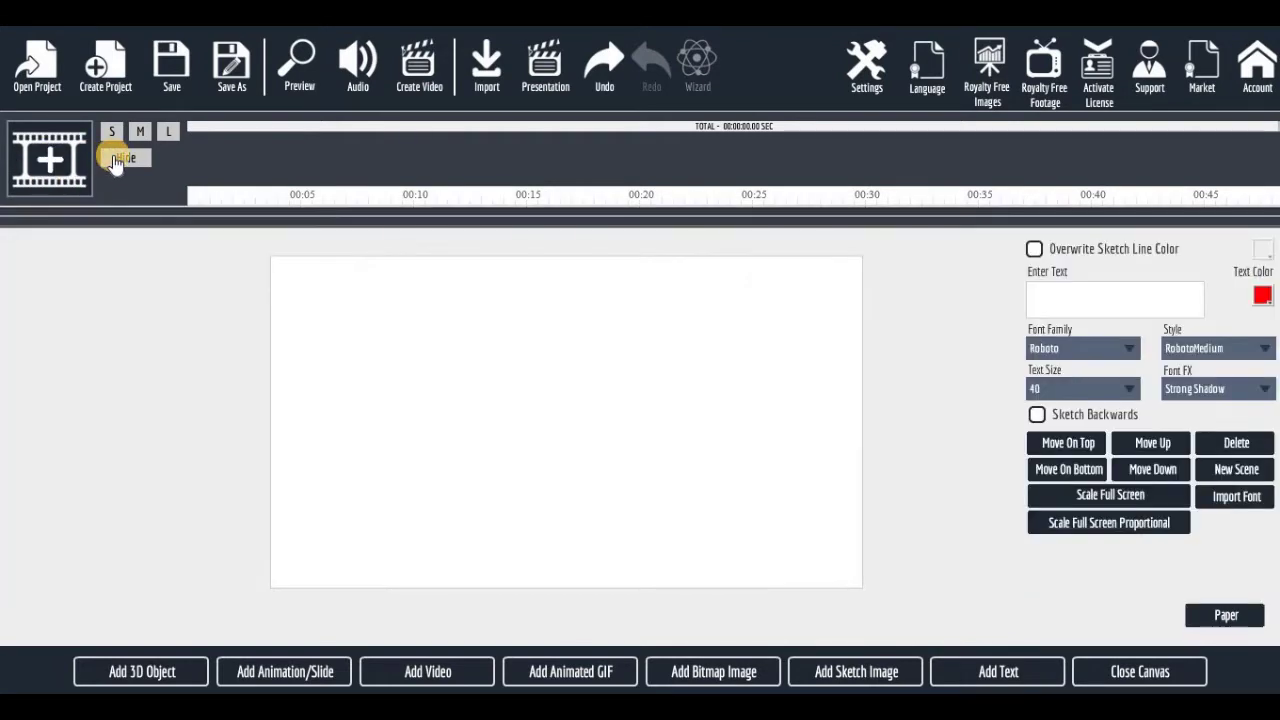
Open the sketch image gallery and look through the images in the Personal Library folder.
click(1010, 674)
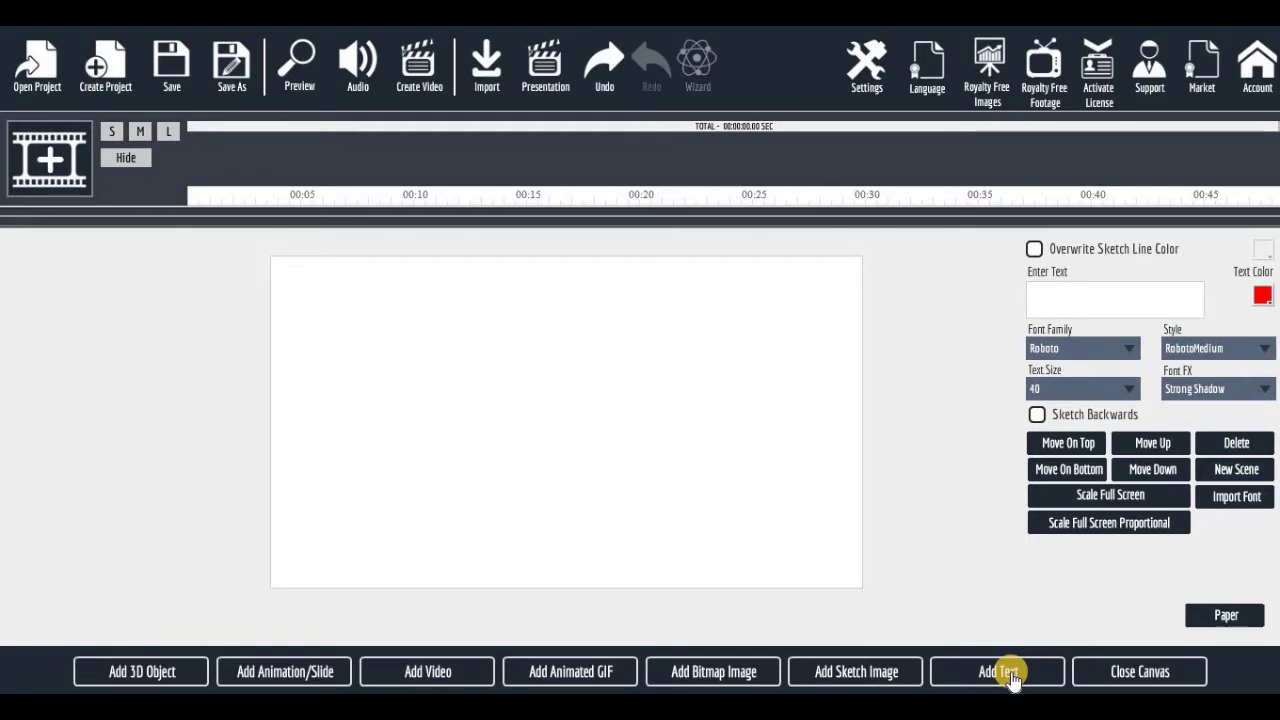
click(876, 678)
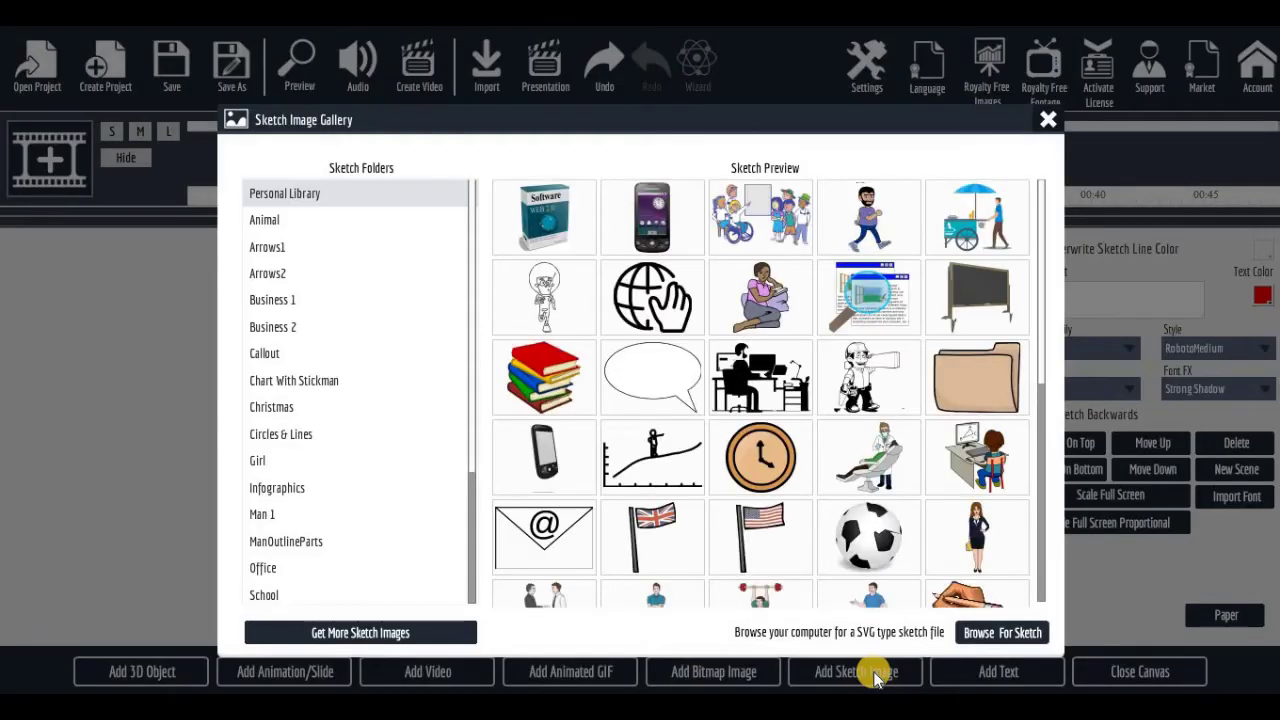
scroll(783, 393, down, 3)
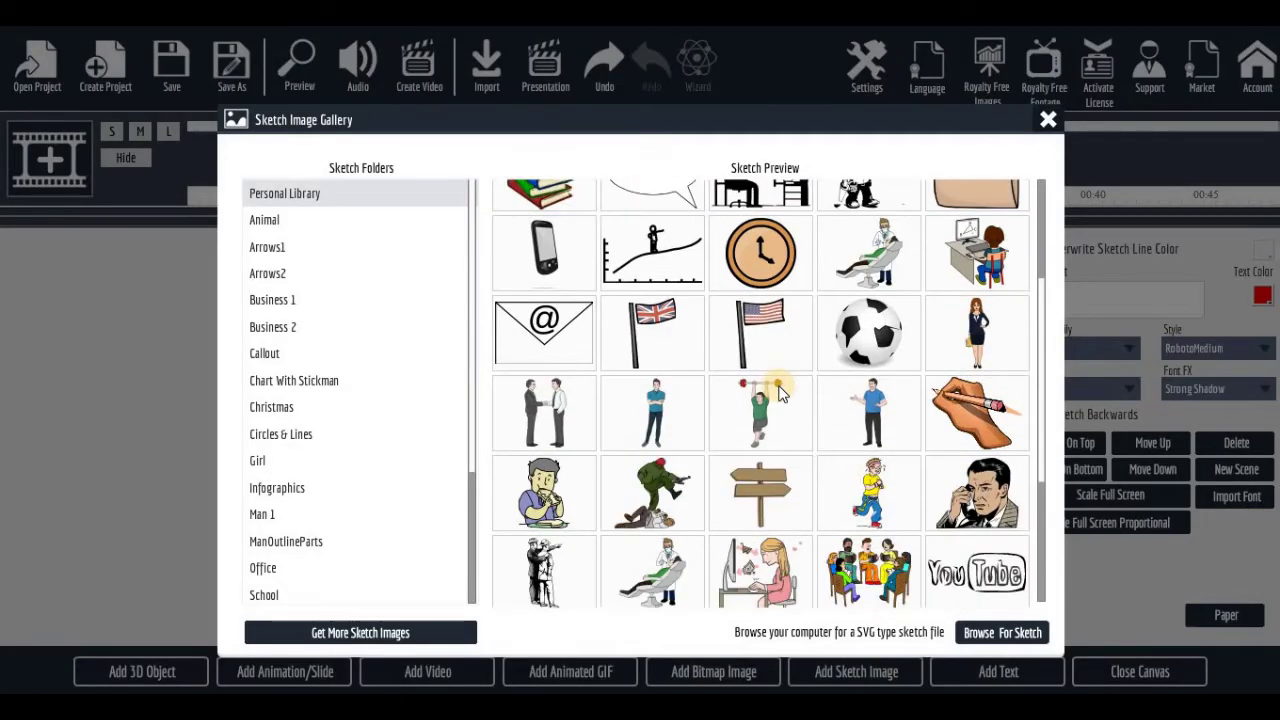
scroll(780, 393, down, 3)
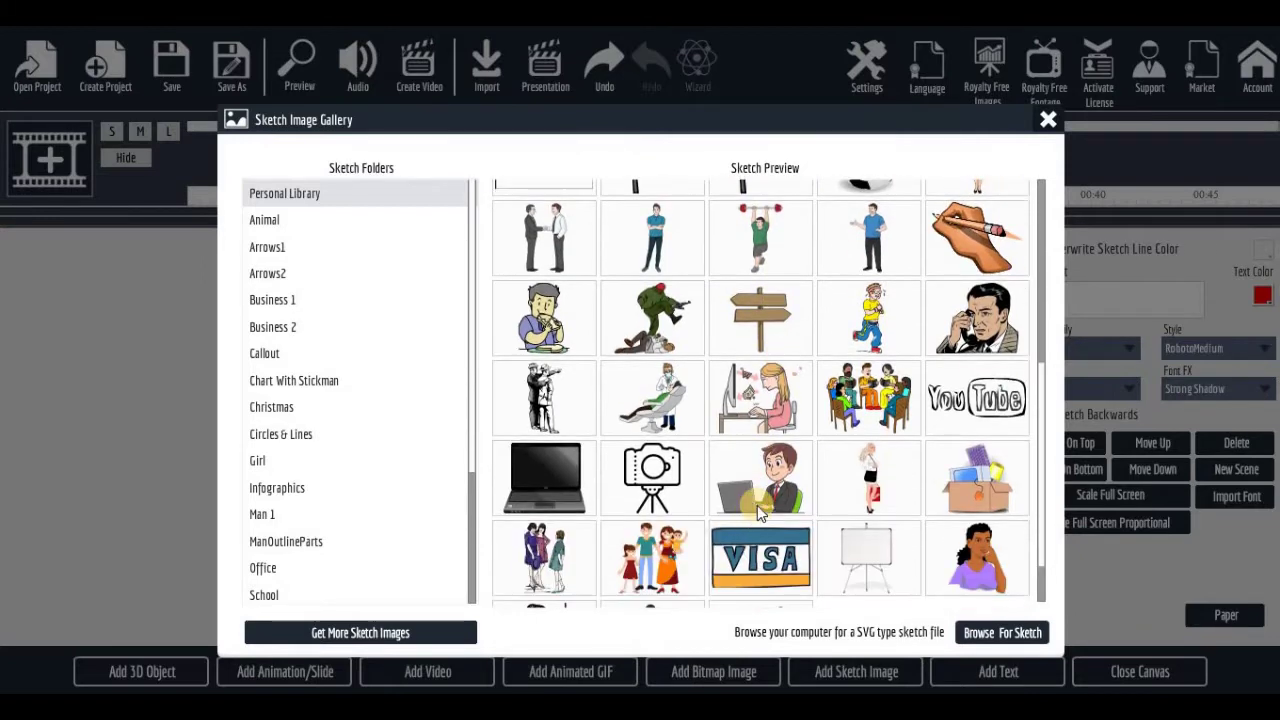
scroll(657, 418, up, 2)
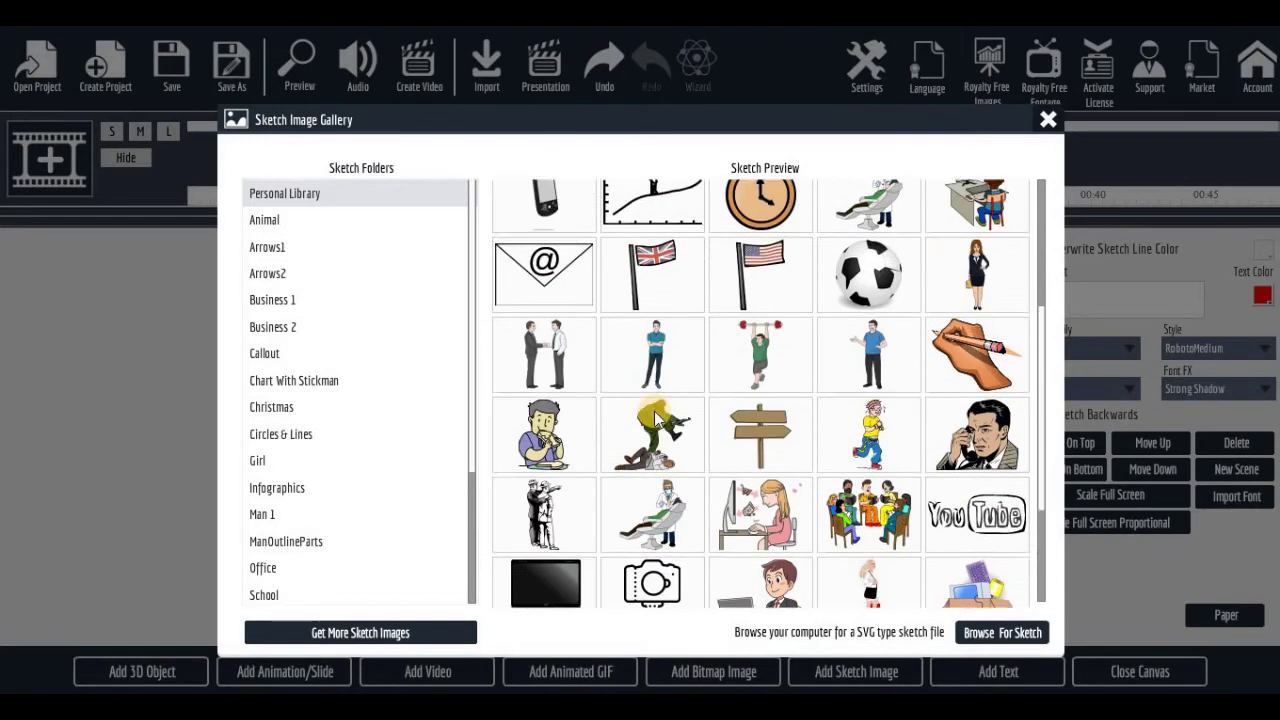
scroll(657, 418, down, 2)
scroll(657, 418, up, 5)
scroll(657, 418, up, 2)
scroll(657, 418, down, 6)
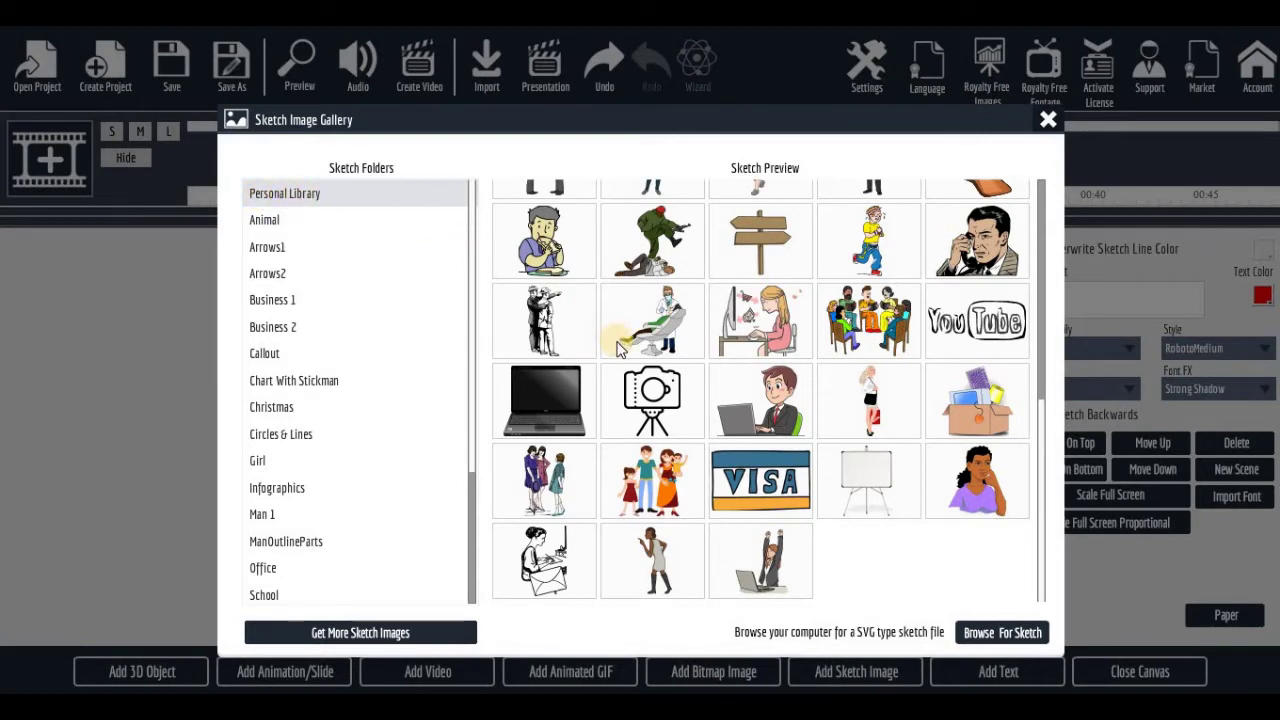
scroll(618, 345, up, 5)
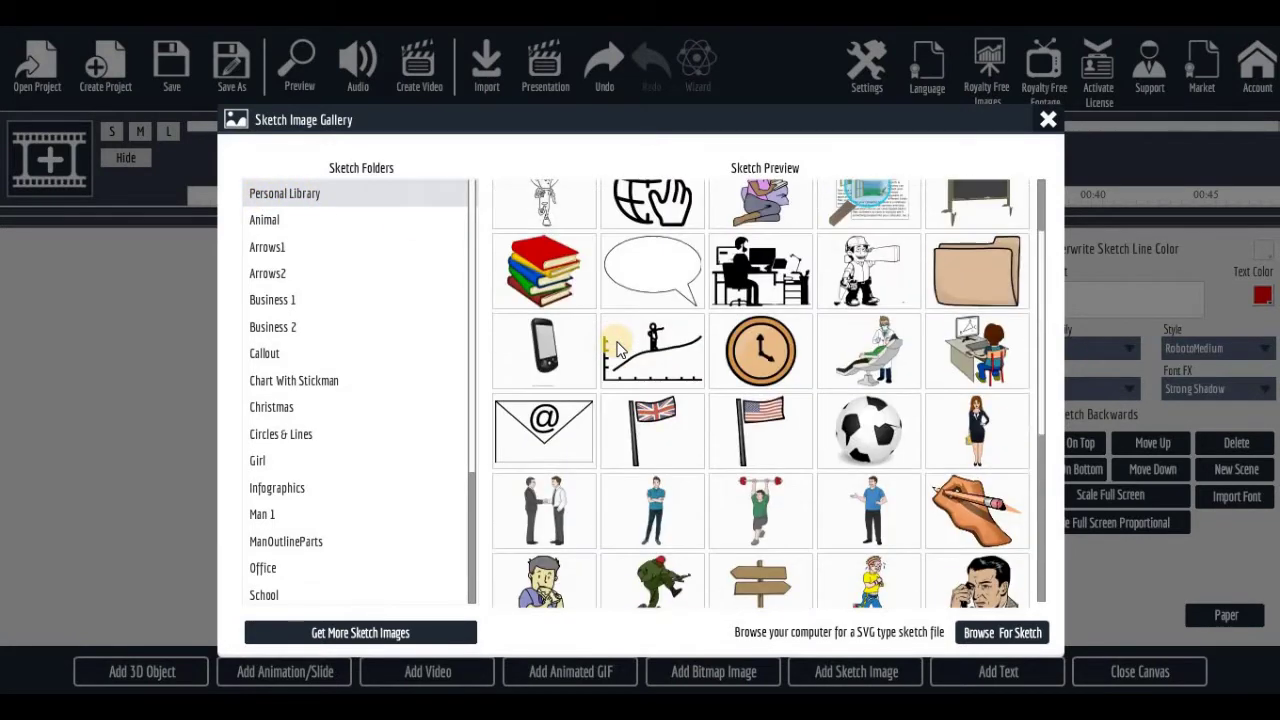
Insert the cow sketch from the Animal folder, enlarging it slightly and shifting it on the canvas.
click(265, 219)
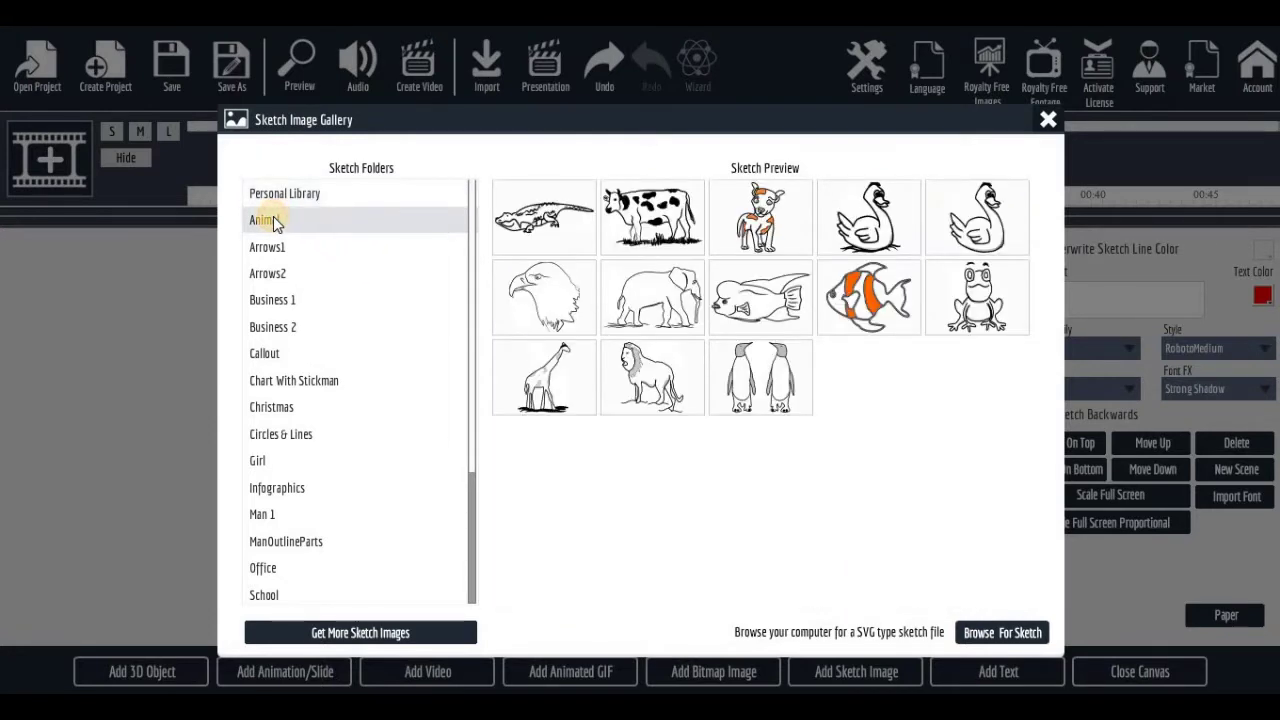
click(629, 206)
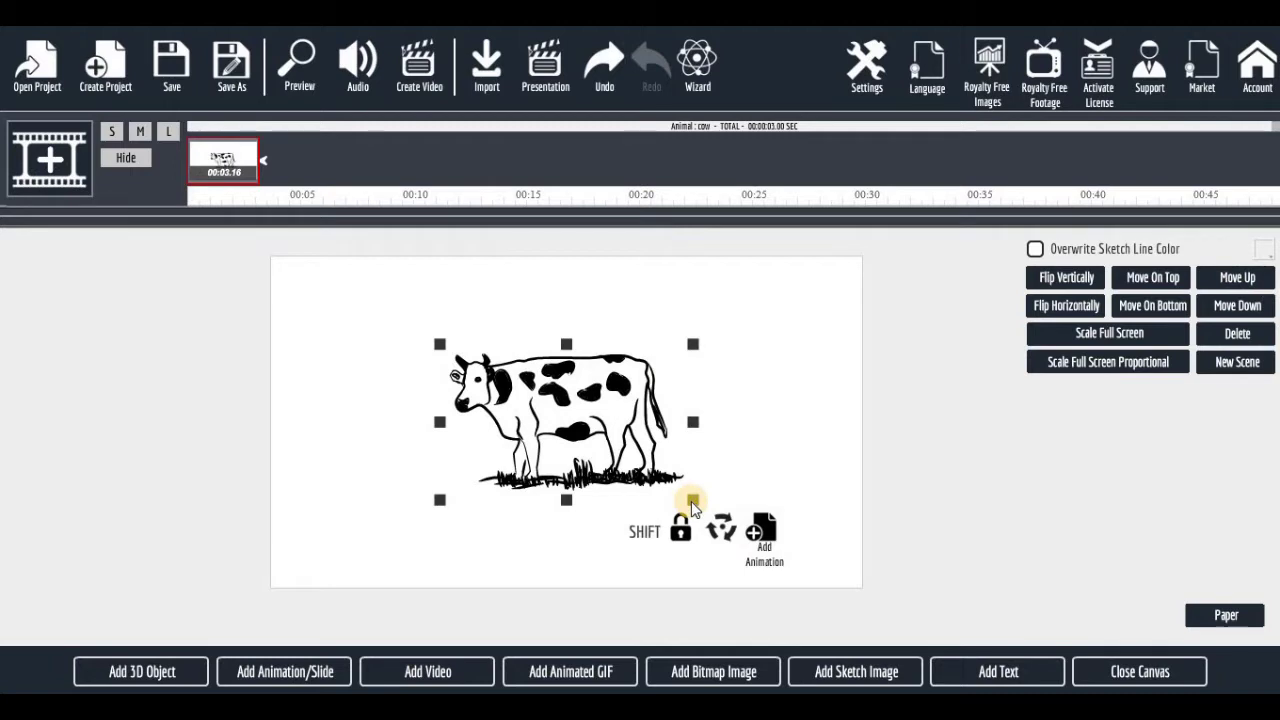
mouse_move(693, 500)
mouse_down()
mouse_move(759, 536)
mouse_move(735, 527)
mouse_up()
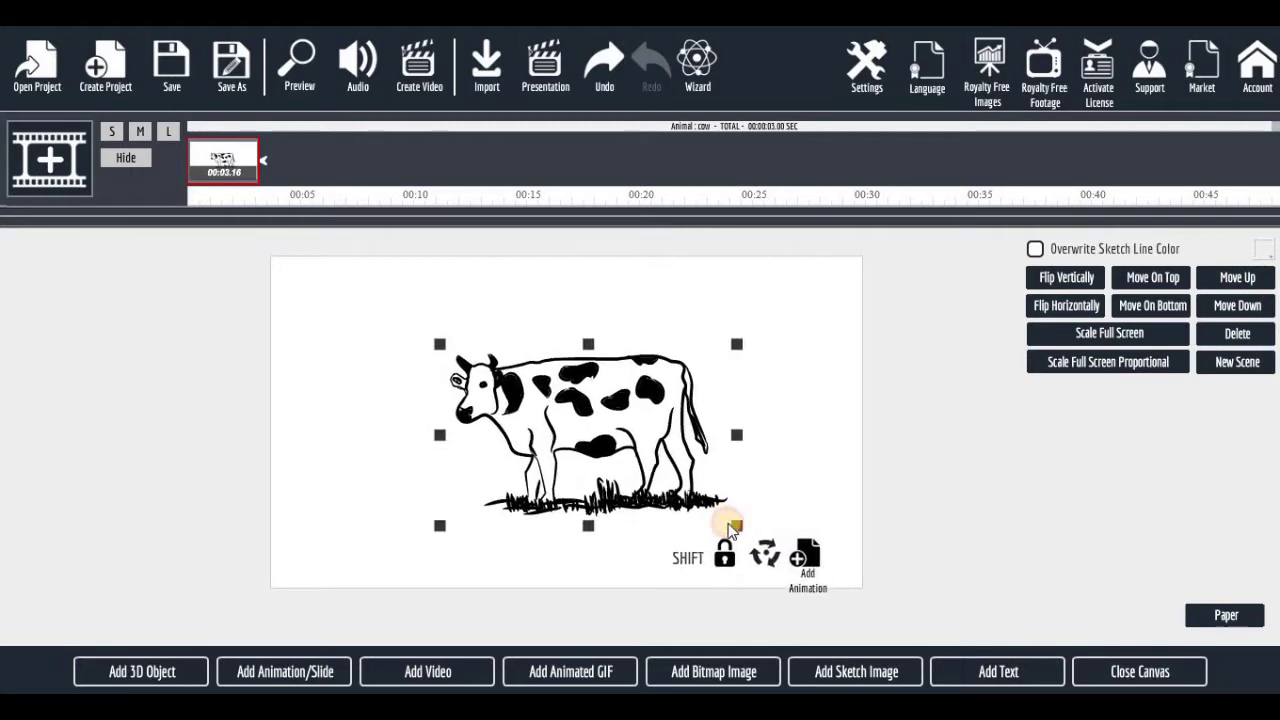
drag(614, 457, 617, 476)
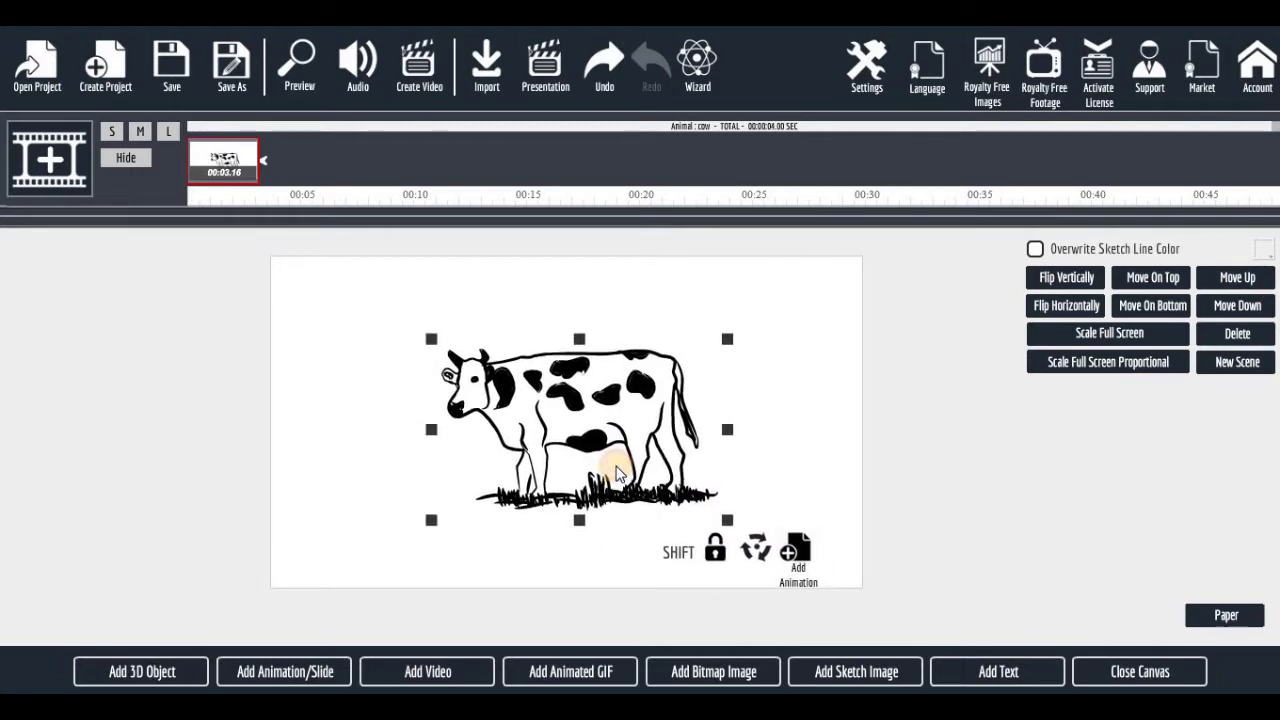
Close the canvas and turn off Play With Voiceover for the scene.
click(1141, 673)
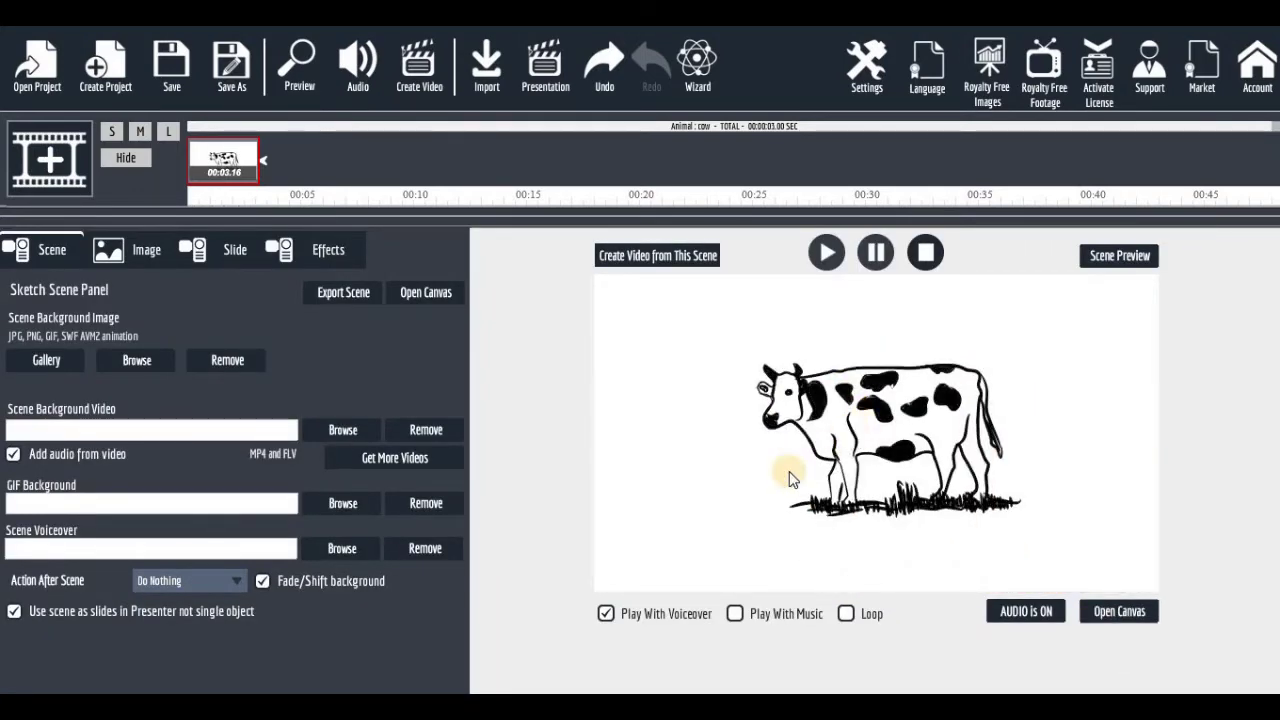
click(617, 616)
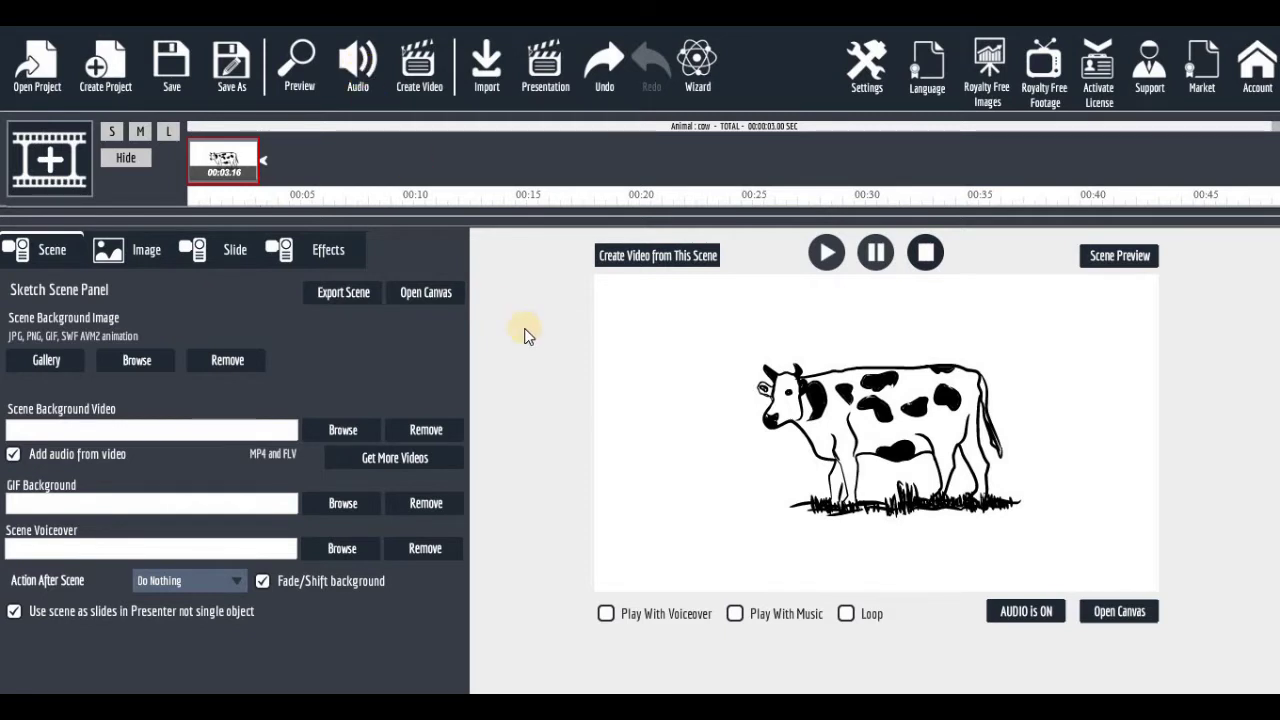
Show the timeline tracks at small size and expand the cow.svg track to its Sketch By Hand effect.
click(113, 132)
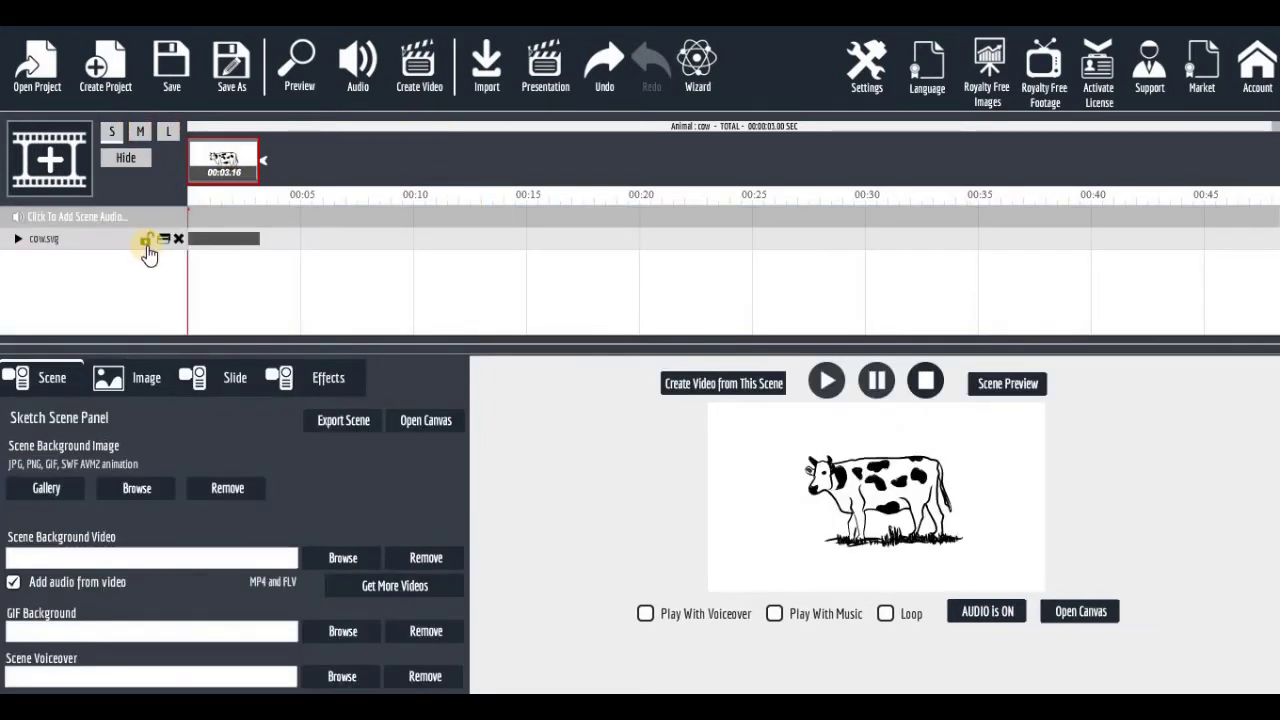
click(18, 240)
click(45, 262)
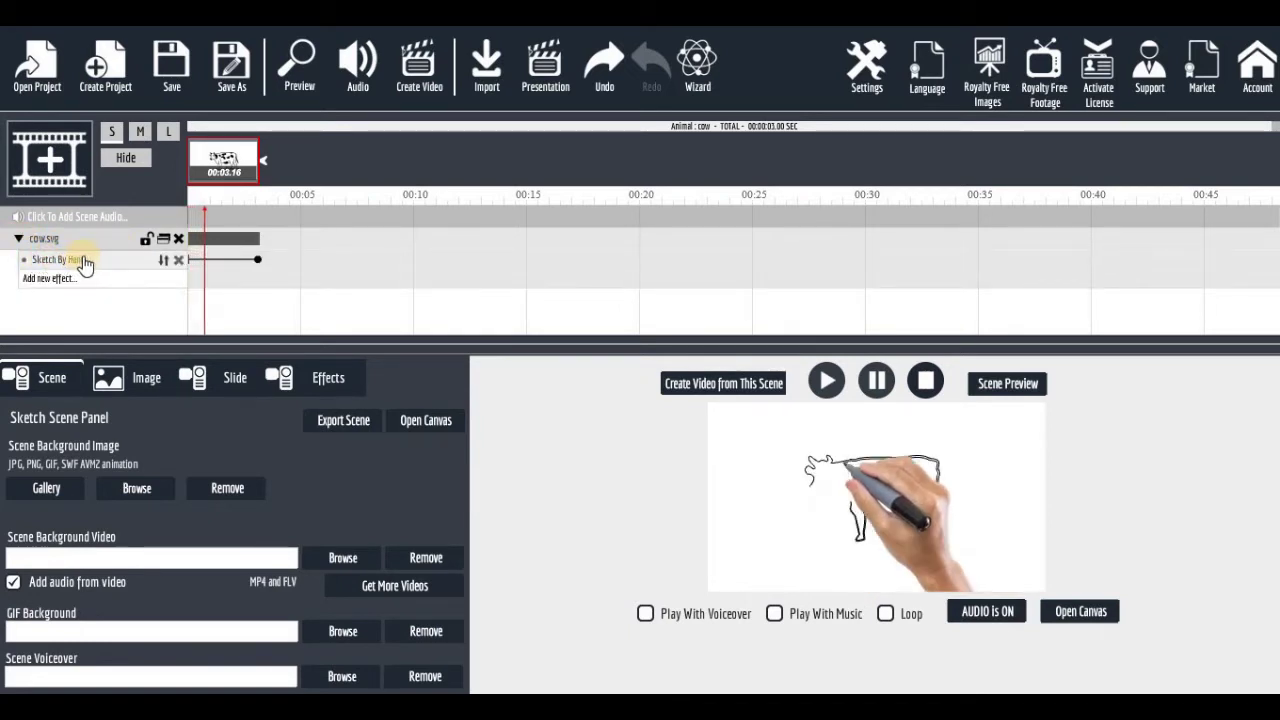
Try the Morph effect on the cow.svg track and preview the scene.
click(164, 263)
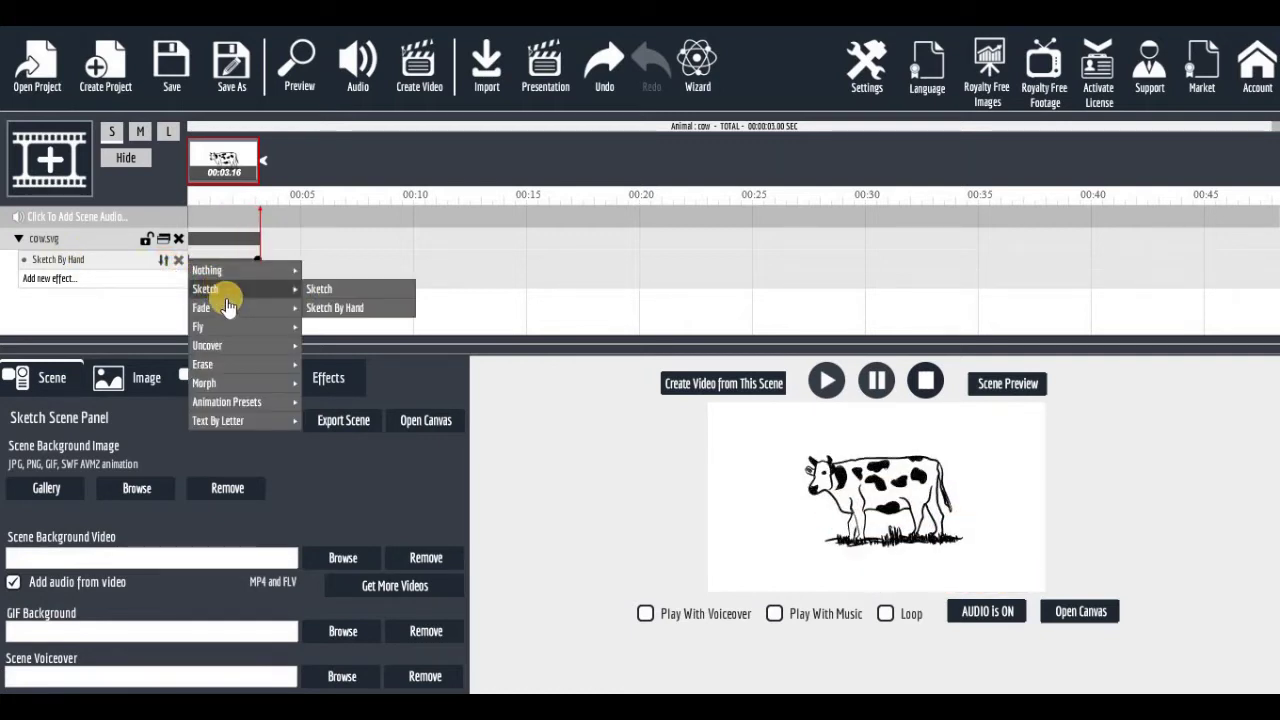
mouse_move(229, 308)
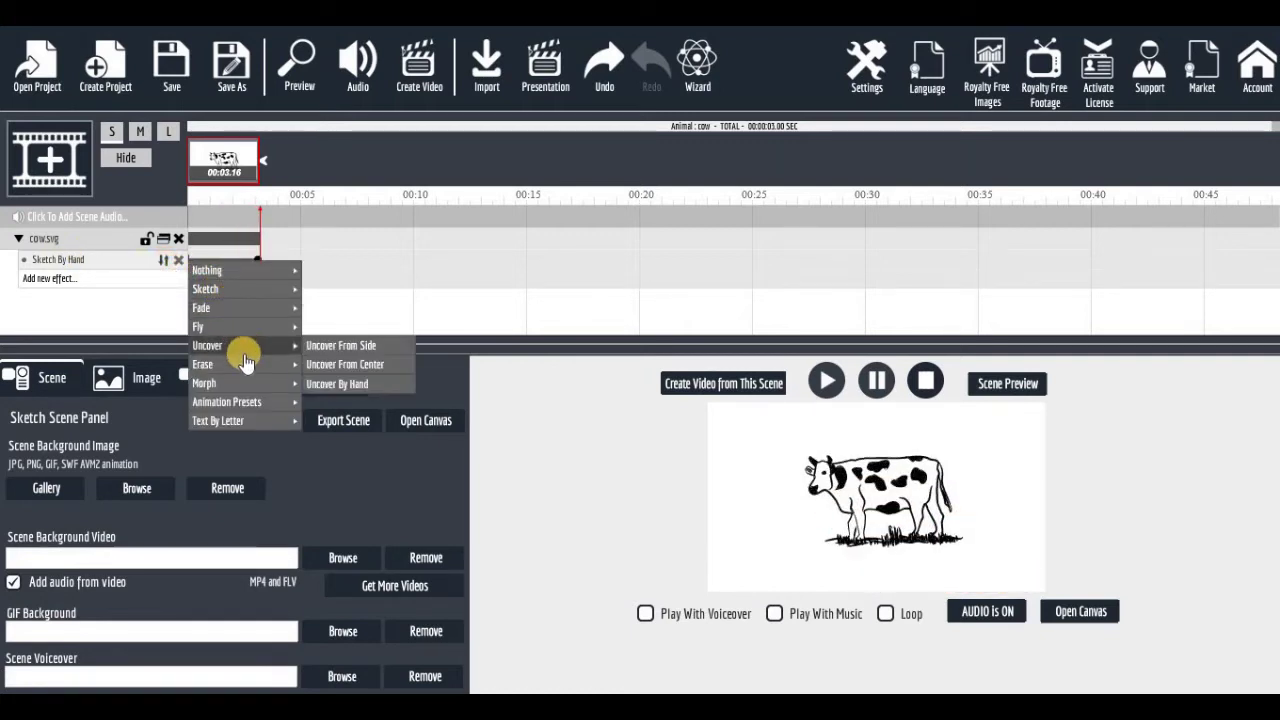
mouse_move(254, 393)
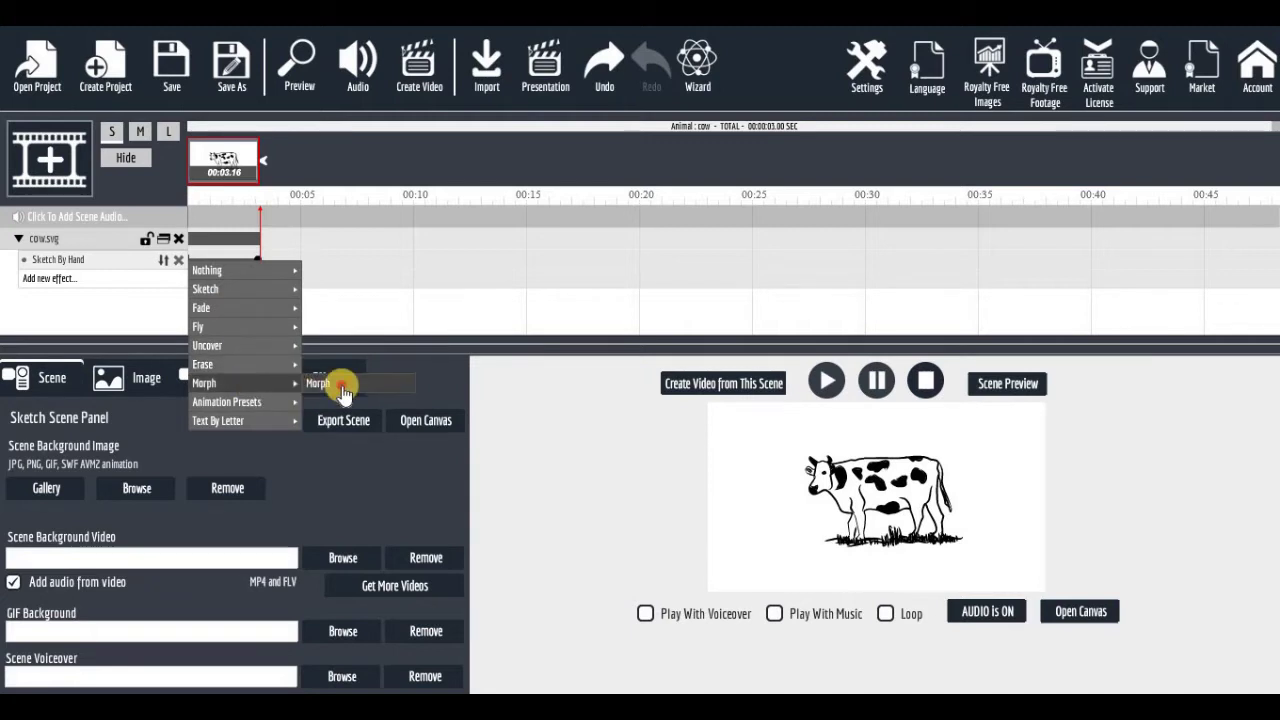
click(341, 385)
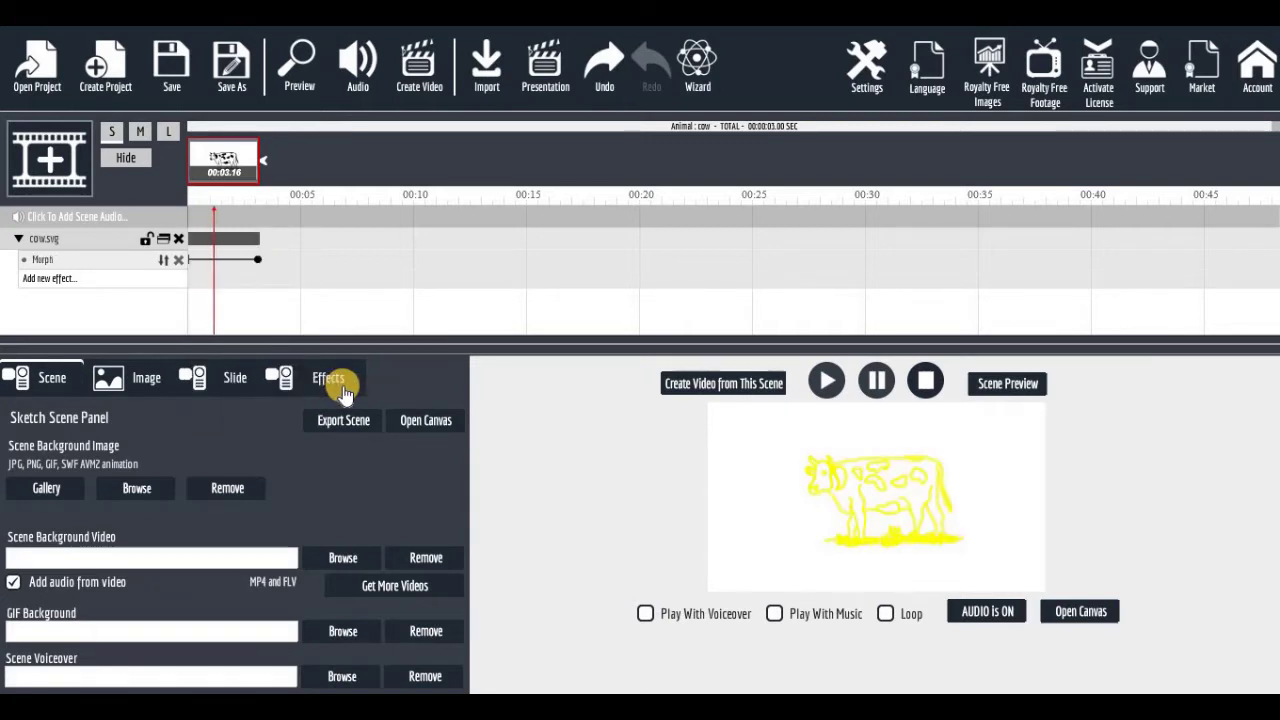
click(1022, 395)
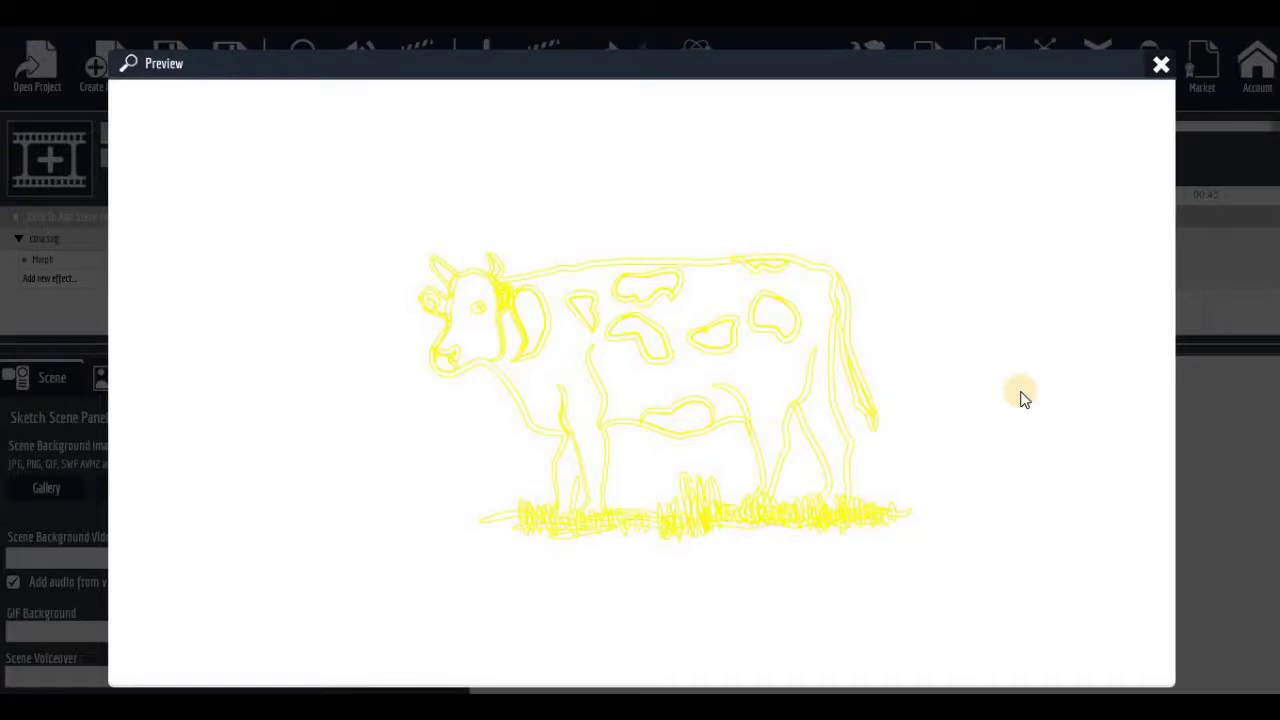
click(1159, 70)
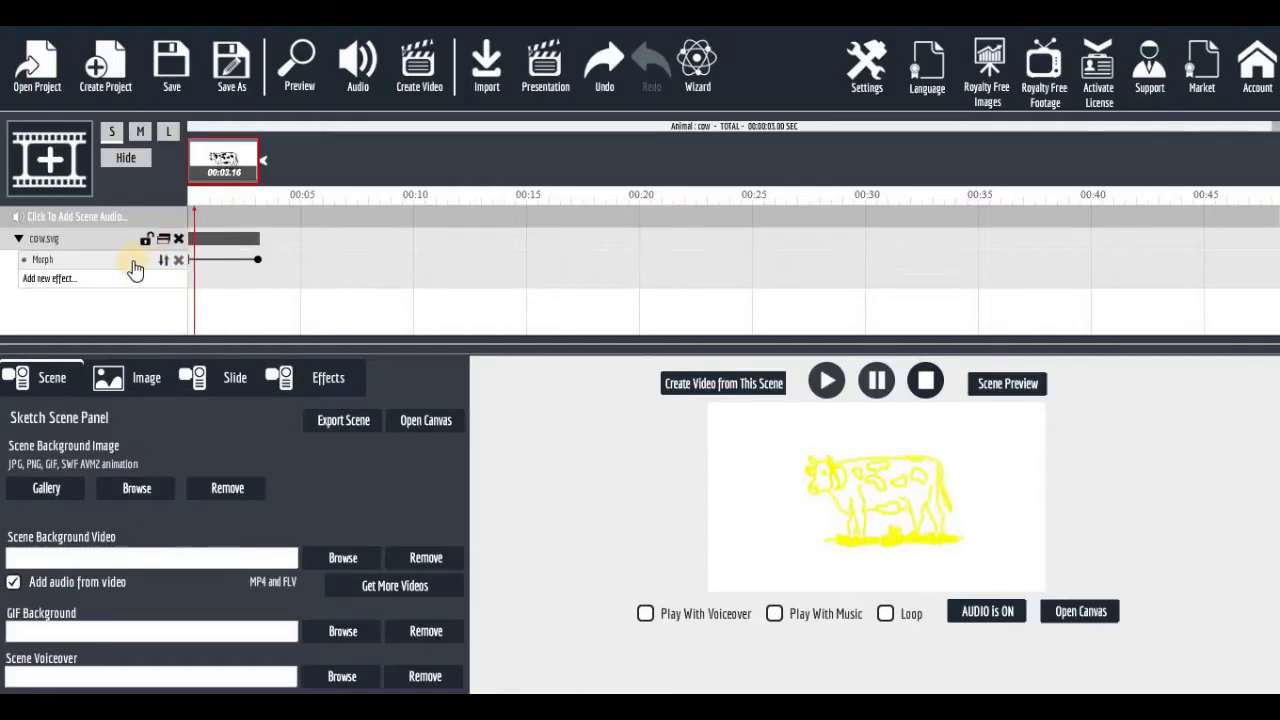
Change the cow.svg track's effect to Sketch By Hand and preview the scene.
click(165, 265)
mouse_move(285, 289)
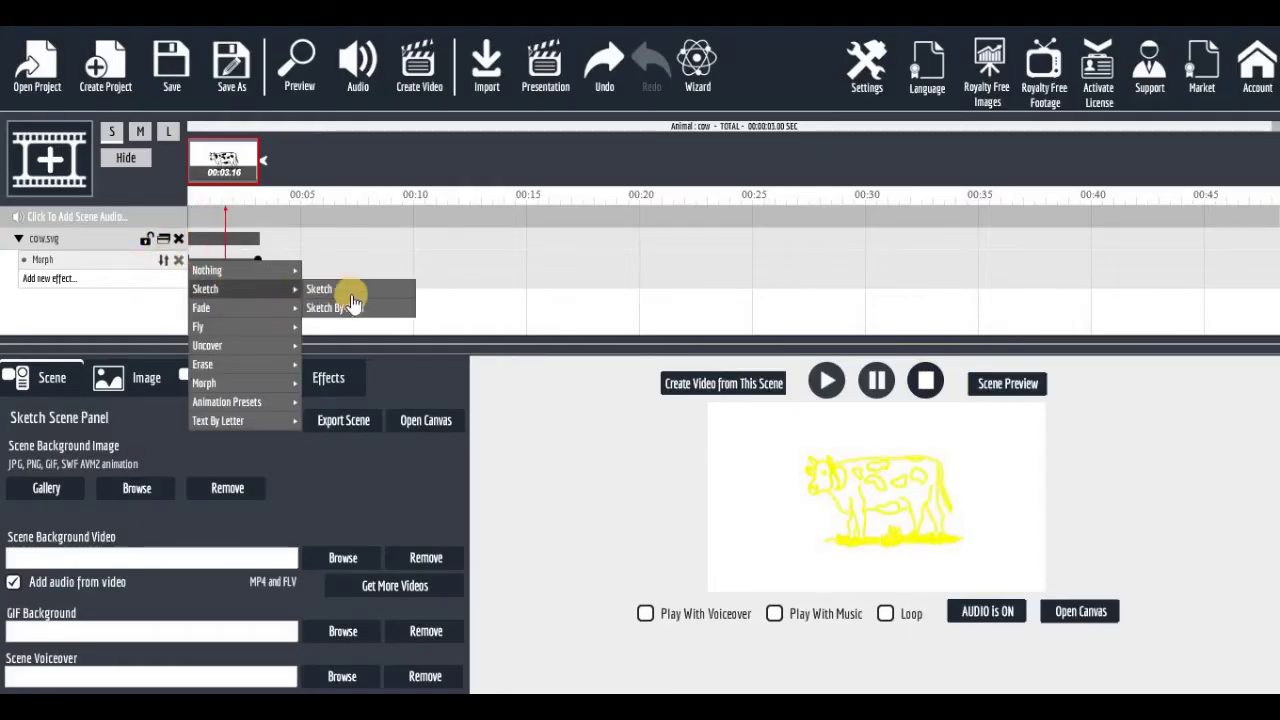
click(350, 304)
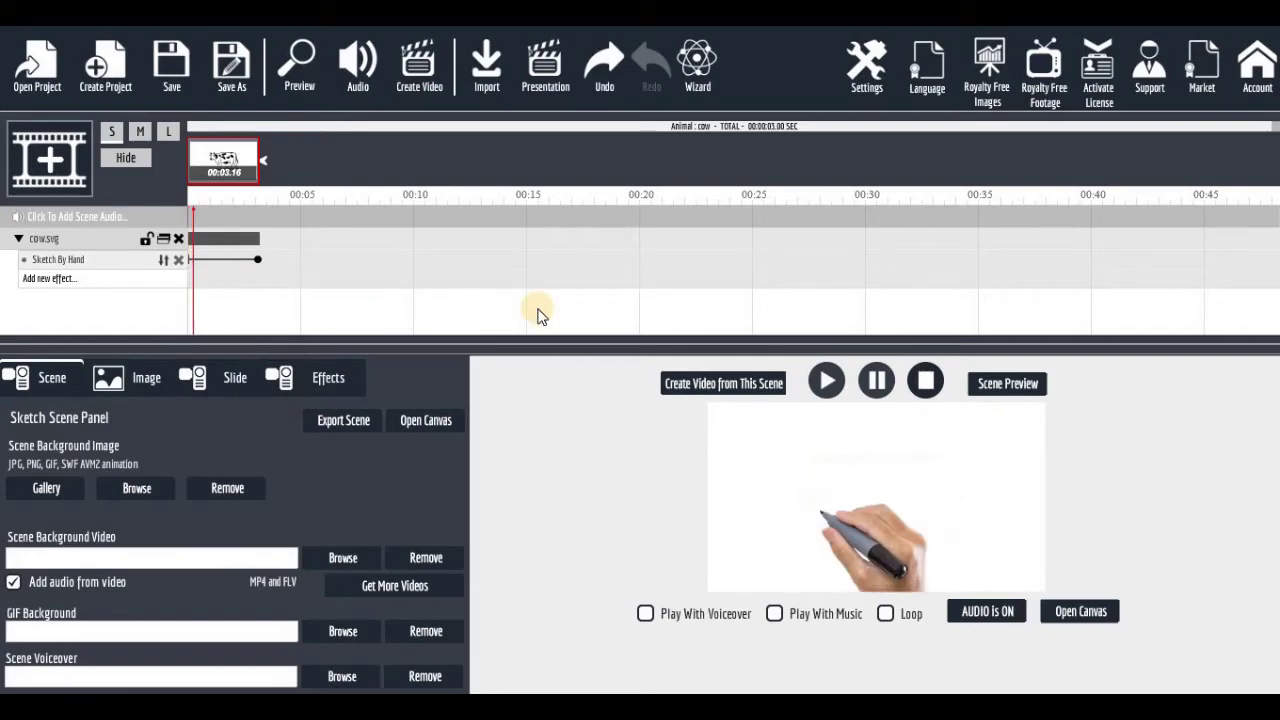
click(1010, 384)
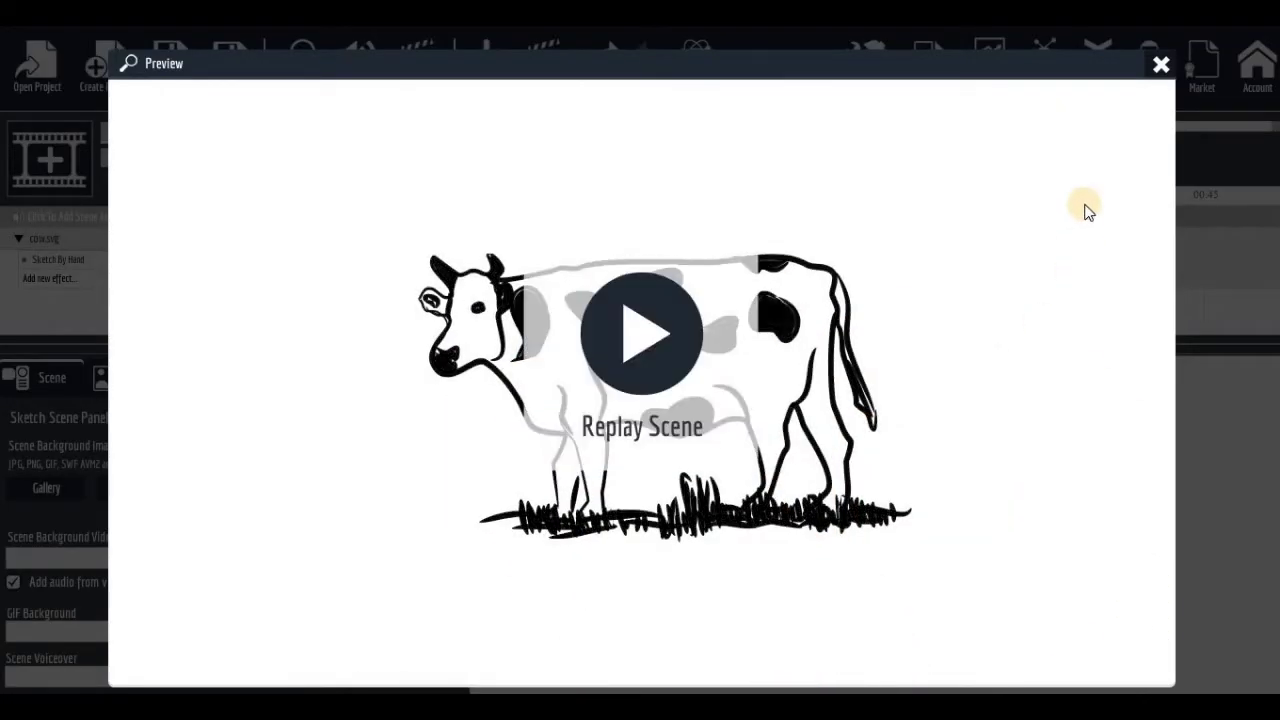
Try lengthening the cow.svg Sketch By Hand effect to about 6.8 seconds and preview the scene.
click(1158, 66)
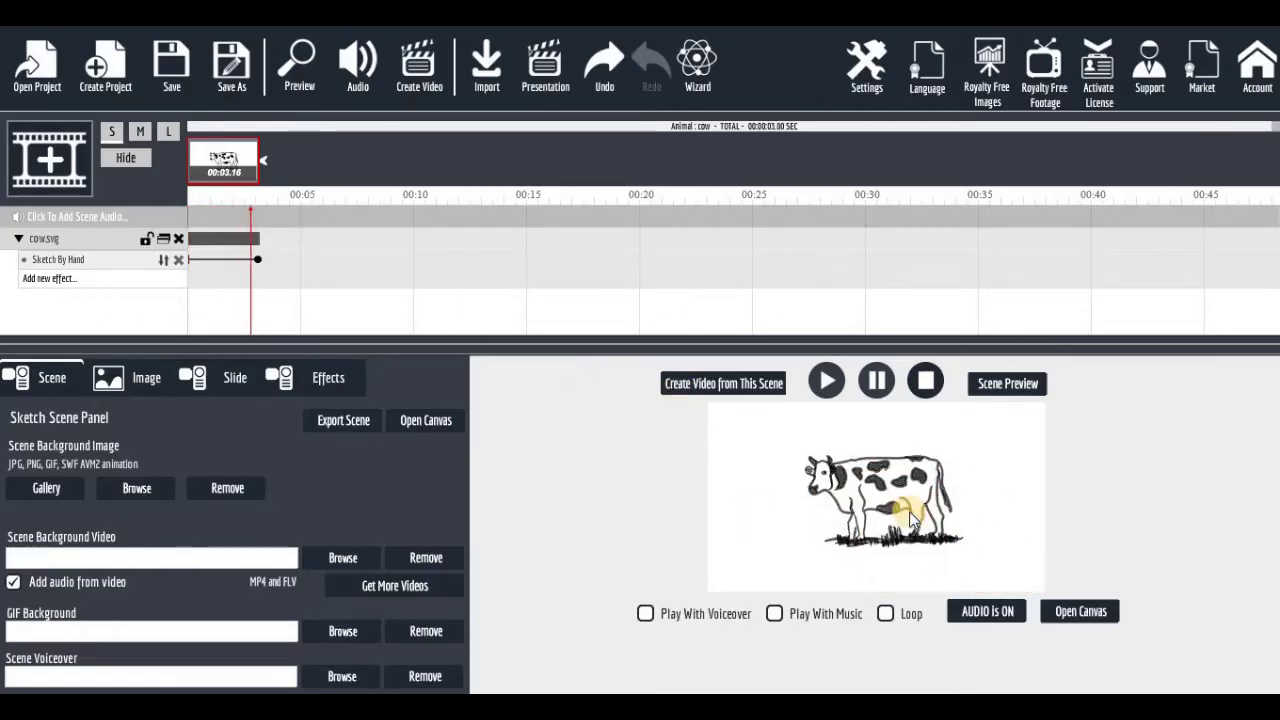
drag(257, 262, 340, 262)
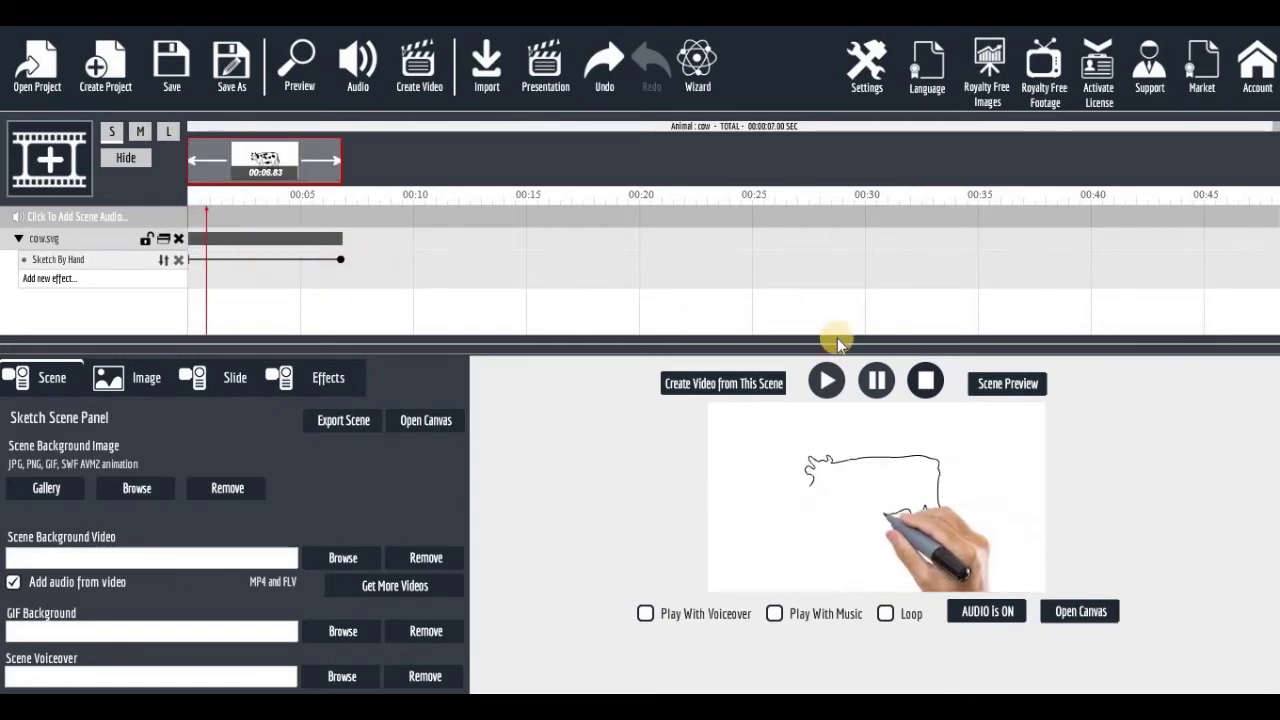
click(1022, 390)
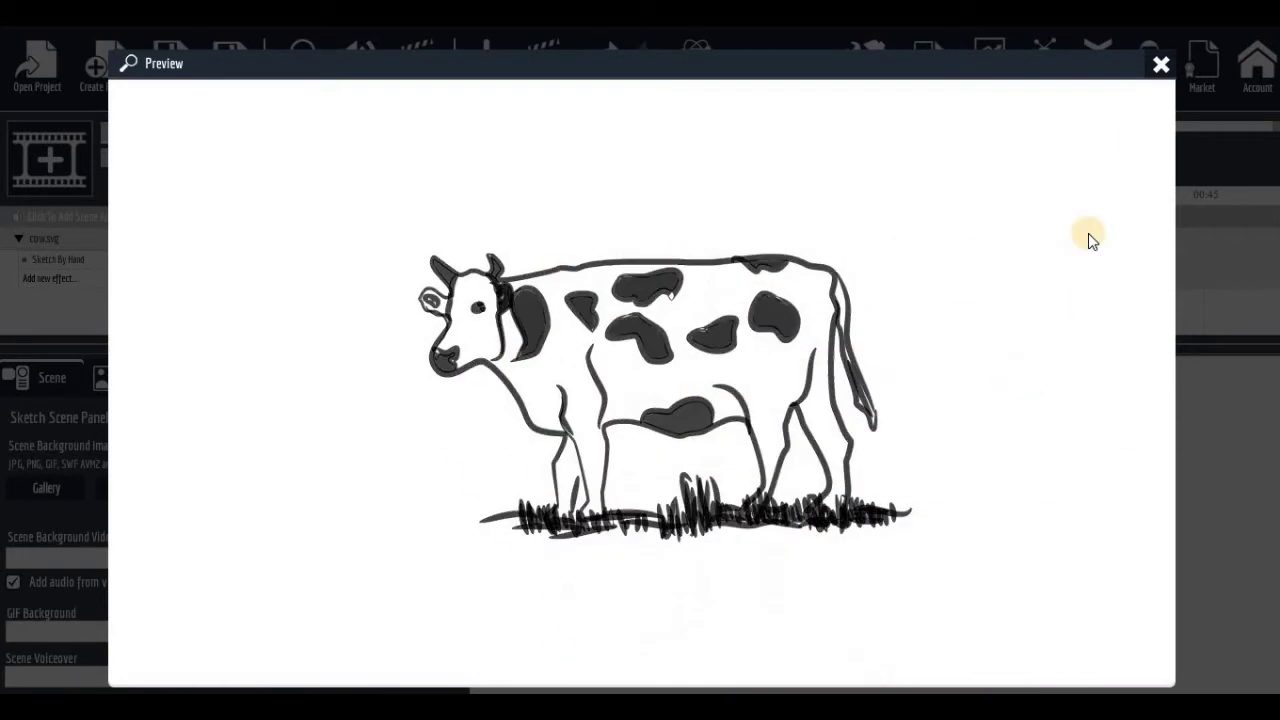
click(1160, 66)
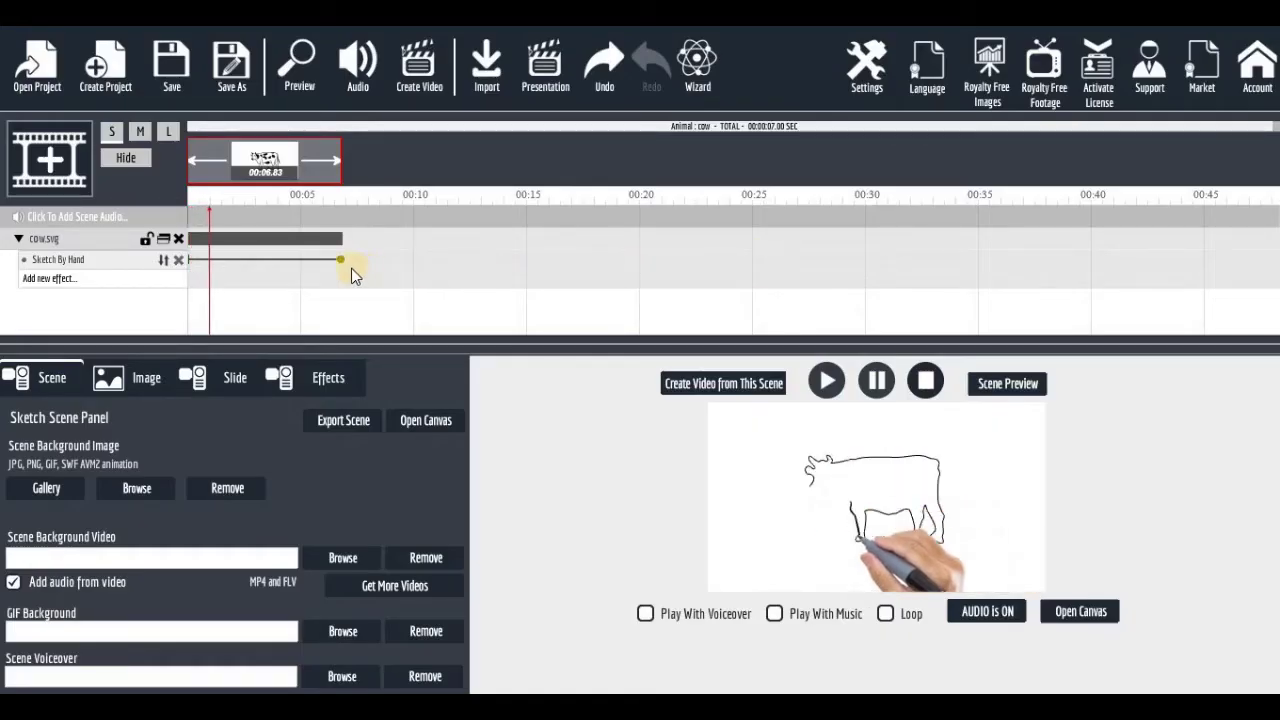
Set the duration of the cow.svg Sketch By Hand effect to about 4 seconds.
drag(340, 263, 220, 259)
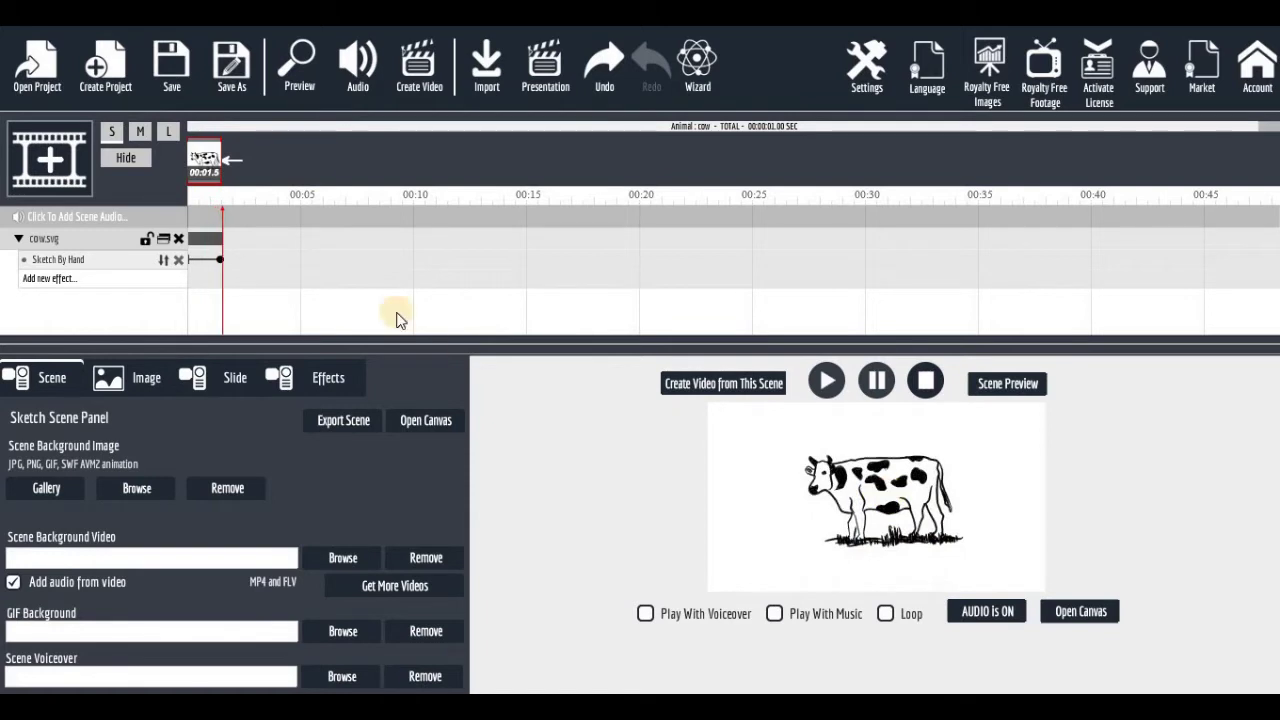
click(268, 261)
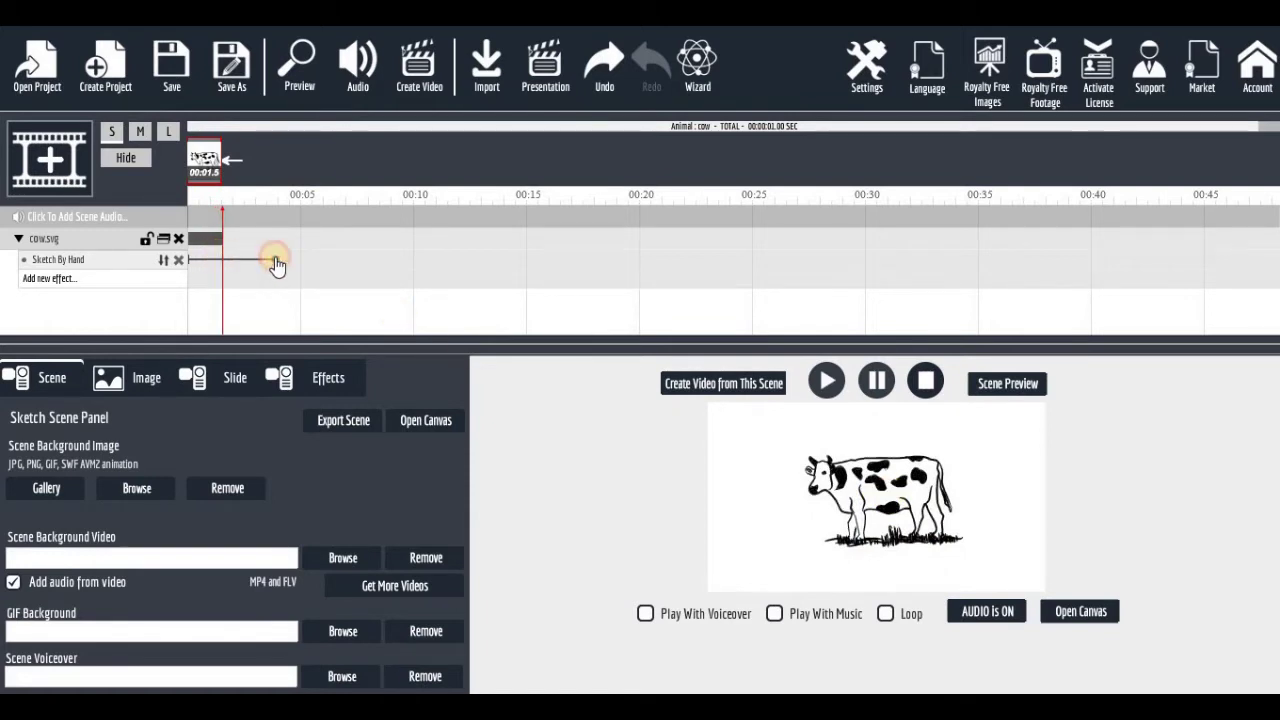
drag(277, 263, 277, 263)
Open the canvas with the timeline tracks hidden and shrink the cow sketch into the canvas's upper-left corner.
click(1077, 612)
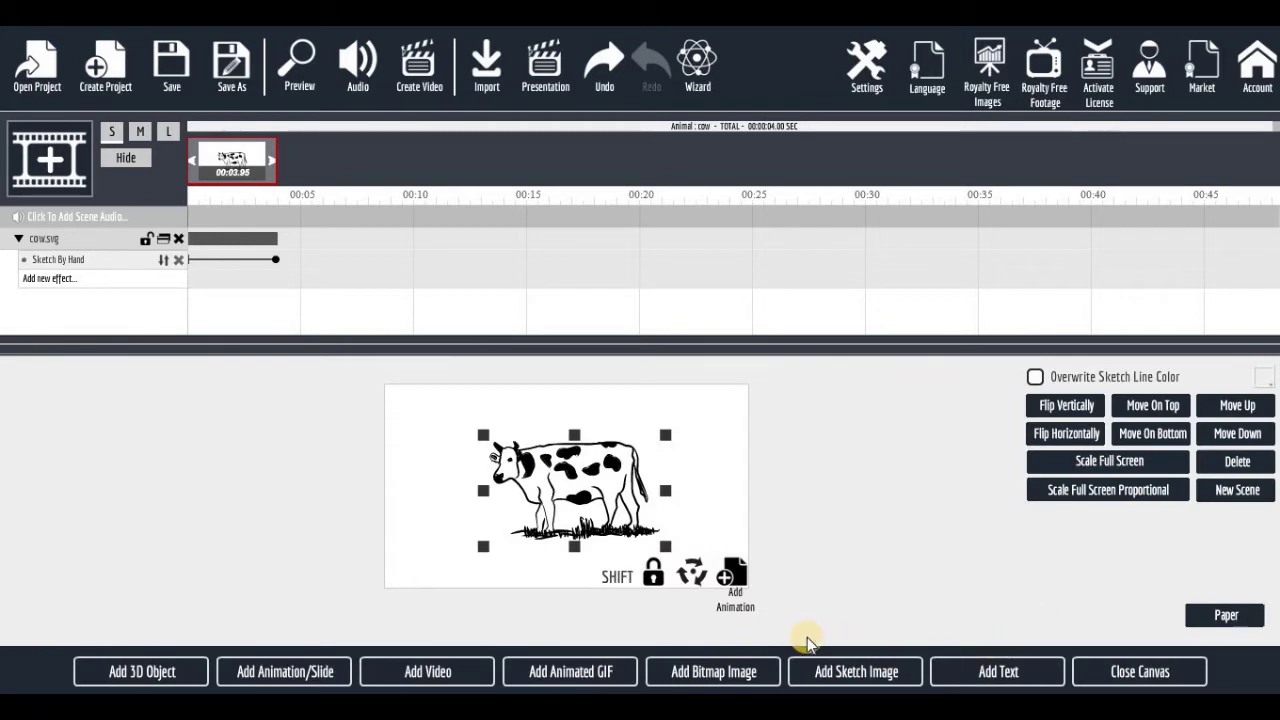
click(130, 160)
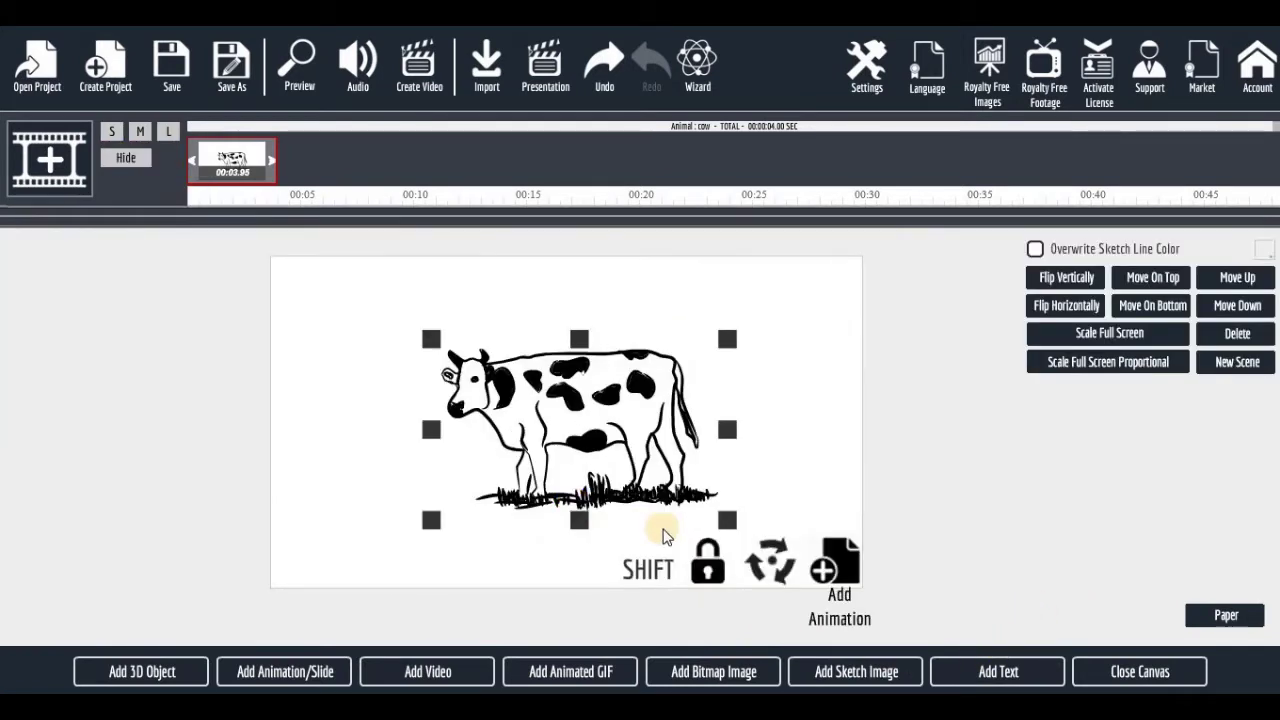
drag(727, 519, 329, 293)
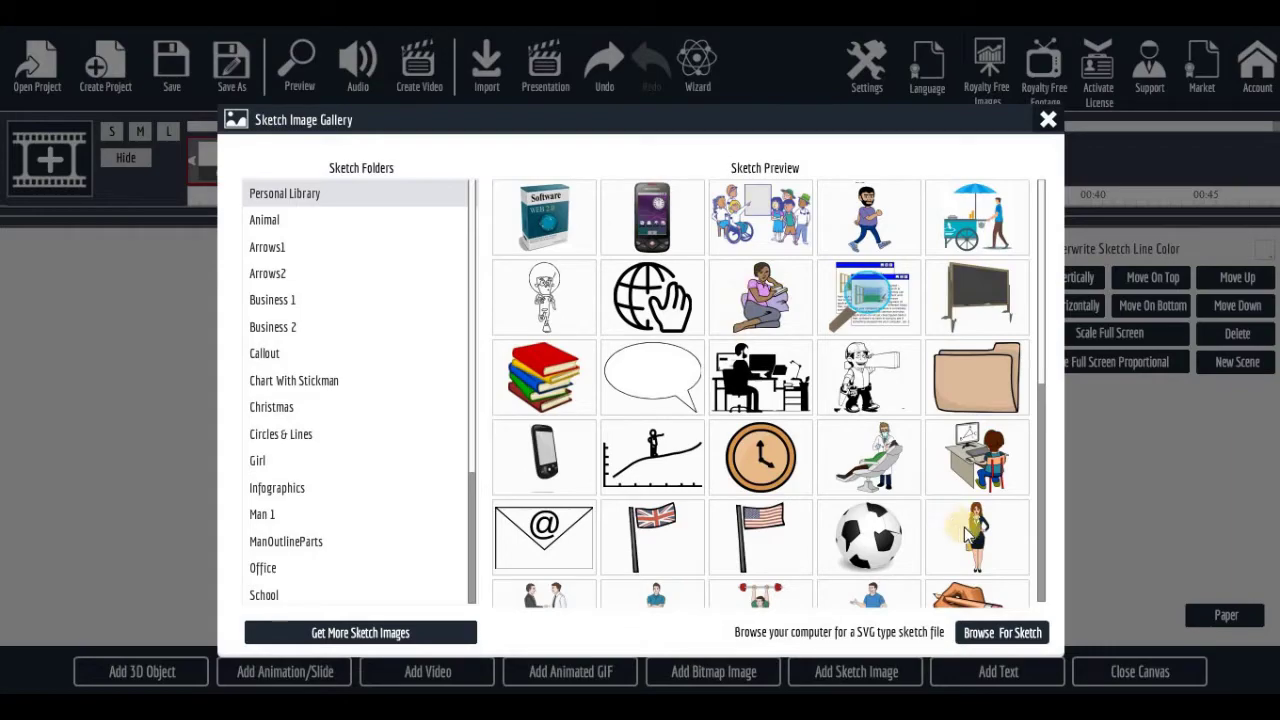
Add the Personal Library sketch of a child at a computer, scaled down in the canvas's upper-right corner.
click(956, 446)
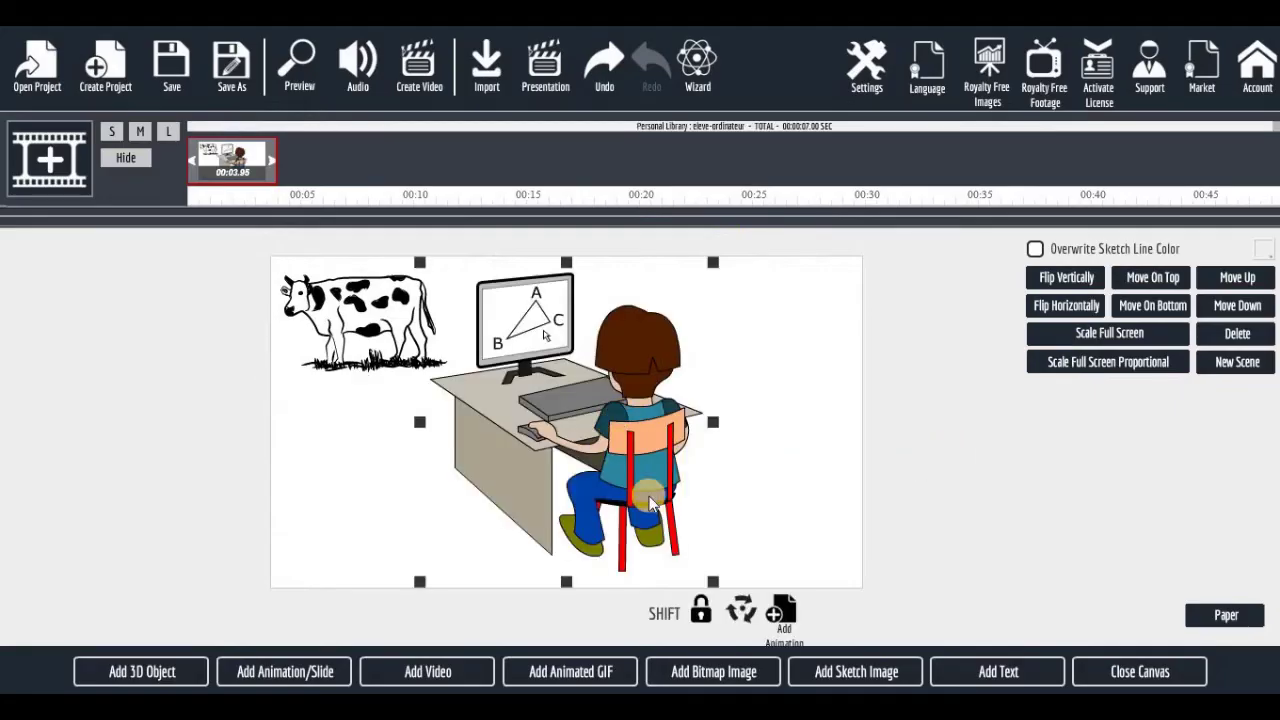
drag(713, 582, 643, 506)
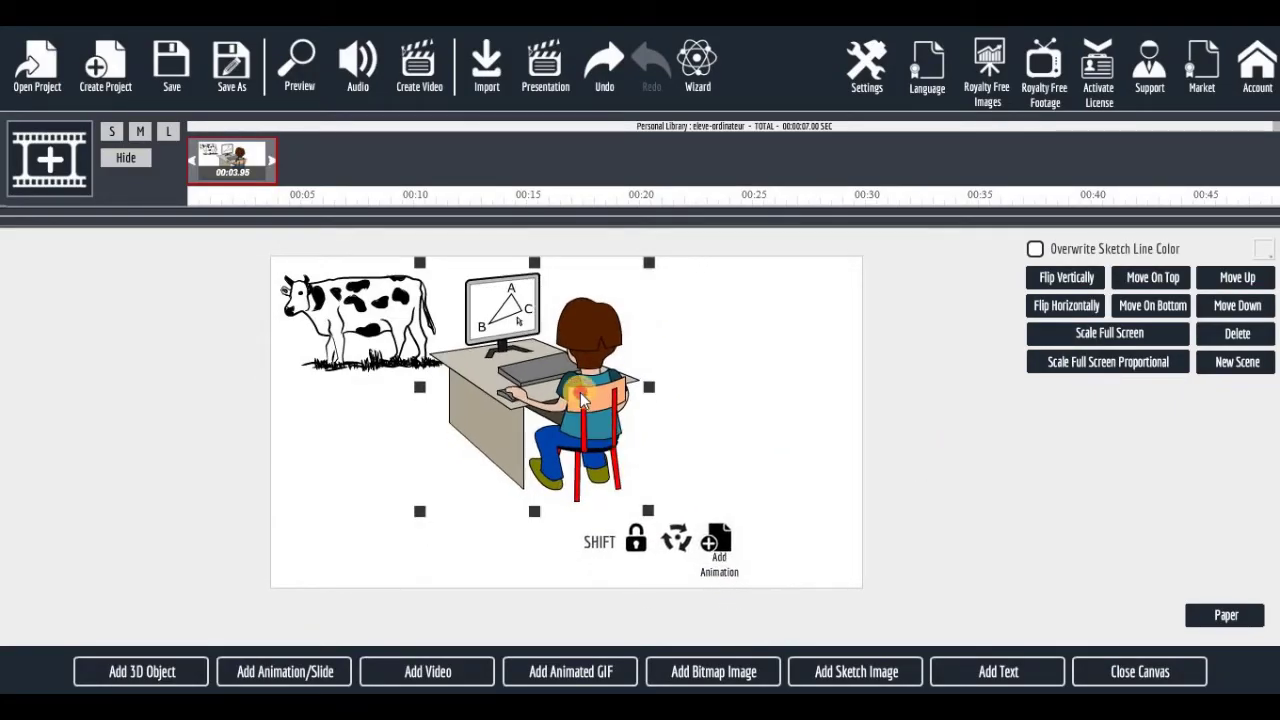
drag(619, 388, 840, 385)
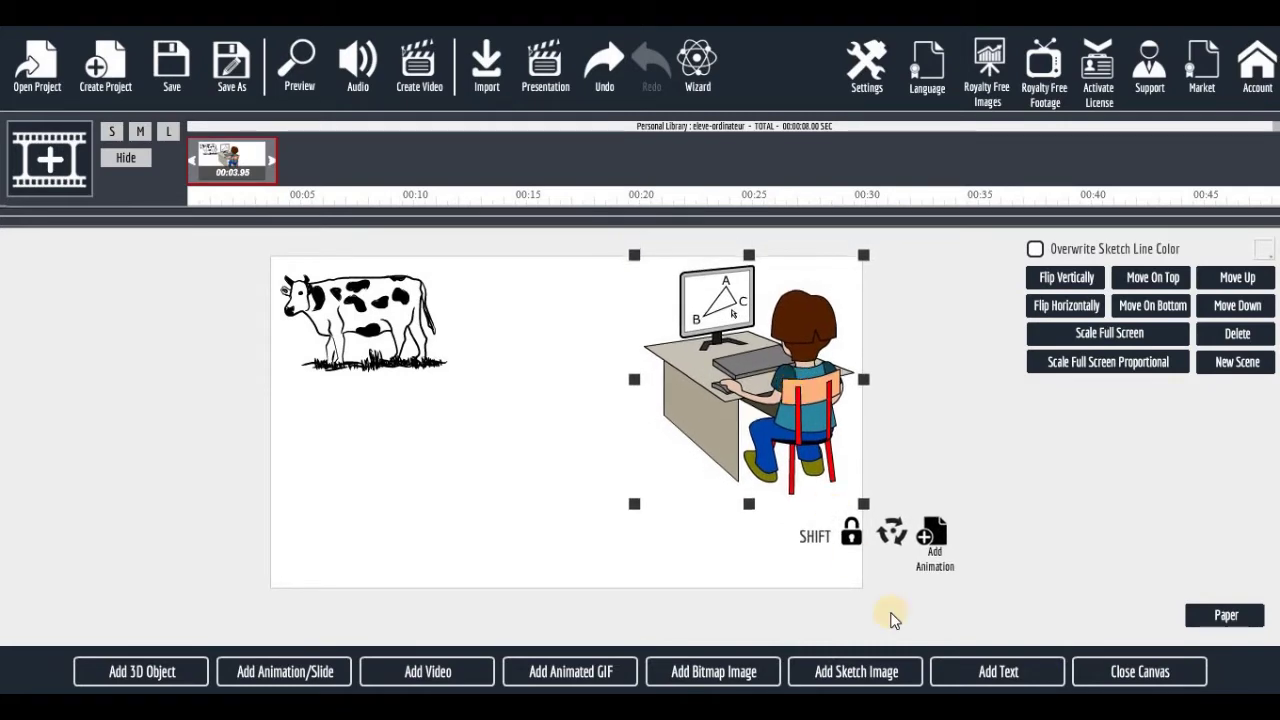
Look through the folder list in the Sketch Image Gallery and close the gallery.
click(854, 668)
scroll(275, 380, down, 3)
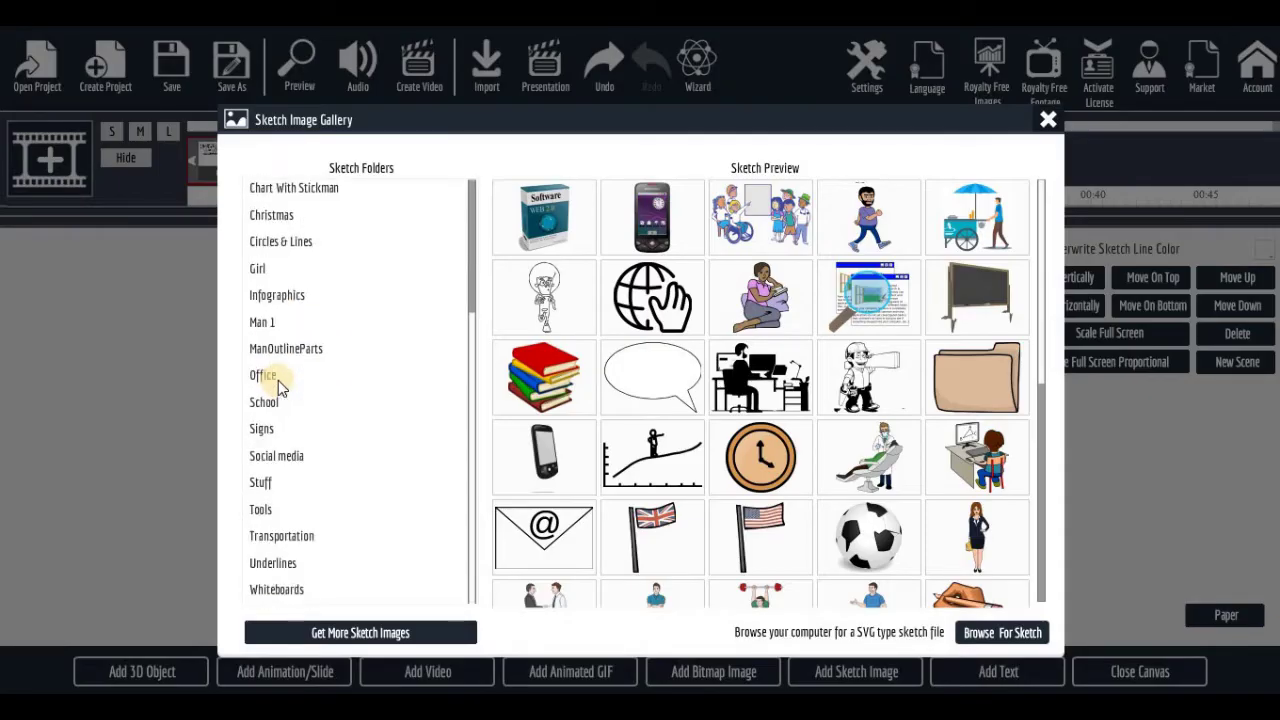
scroll(278, 380, up, 1)
scroll(281, 388, up, 3)
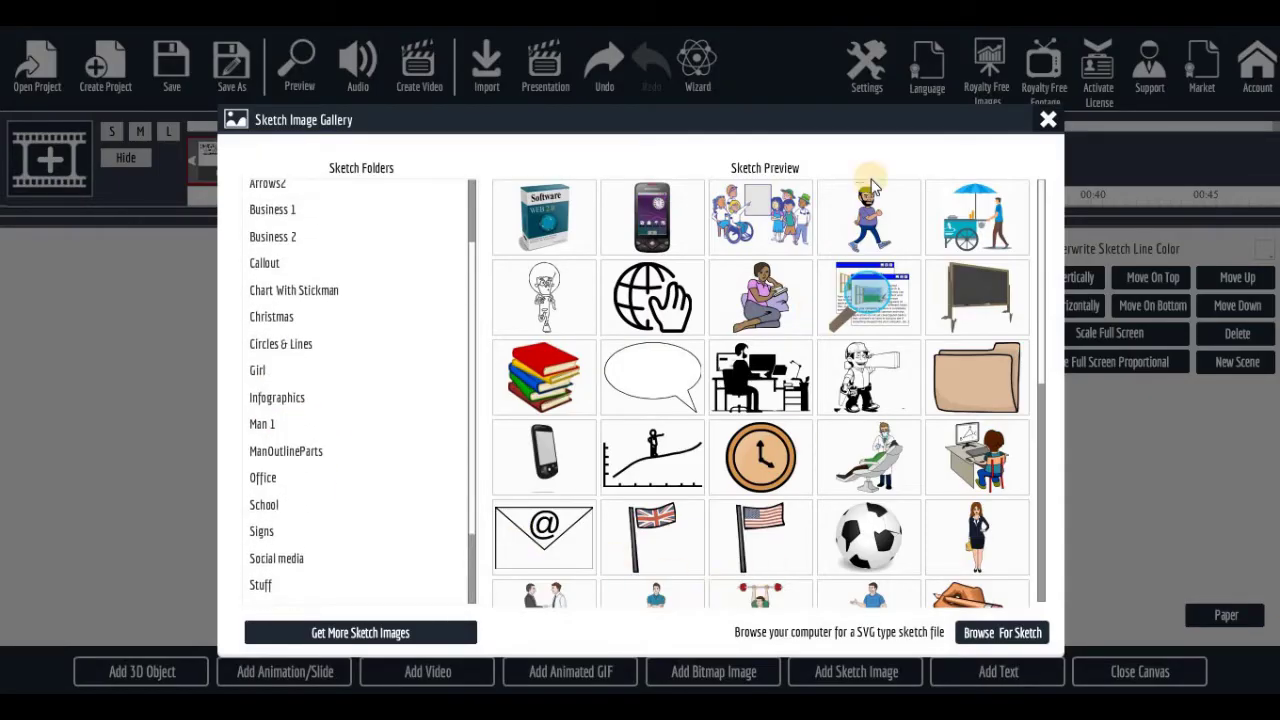
click(1046, 119)
Move the cow sketch slightly down and toward the canvas centre, and close the canvas.
drag(365, 345, 425, 402)
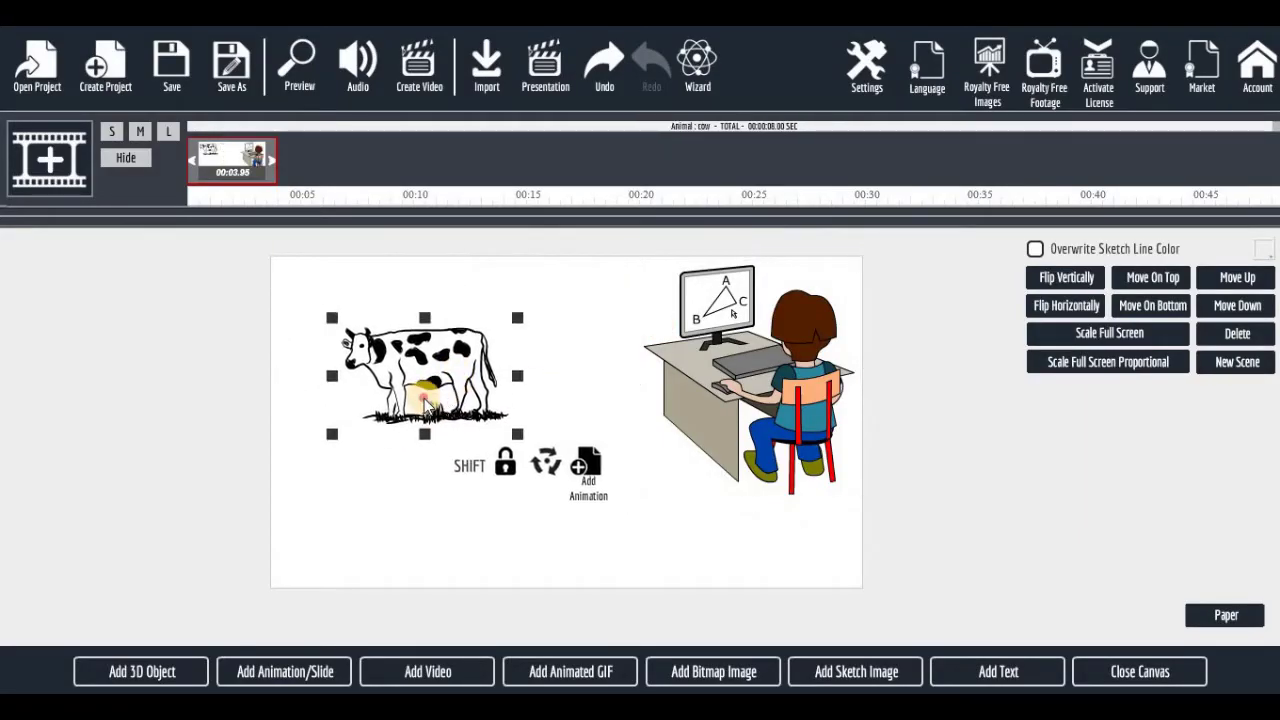
click(1137, 672)
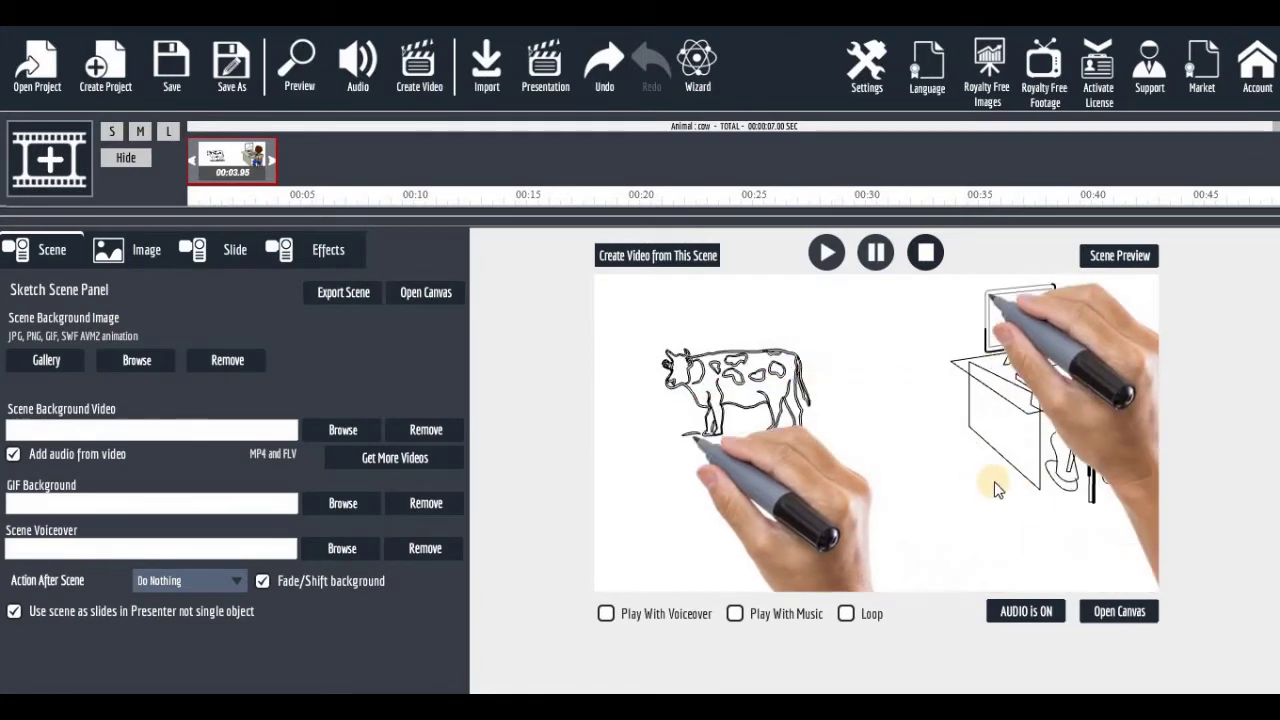
Move the eleve-ordinateur clip to start where the cow.svg clip ends, and preview the scene.
click(105, 131)
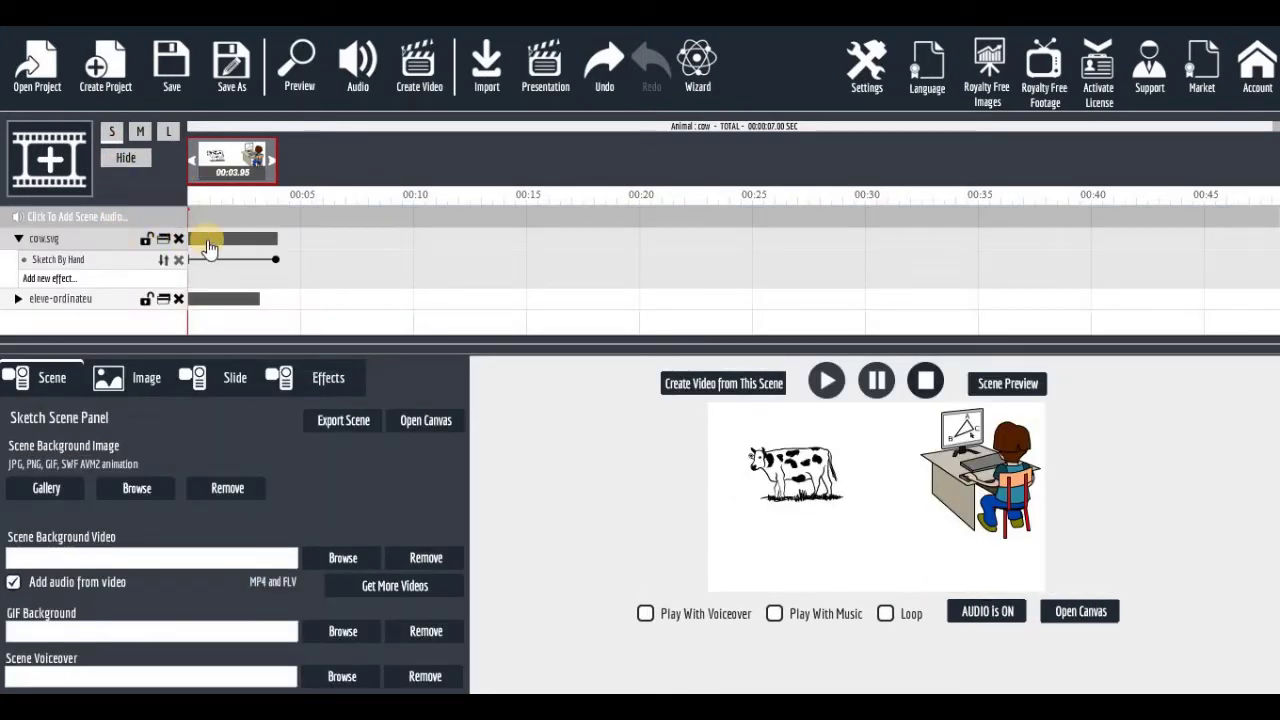
click(63, 298)
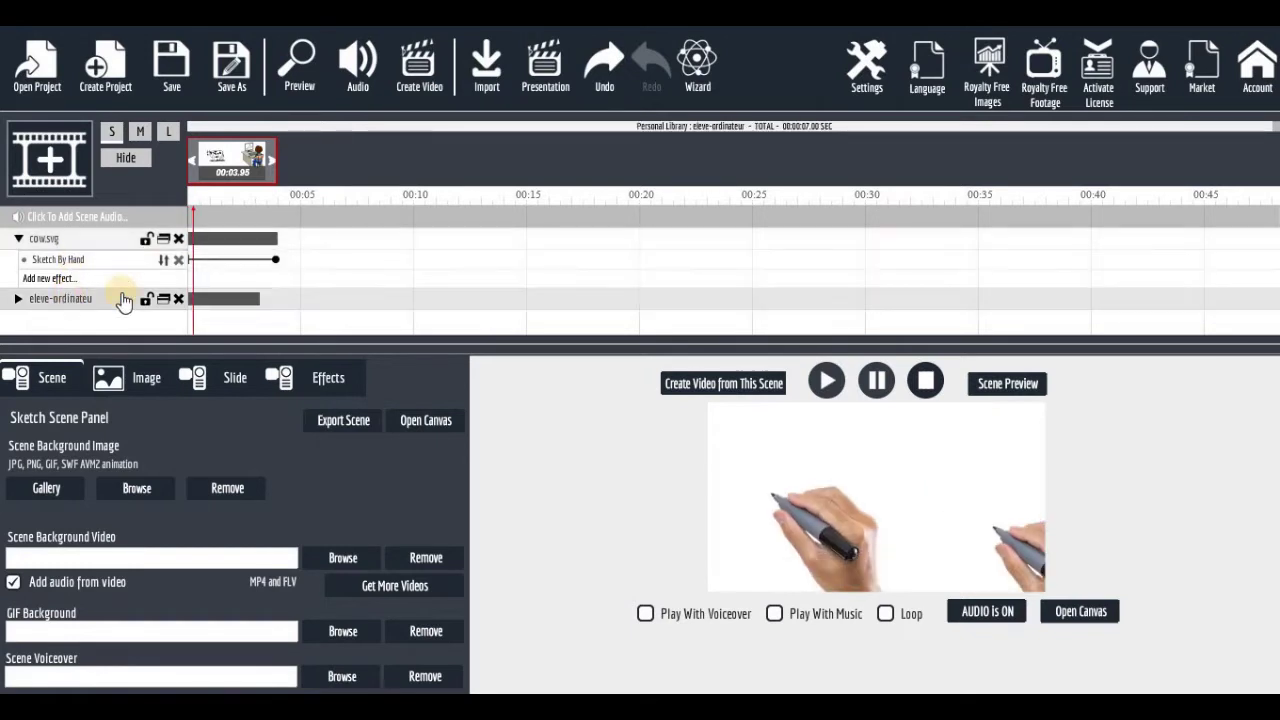
mouse_move(233, 308)
mouse_down()
mouse_move(229, 295)
mouse_move(320, 292)
mouse_up()
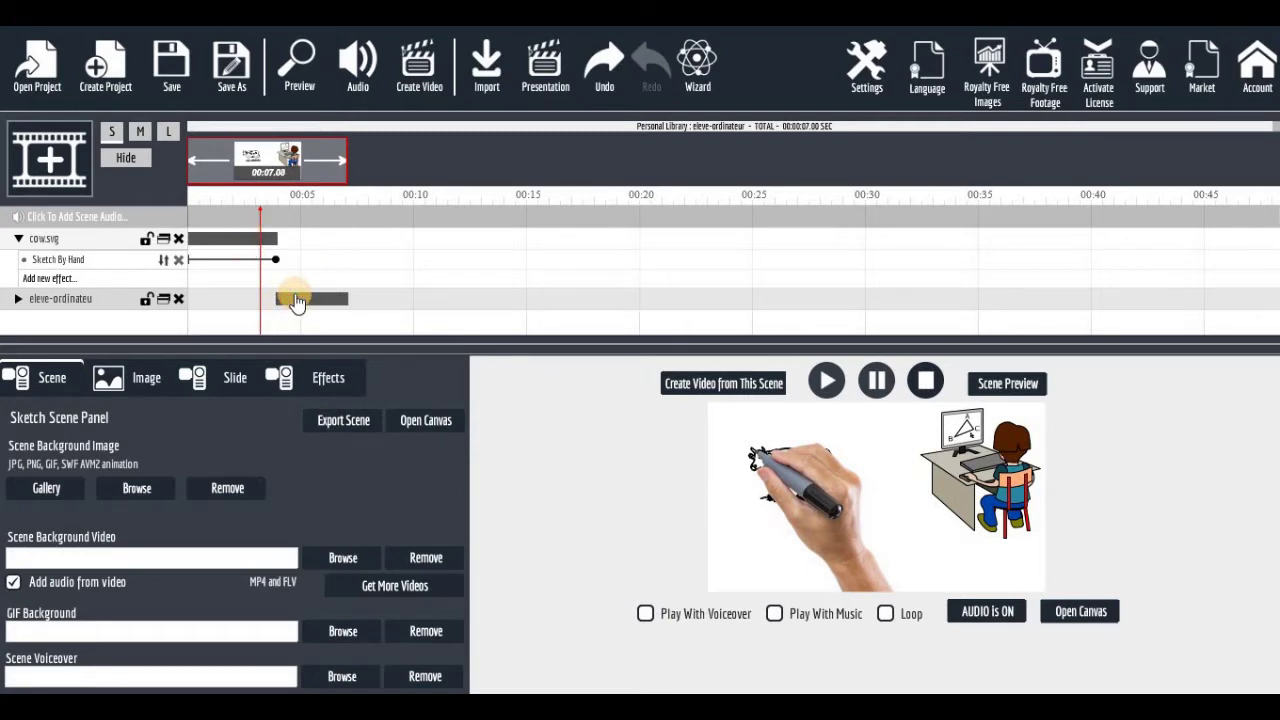
click(969, 382)
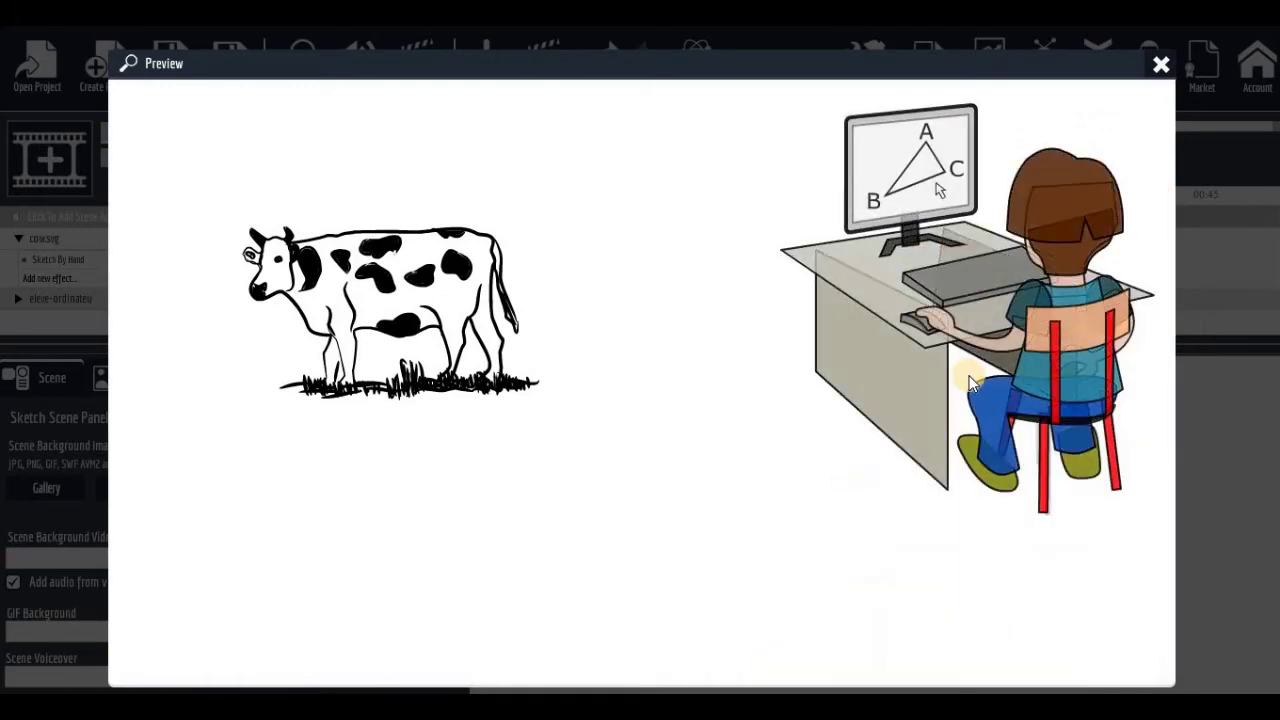
click(1155, 65)
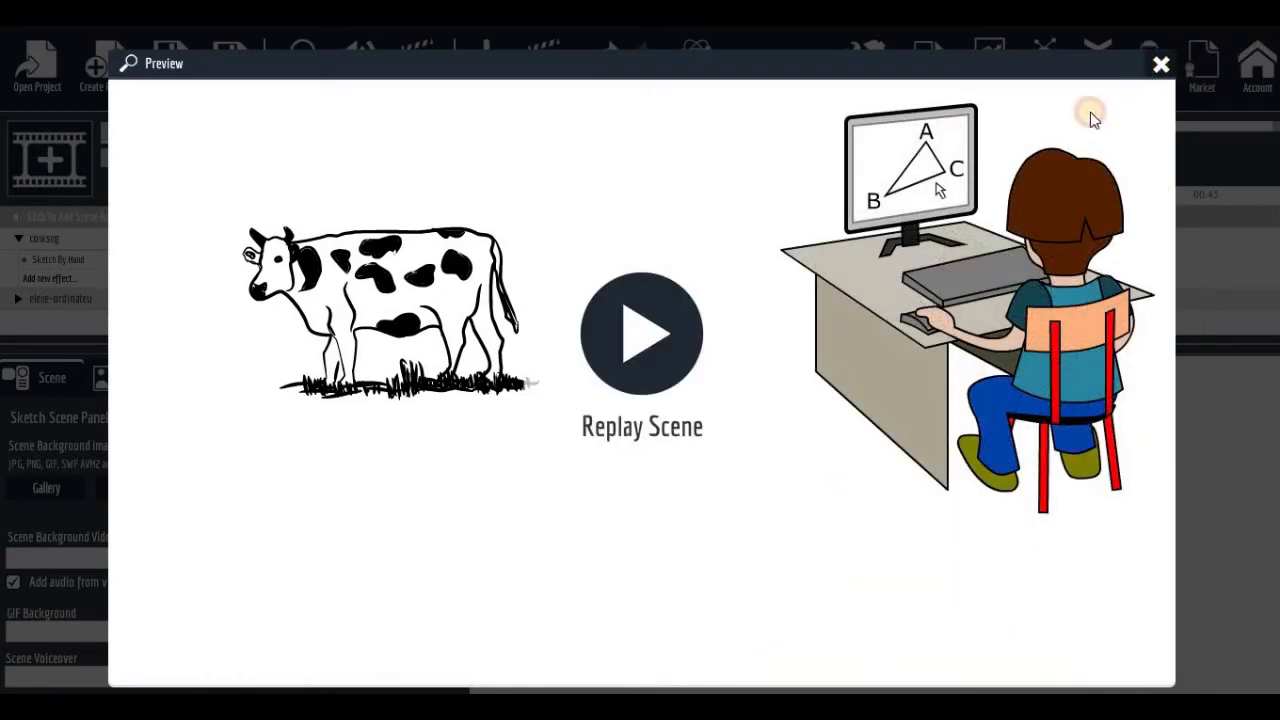
Reopen the canvas and view the options for adding a scene and the Sketch Image Gallery.
click(1082, 613)
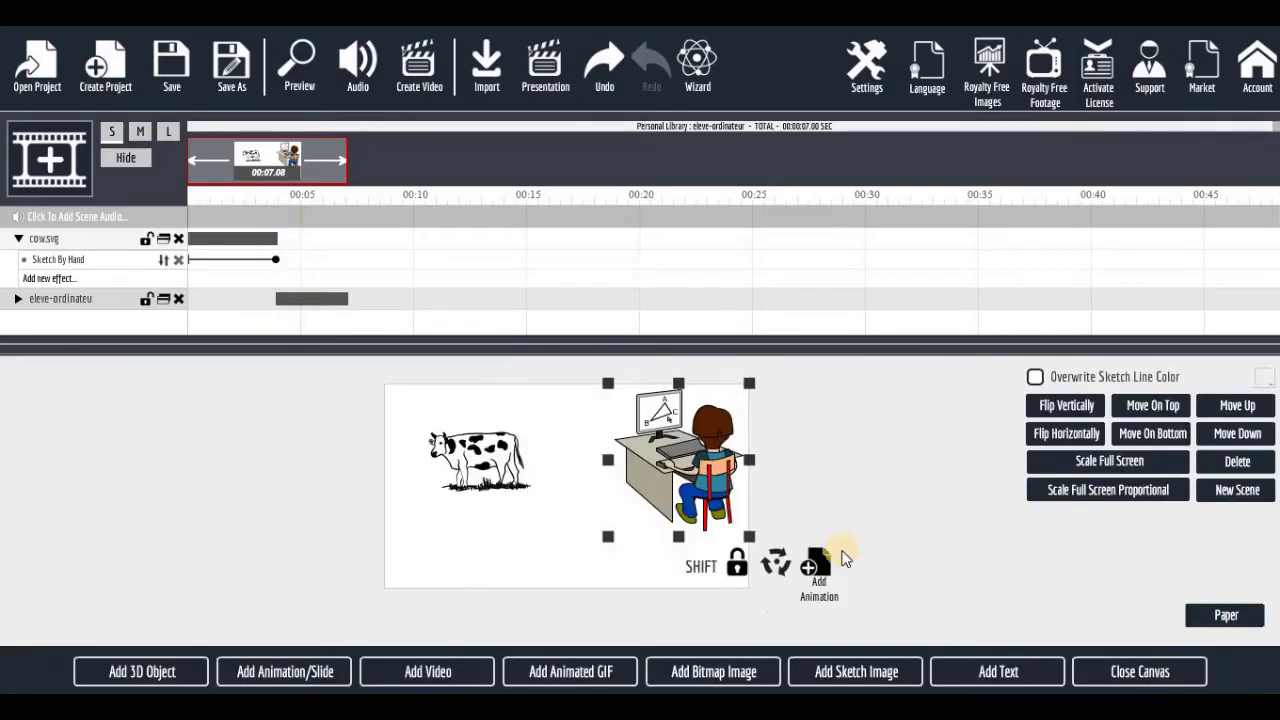
click(88, 160)
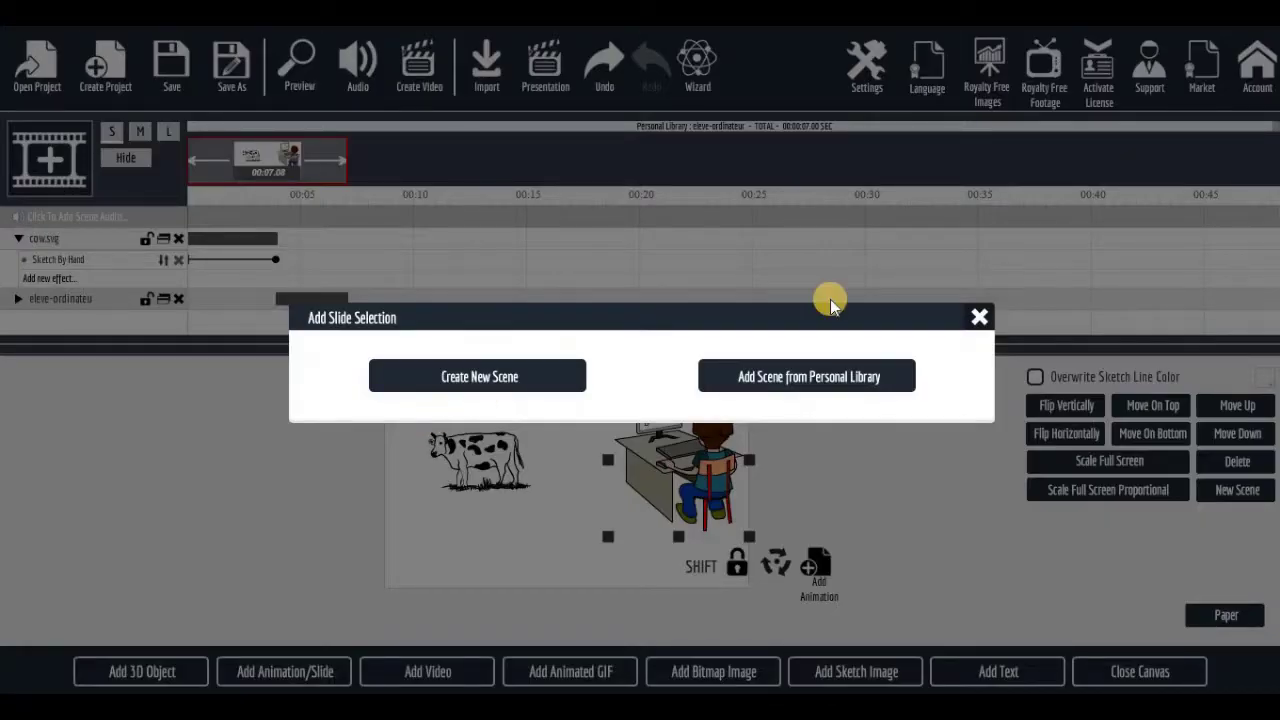
click(979, 317)
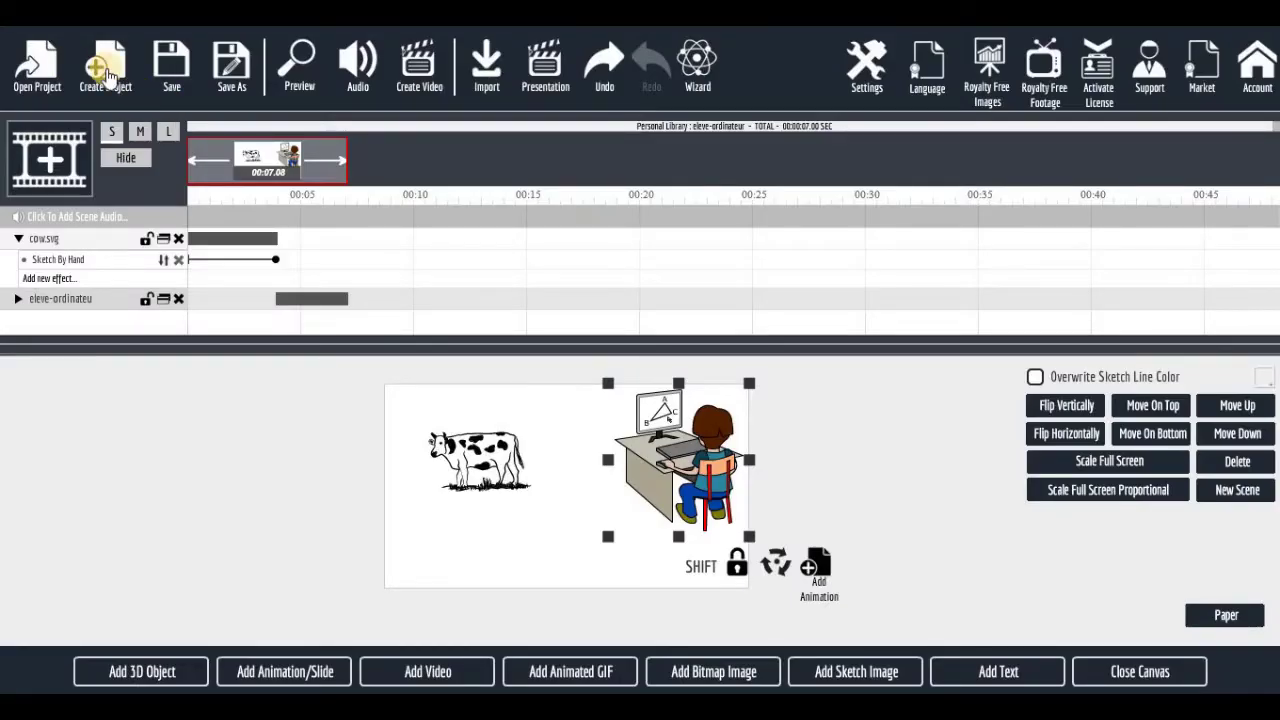
click(171, 63)
click(714, 386)
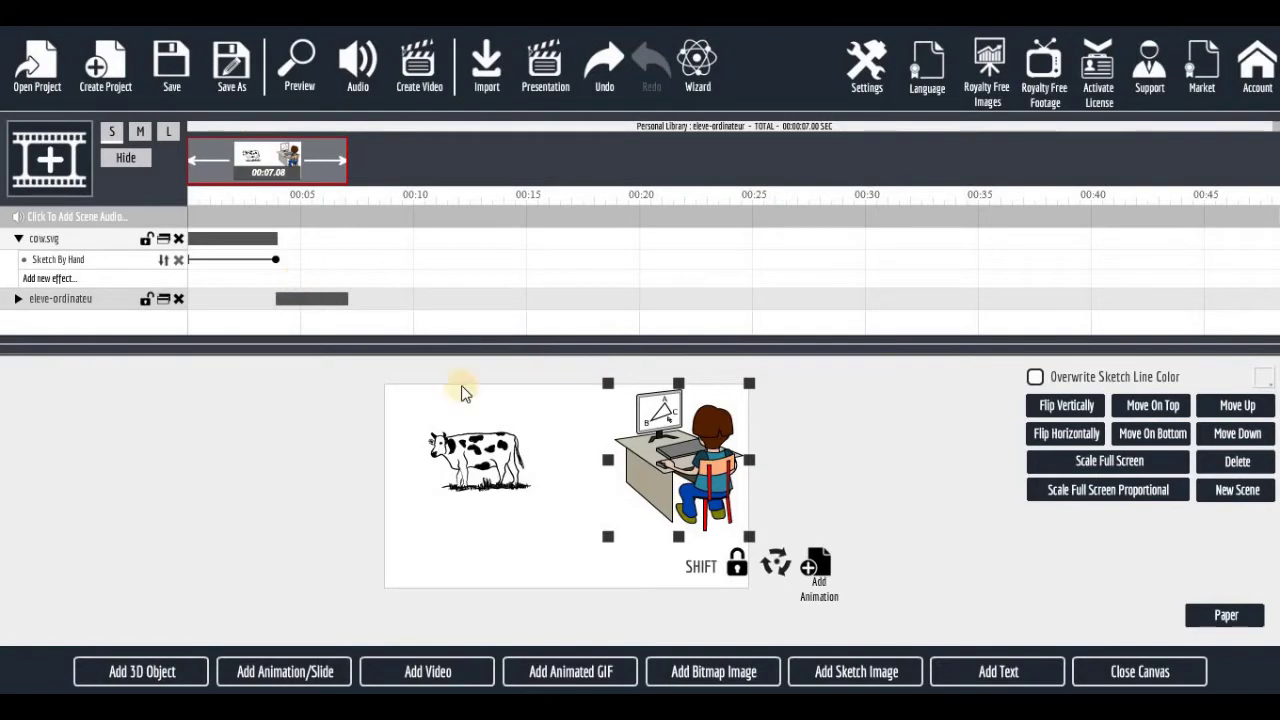
click(856, 674)
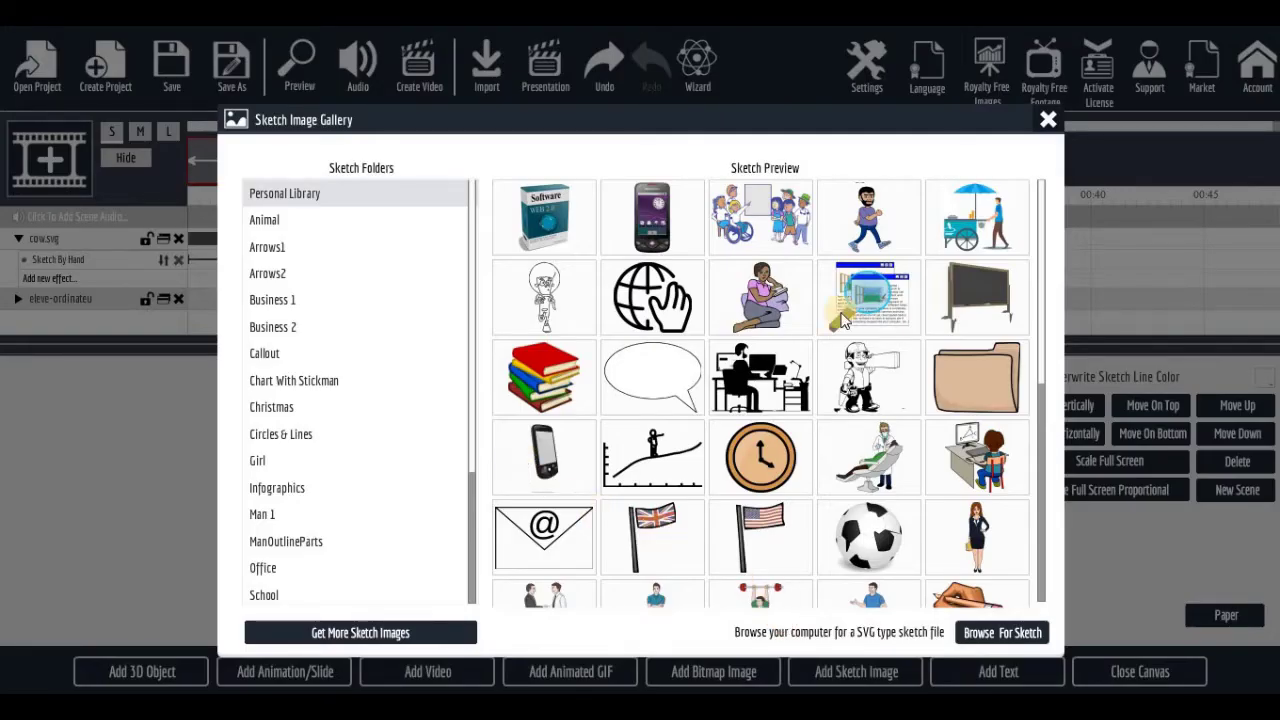
click(1045, 123)
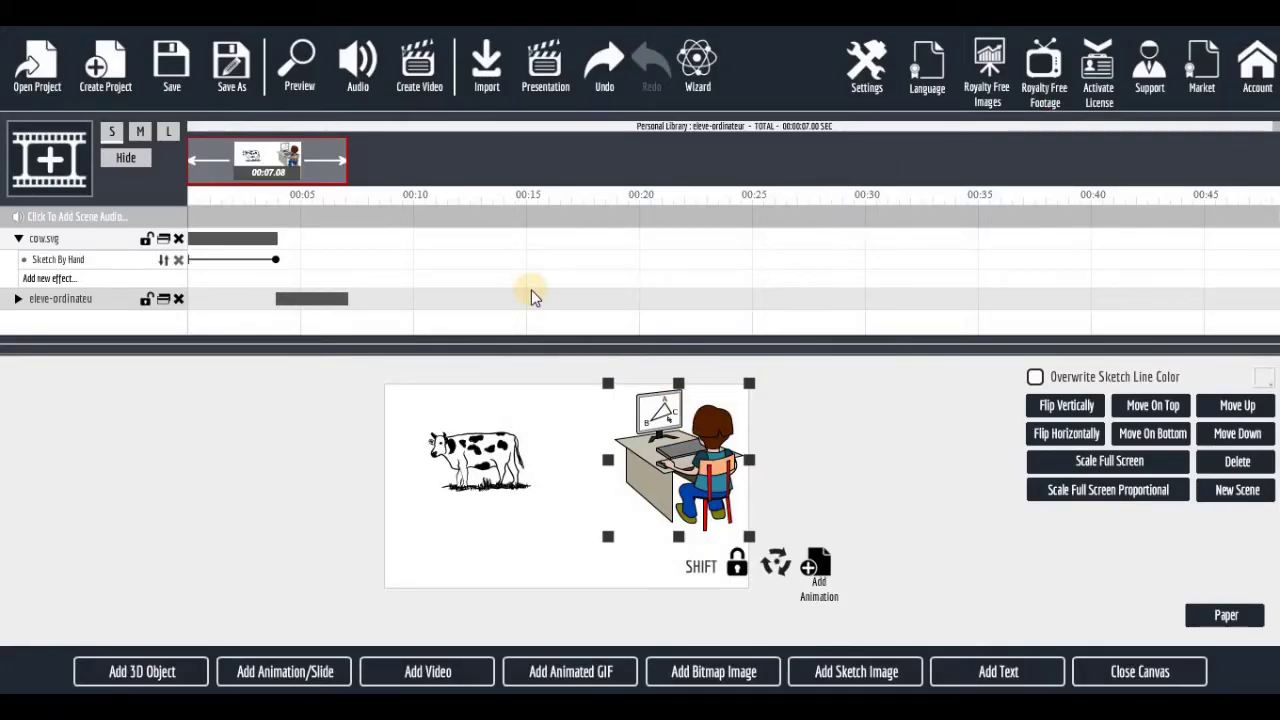
Hide the timeline tracks and delete the child-at-computer and cow sketches from the canvas.
click(137, 170)
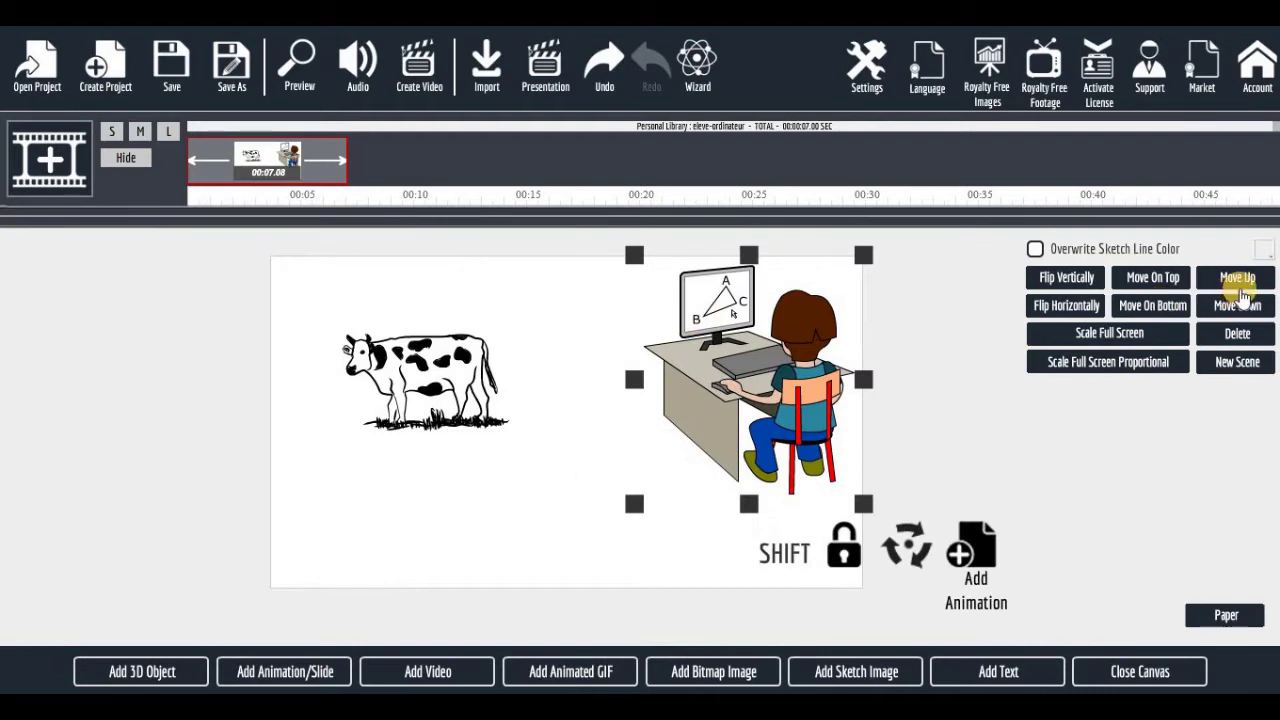
click(1238, 336)
click(1238, 336)
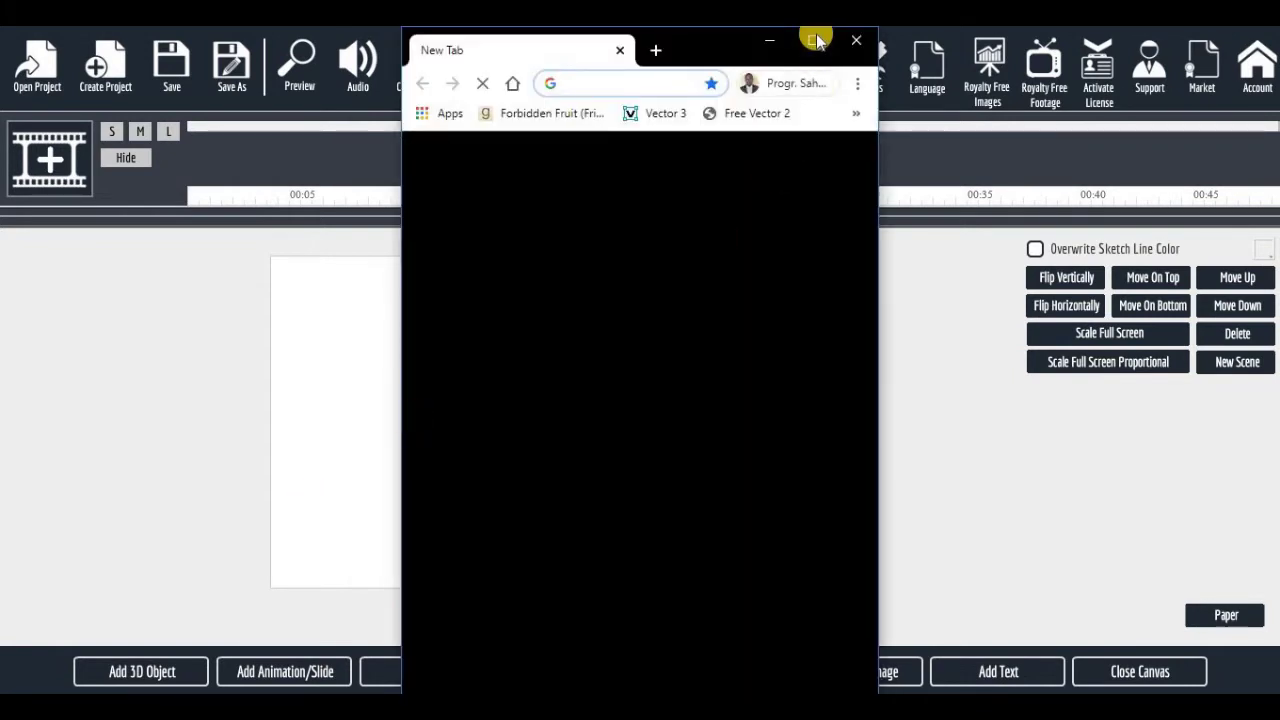
Switch to a maximized Chrome window and open the bookmarked free vector site publicdomainvectors.org.
click(814, 40)
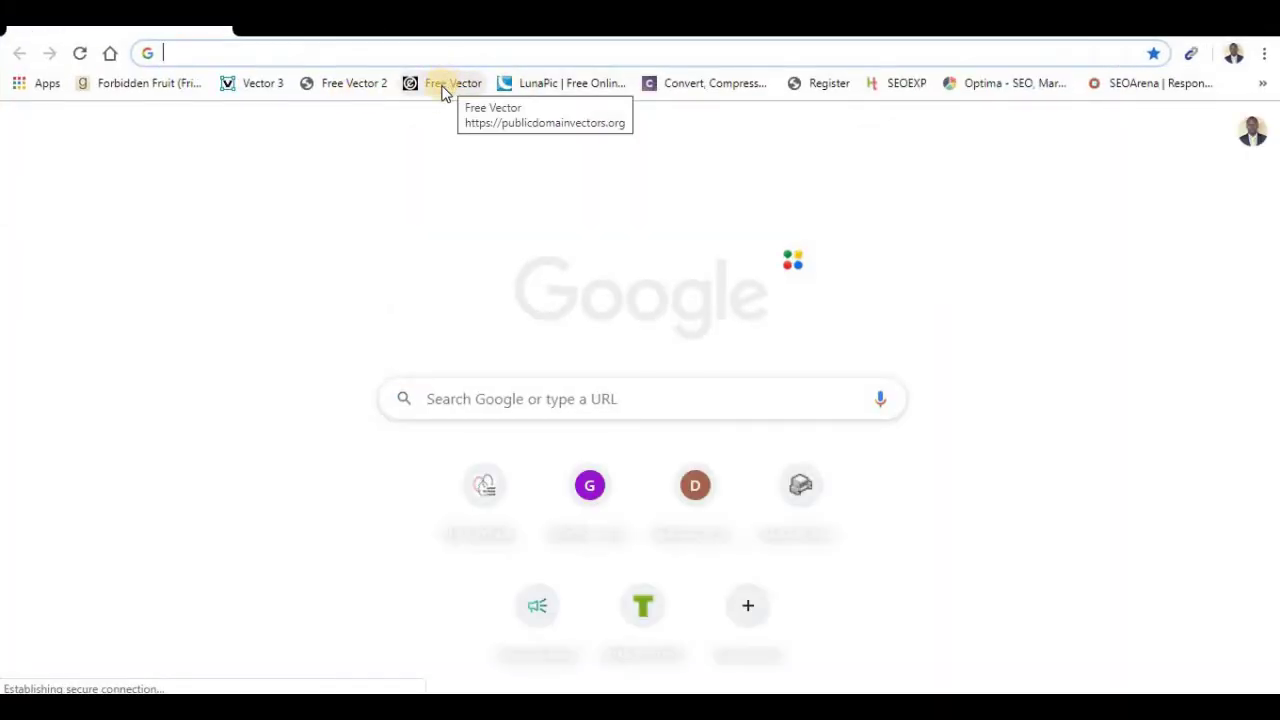
click(446, 86)
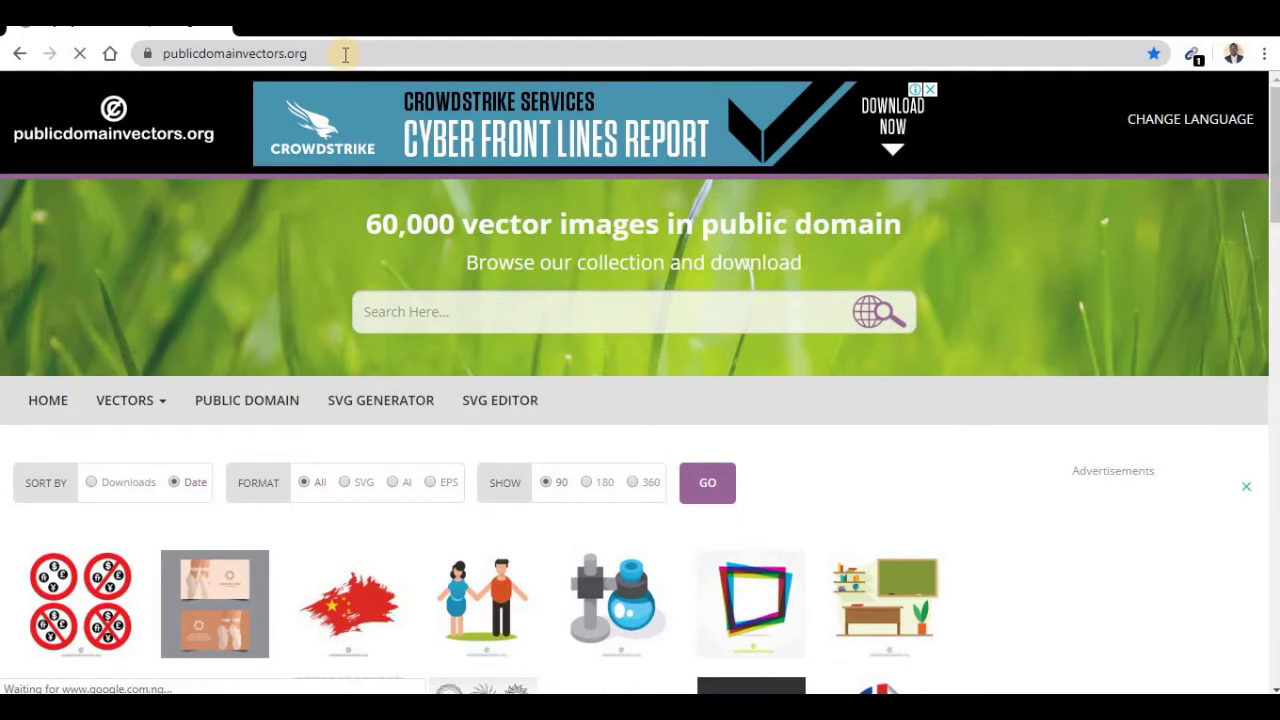
drag(306, 53, 310, 57)
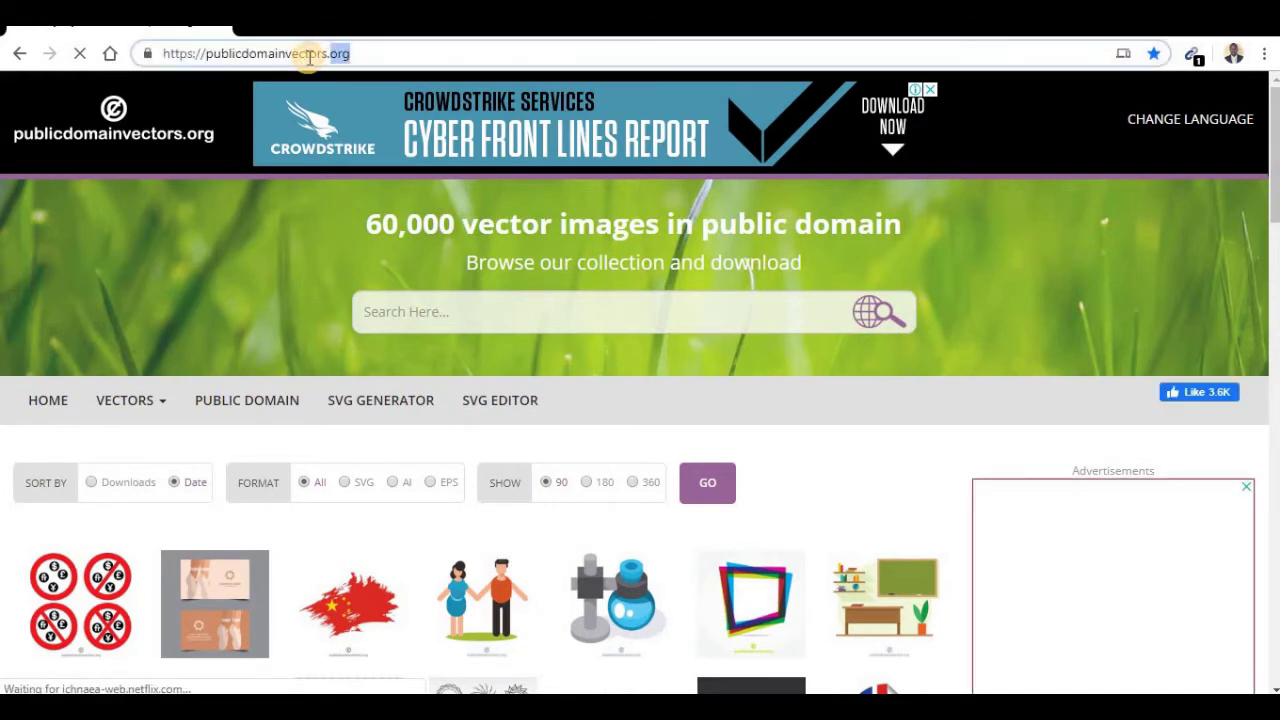
click(401, 56)
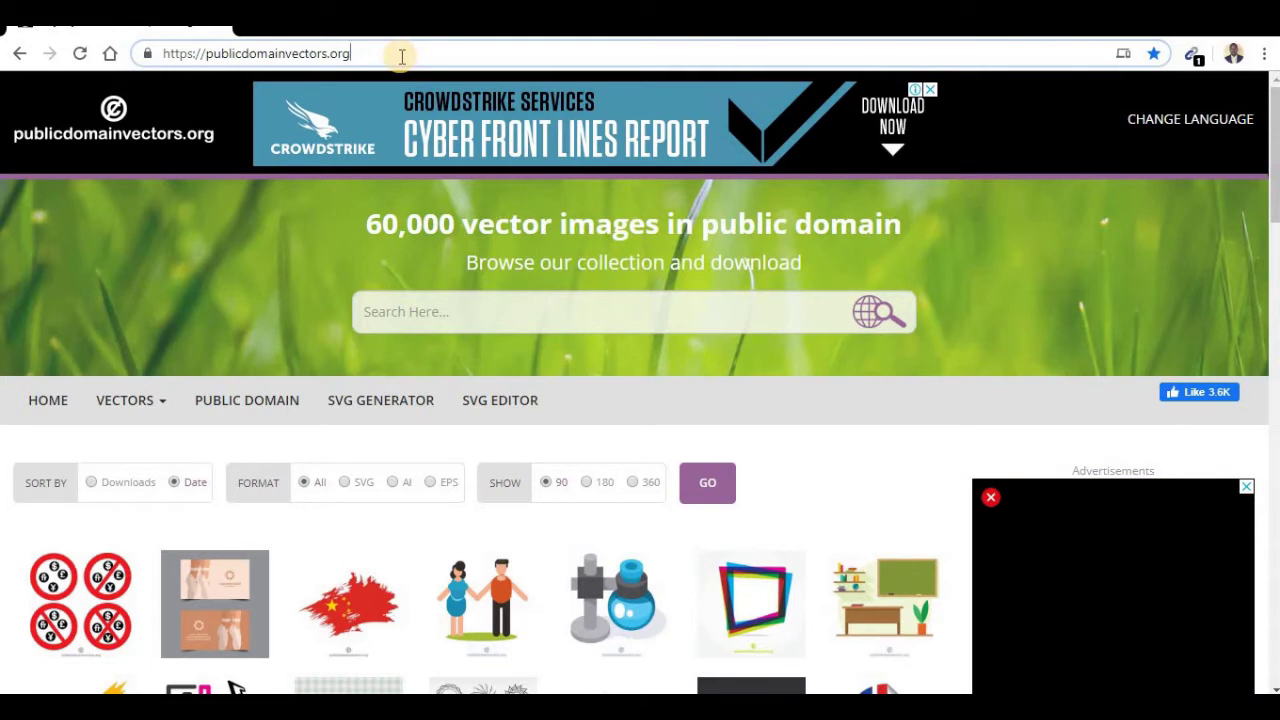
Search publicdomainvectors.org for "player".
click(464, 304)
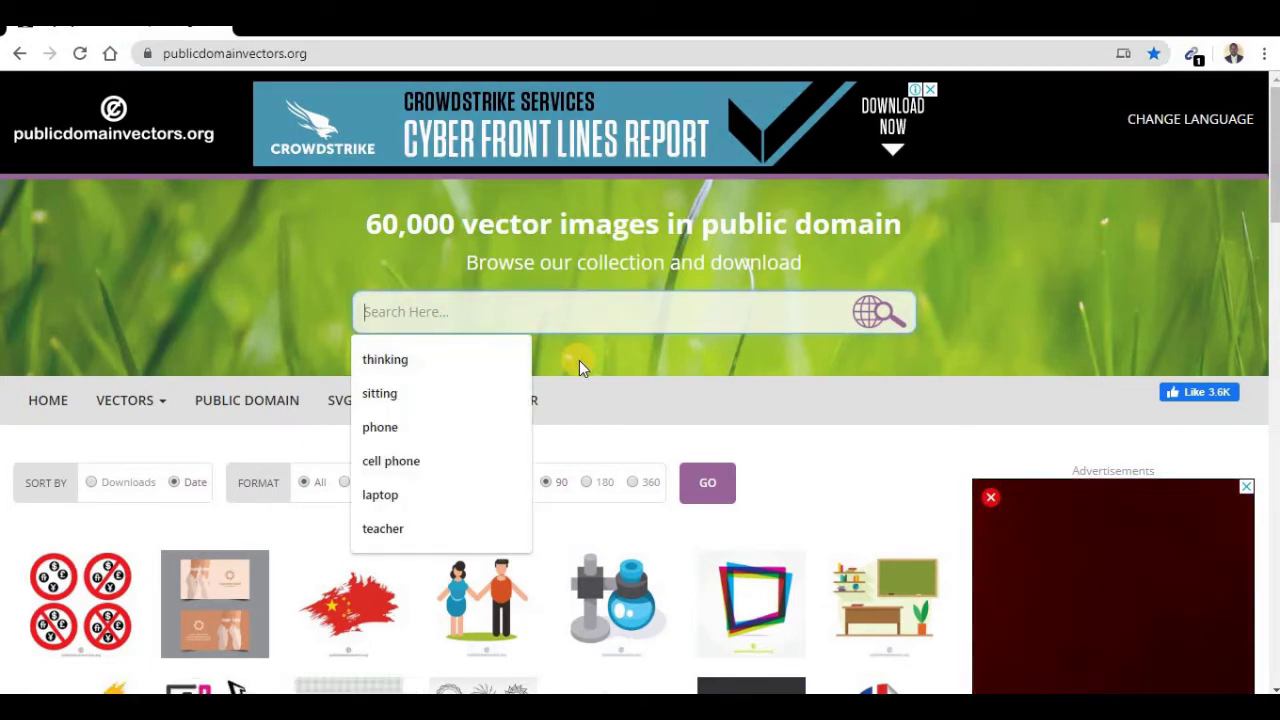
text(player)
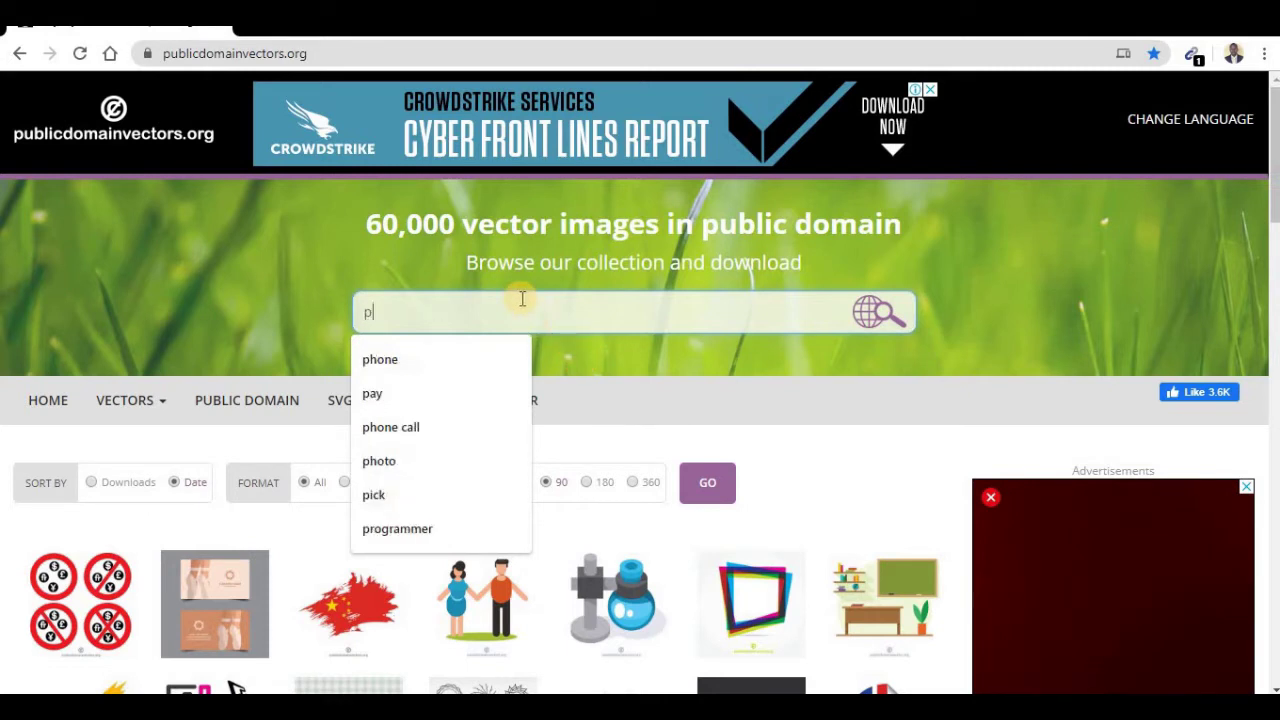
key(Return)
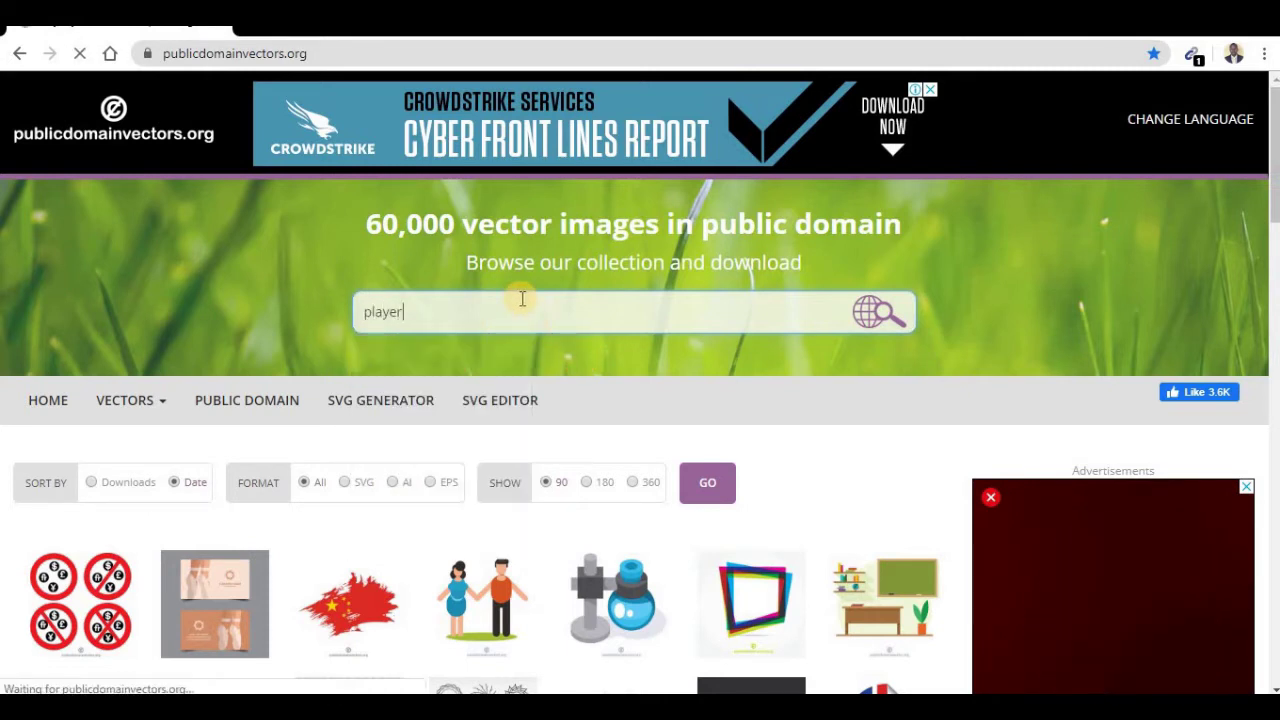
Find the soccer player in the green-and-black striped shirt among the results and download its vector clip art.
scroll(515, 297, down, 6)
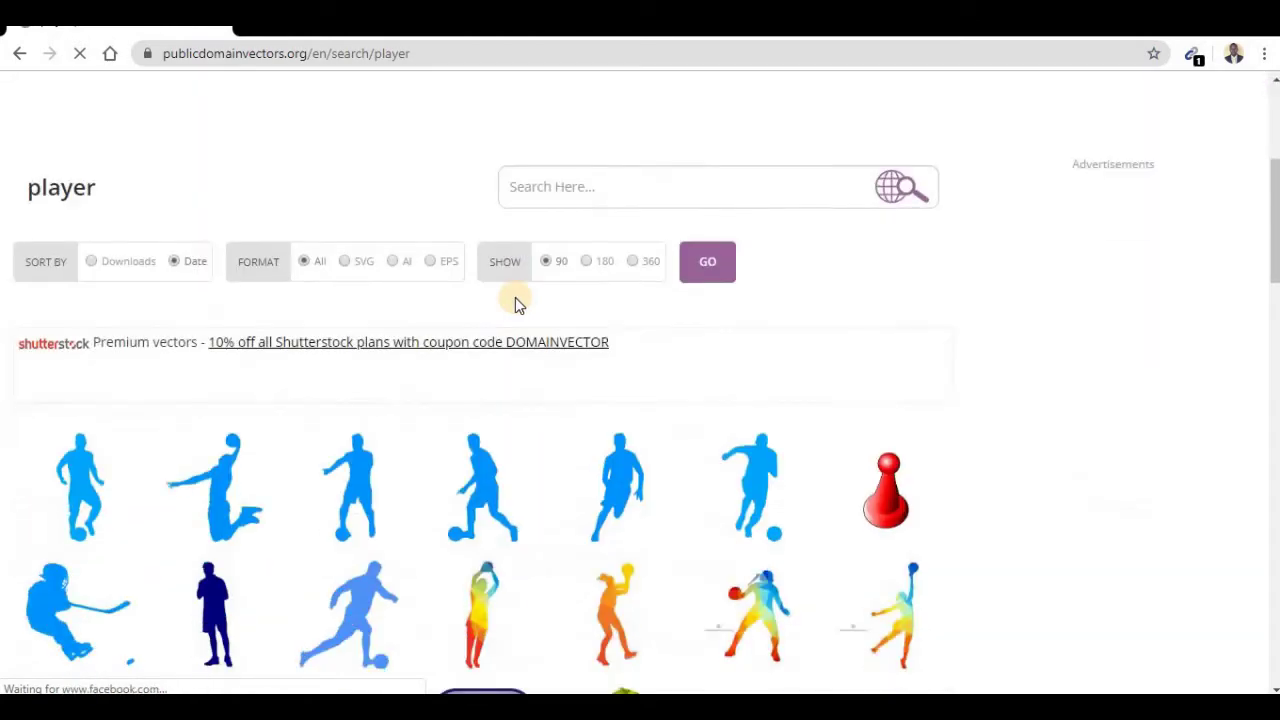
scroll(515, 300, down, 3)
scroll(538, 288, down, 4)
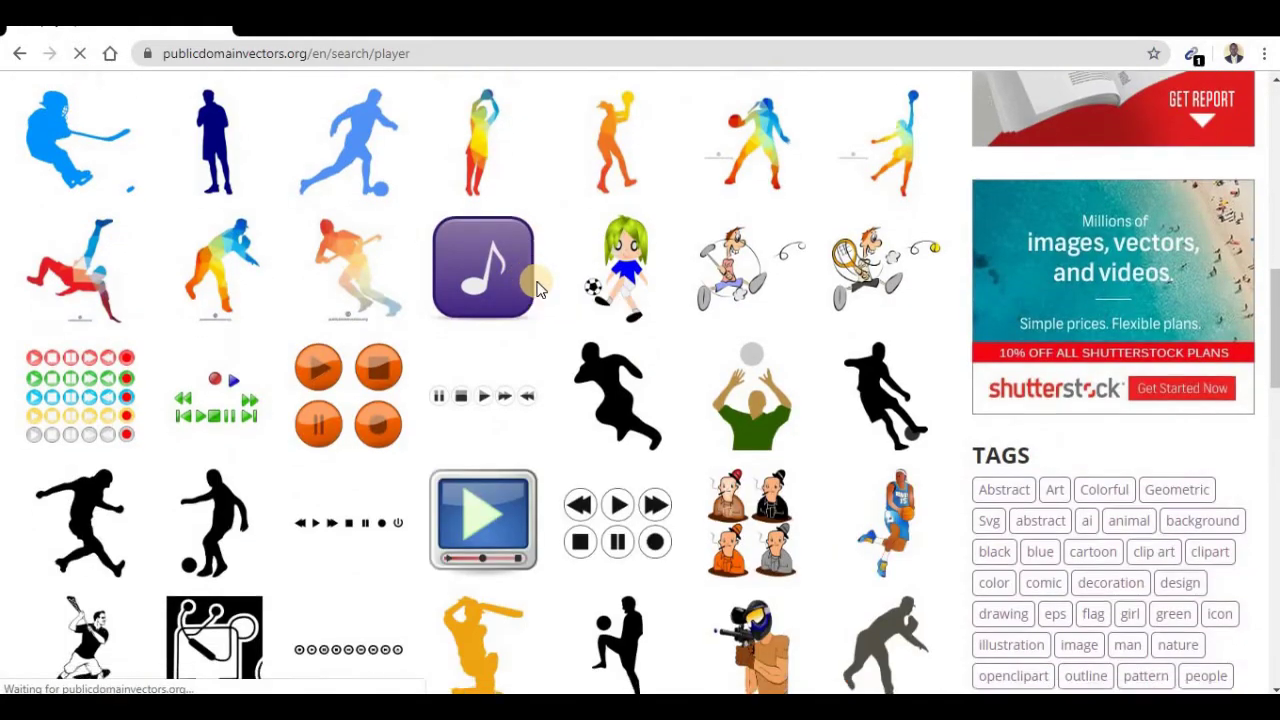
scroll(536, 286, down, 3)
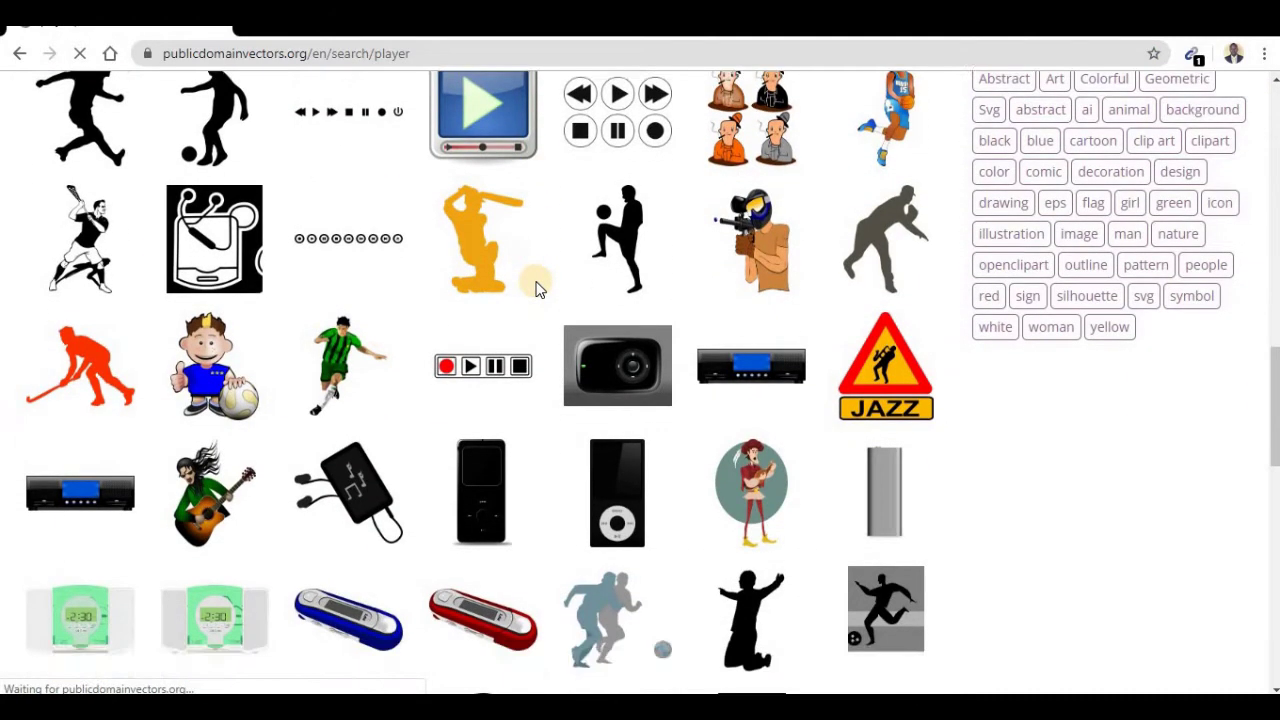
click(322, 148)
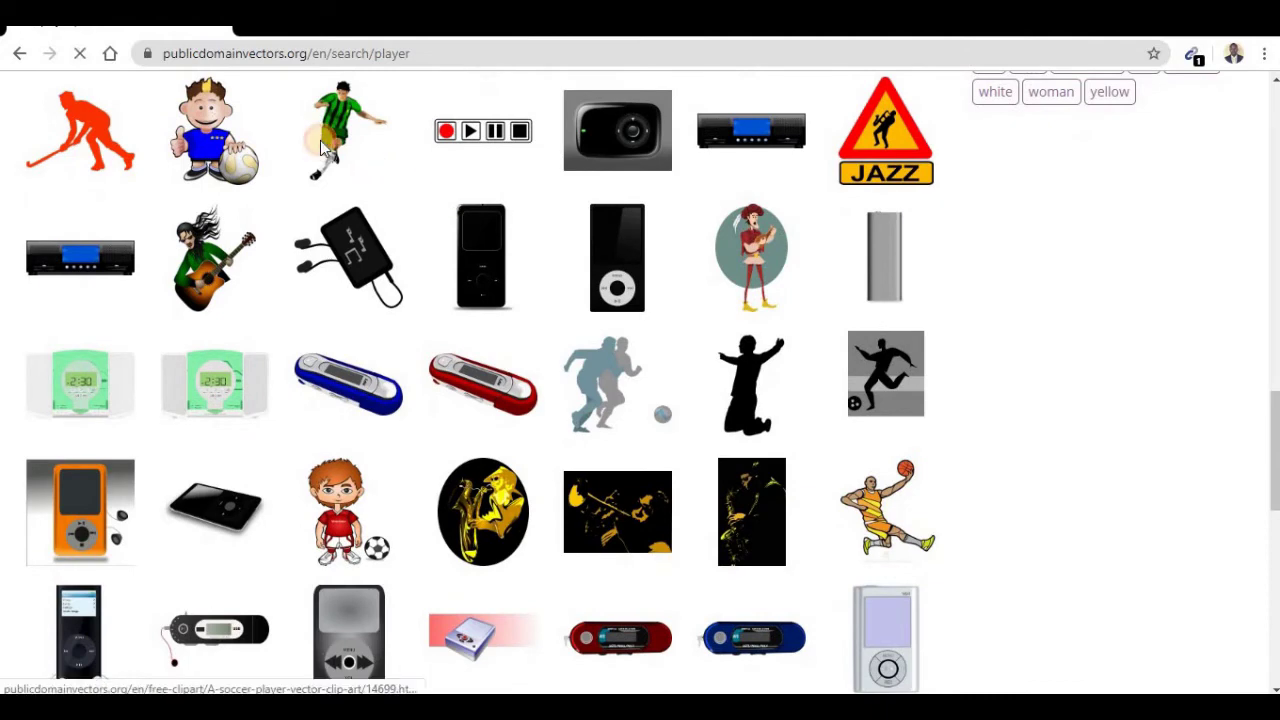
scroll(365, 238, down, 4)
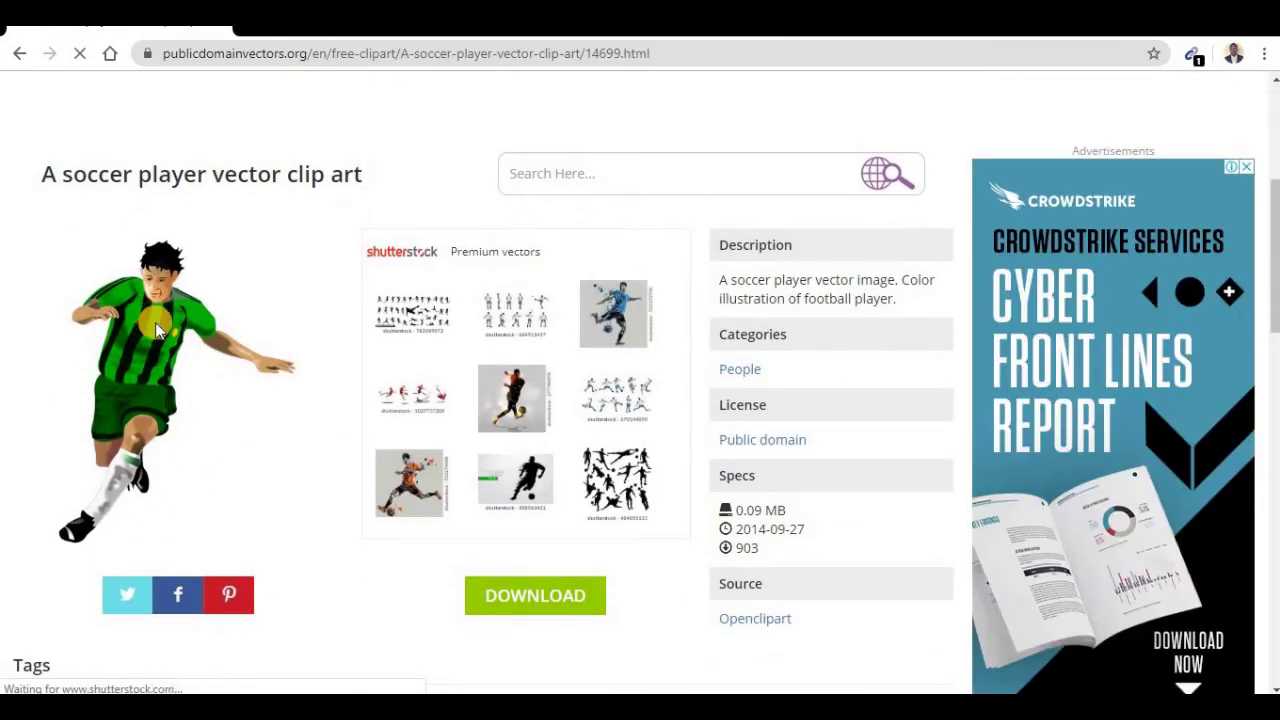
click(513, 619)
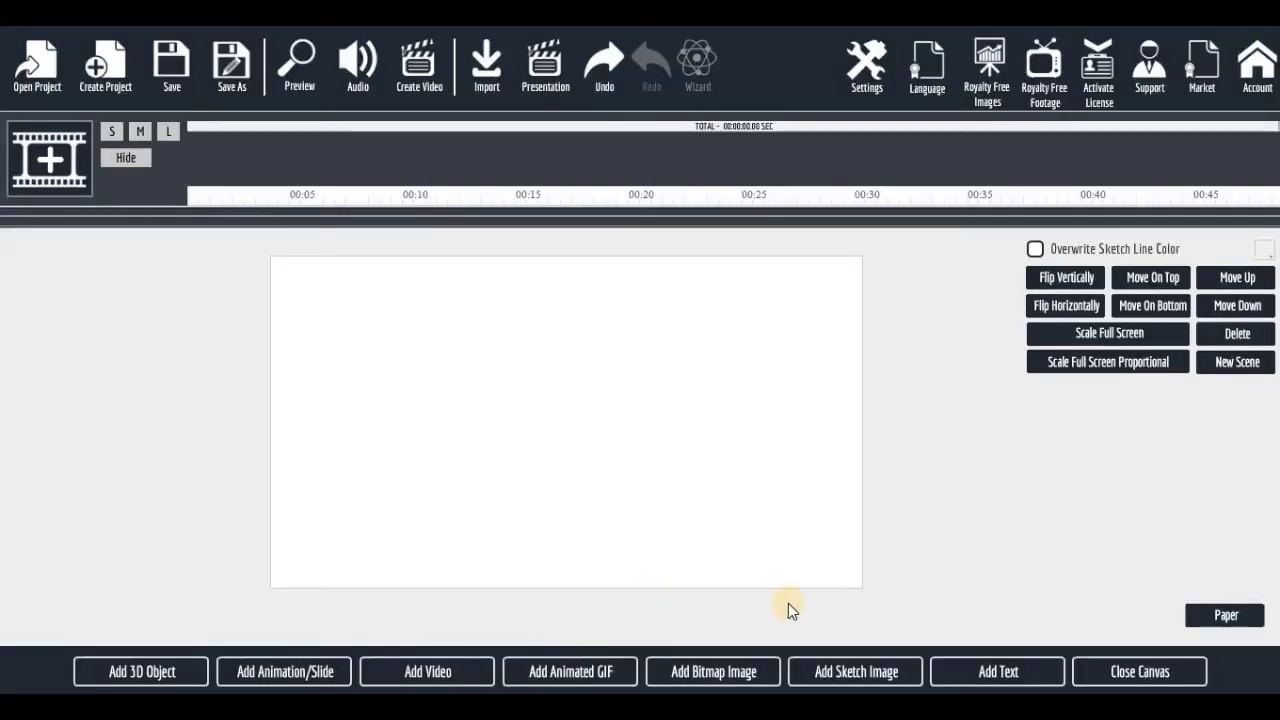
In Explaindio, add Soccer_Player_green-black.svg from the Downloads folder as a sketch and place it, scaled down, in the right half of the canvas.
click(842, 671)
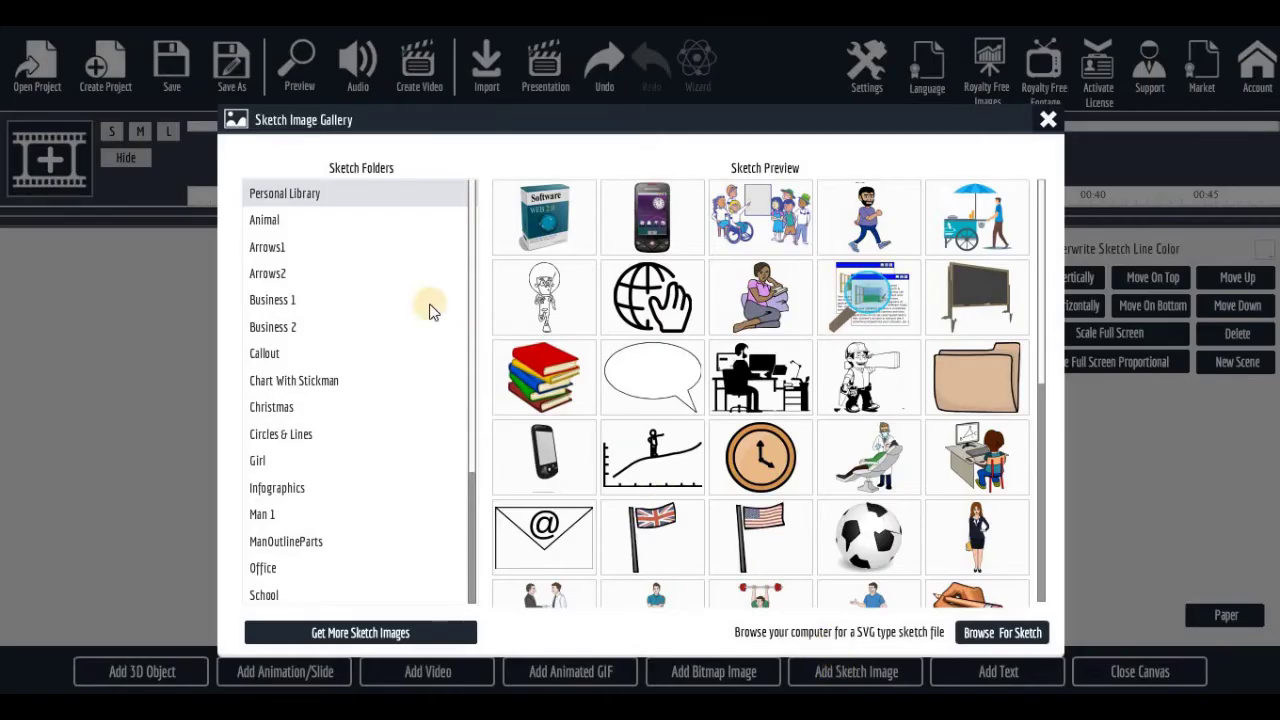
click(987, 636)
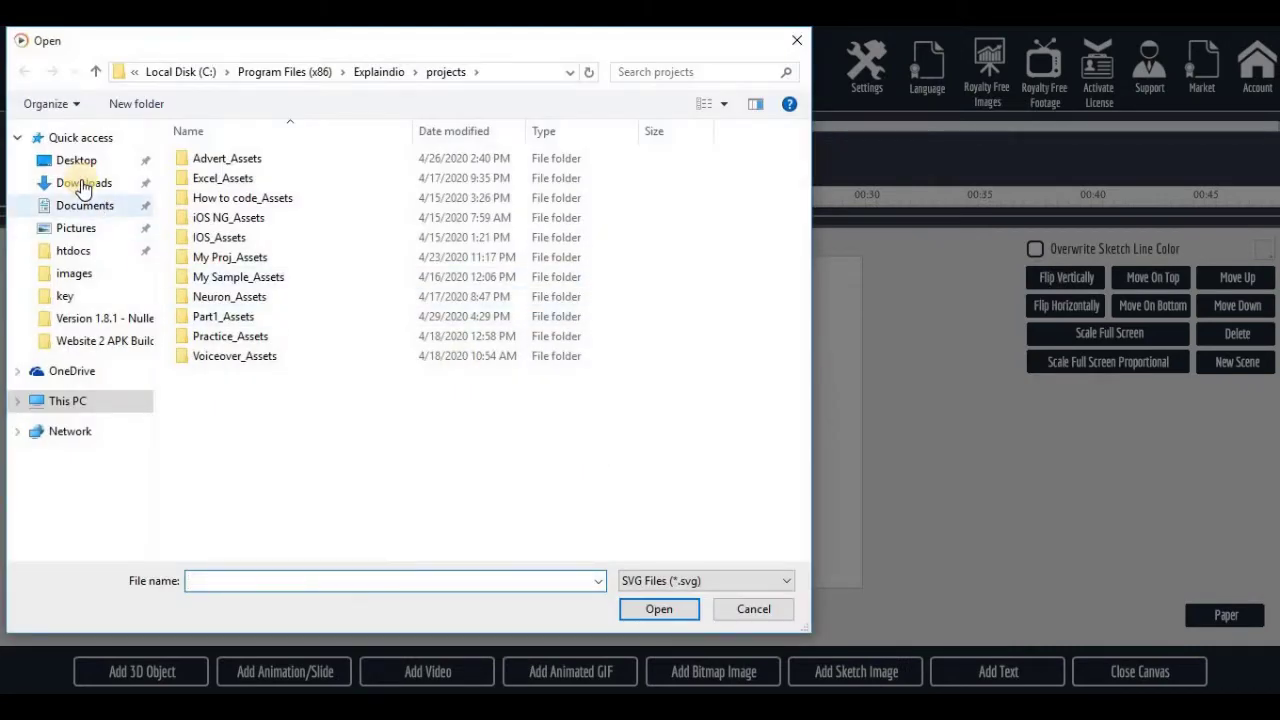
click(86, 182)
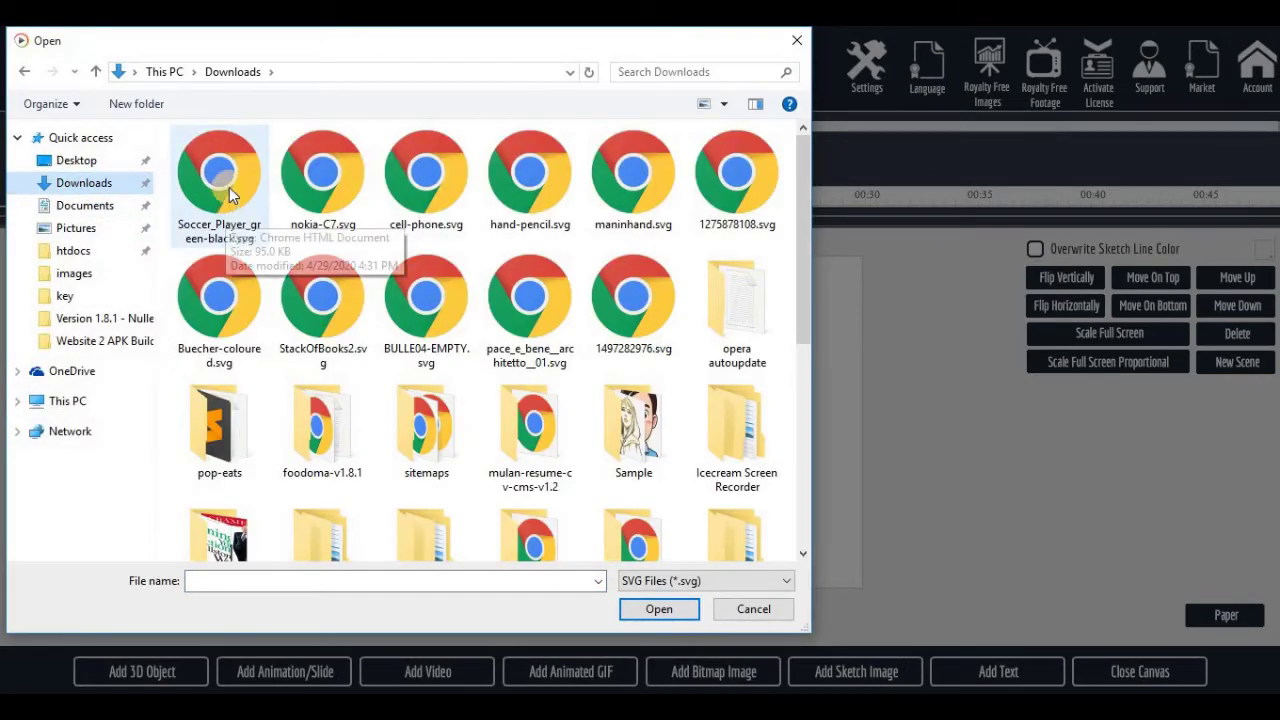
double_click(224, 192)
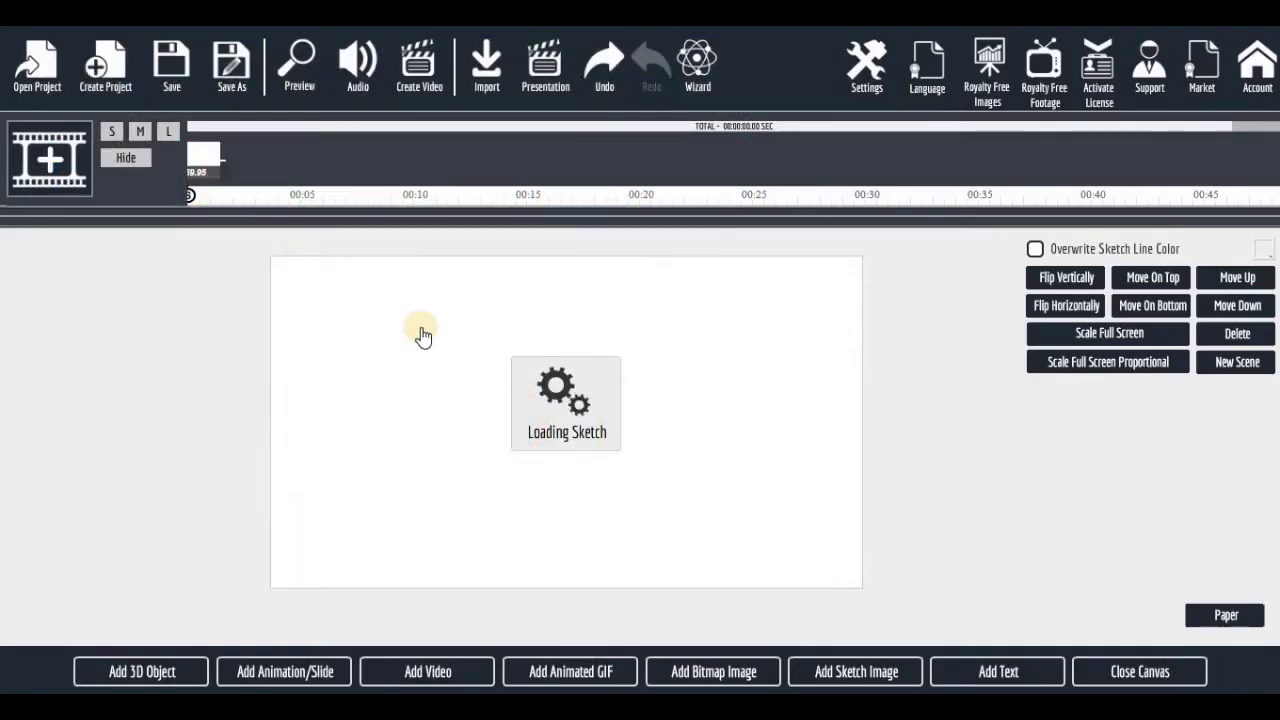
mouse_move(693, 594)
mouse_down()
mouse_move(574, 477)
mouse_move(623, 491)
mouse_up()
drag(533, 435, 680, 471)
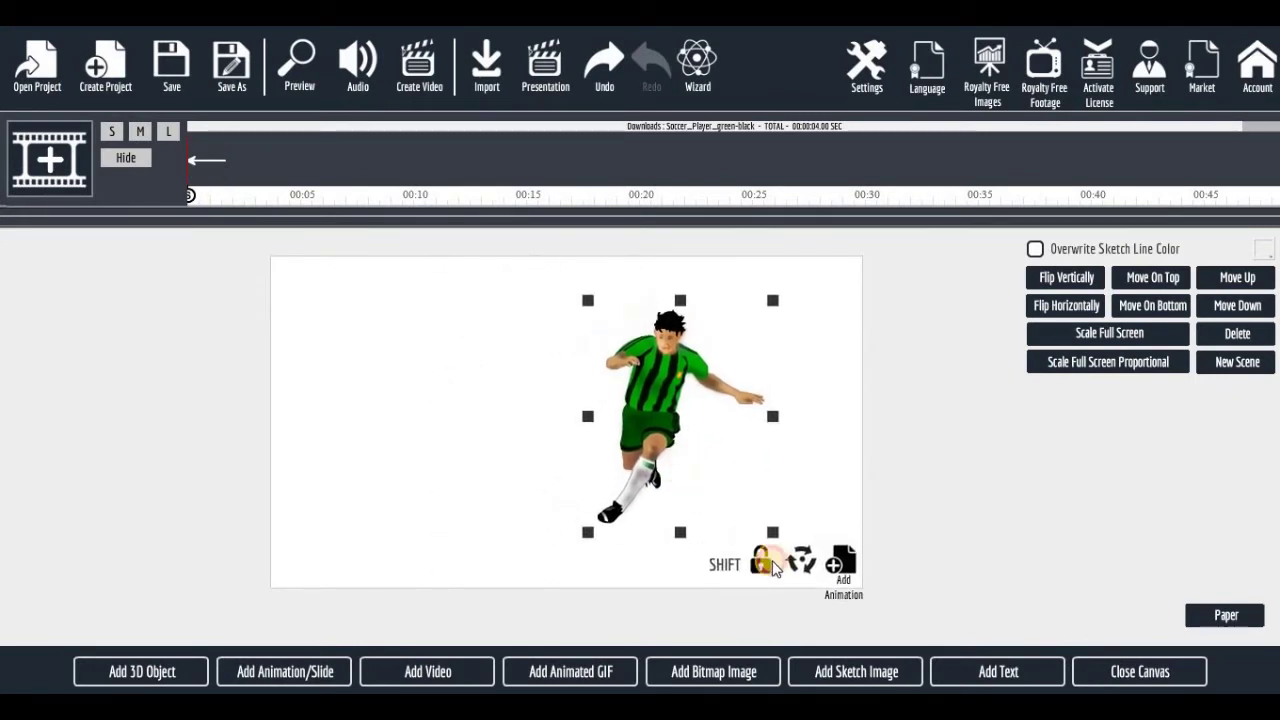
Browse the Personal Library sketches and the list of sketch folders in the Sketch Image Gallery.
click(835, 668)
scroll(675, 375, down, 6)
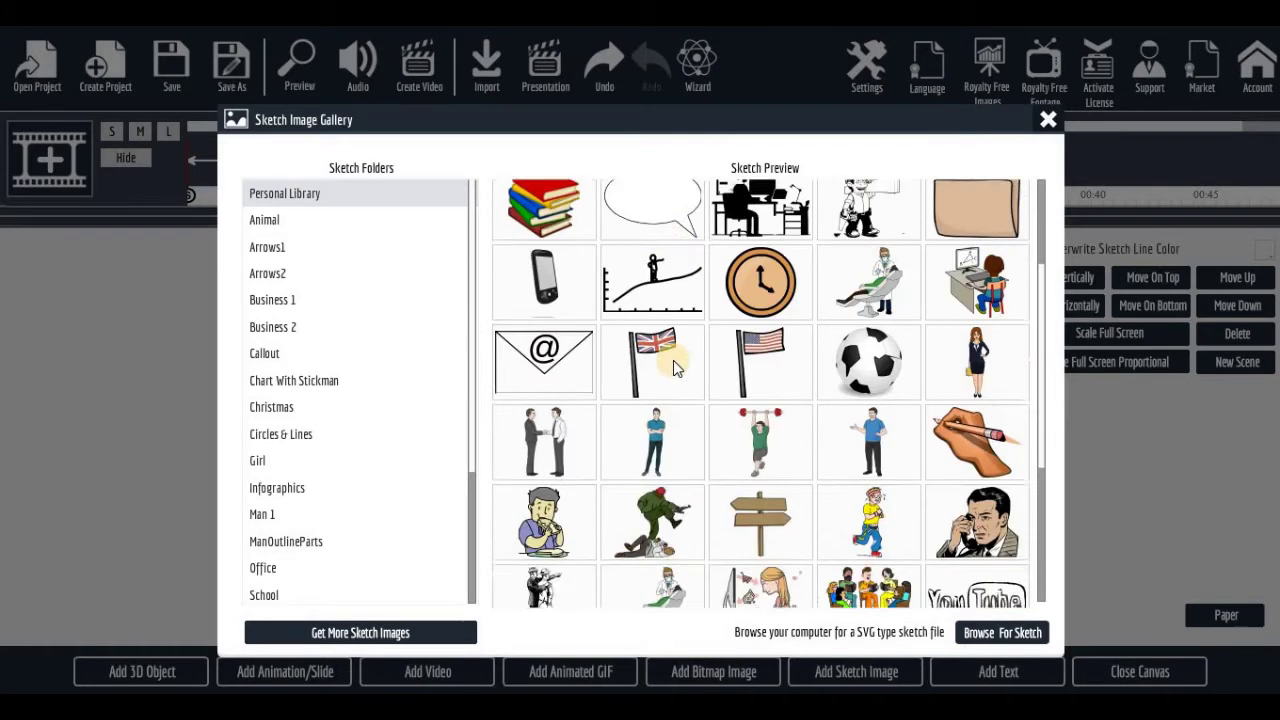
scroll(687, 413, up, 3)
scroll(687, 413, up, 3)
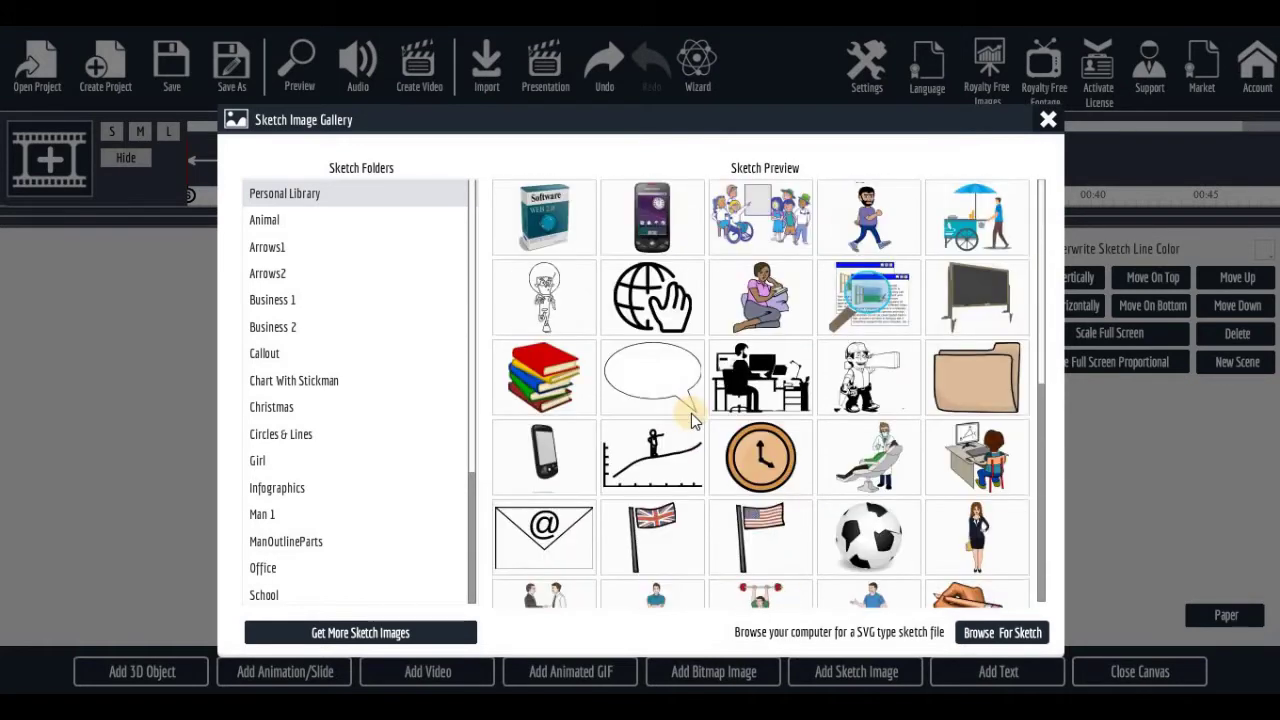
scroll(695, 413, down, 6)
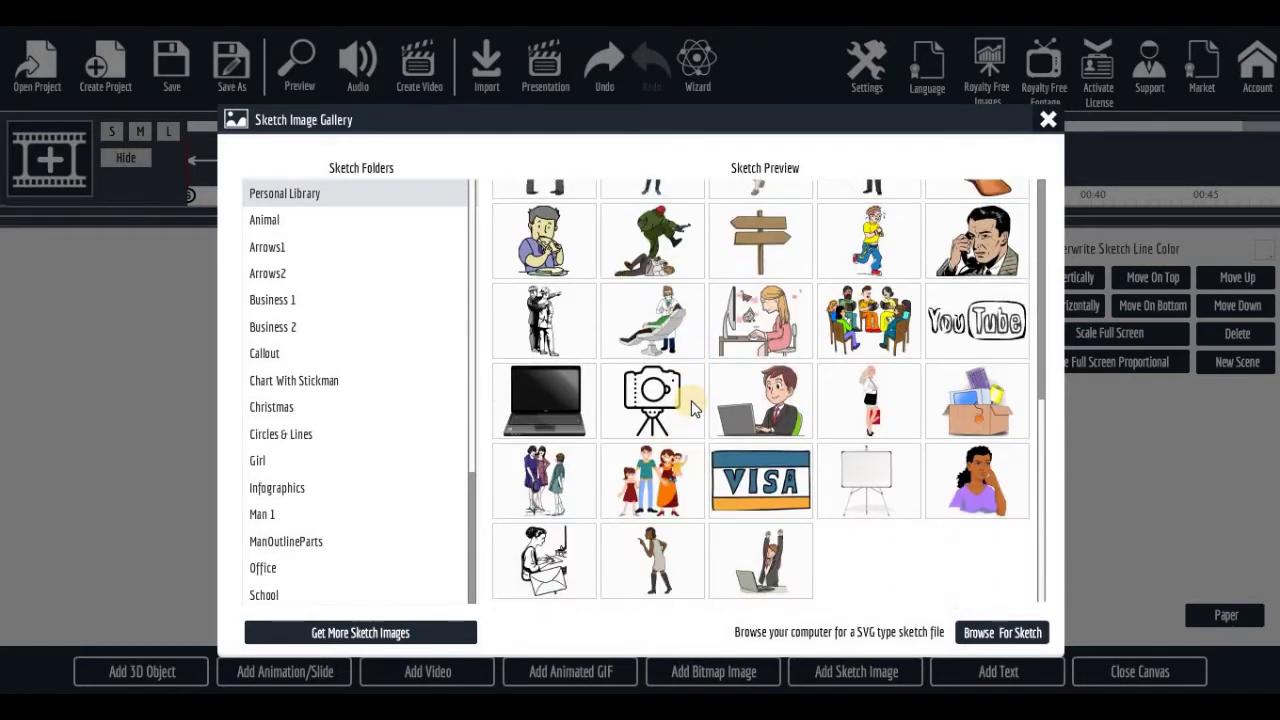
scroll(690, 408, up, 8)
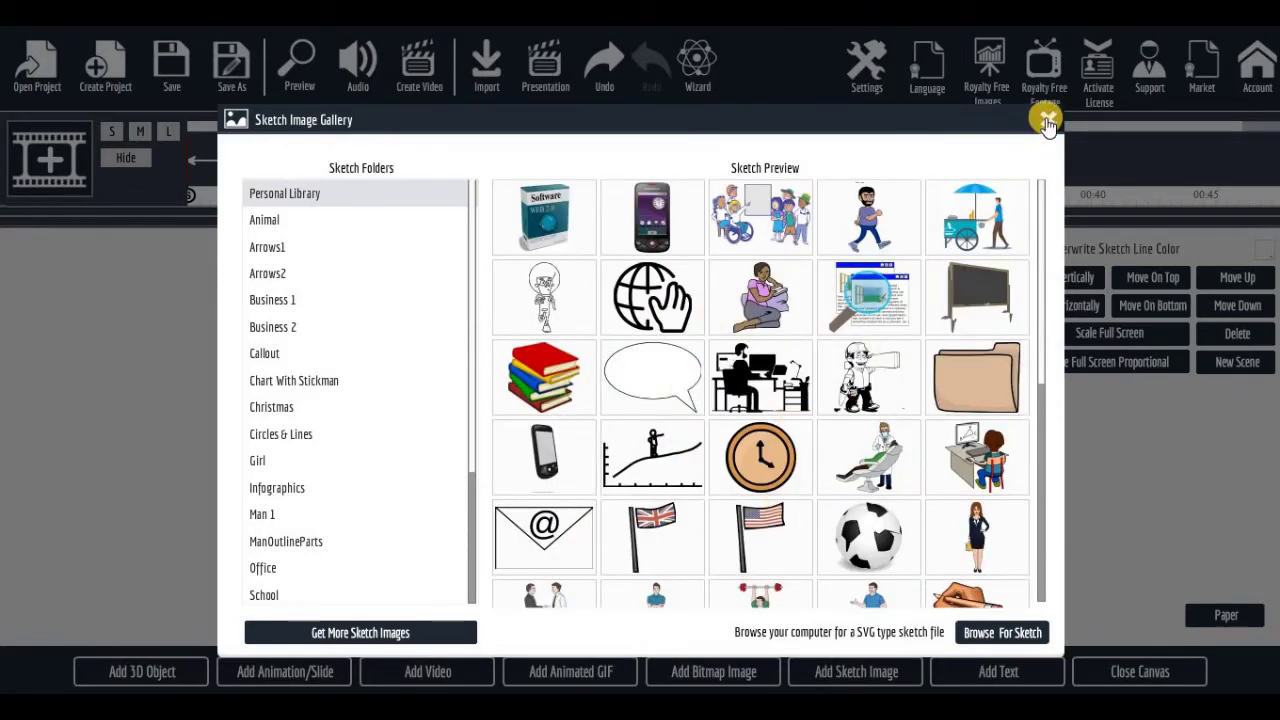
scroll(291, 231, down, 4)
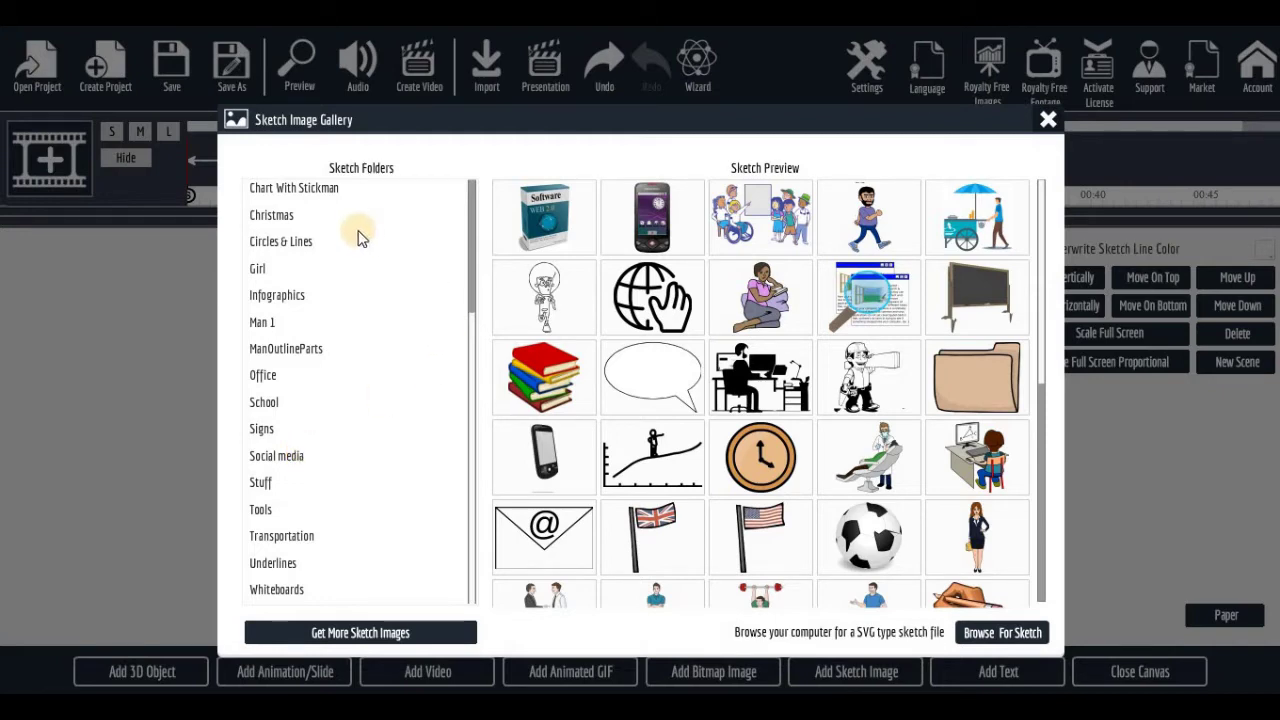
click(1048, 119)
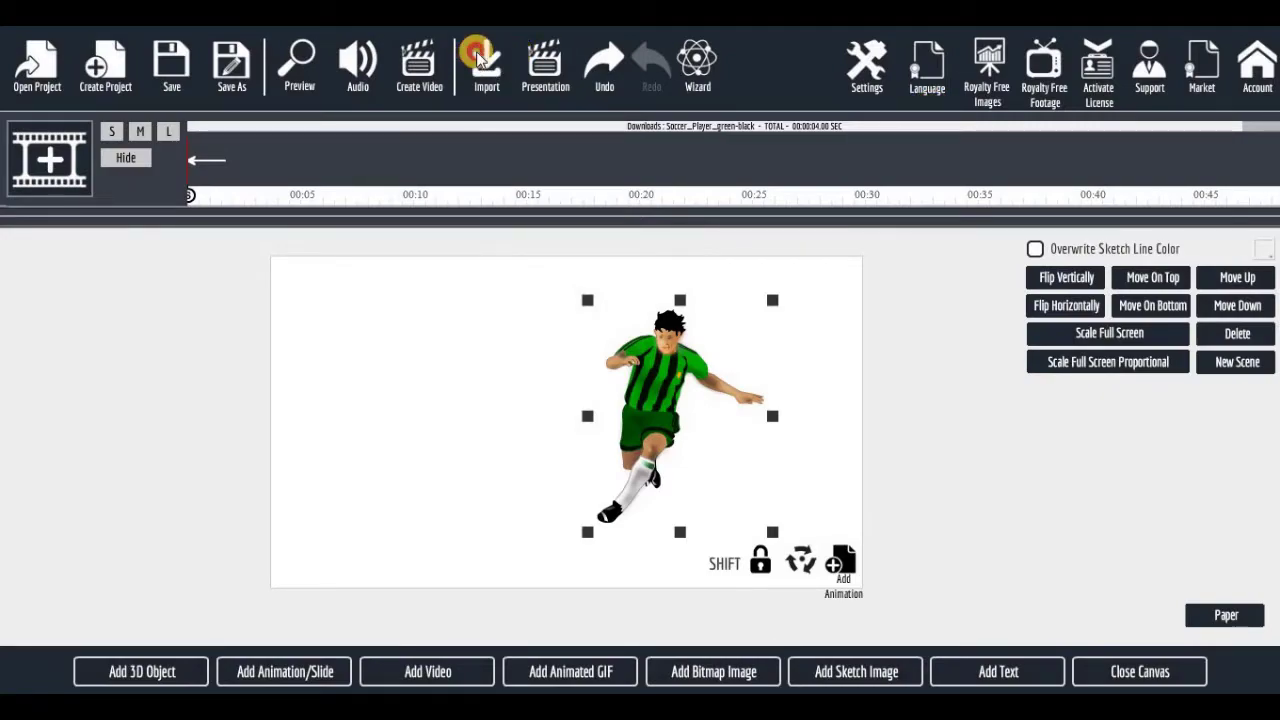
View the Sketch Image Gallery once more, and move the soccer player sketch to the left half of the canvas.
click(479, 58)
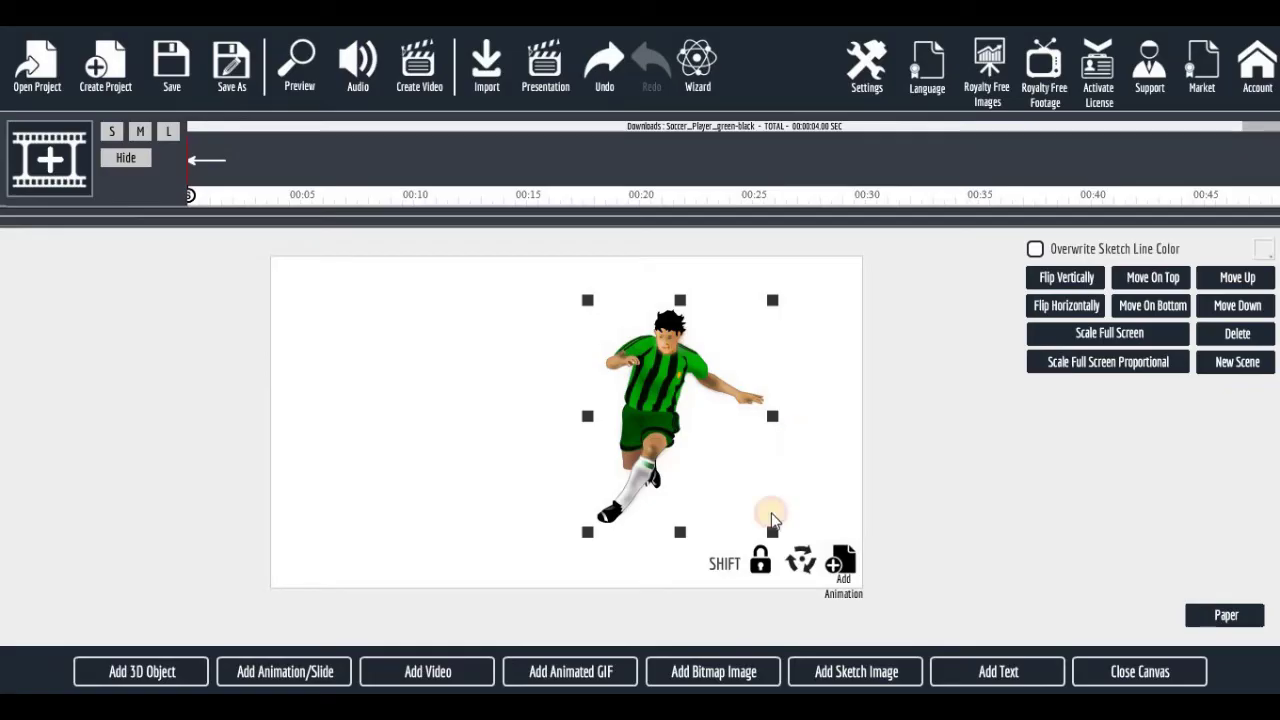
click(866, 74)
click(829, 676)
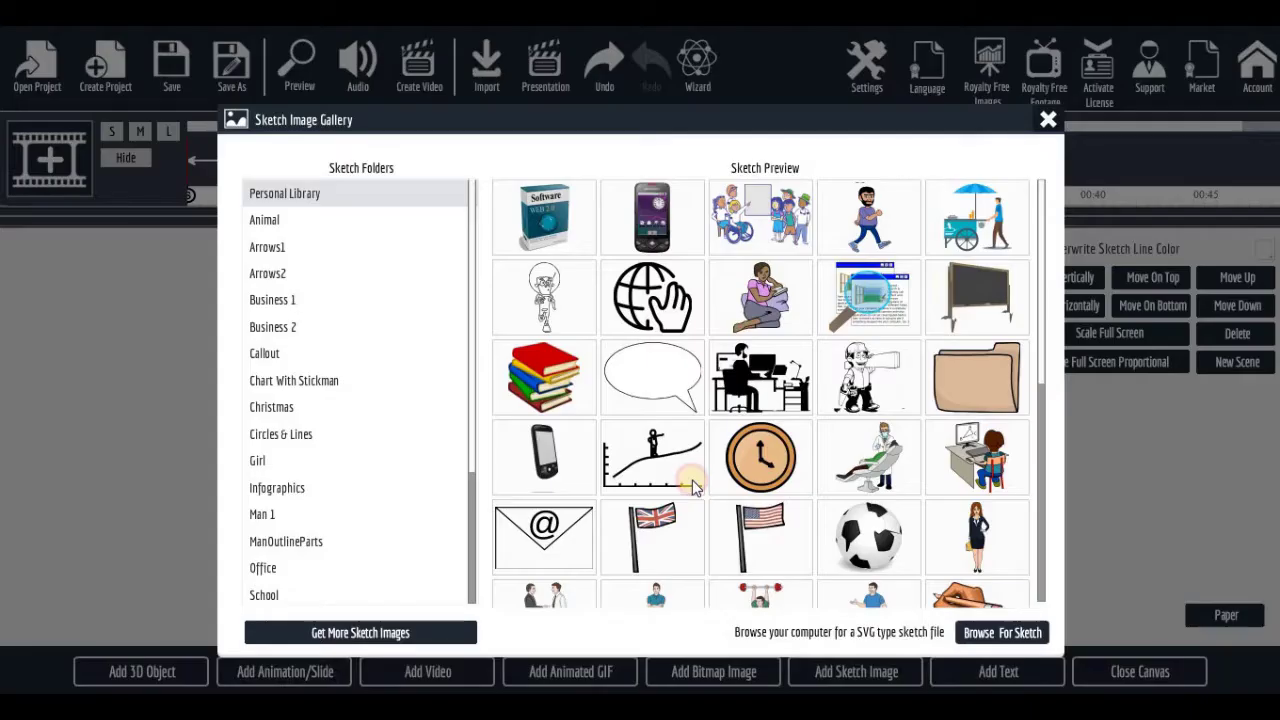
click(1047, 120)
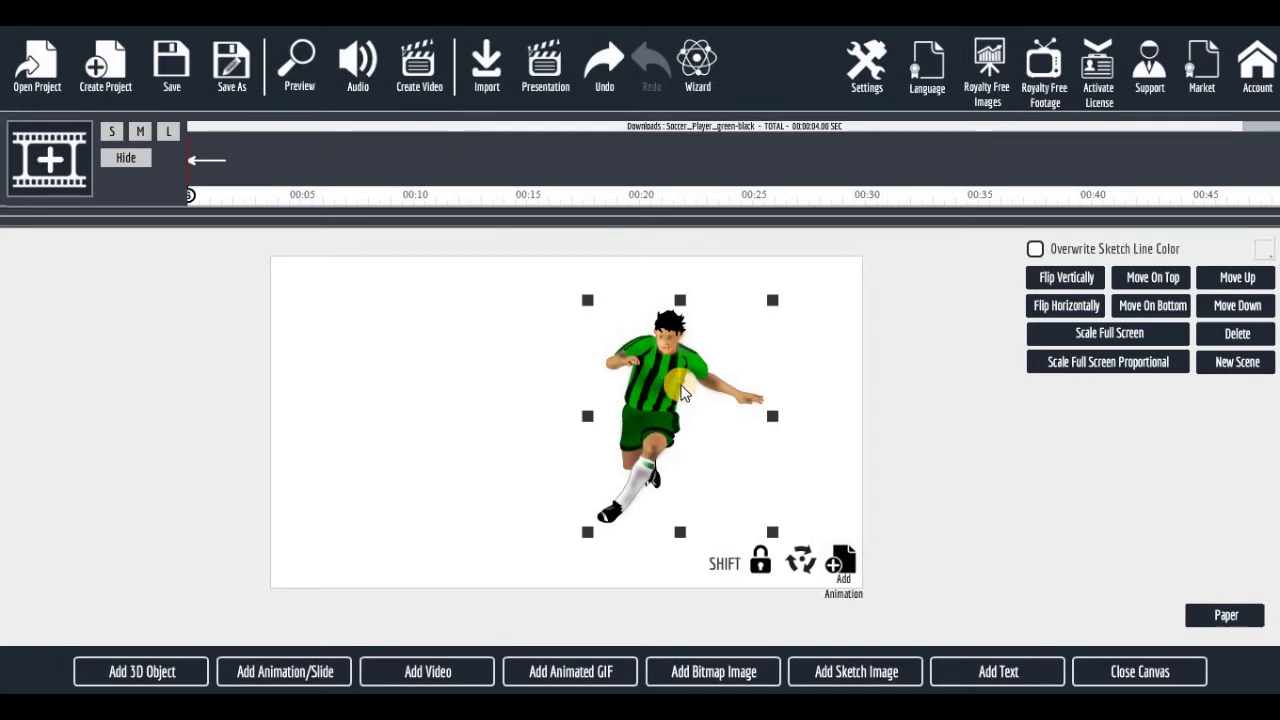
drag(683, 393, 416, 397)
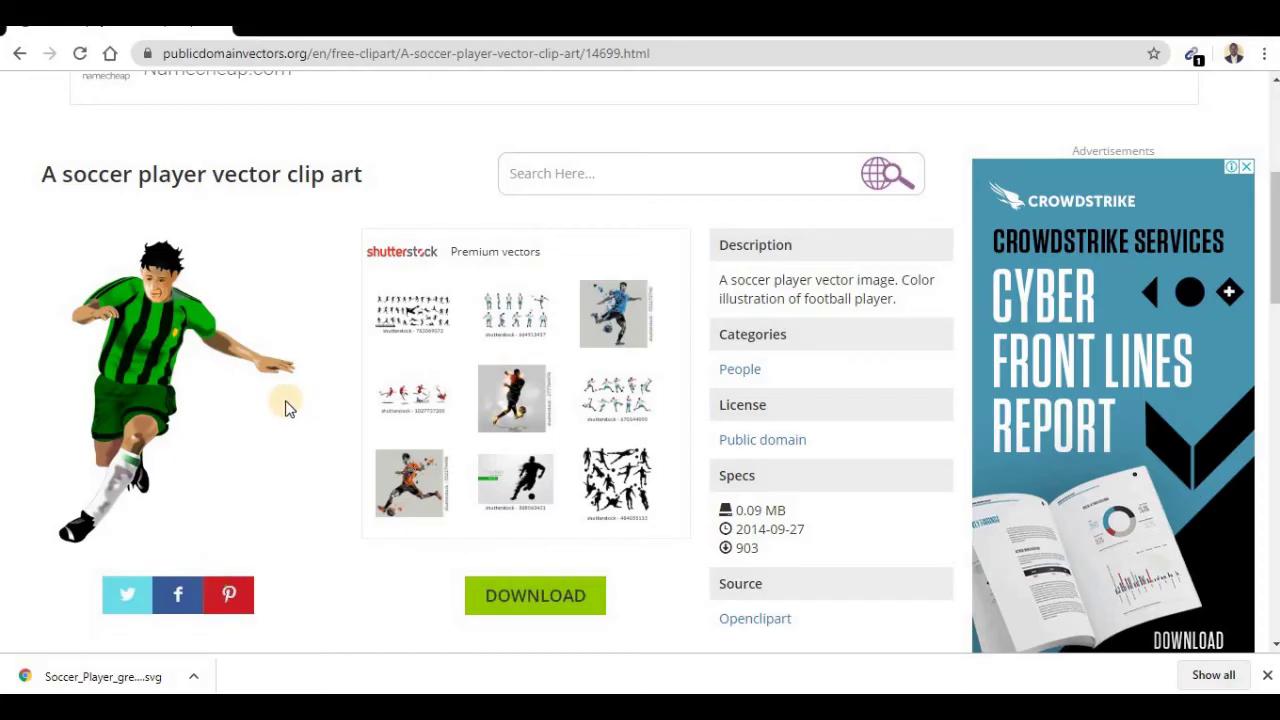
Switch to Chrome and download the related vector of the soccer player in the blue-and-white striped shirt.
scroll(285, 407, down, 4)
scroll(253, 322, down, 5)
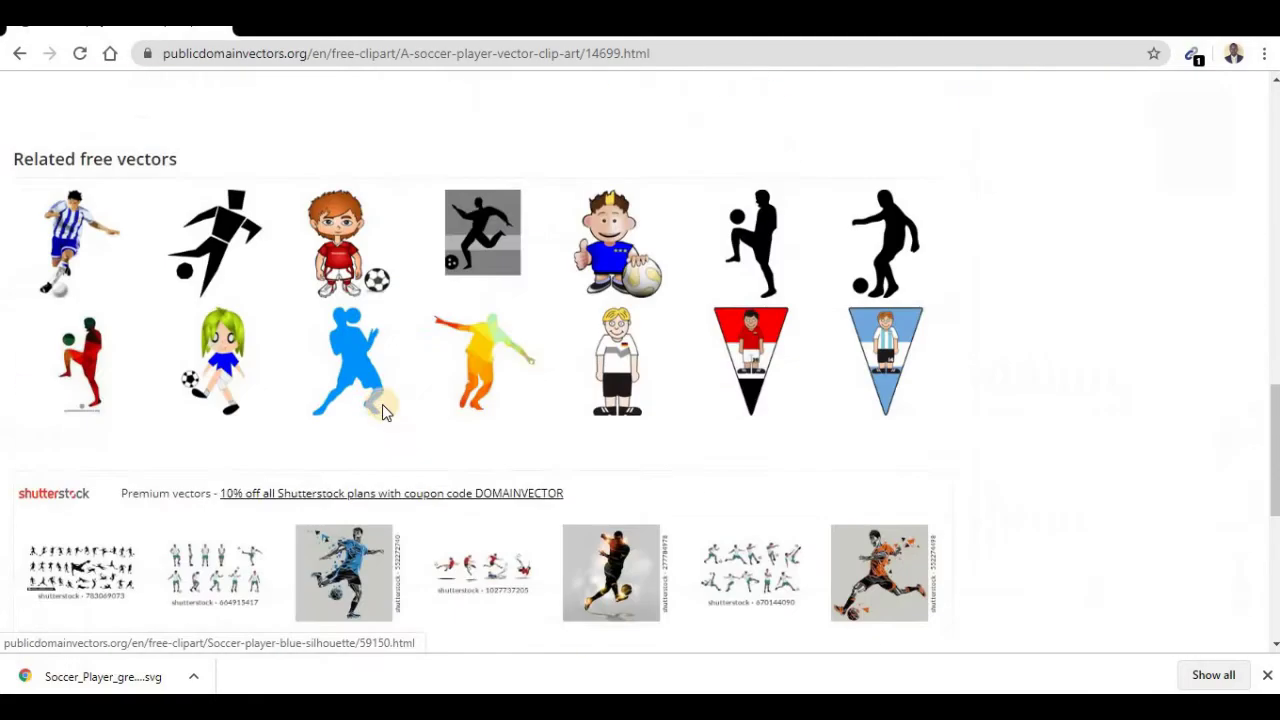
scroll(382, 404, down, 3)
scroll(382, 404, up, 5)
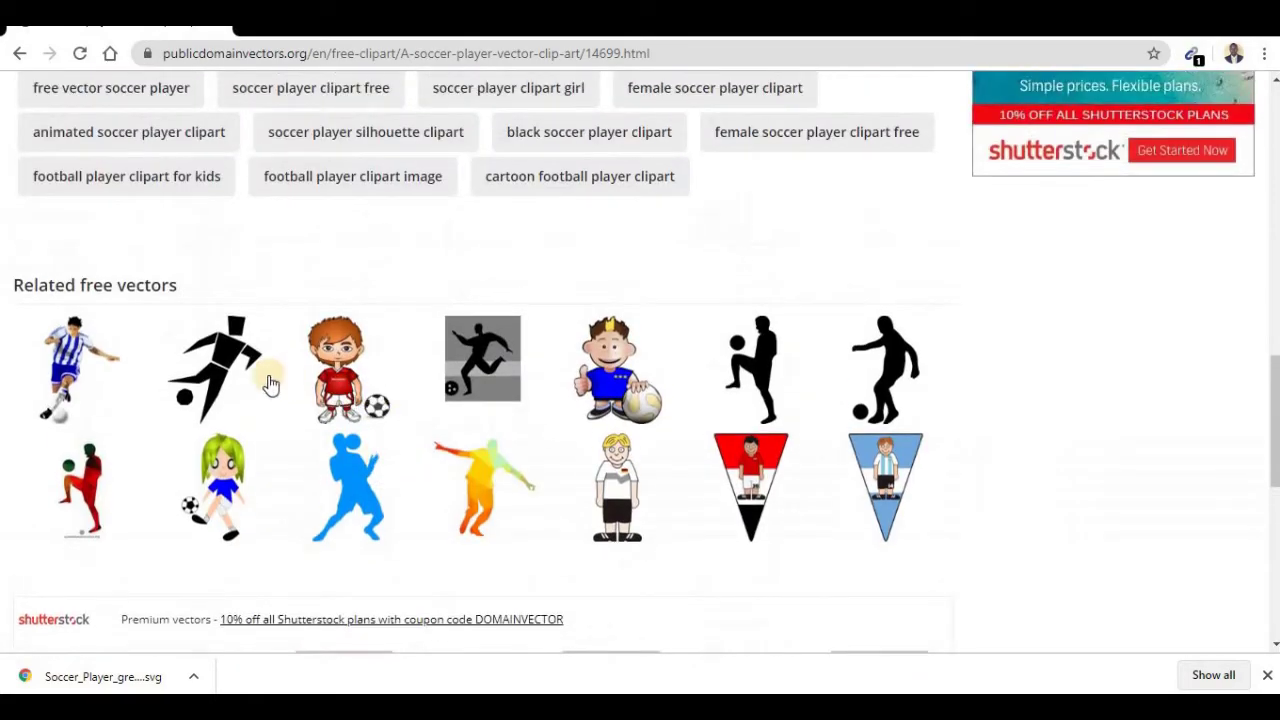
click(93, 368)
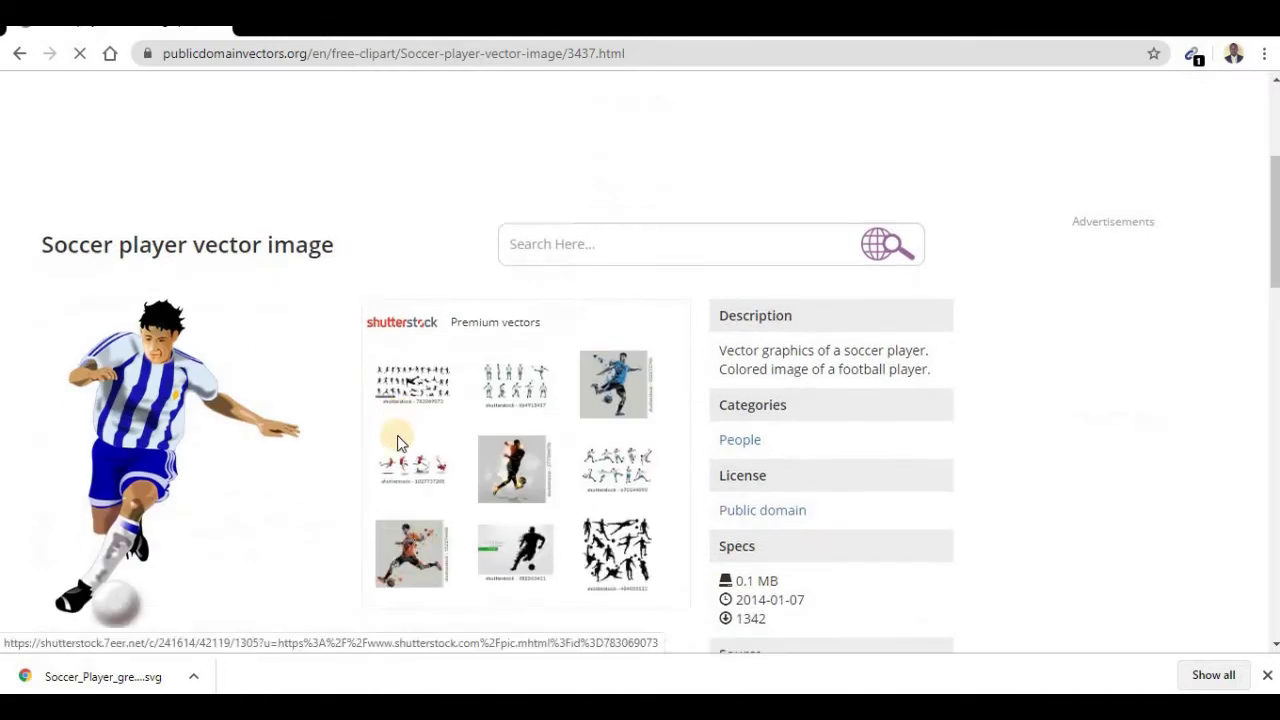
scroll(397, 441, down, 3)
click(543, 409)
Open the related cartoon soccer player in a blue shirt giving a thumbs-up and download it.
scroll(557, 409, down, 6)
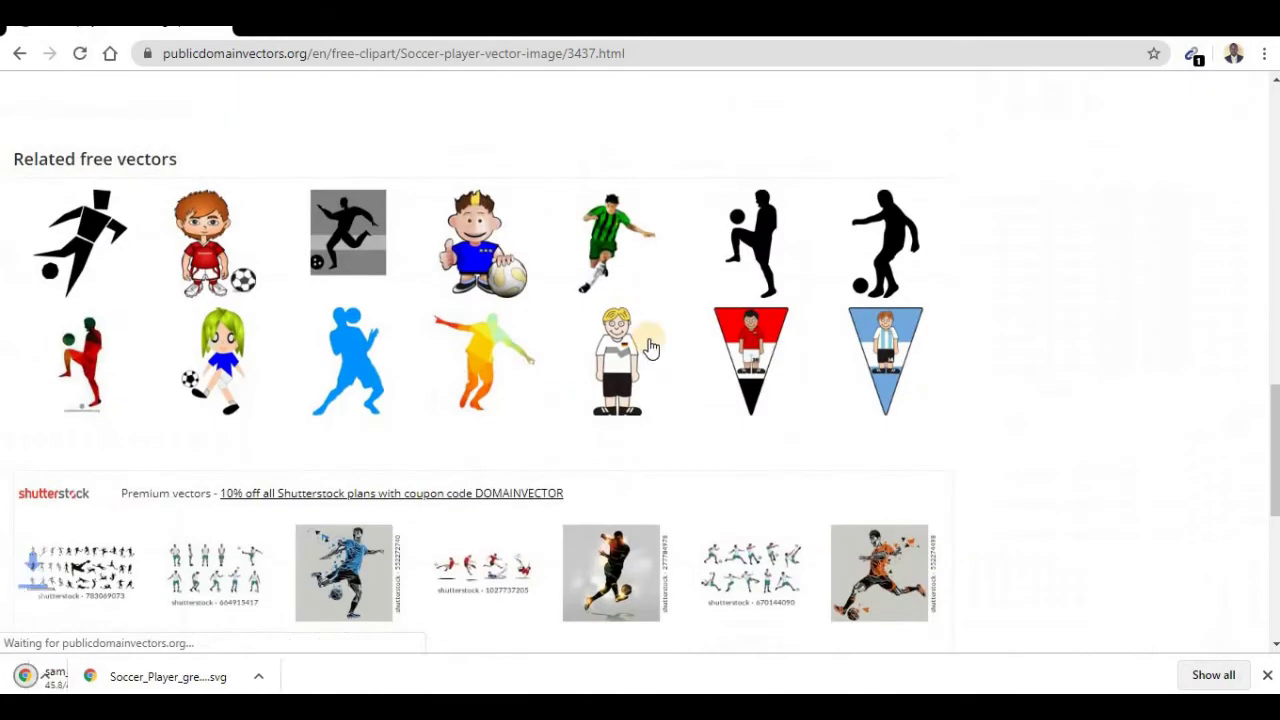
click(462, 245)
scroll(510, 350, down, 5)
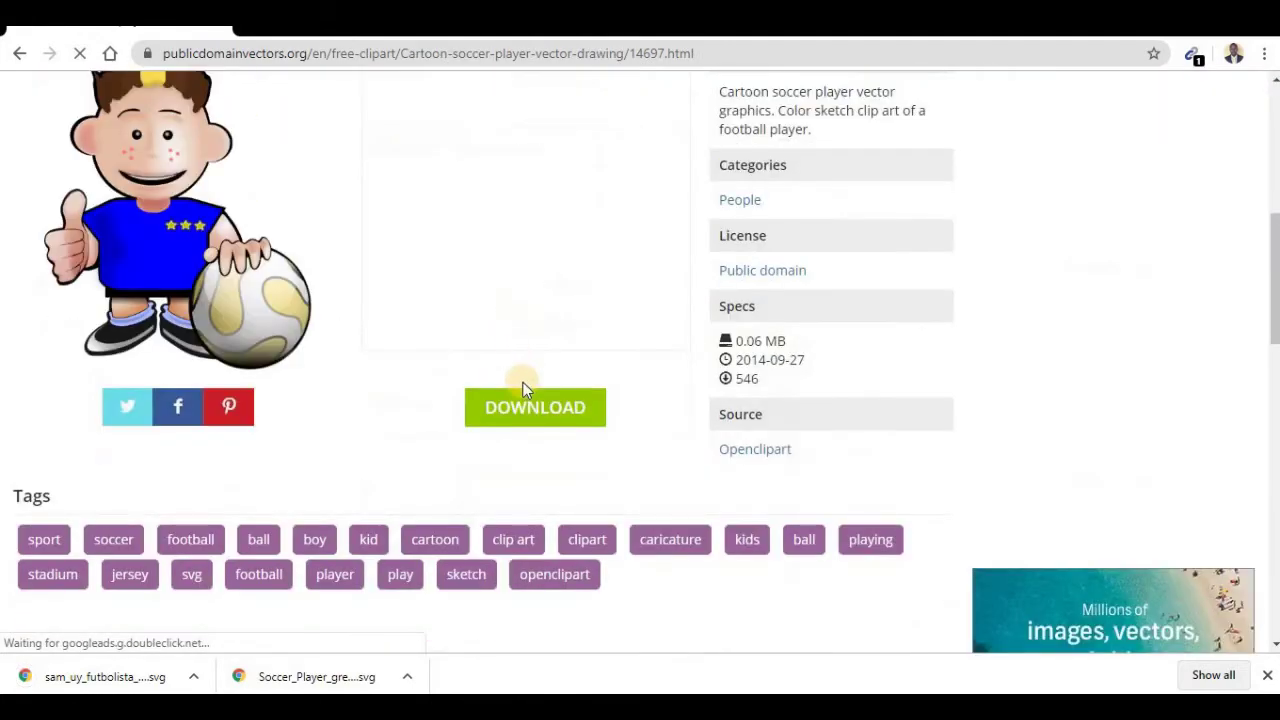
click(533, 412)
Look through the related free vectors and download the "Animated soccer player" image of the green-haired girl.
scroll(530, 420, down, 5)
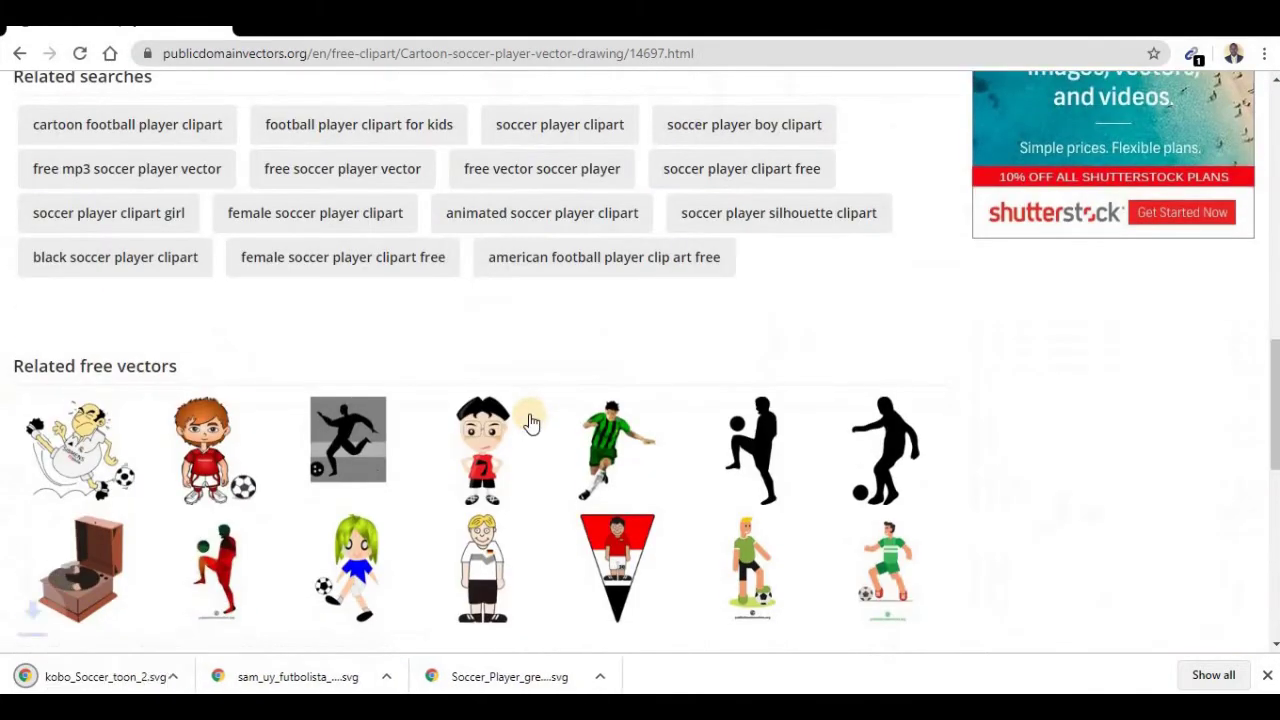
scroll(531, 423, down, 2)
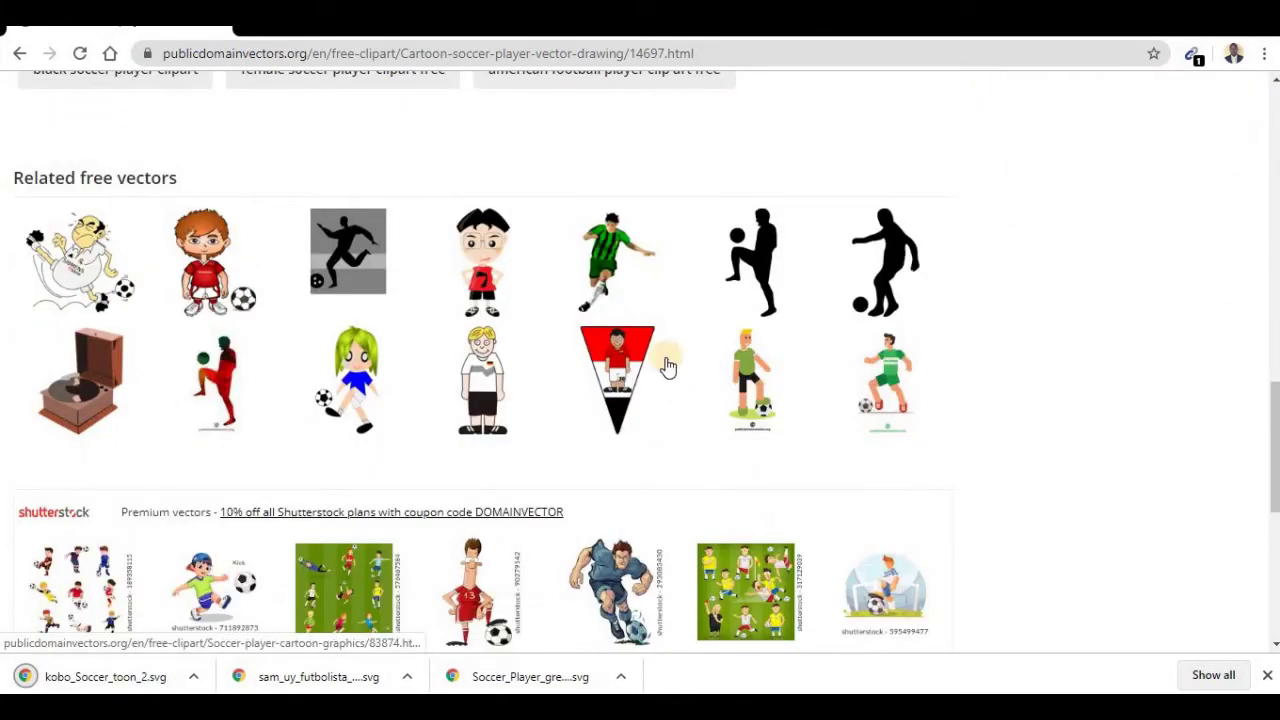
scroll(660, 364, down, 4)
scroll(658, 362, up, 5)
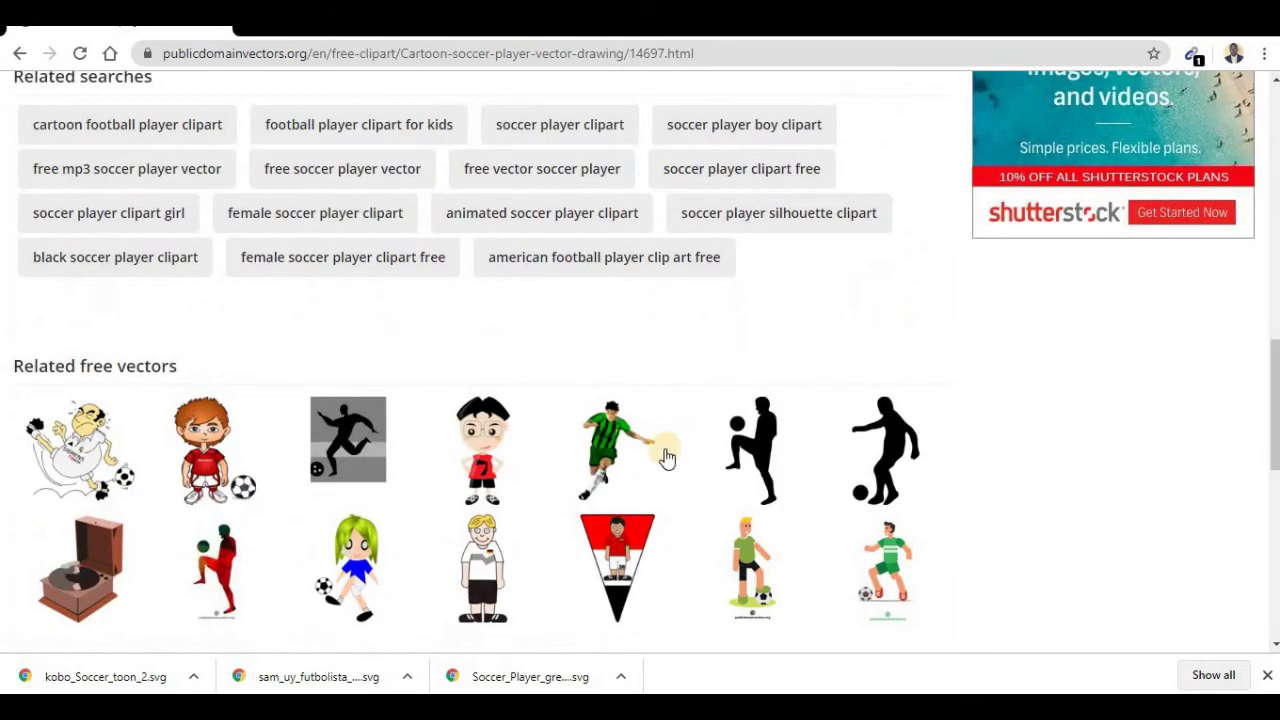
click(350, 565)
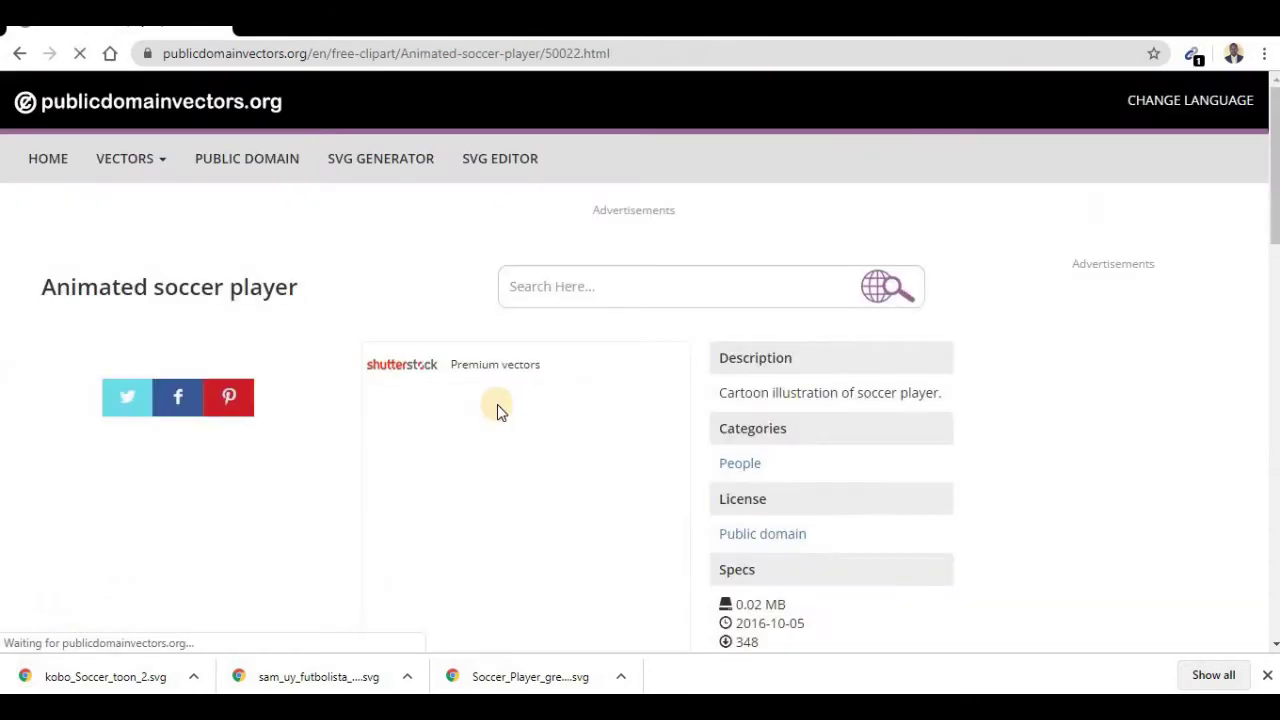
scroll(514, 463, down, 4)
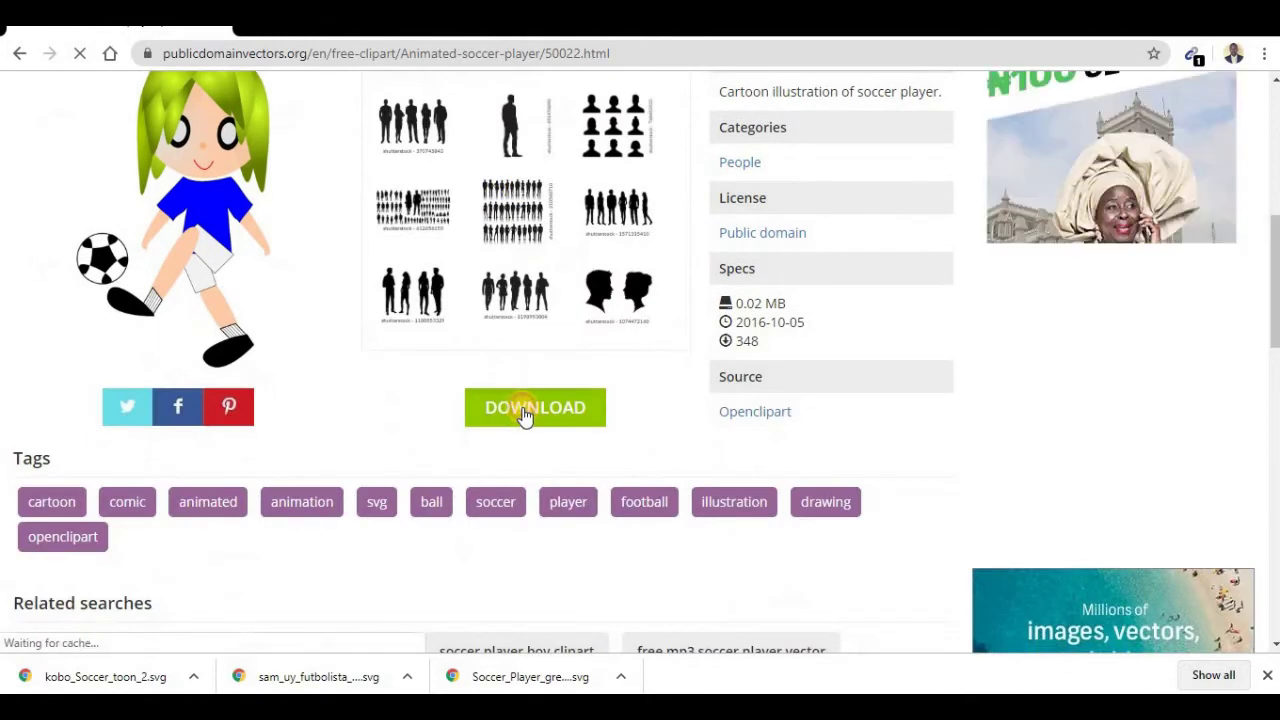
click(524, 412)
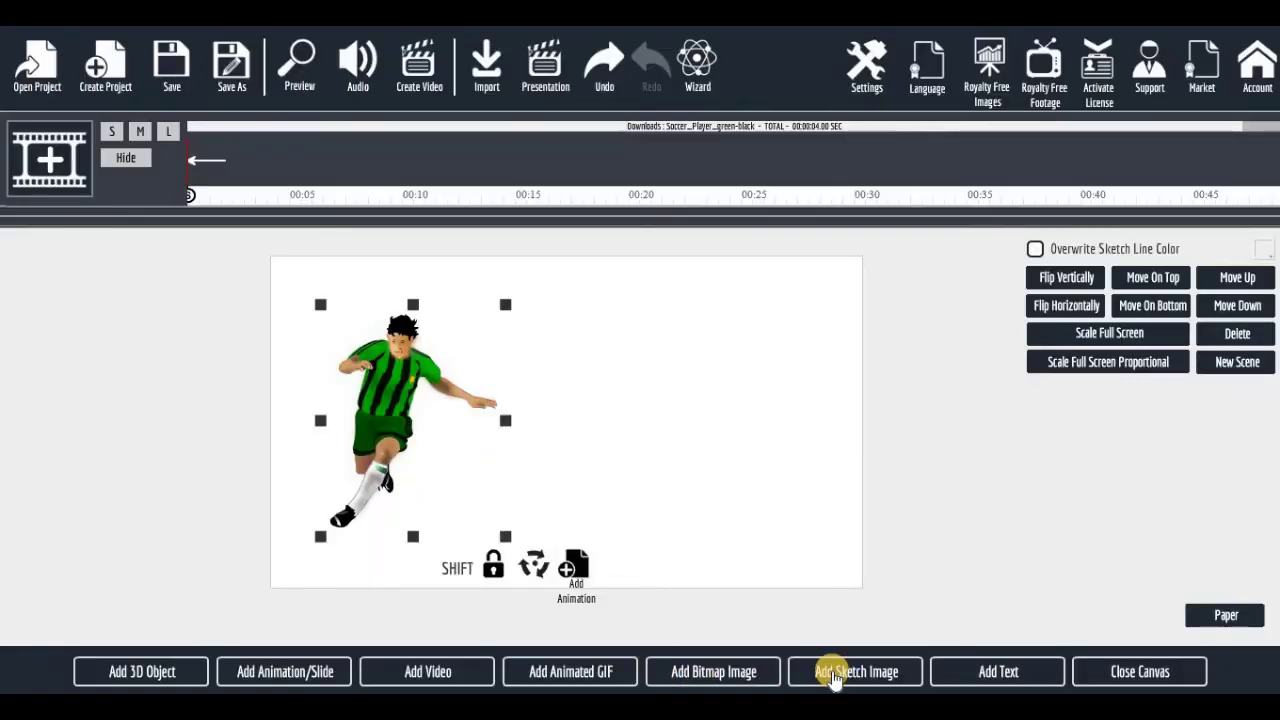
View the Sketch Image Gallery folders, and switch to File Explorer to check the downloaded SVG files in Downloads.
click(838, 674)
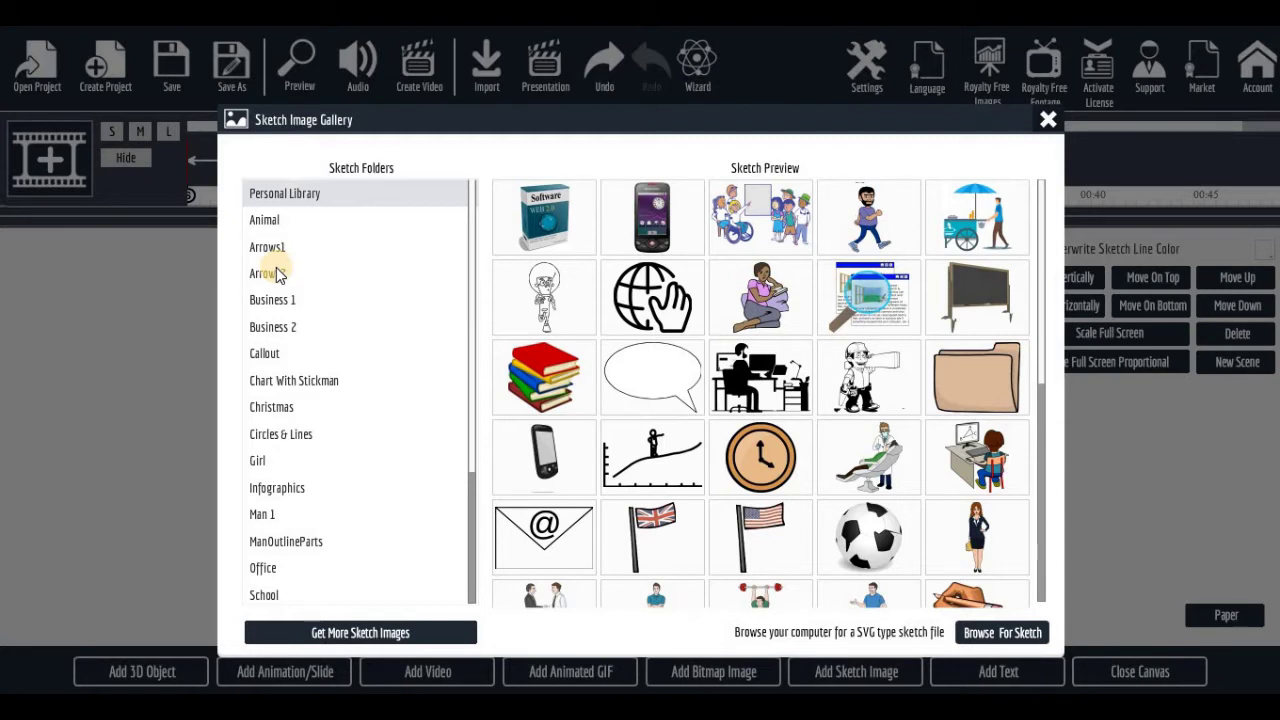
click(1048, 119)
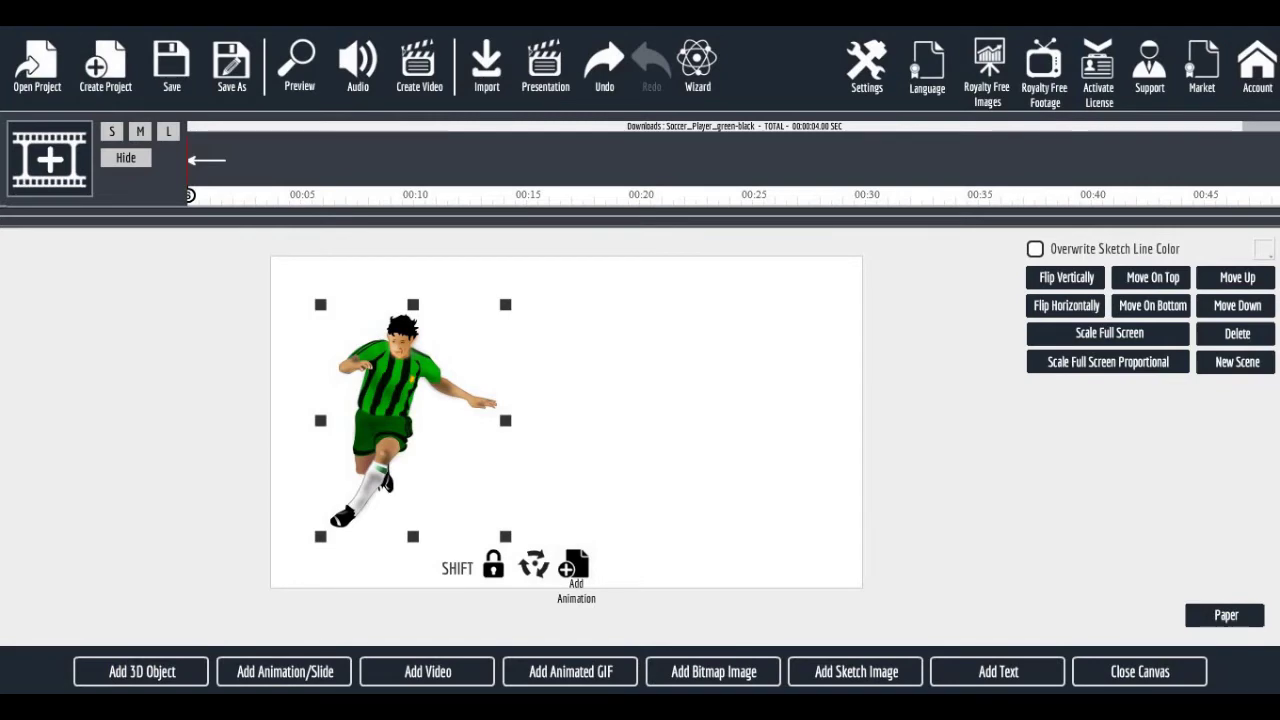
key(super+e)
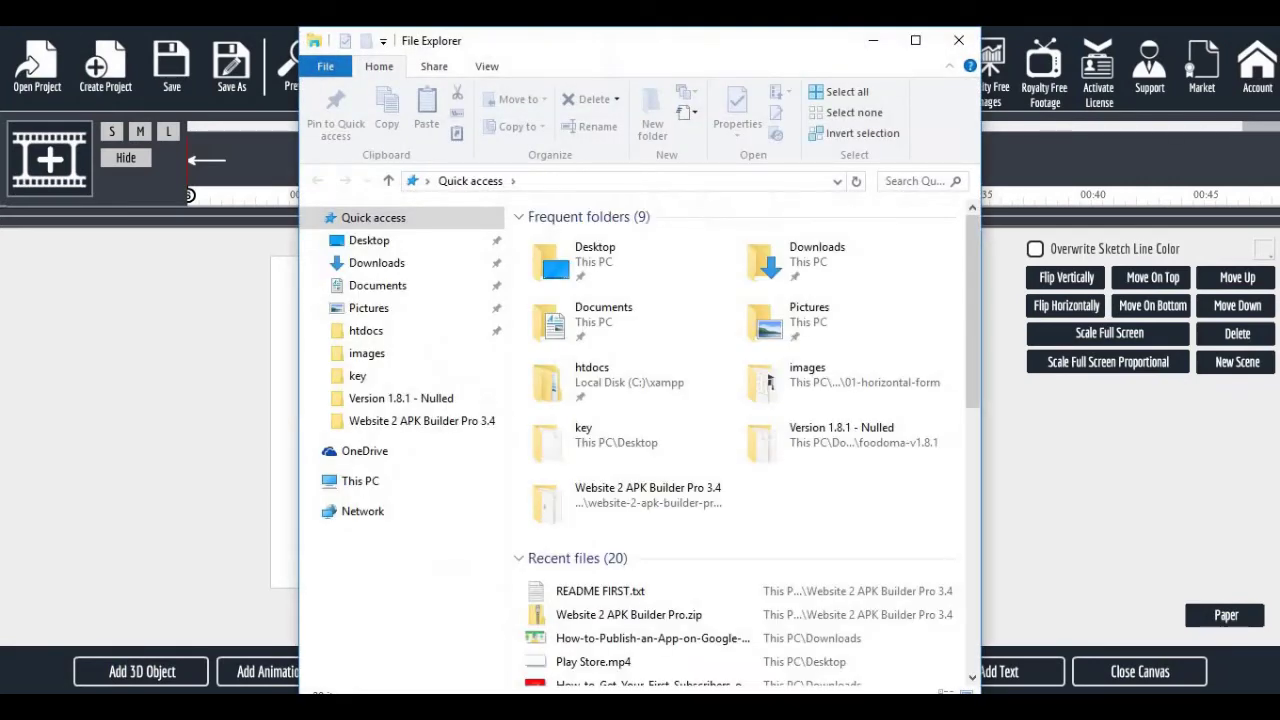
click(432, 266)
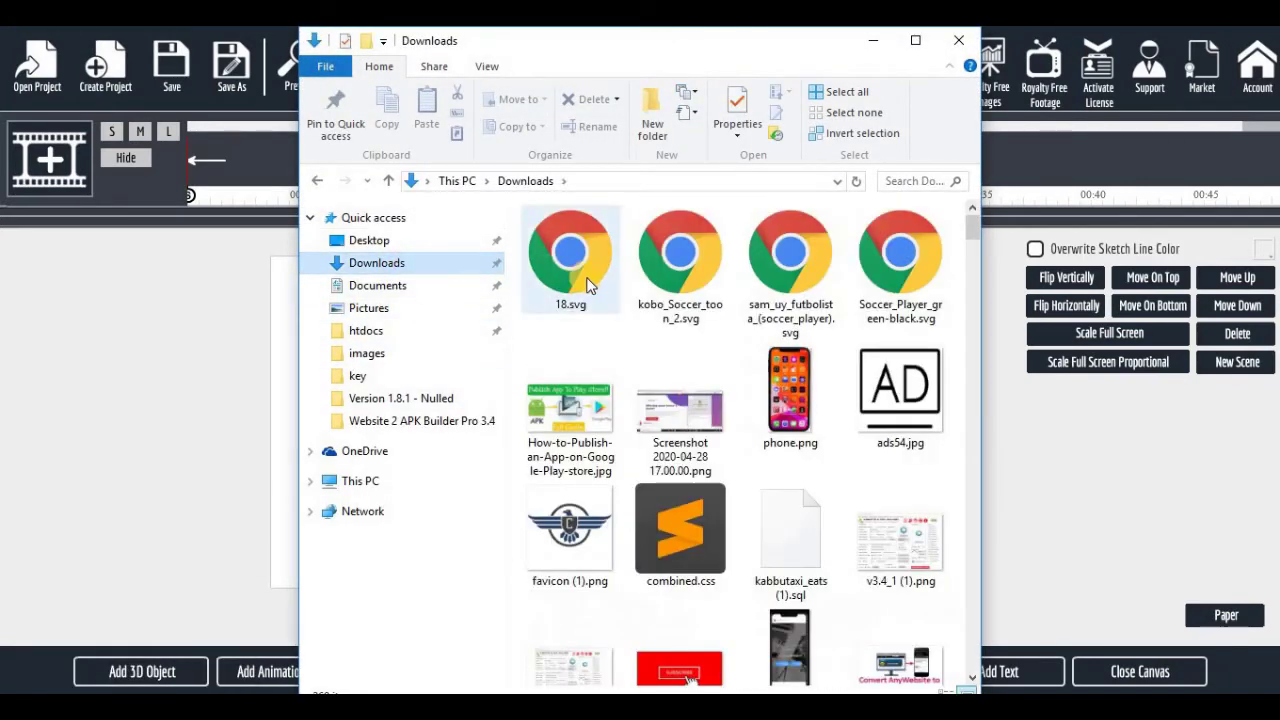
click(662, 272)
click(772, 272)
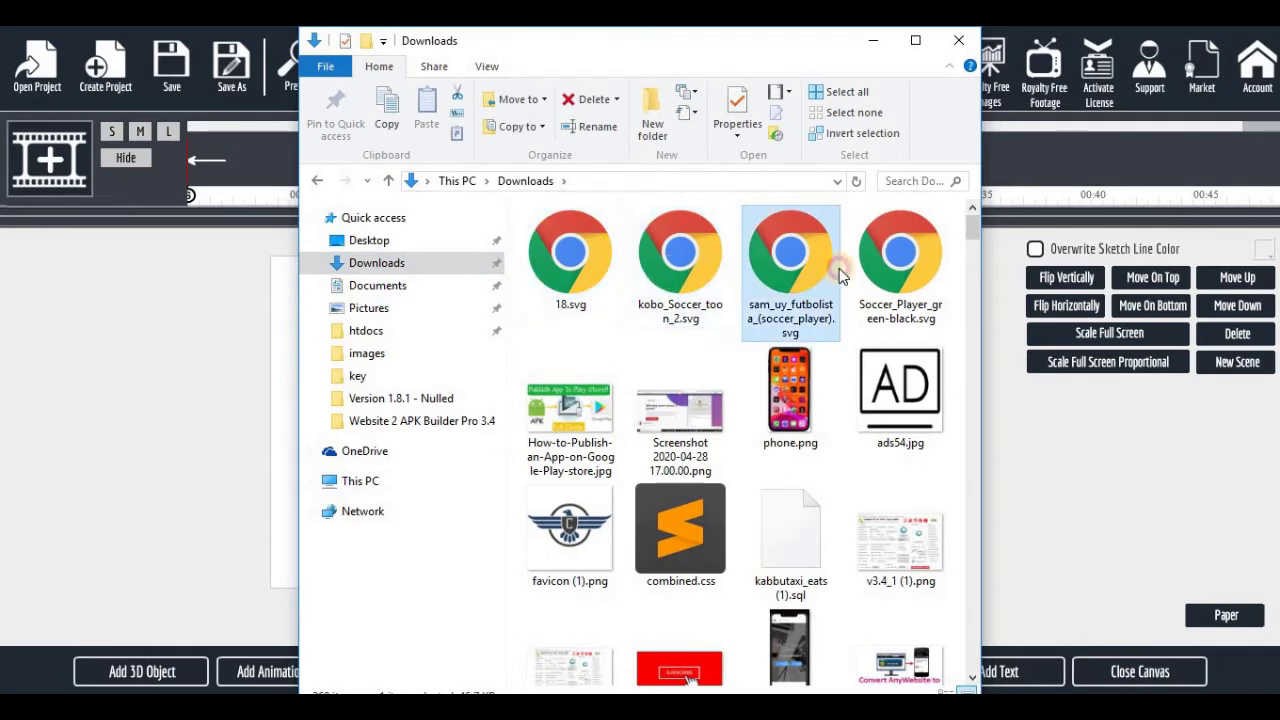
click(880, 276)
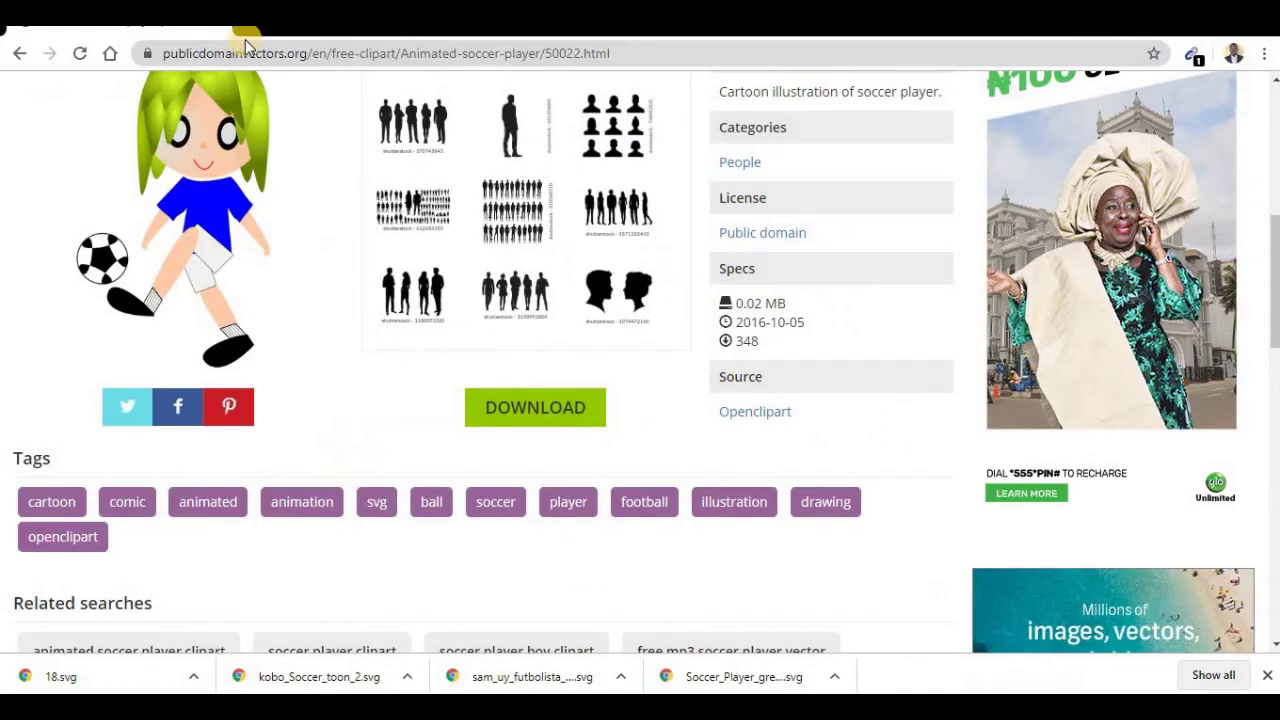
Switch to Chrome, search Google for "svg to png" in a new tab, and open the svgtopng.com converter.
key(ctrl+t)
text(s)
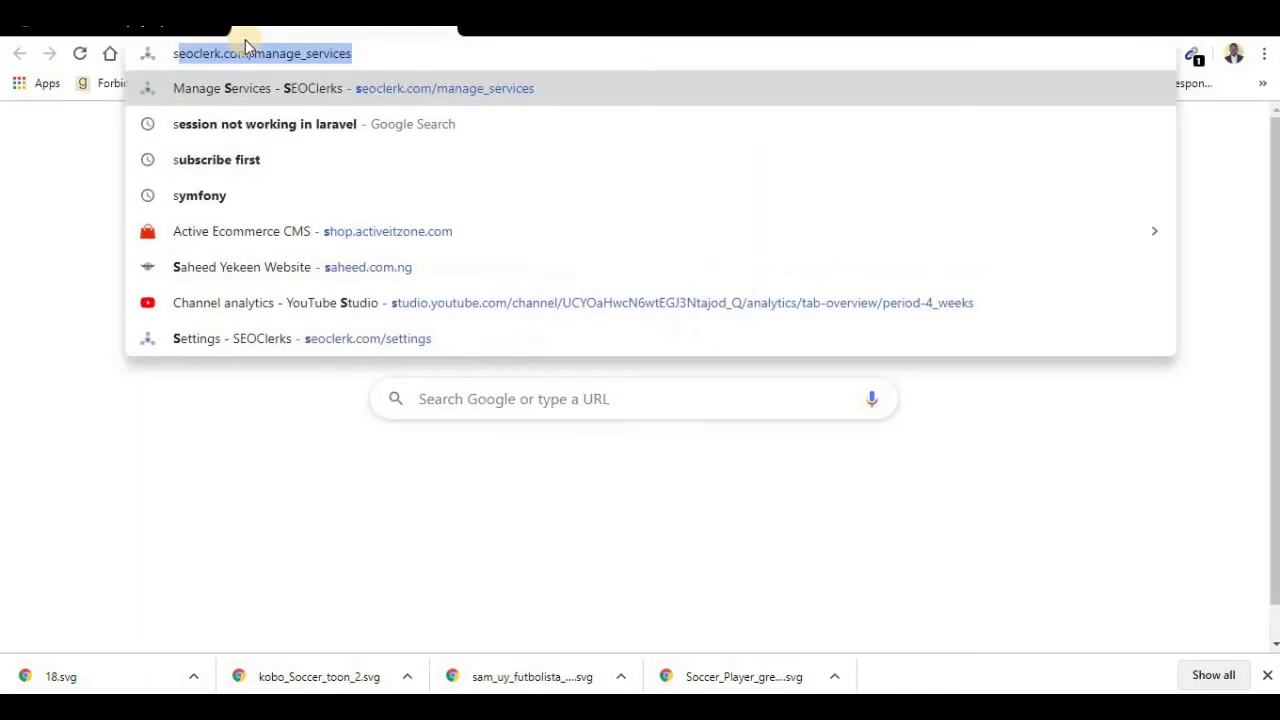
text(vg)
key(Return)
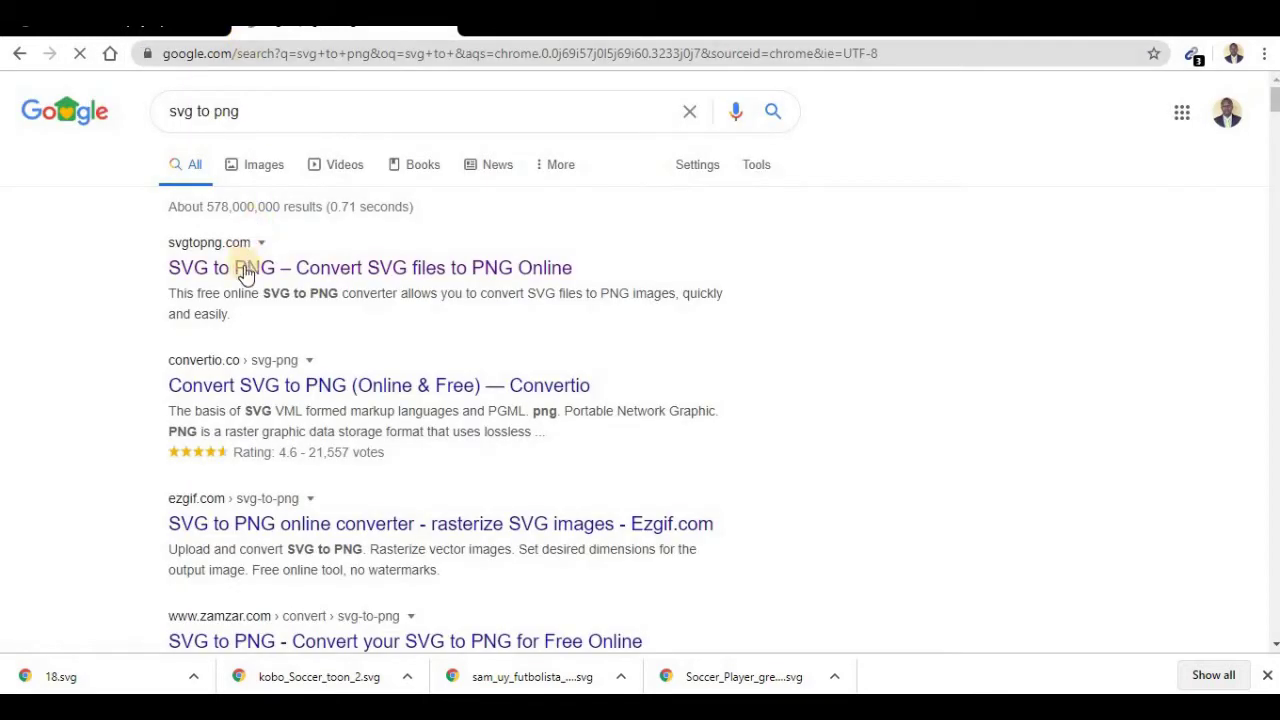
click(185, 256)
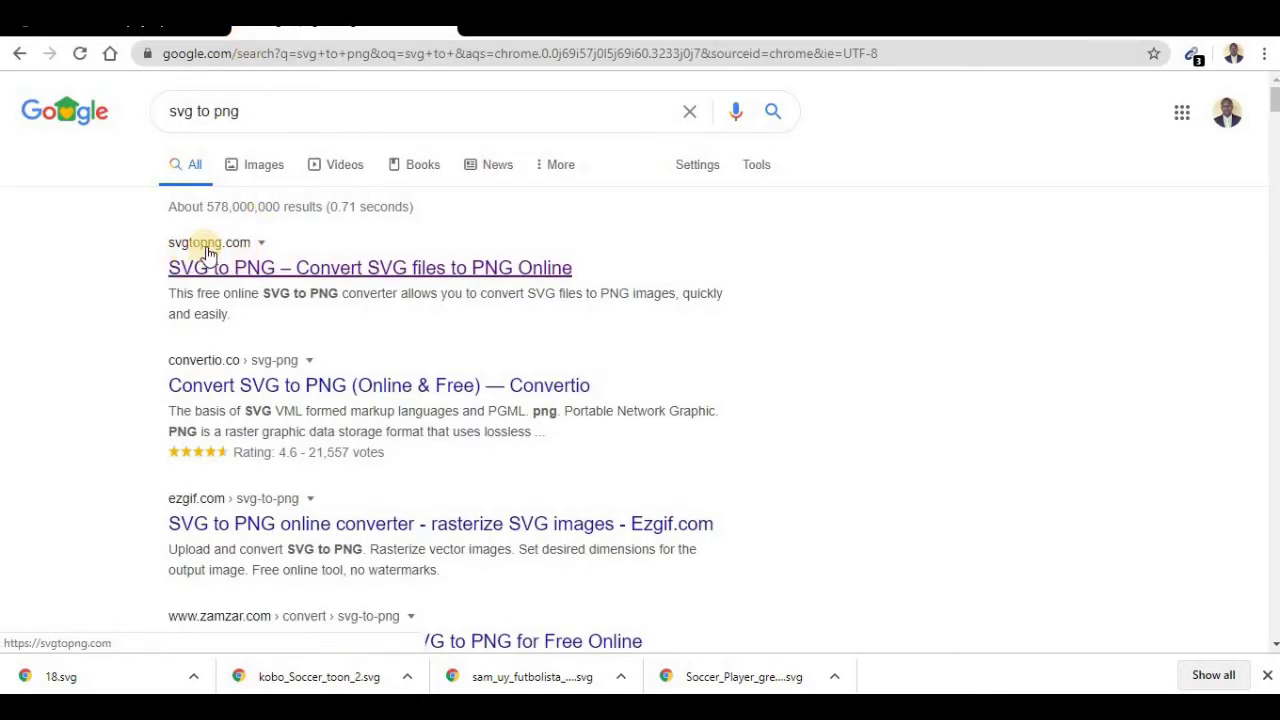
click(209, 243)
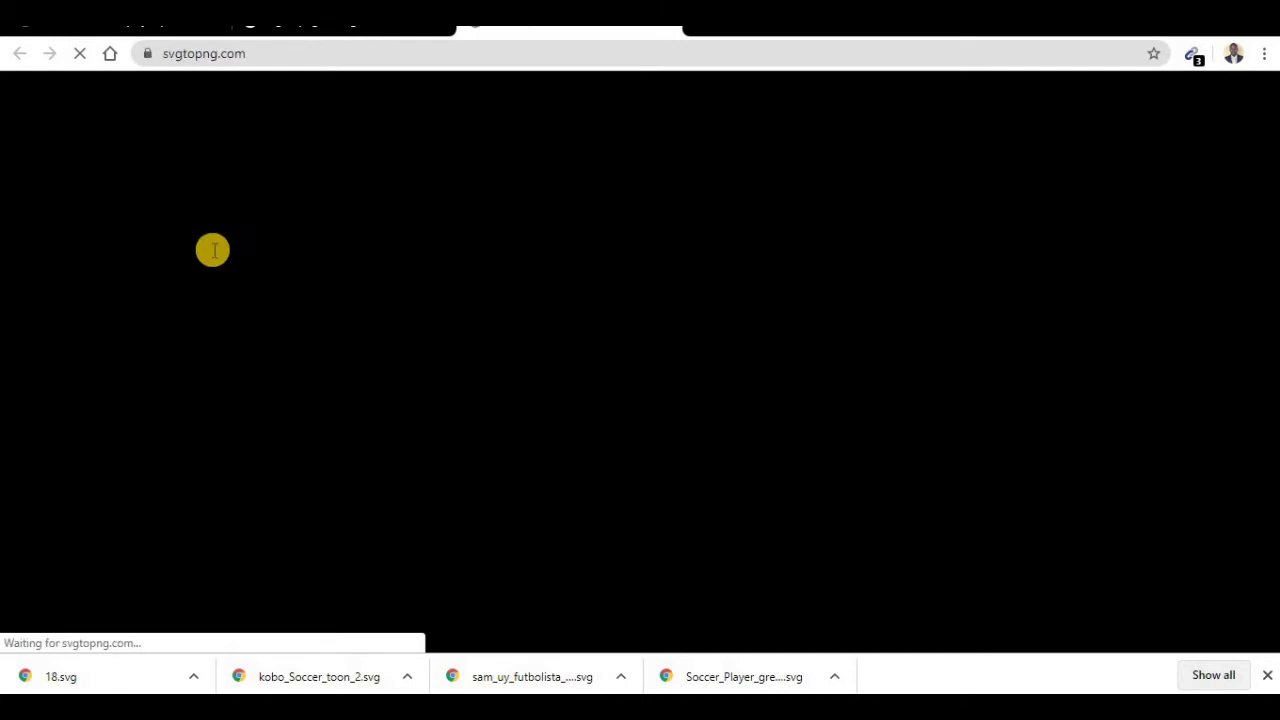
scroll(509, 420, down, 3)
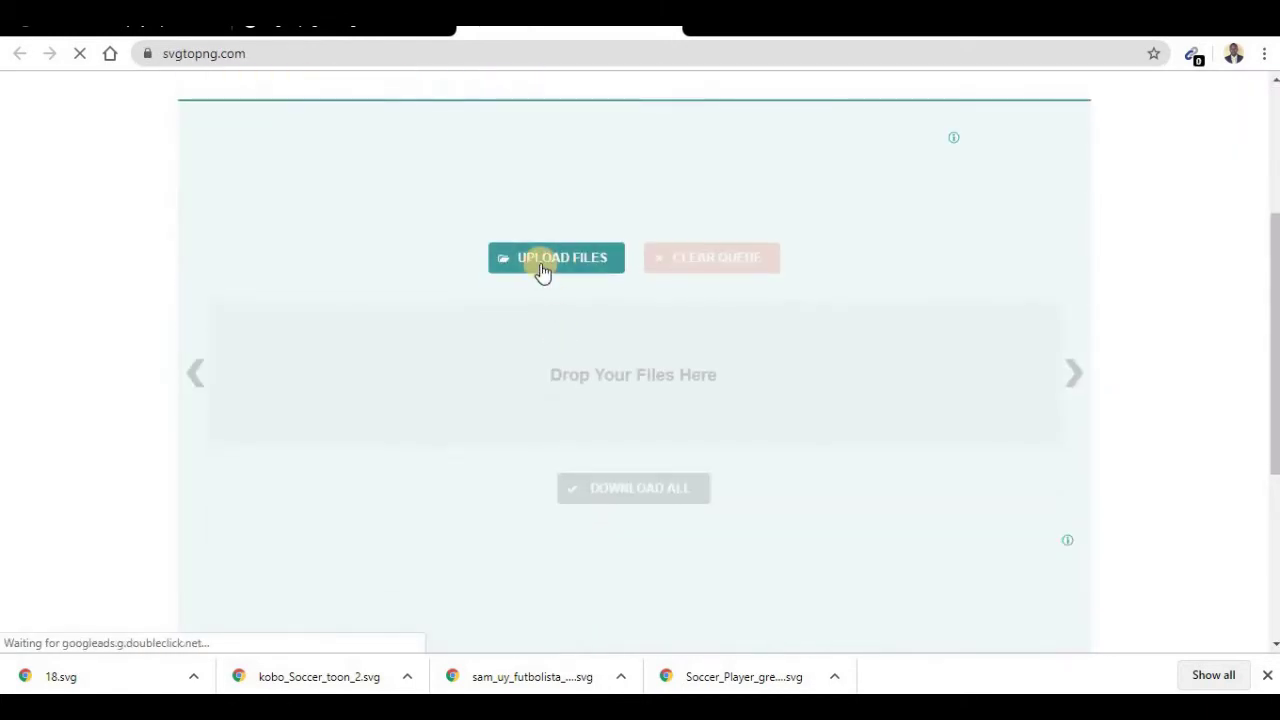
Upload 18.svg, kobo_Soccer_toon_2.svg, sam_uy_futbolista_(soccer_player).svg and Soccer_Player_green-black.svg from Downloads to the SVG to PNG converter.
key(alt+Tab)
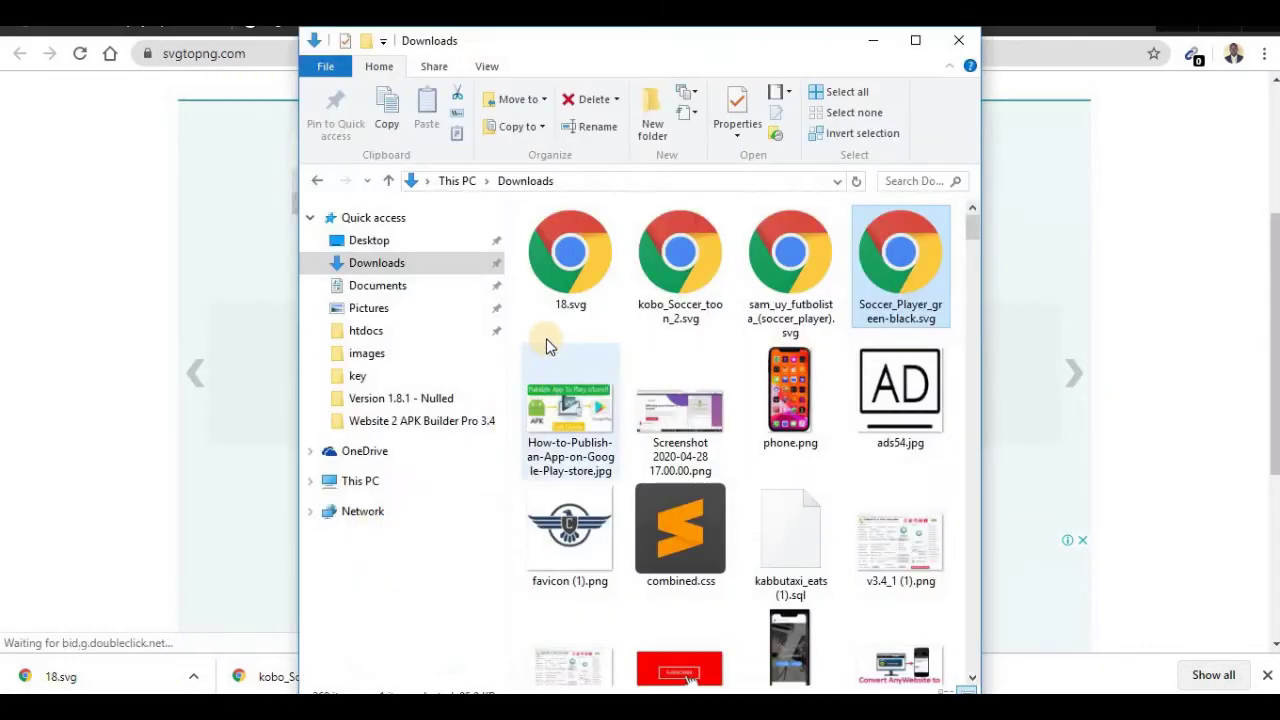
click(565, 285)
key(shift+Right)
key(shift+Right)
key(shift+Right)
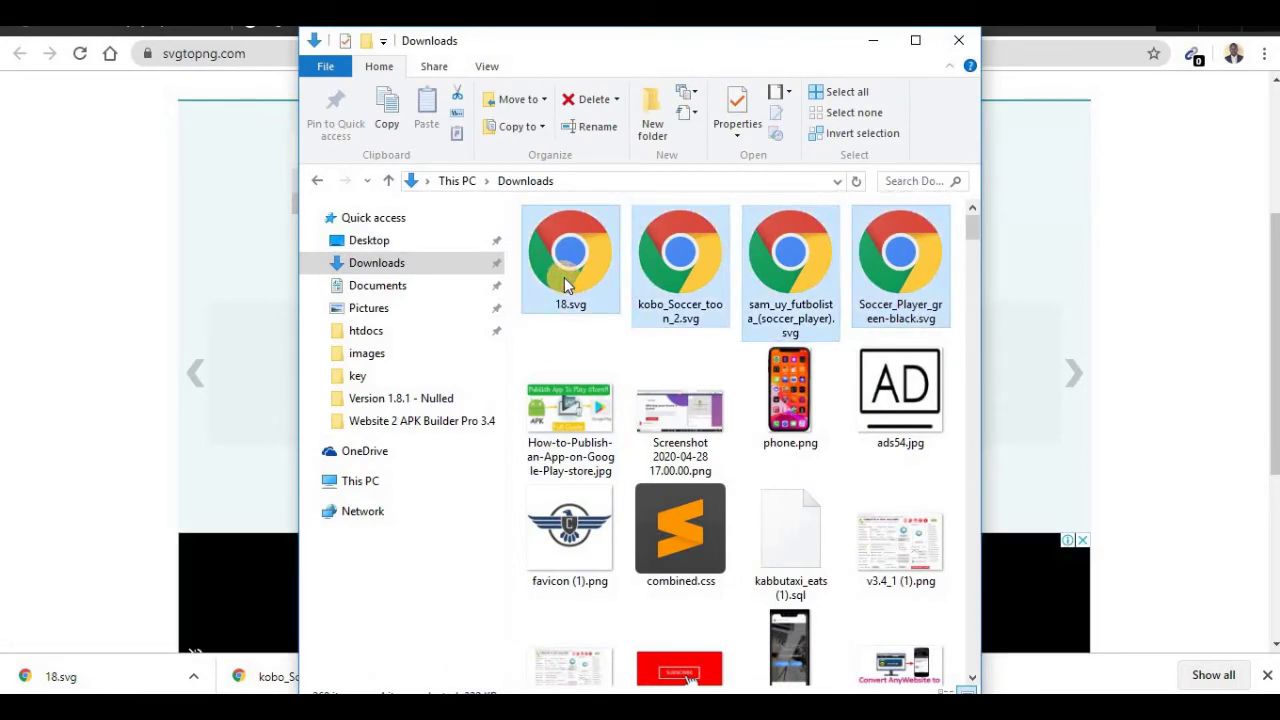
drag(629, 49, 979, 55)
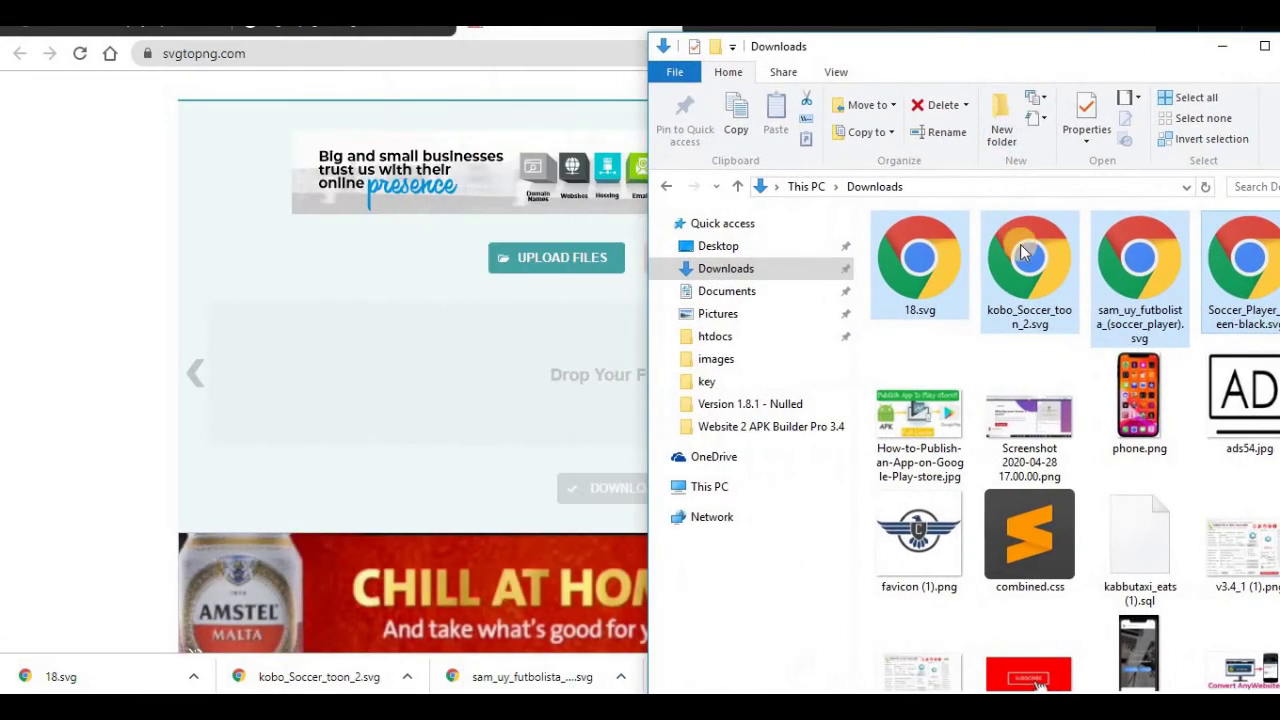
drag(952, 310, 508, 417)
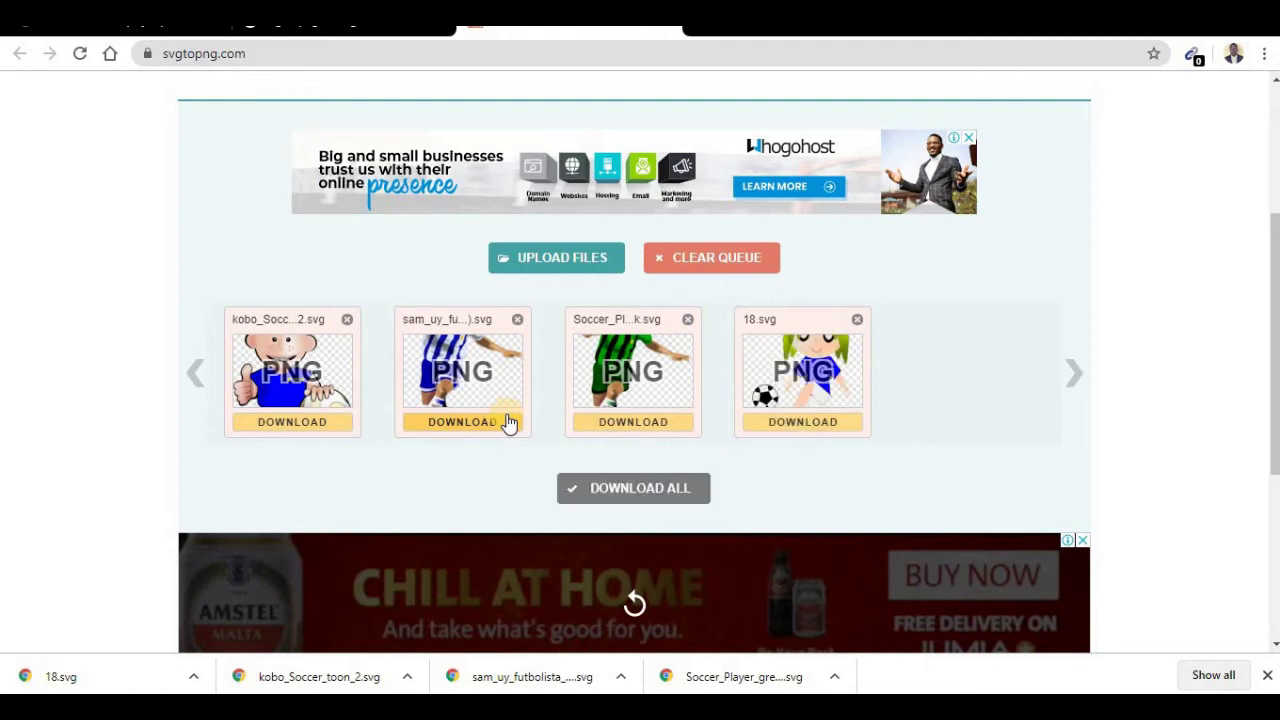
Download all the converted PNG images as one archive and locate svgtopng.zip in the Downloads folder.
click(626, 490)
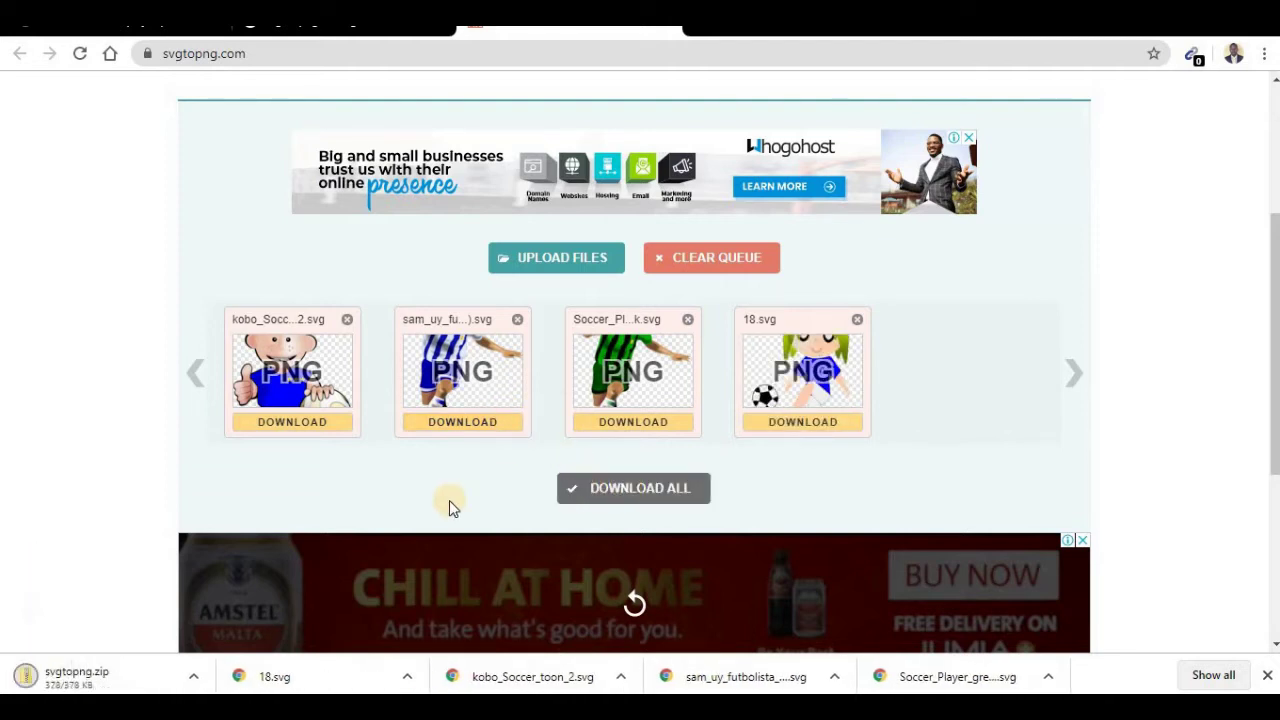
click(137, 680)
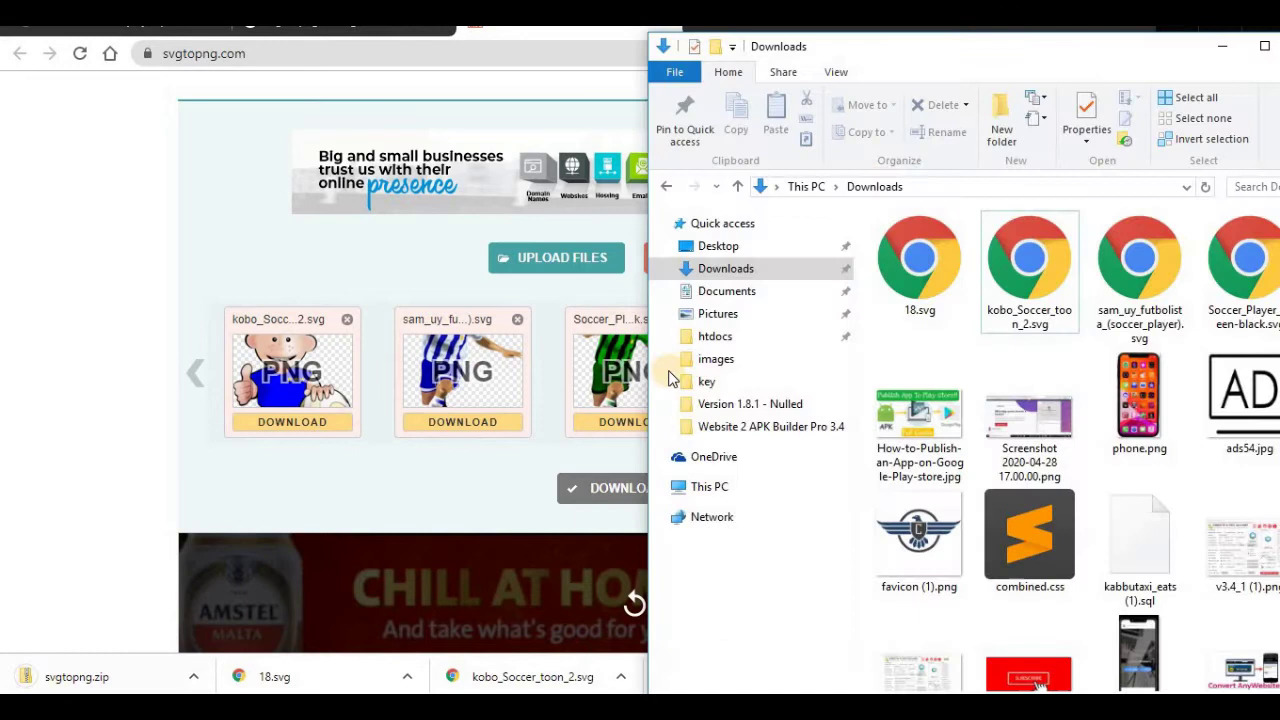
click(745, 269)
click(896, 251)
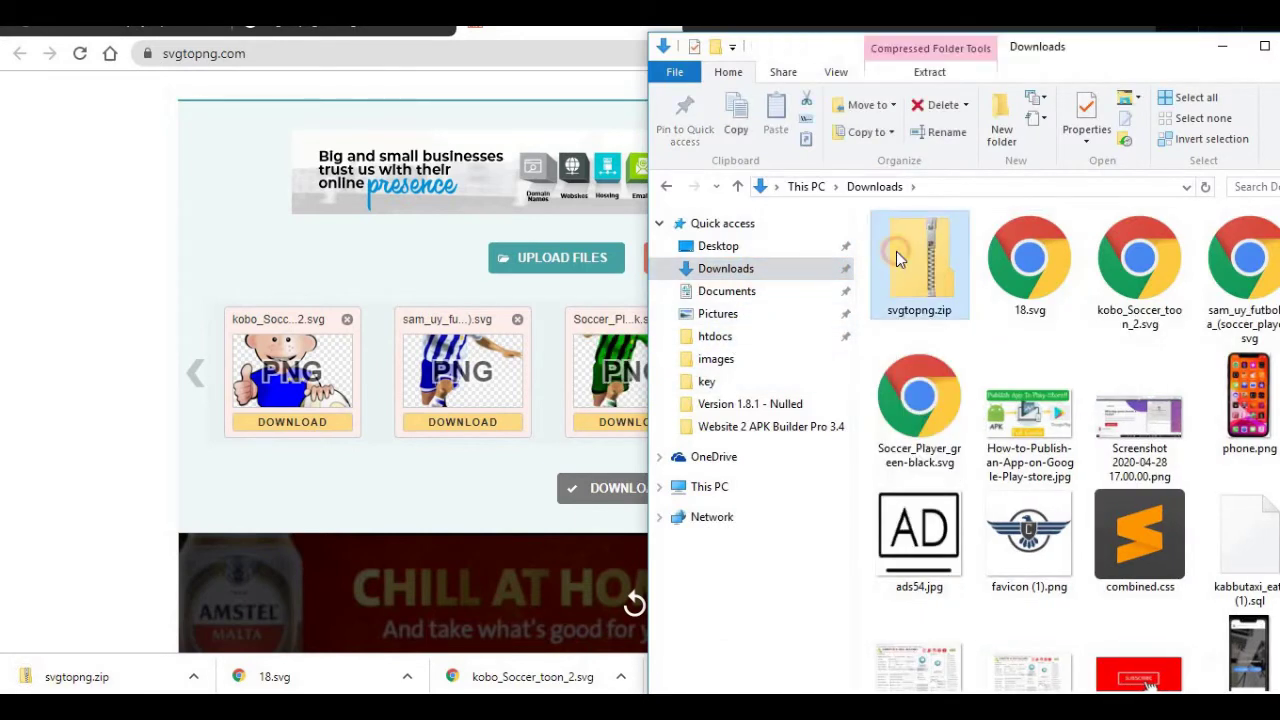
Copy the four soccer player SVG files from Downloads into svgtopng.zip alongside their PNG versions.
click(1000, 265)
key(shift+Right)
key(shift+Right)
key(shift+Right)
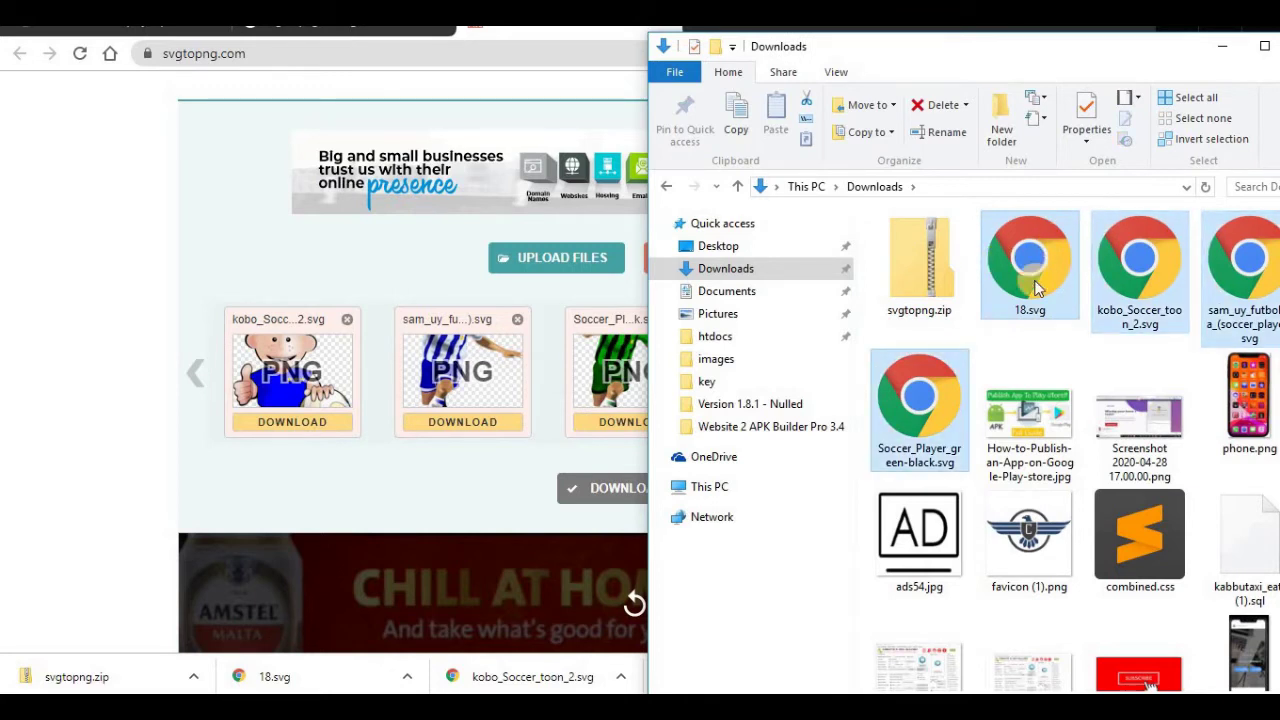
double_click(952, 271)
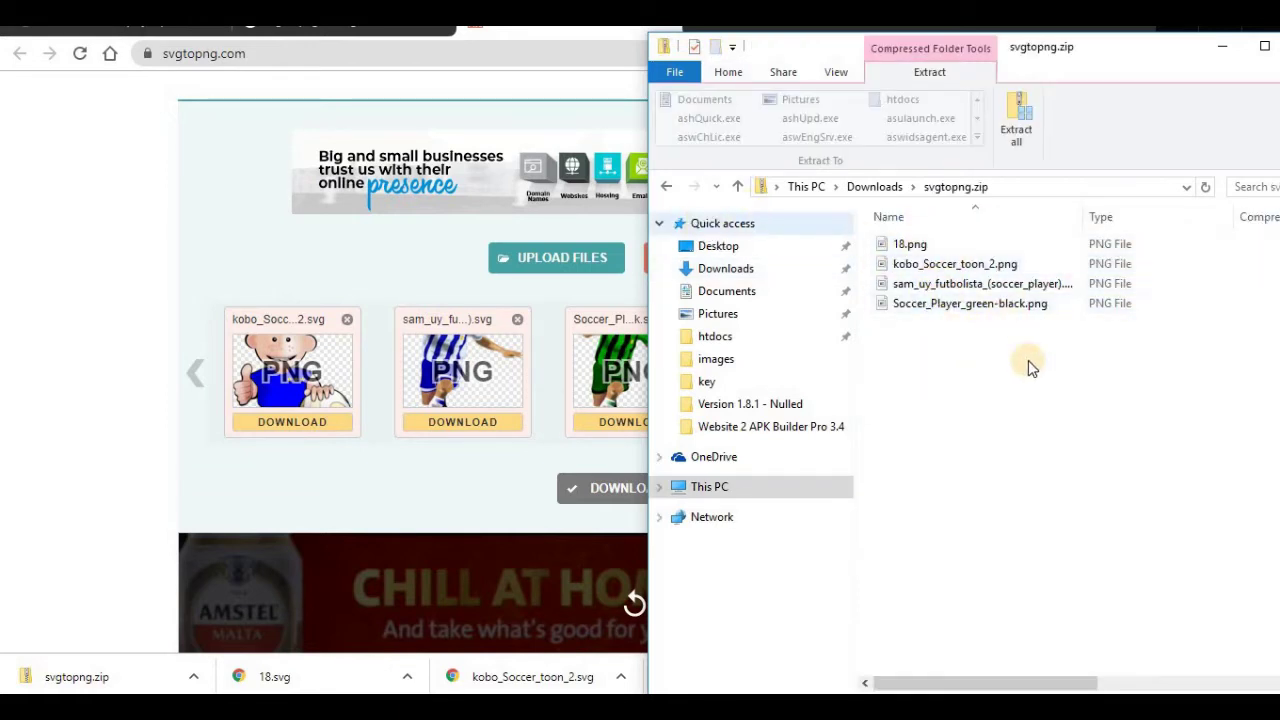
drag(963, 375, 960, 343)
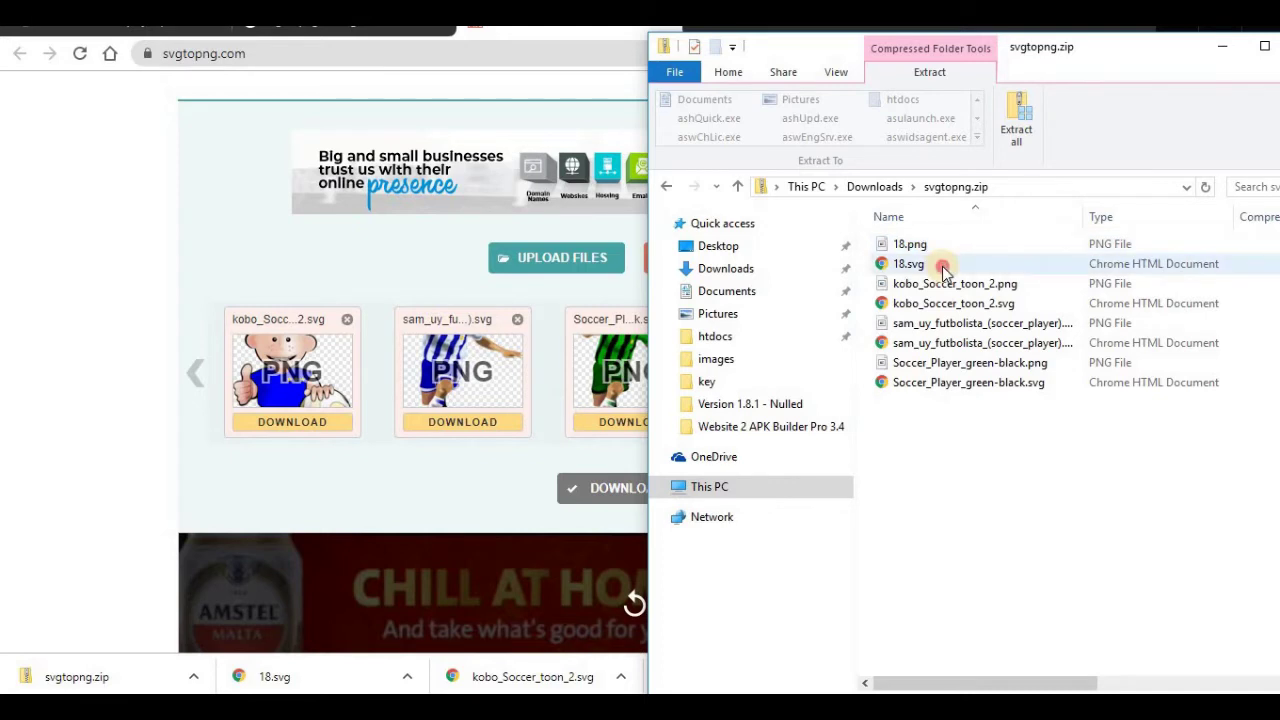
Check the matching PNG and SVG file pairs inside svgtopng.zip.
click(942, 265)
click(948, 247)
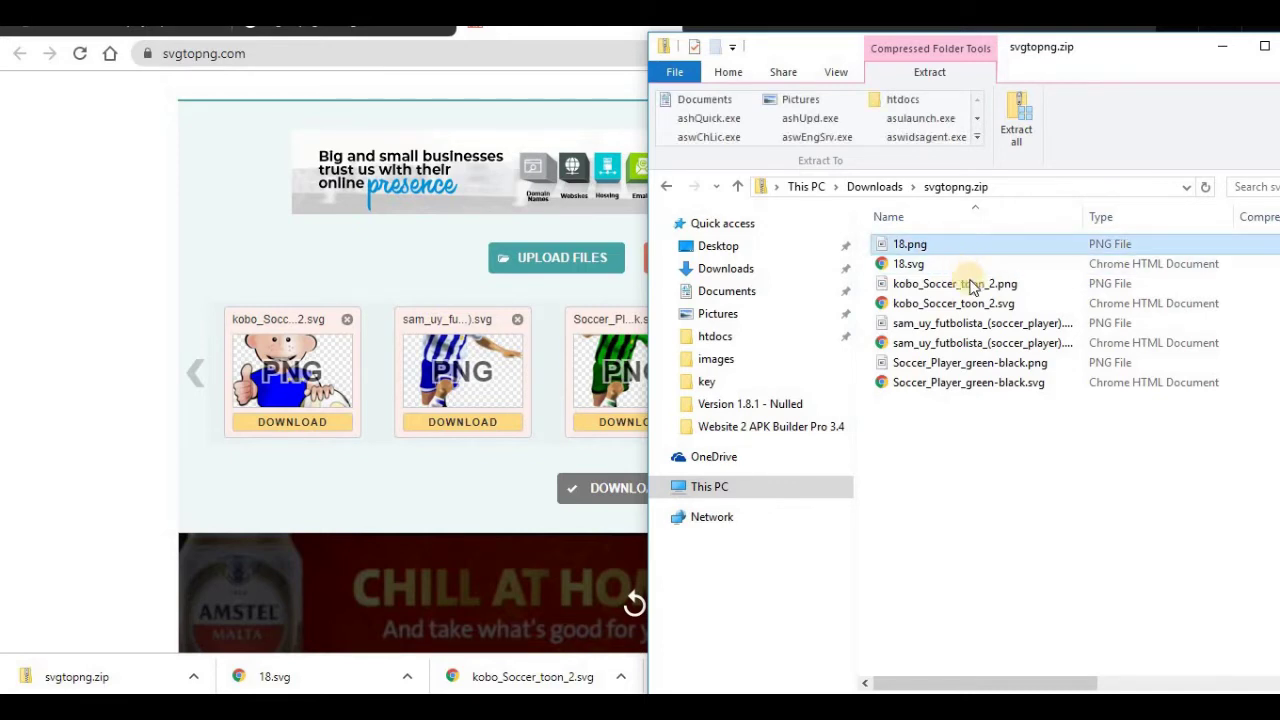
click(977, 286)
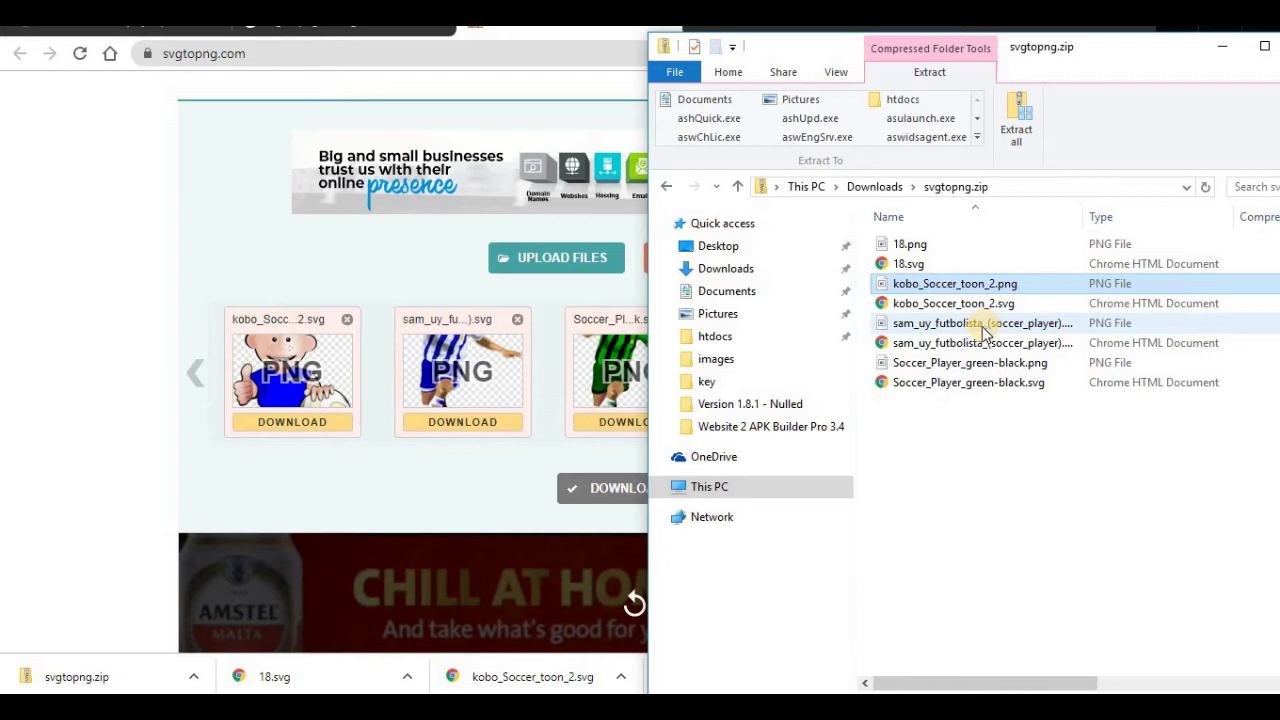
Go back to Downloads and extract svgtopng.zip into its own svgtopng folder with 7-Zip.
click(666, 187)
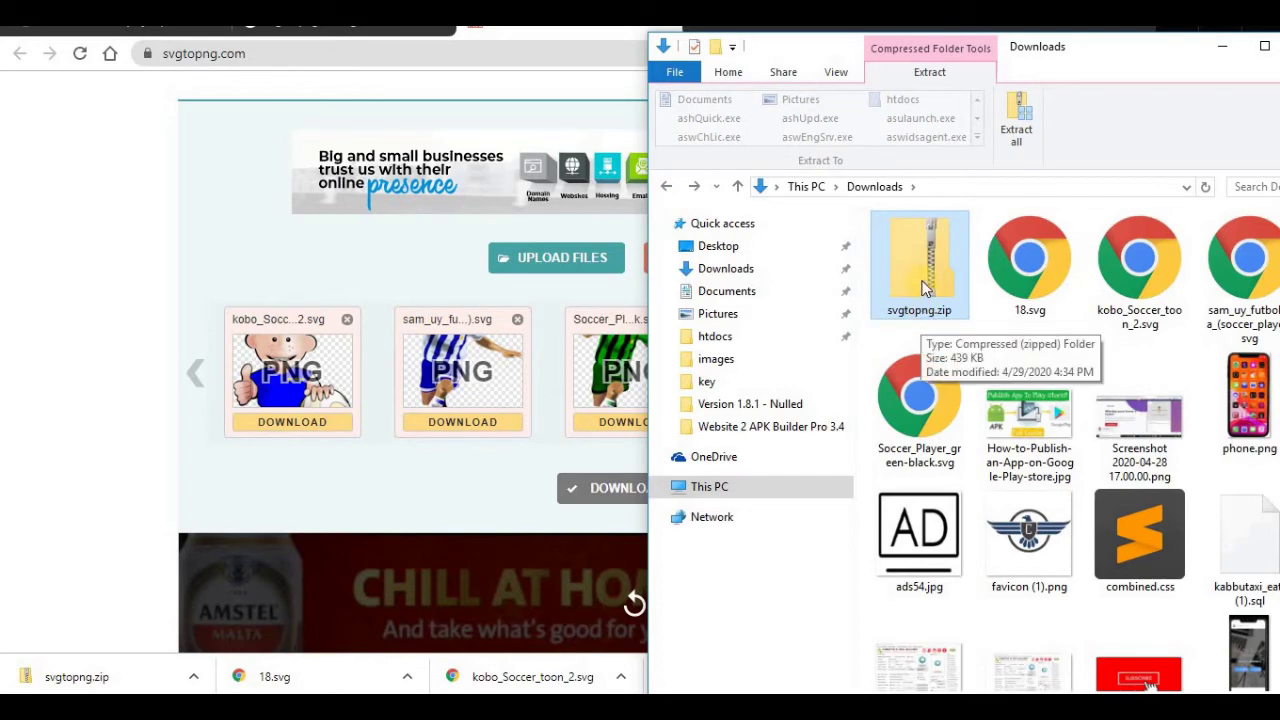
right_click(924, 288)
mouse_move(966, 365)
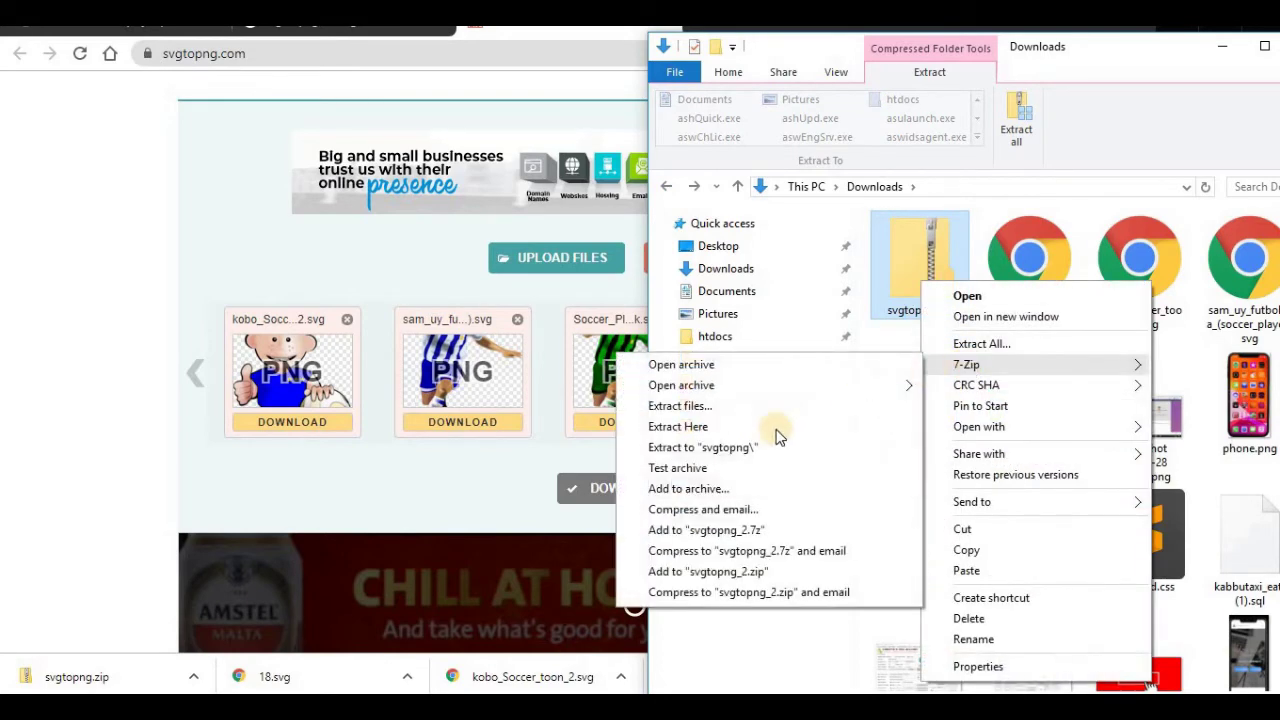
click(755, 450)
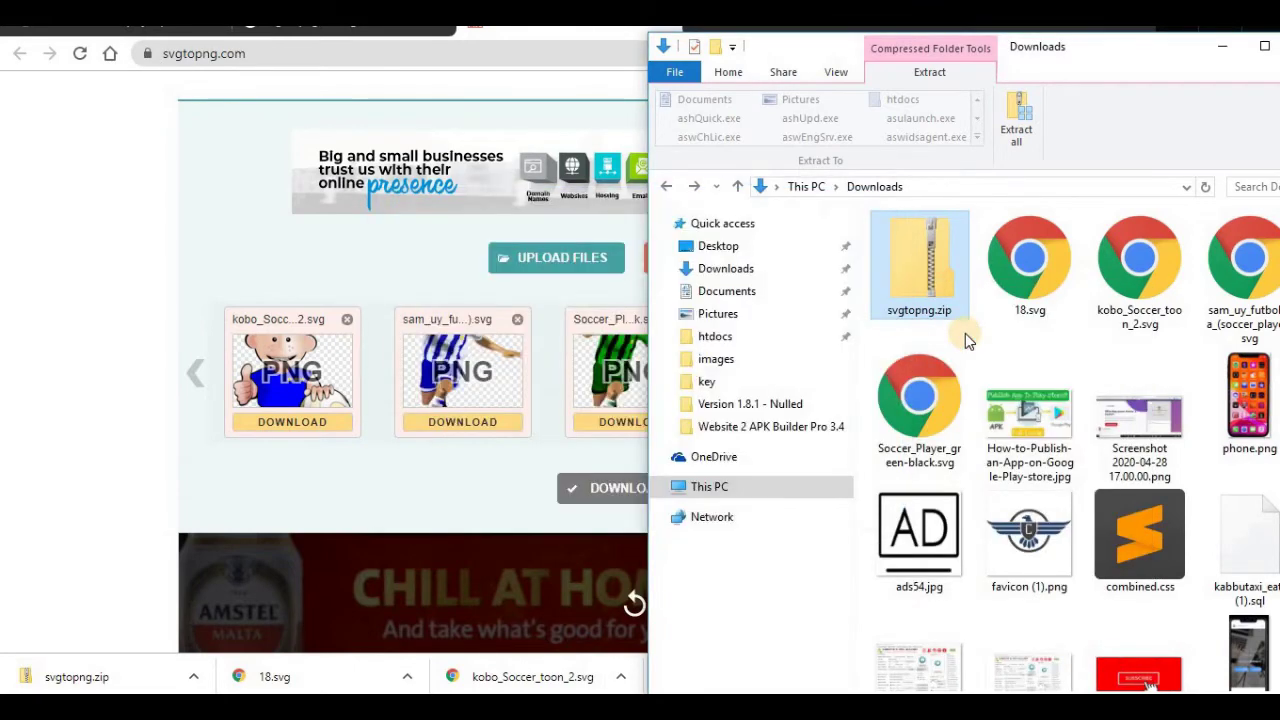
Find the extracted svgtopng folder in Downloads and open it to check its PNG and SVG files.
scroll(1122, 450, down, 4)
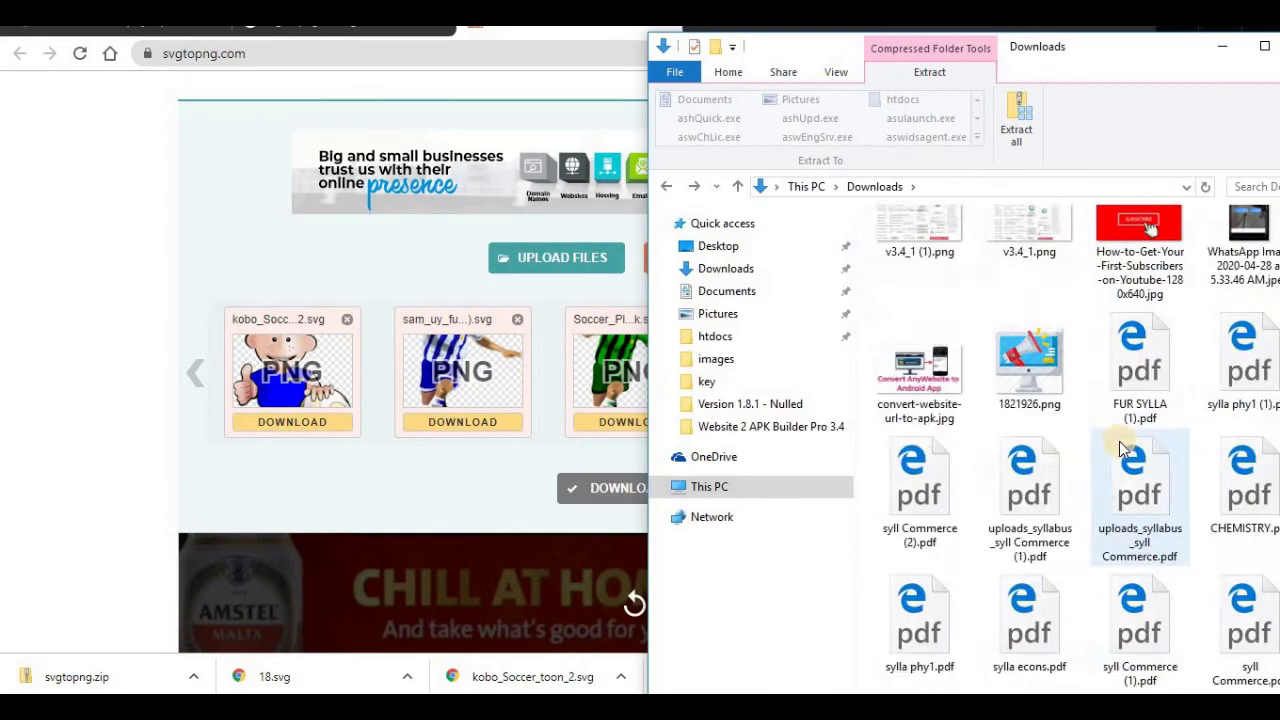
scroll(1122, 450, up, 10)
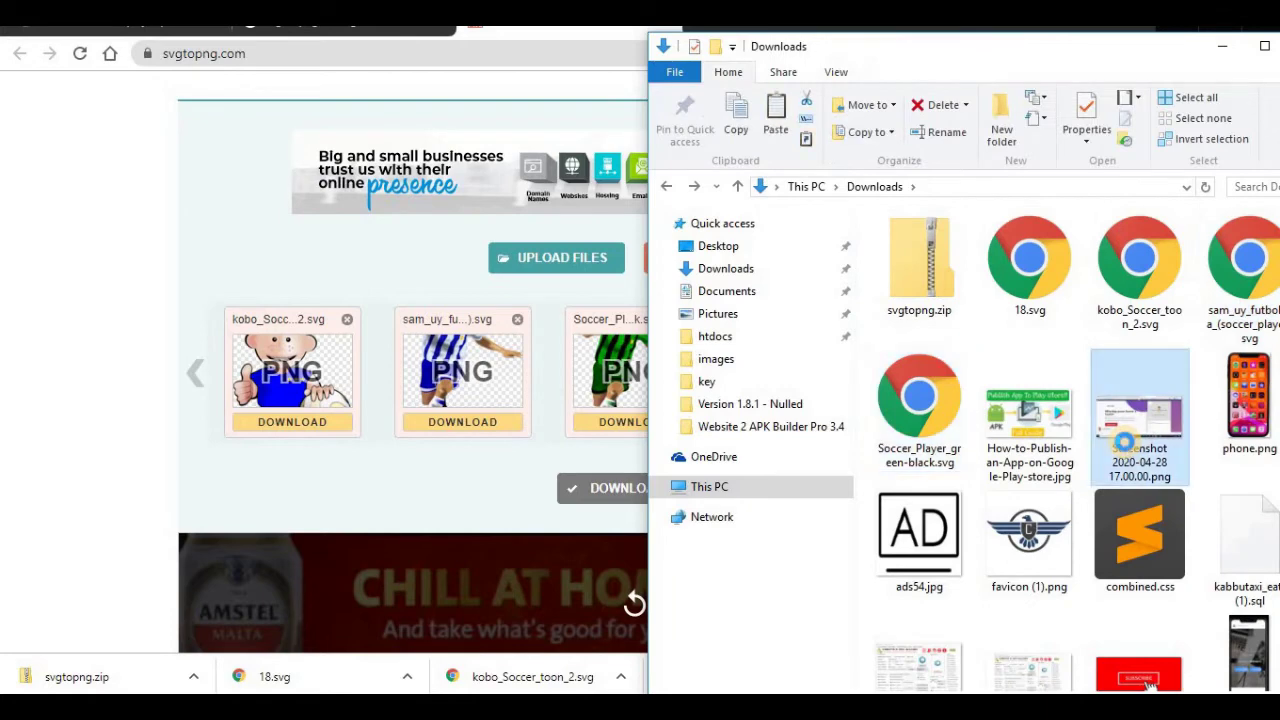
scroll(1125, 442, down, 4)
scroll(1130, 460, down, 5)
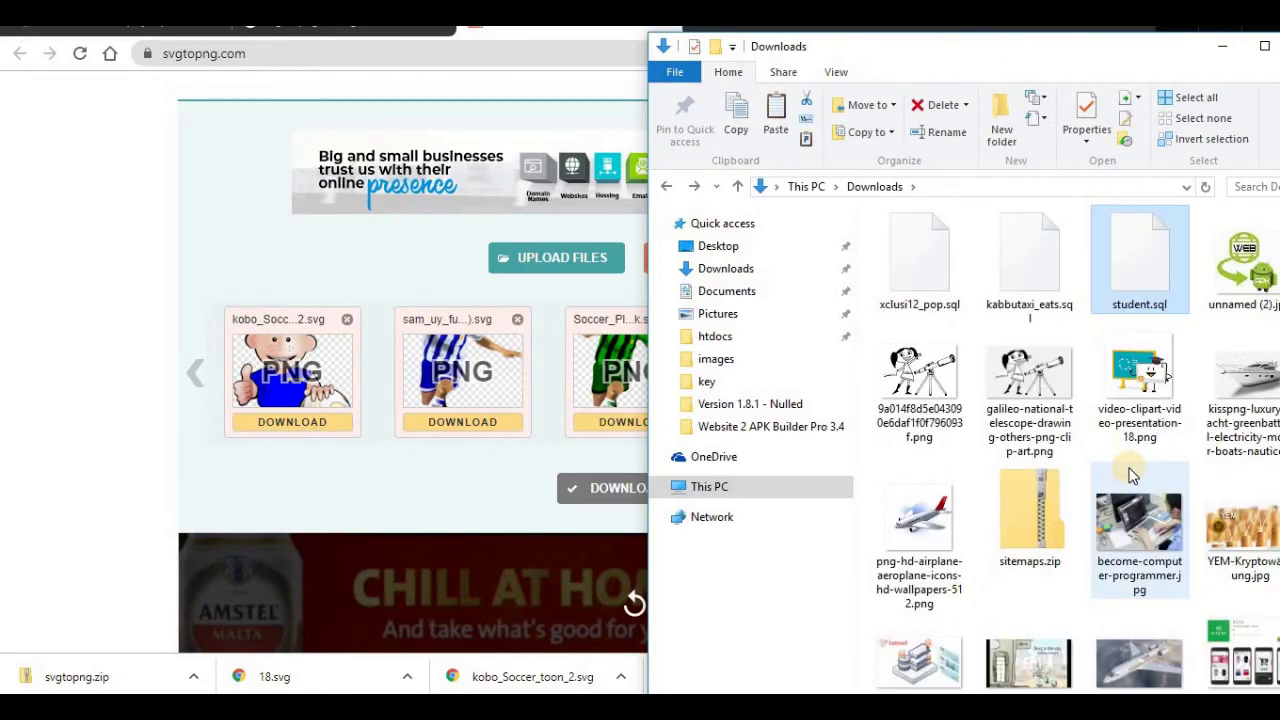
scroll(1130, 475, down, 5)
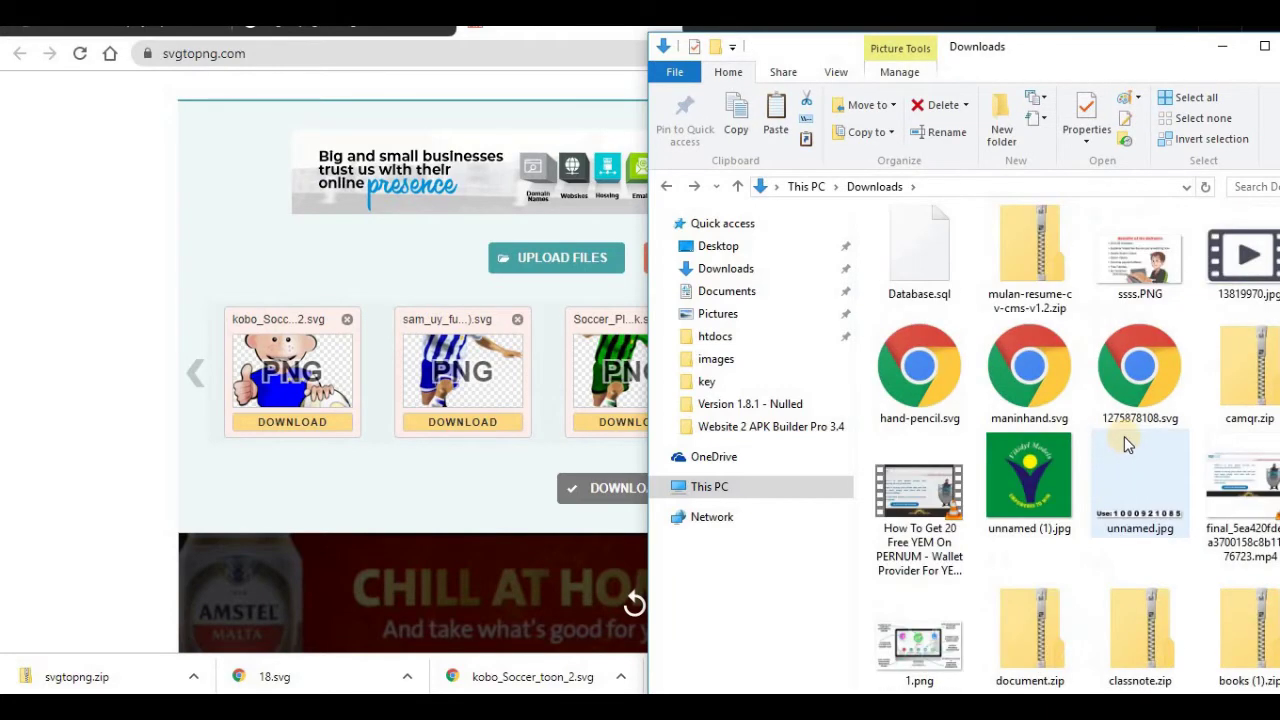
scroll(1124, 436, down, 10)
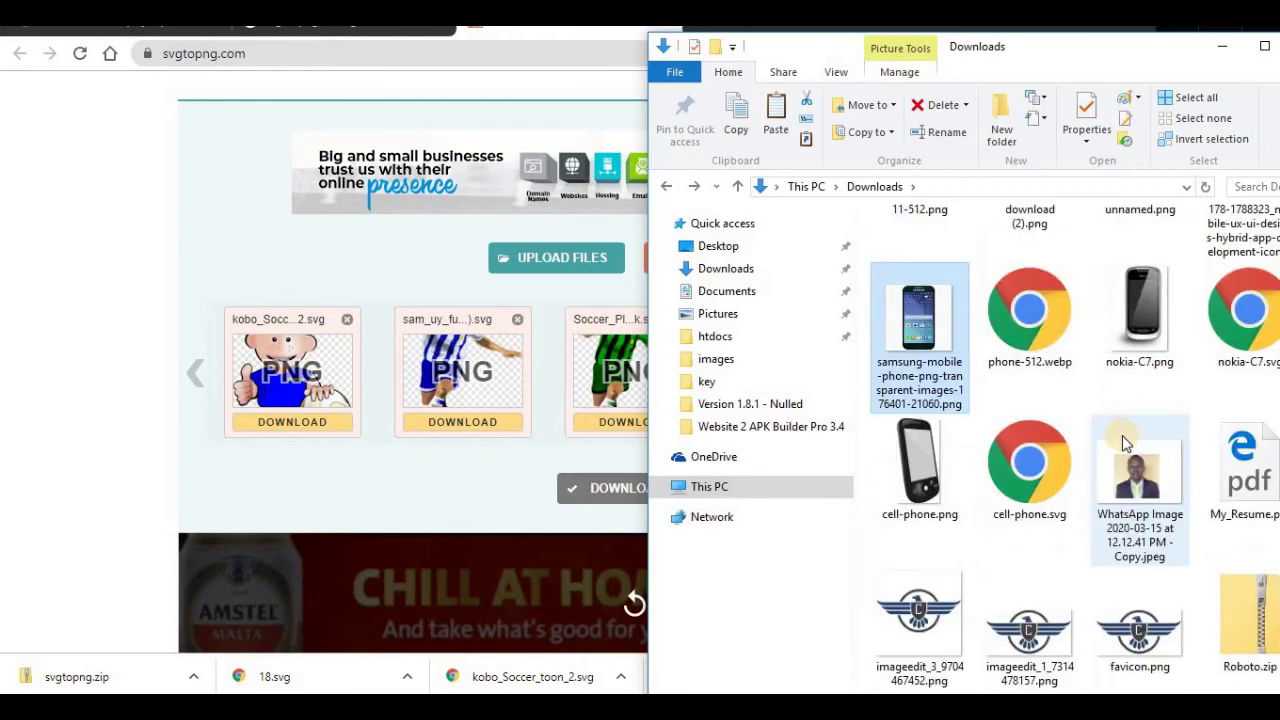
scroll(1122, 440, down, 15)
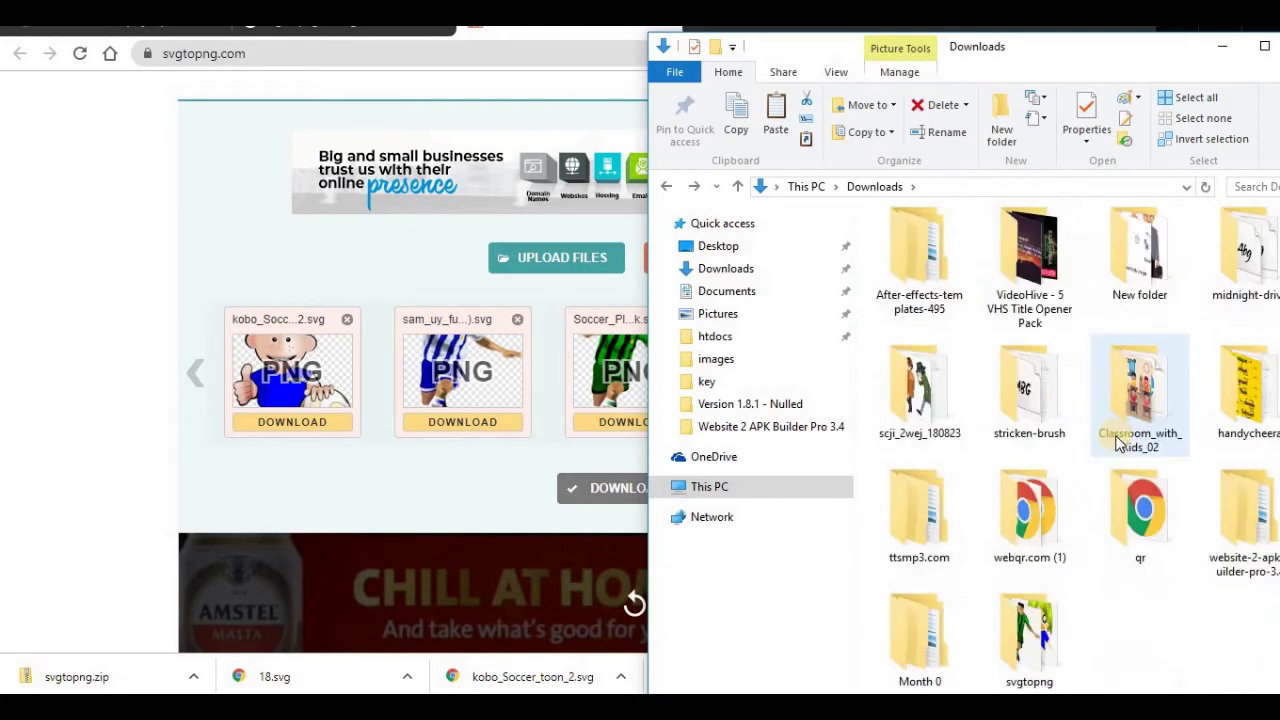
double_click(1027, 632)
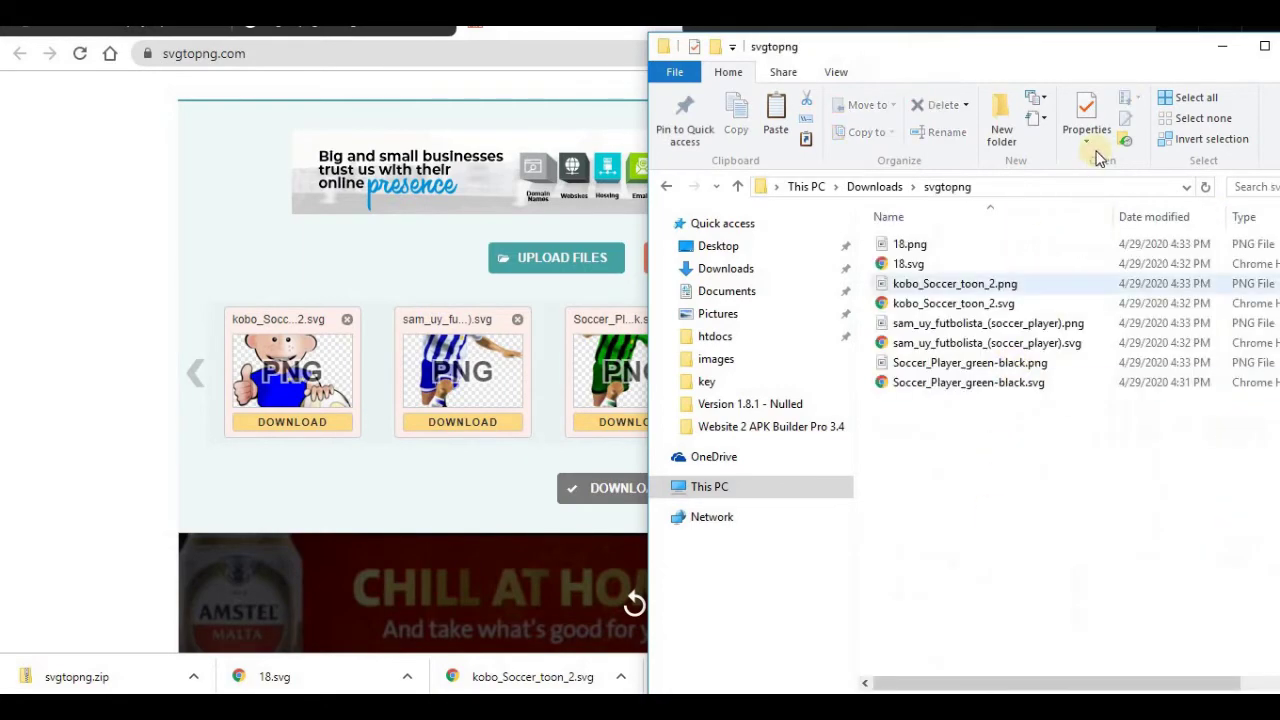
Rename the extracted svgtopng folder in Downloads as "my library" and open it.
drag(1063, 49, 681, 49)
key(BackSpace)
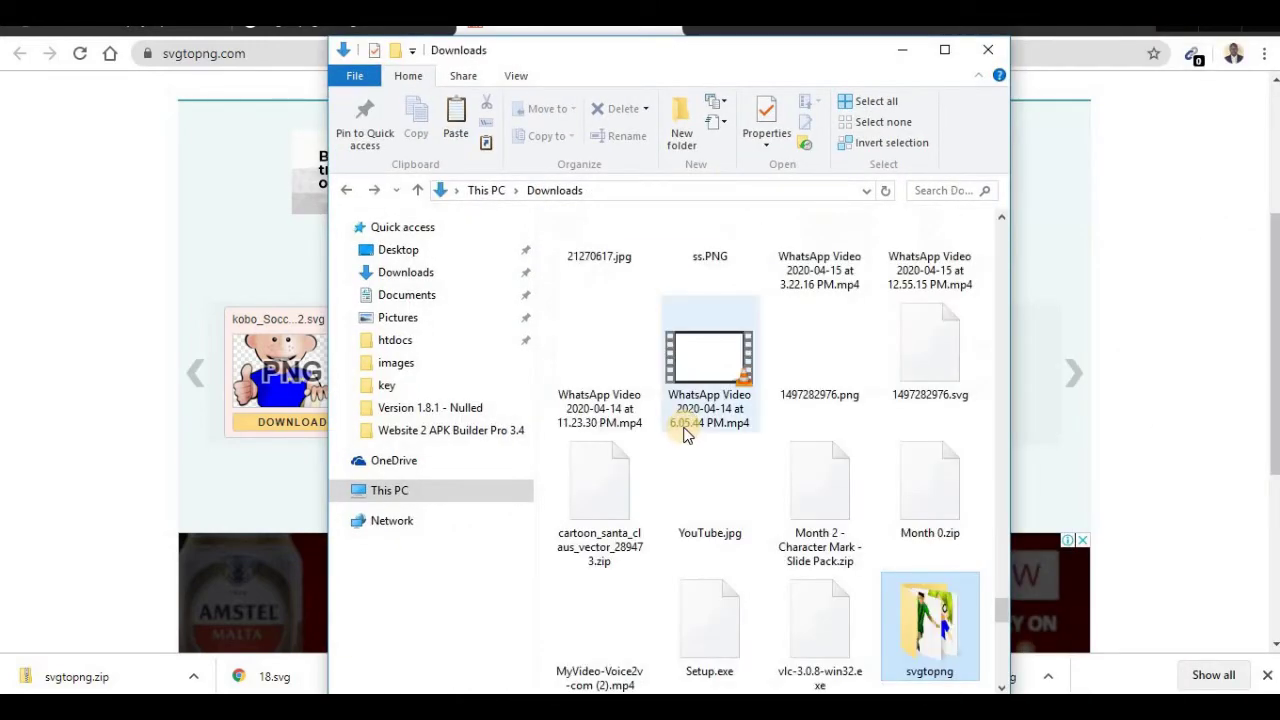
key(F2)
text(m)
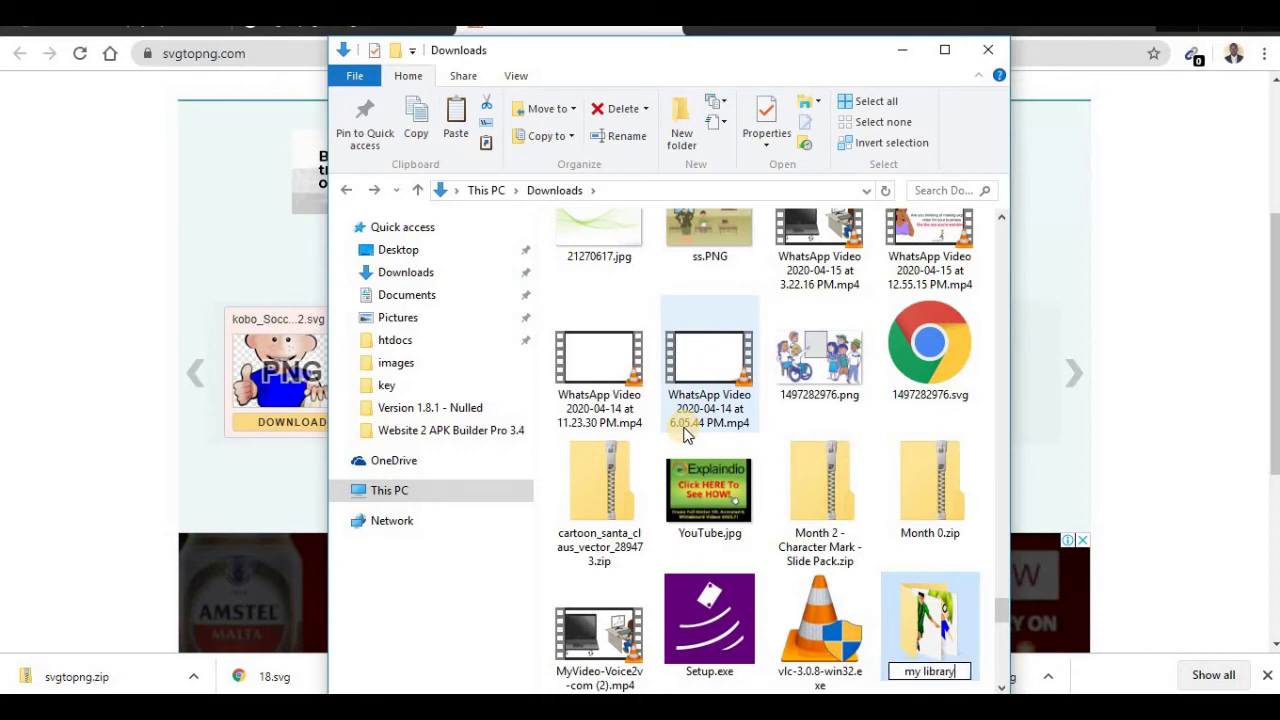
text(y library)
key(Return)
key(Return)
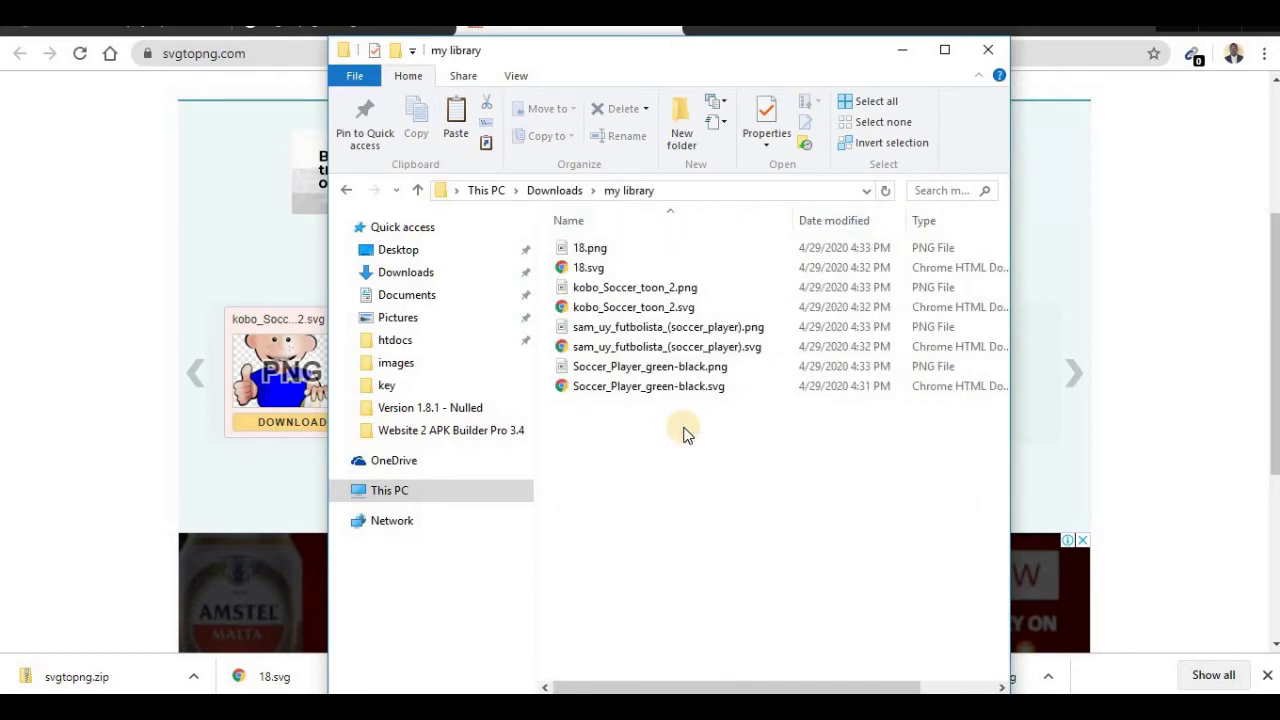
Create a new subfolder named Players inside the my library folder.
click(675, 122)
text(P)
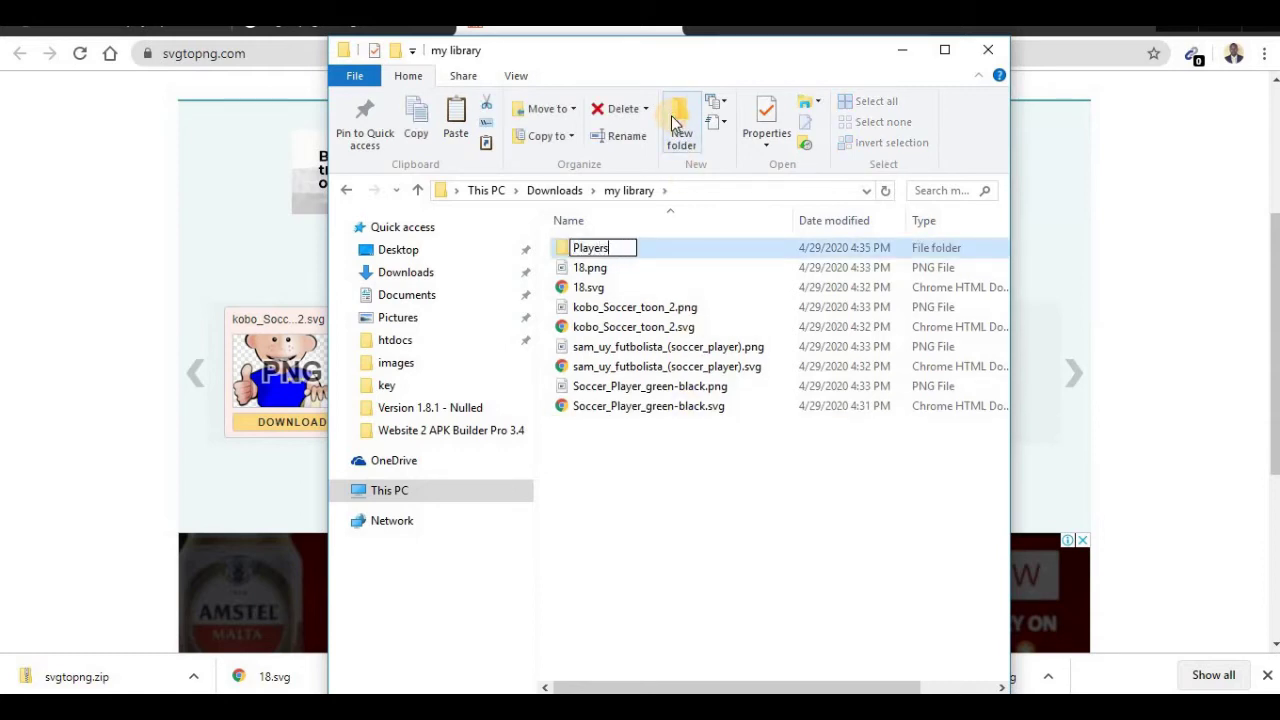
text(layers)
key(Return)
Move all eight soccer player PNG and SVG files from my library into the Players subfolder.
key(Down)
key(shift+Down)
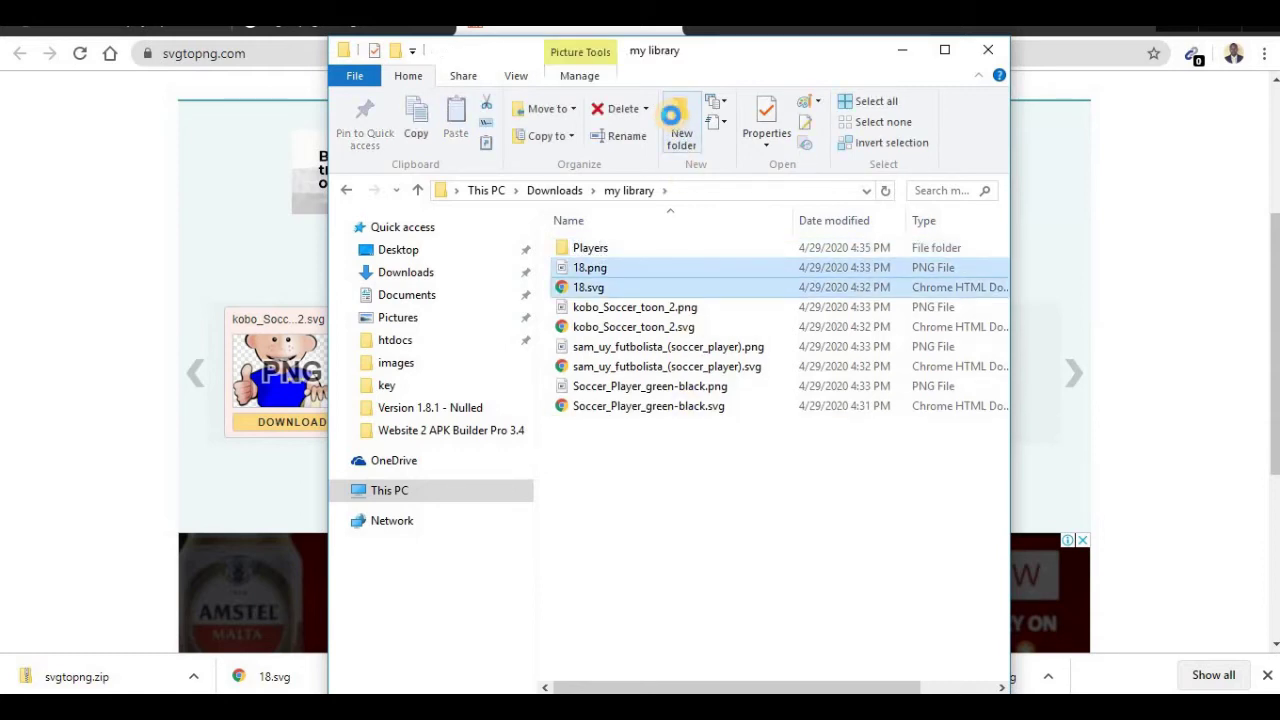
key(shift+Down)
key(shift+Down)
key(shift+Down)
key(shift+Down)
key(shift+Down)
key(shift+Down)
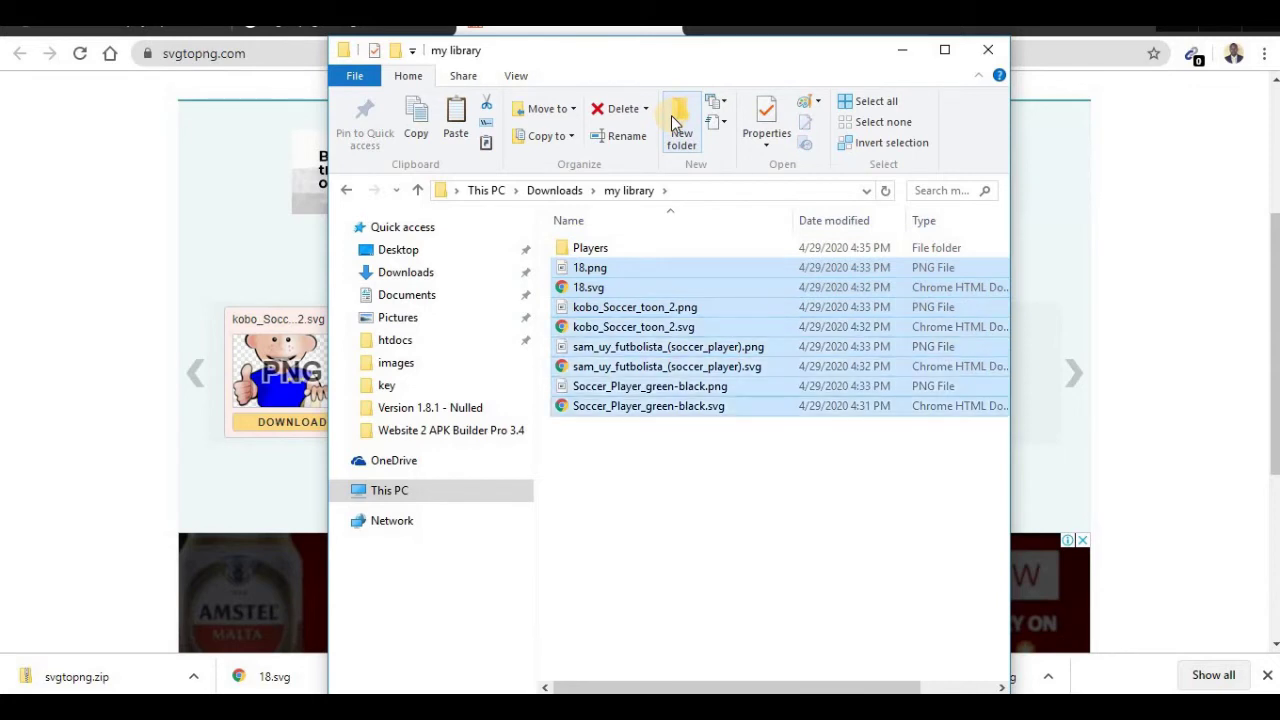
double_click(656, 250)
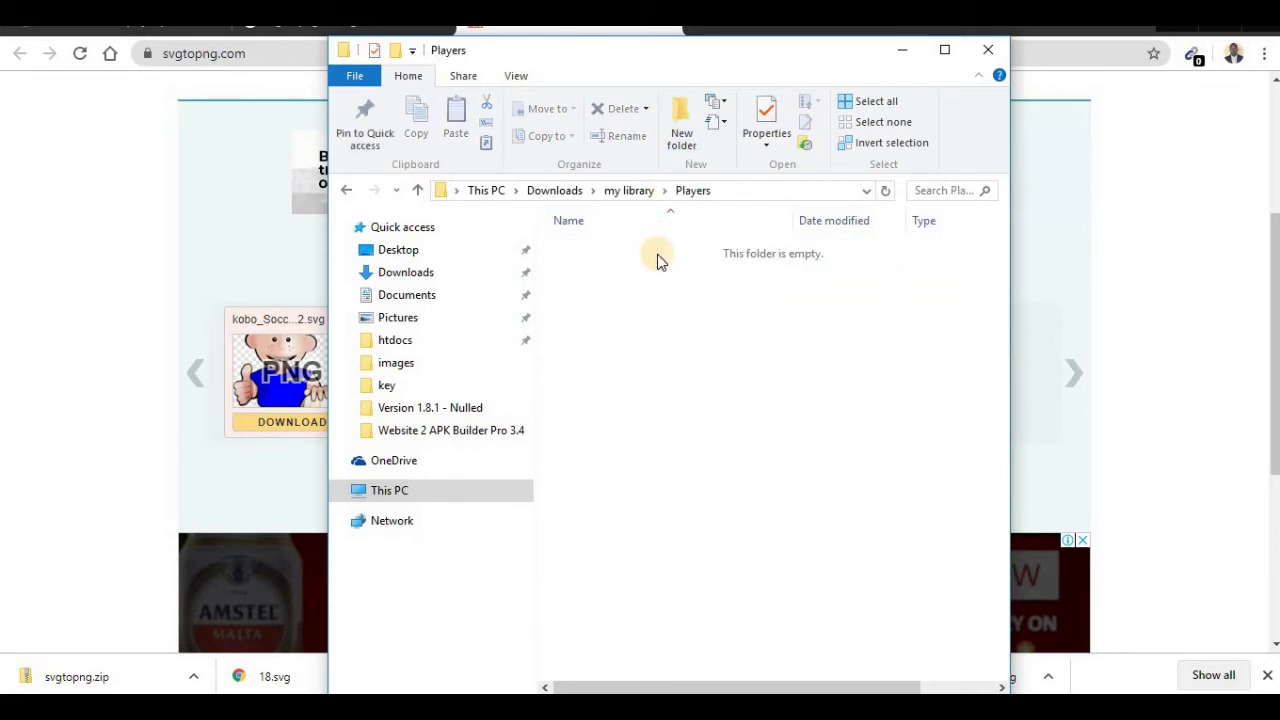
key(ctrl+v)
click(700, 432)
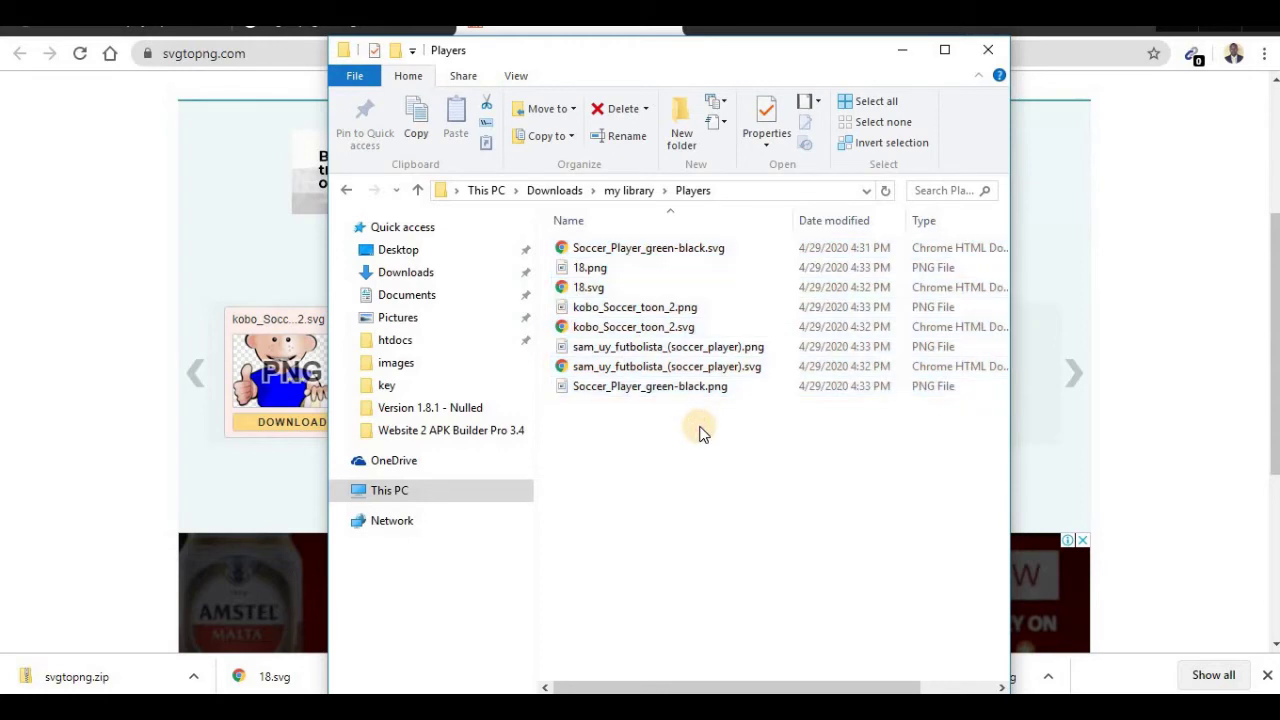
Add a second subfolder named Engineers to my library and look inside it.
key(BackSpace)
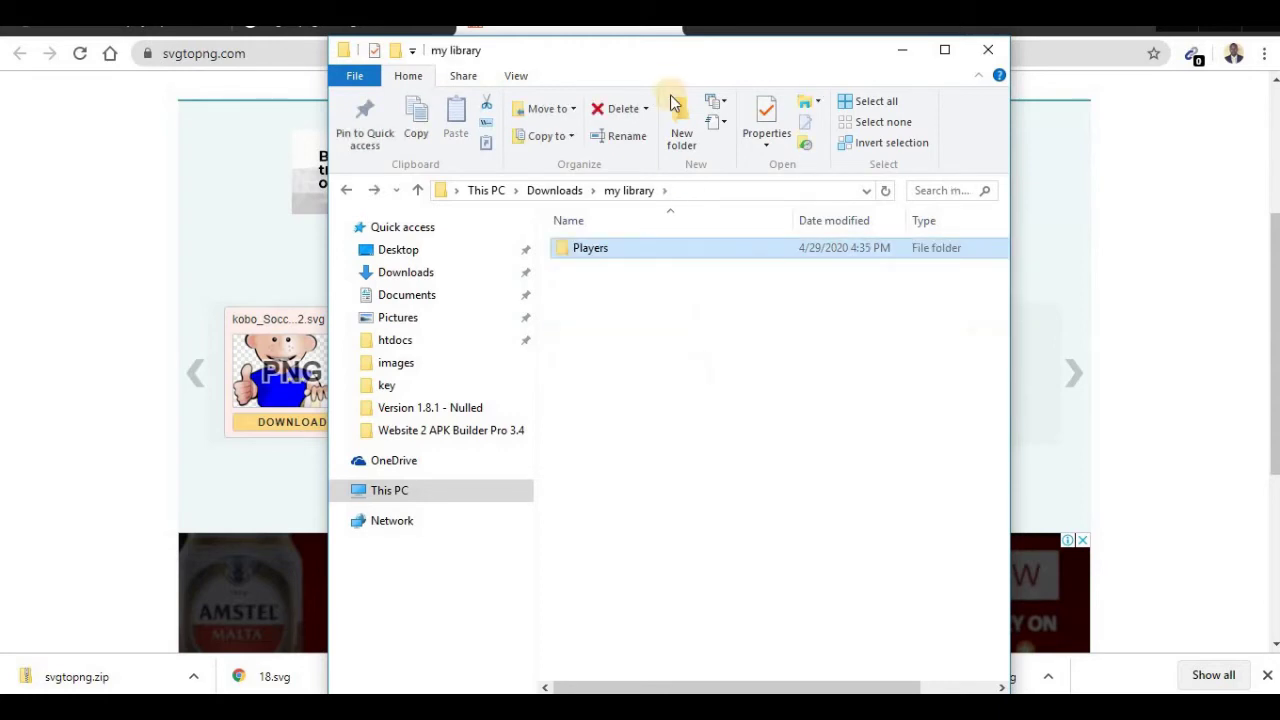
click(678, 125)
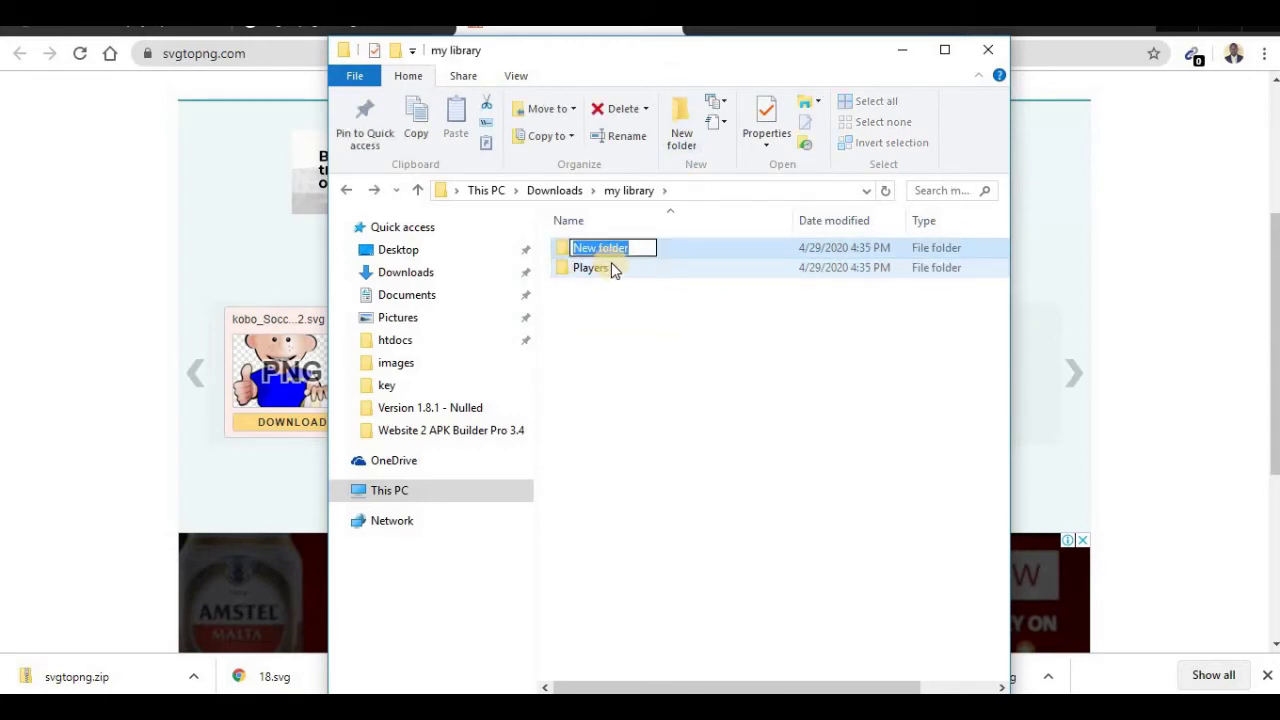
key(BackSpace)
key(Return)
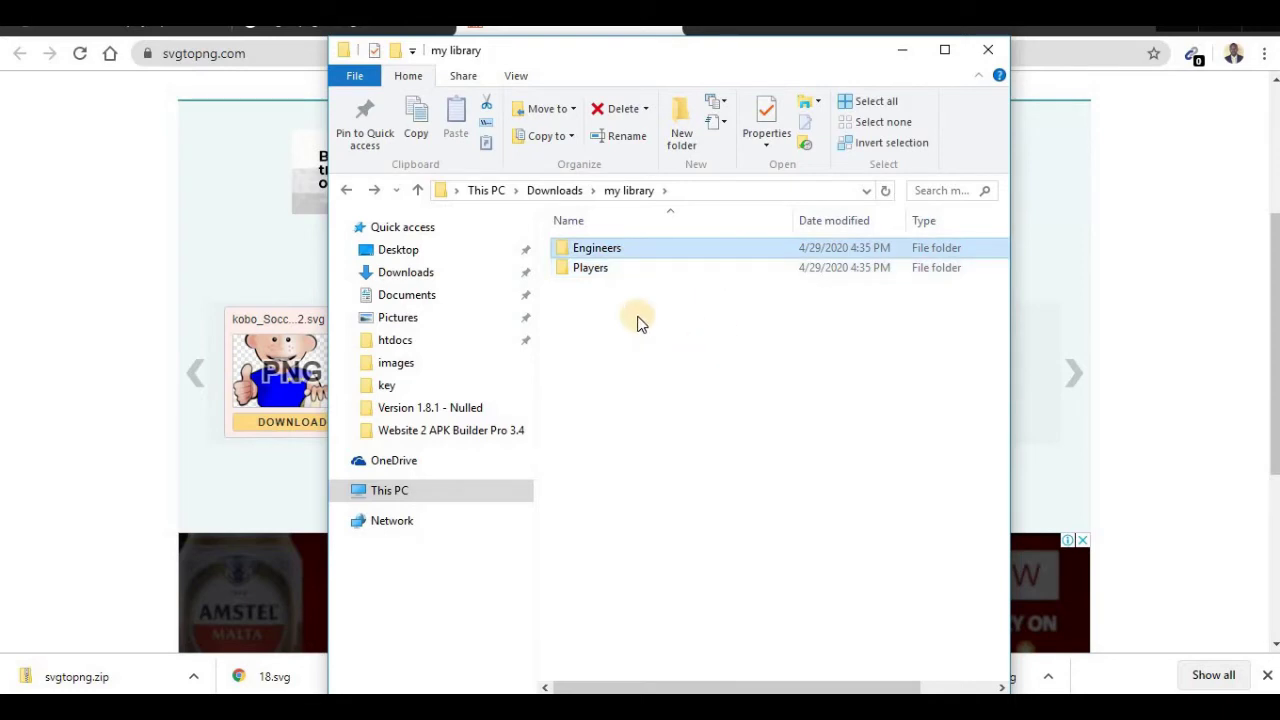
double_click(645, 253)
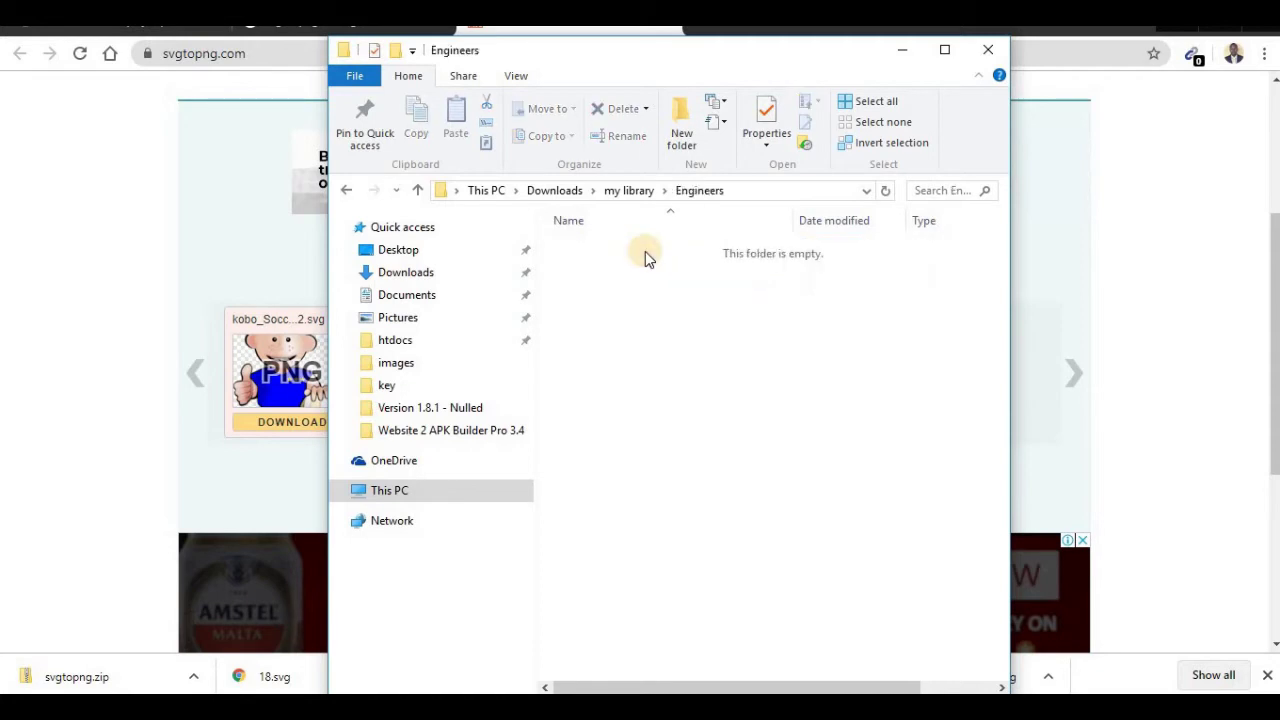
key(alt+Left)
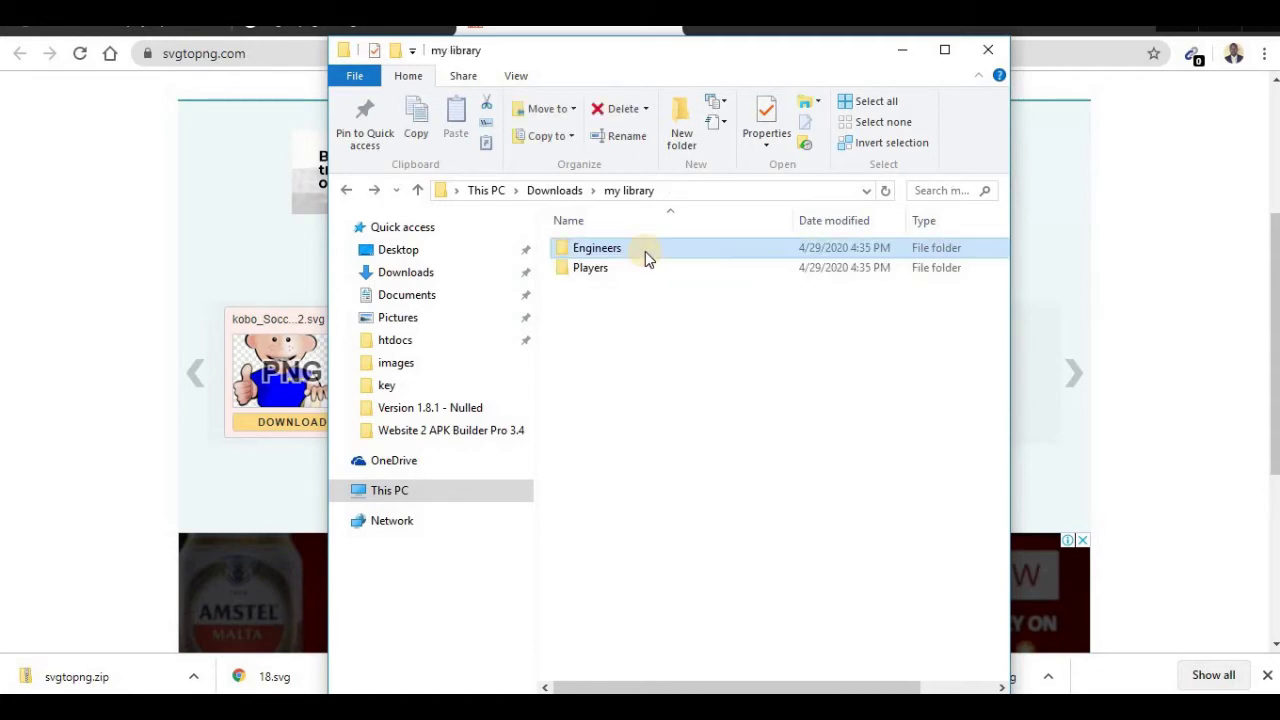
Switch back to publicdomainvectors.org in the browser, search for "engineers" and look over the results.
click(186, 277)
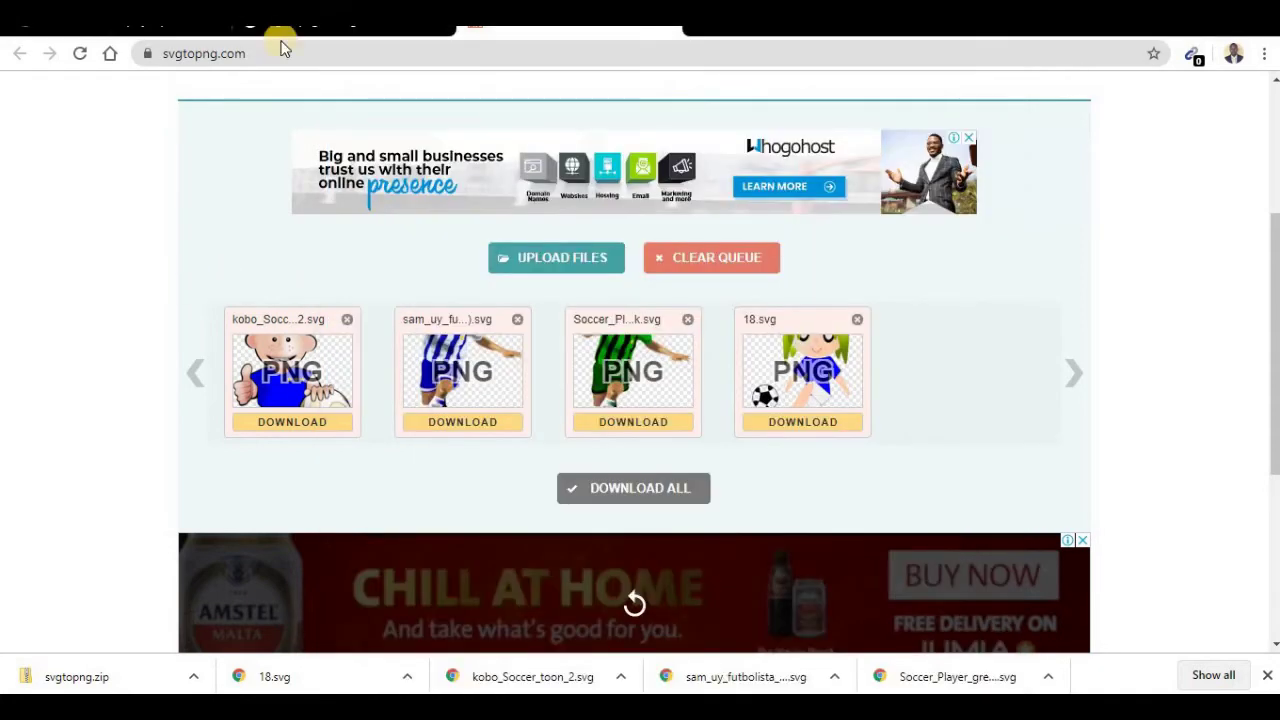
click(280, 33)
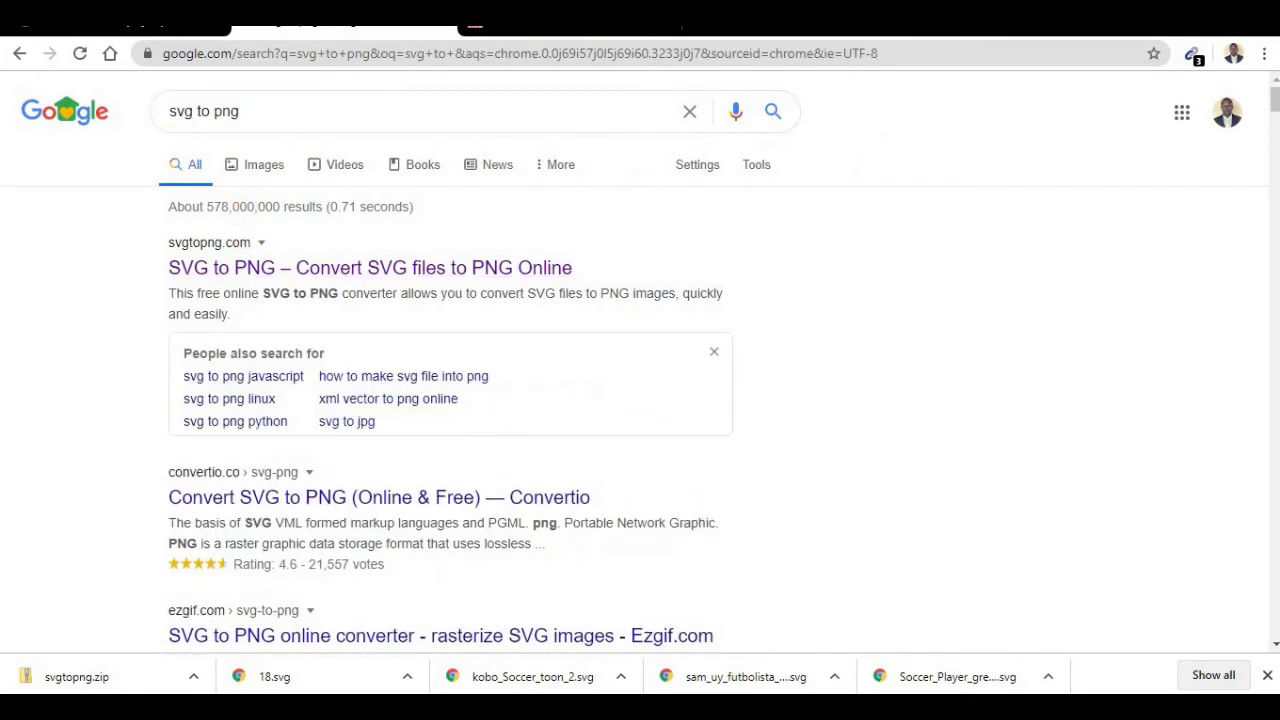
click(116, 30)
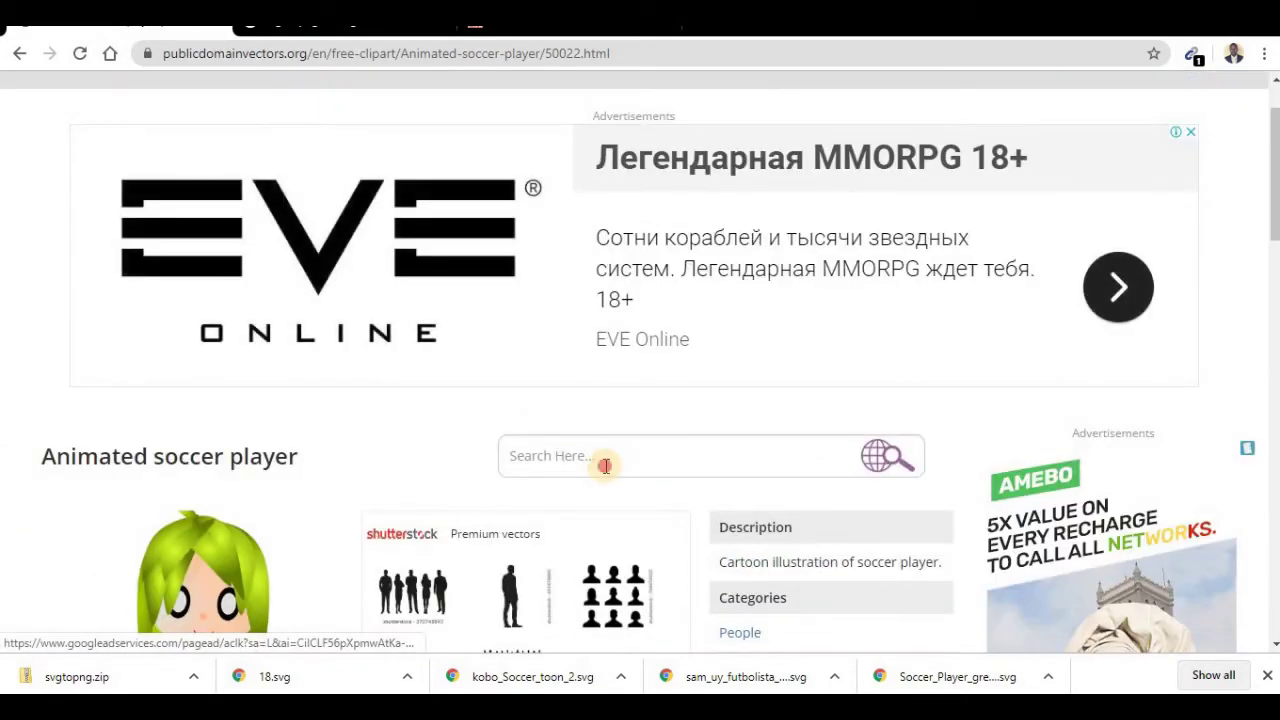
click(605, 463)
text(enginee)
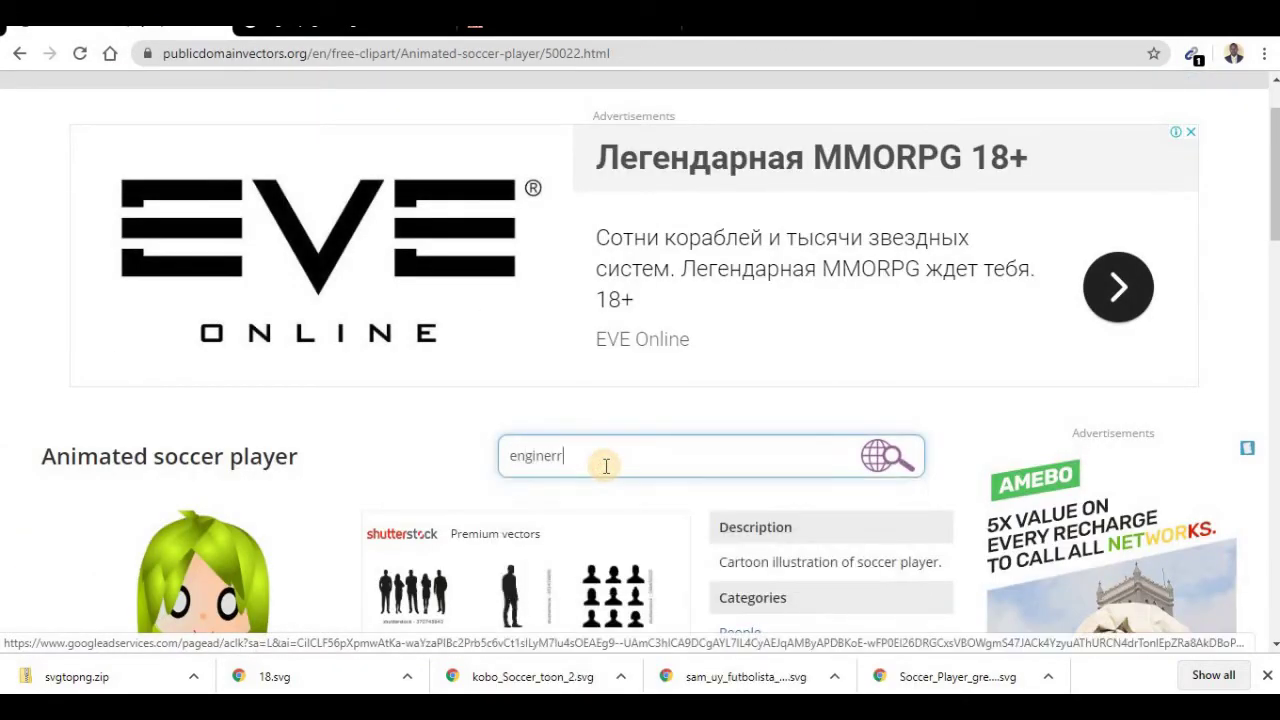
text(rs)
key(Return)
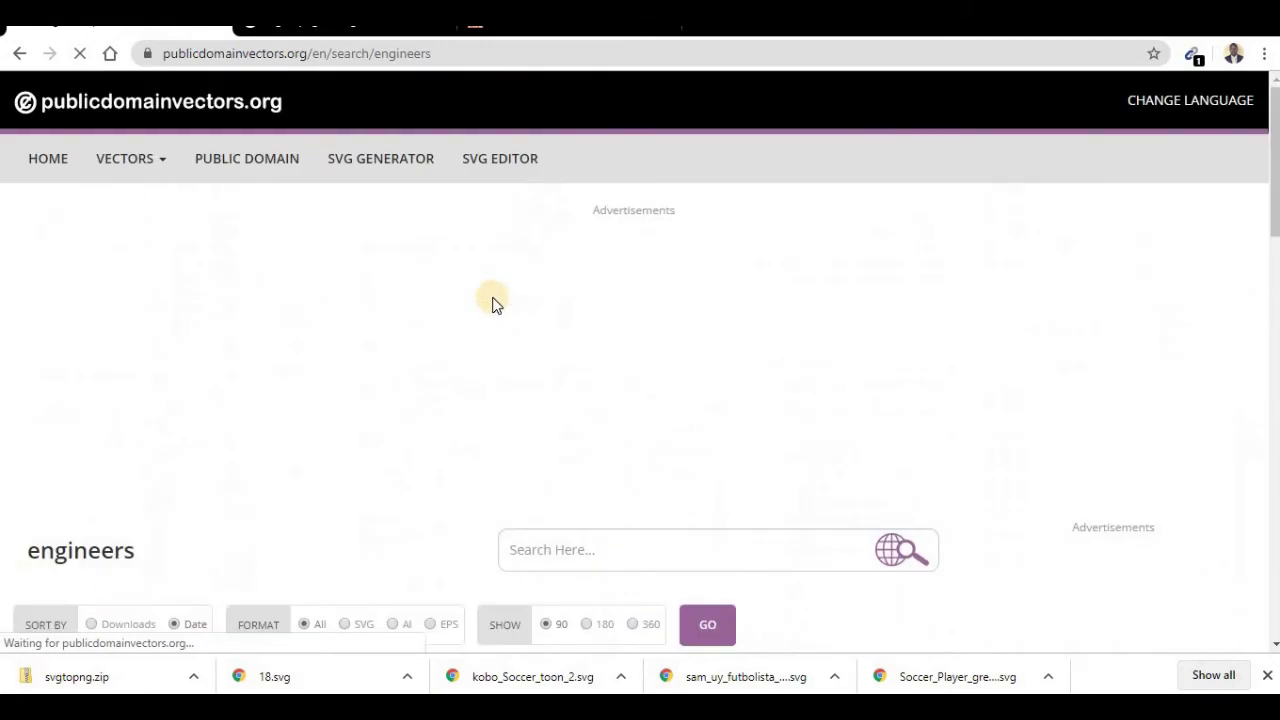
scroll(477, 309, down, 5)
scroll(431, 313, down, 3)
scroll(431, 313, up, 7)
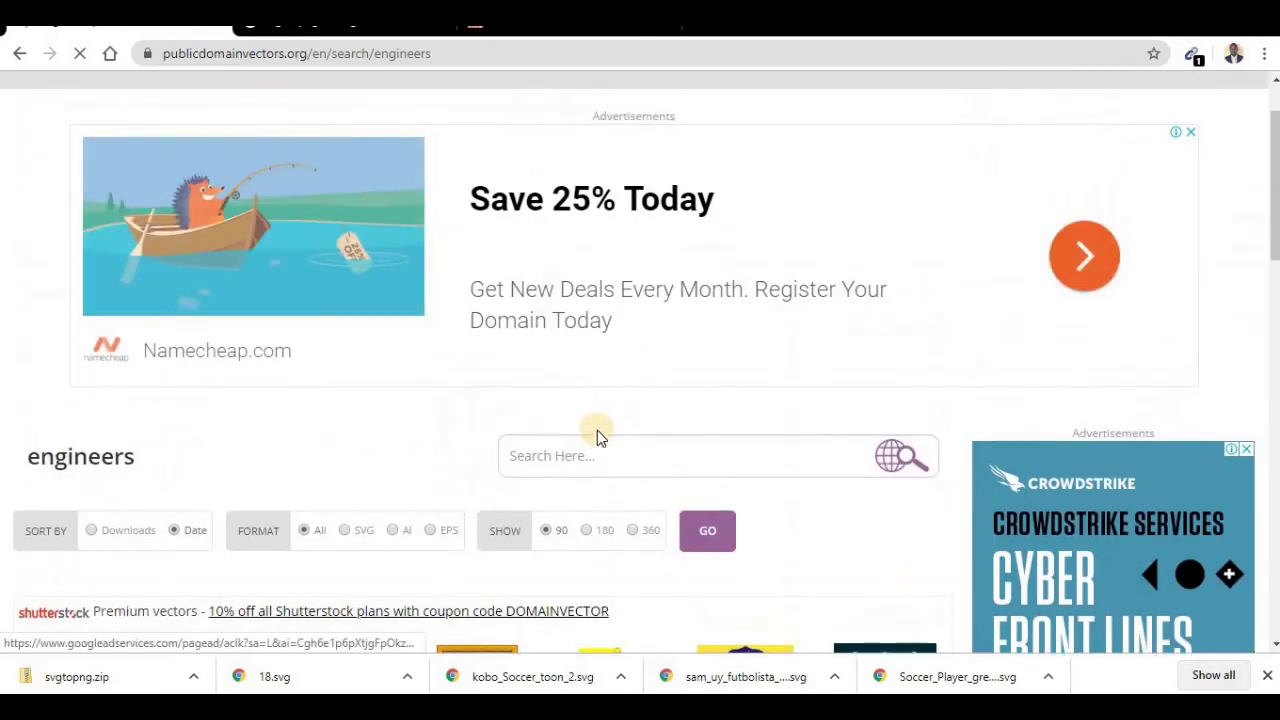
Search the vector site for "engineer" and browse the resulting images.
click(610, 453)
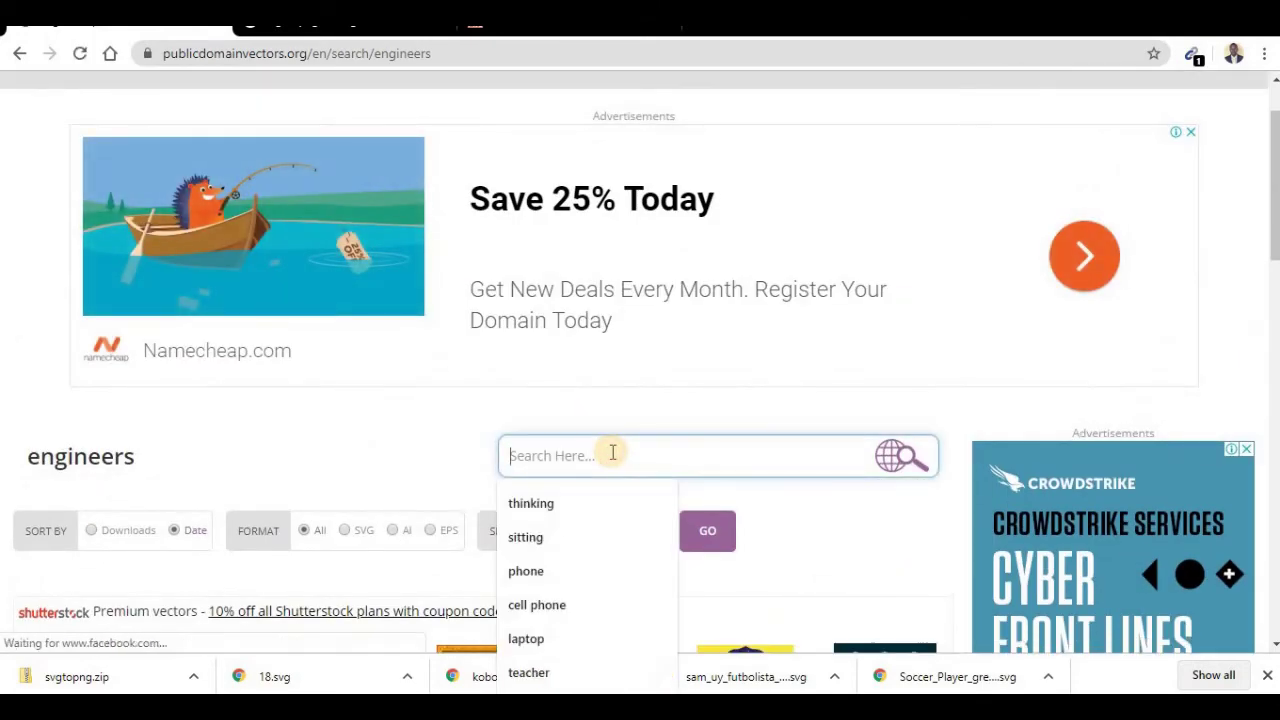
text(engin)
key(Down)
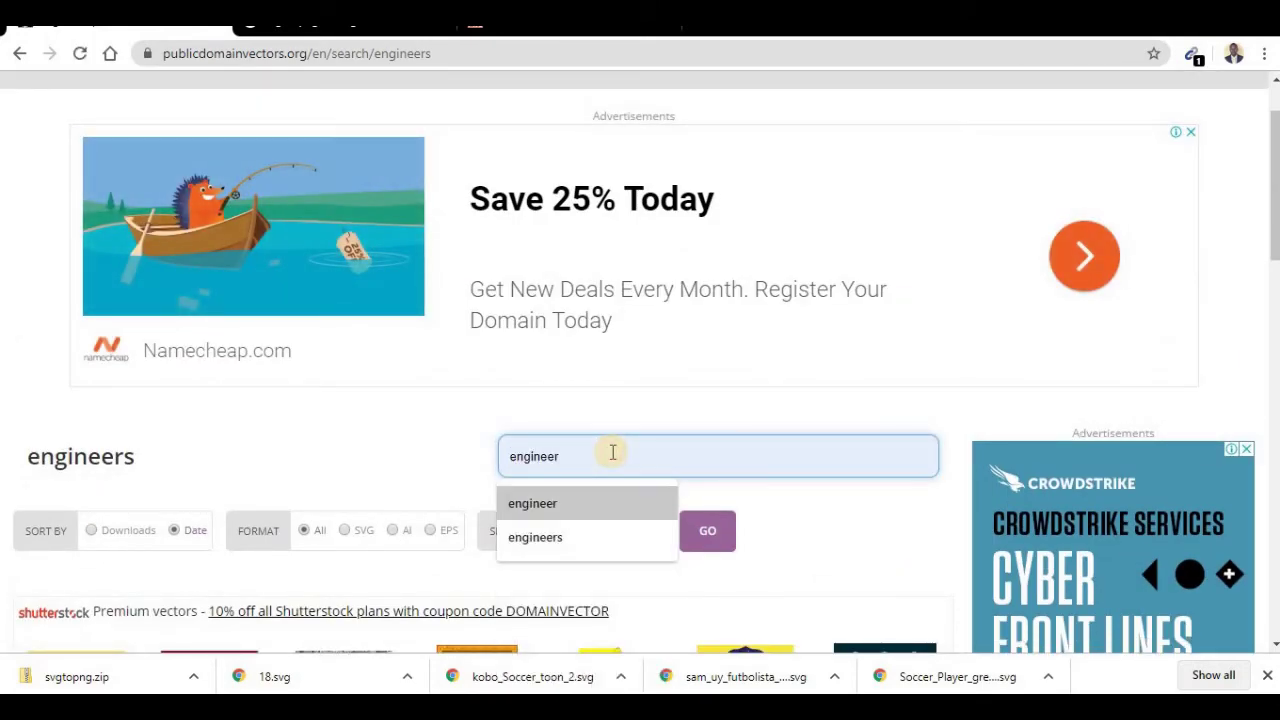
key(Return)
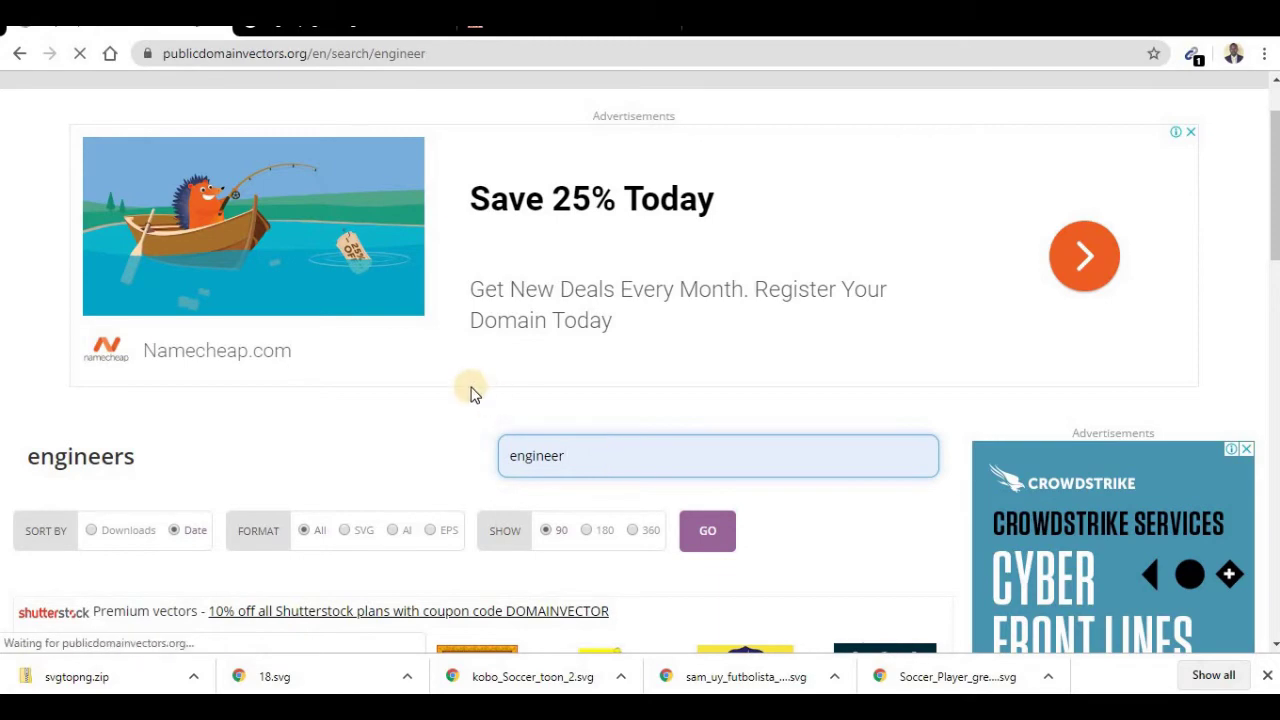
scroll(455, 391, down, 6)
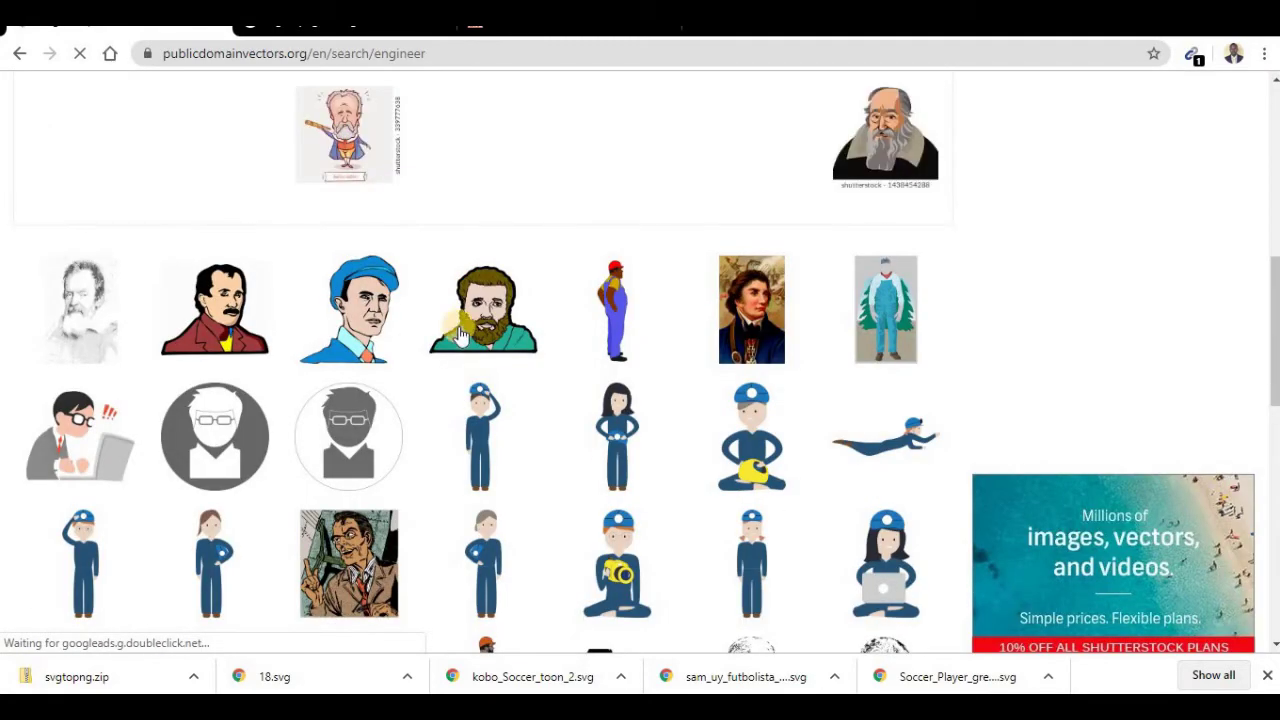
scroll(370, 322, down, 3)
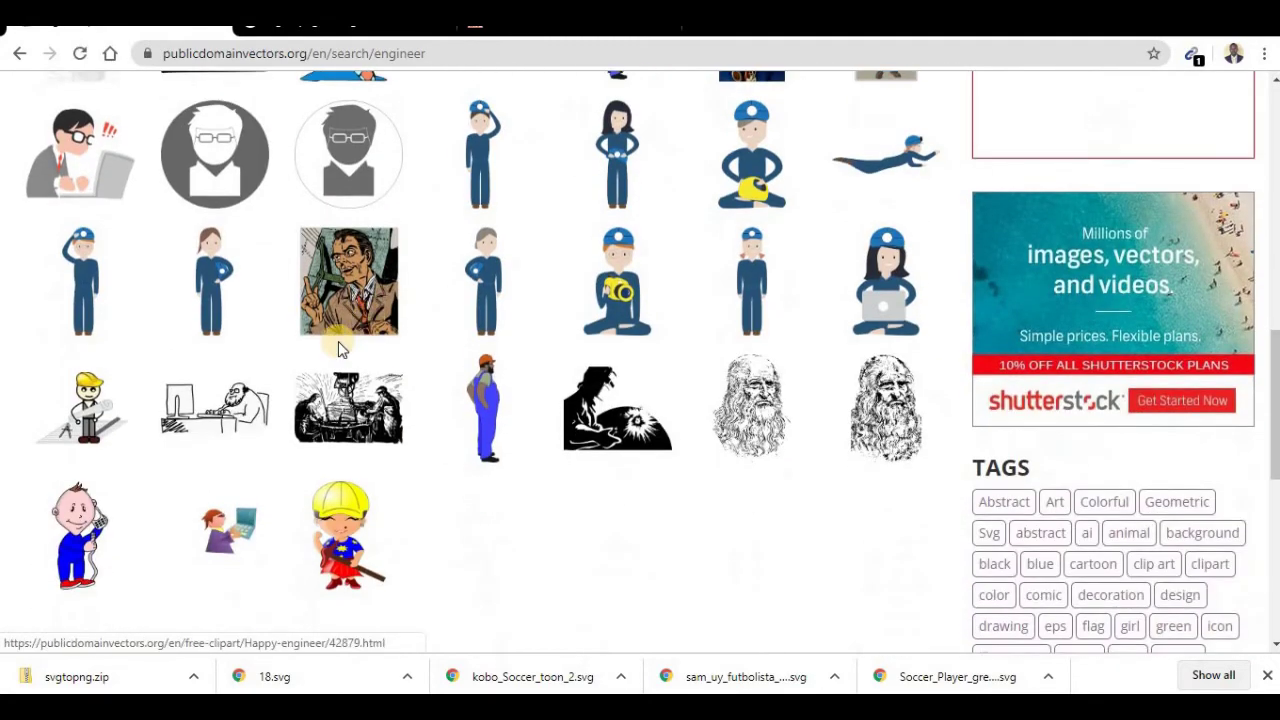
Open the architect with compass and ruler vector and download its SVG file.
click(74, 414)
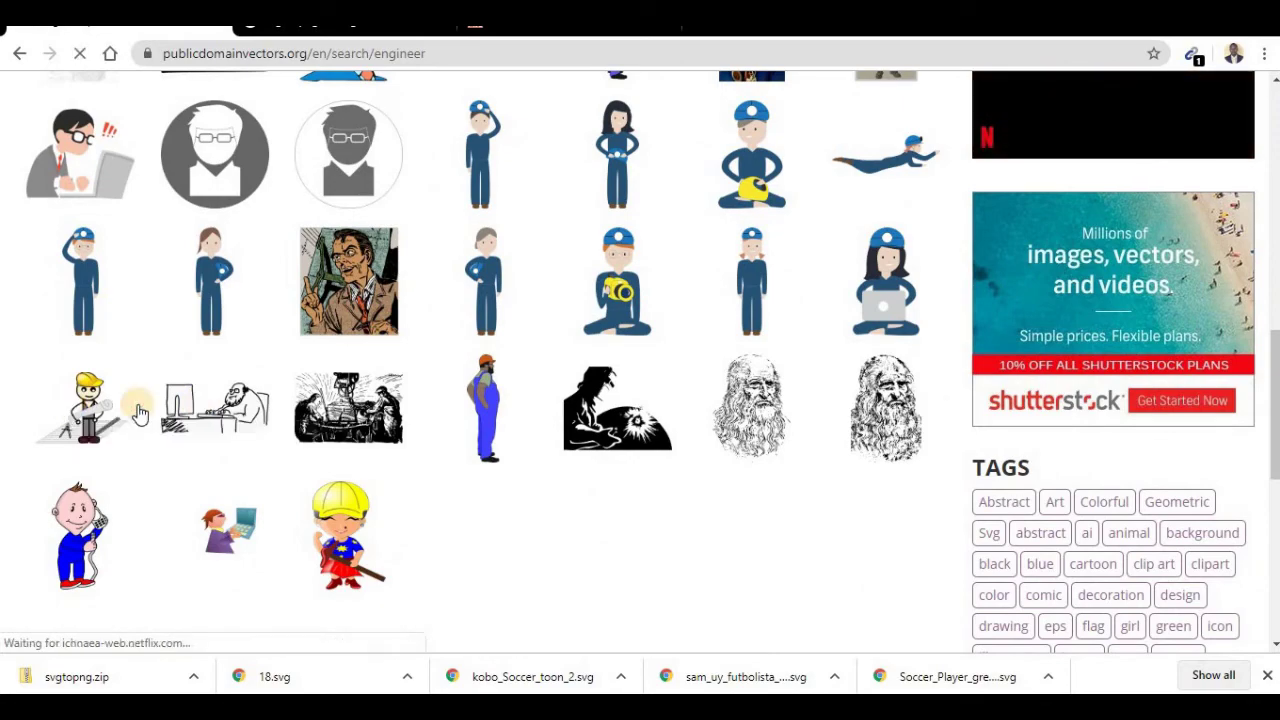
scroll(510, 410, down, 3)
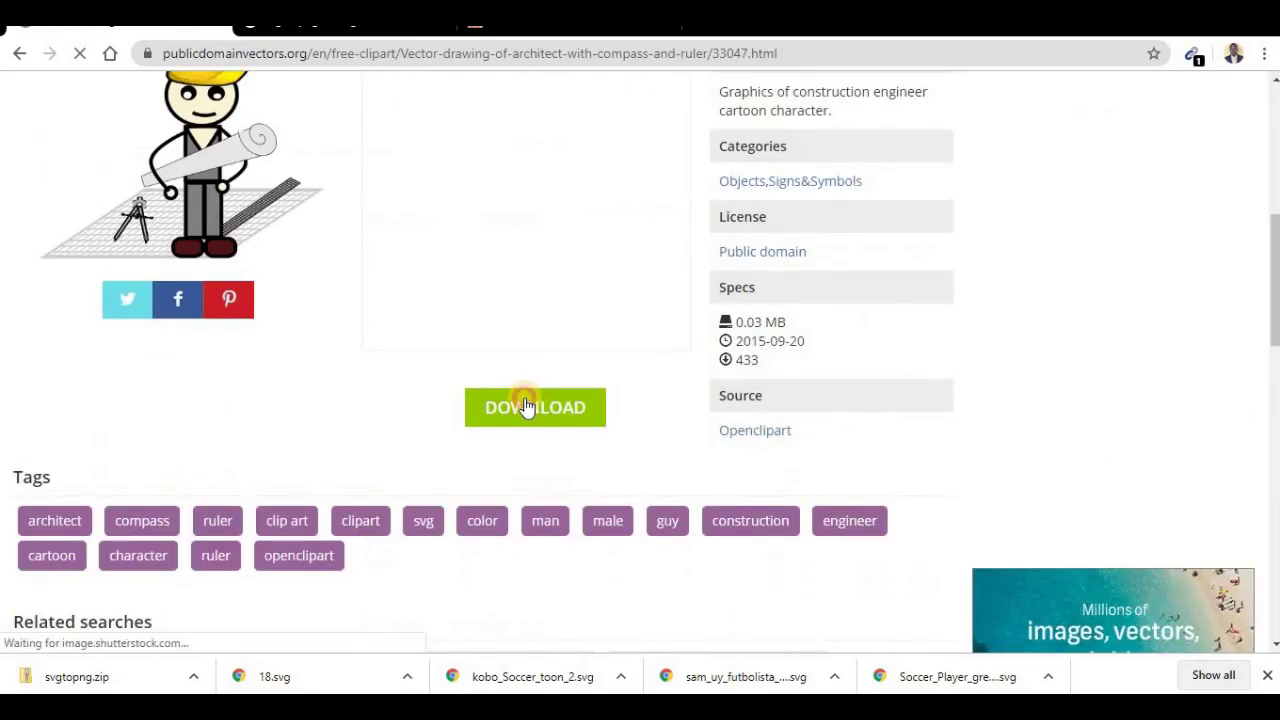
scroll(452, 400, down, 7)
scroll(452, 410, down, 6)
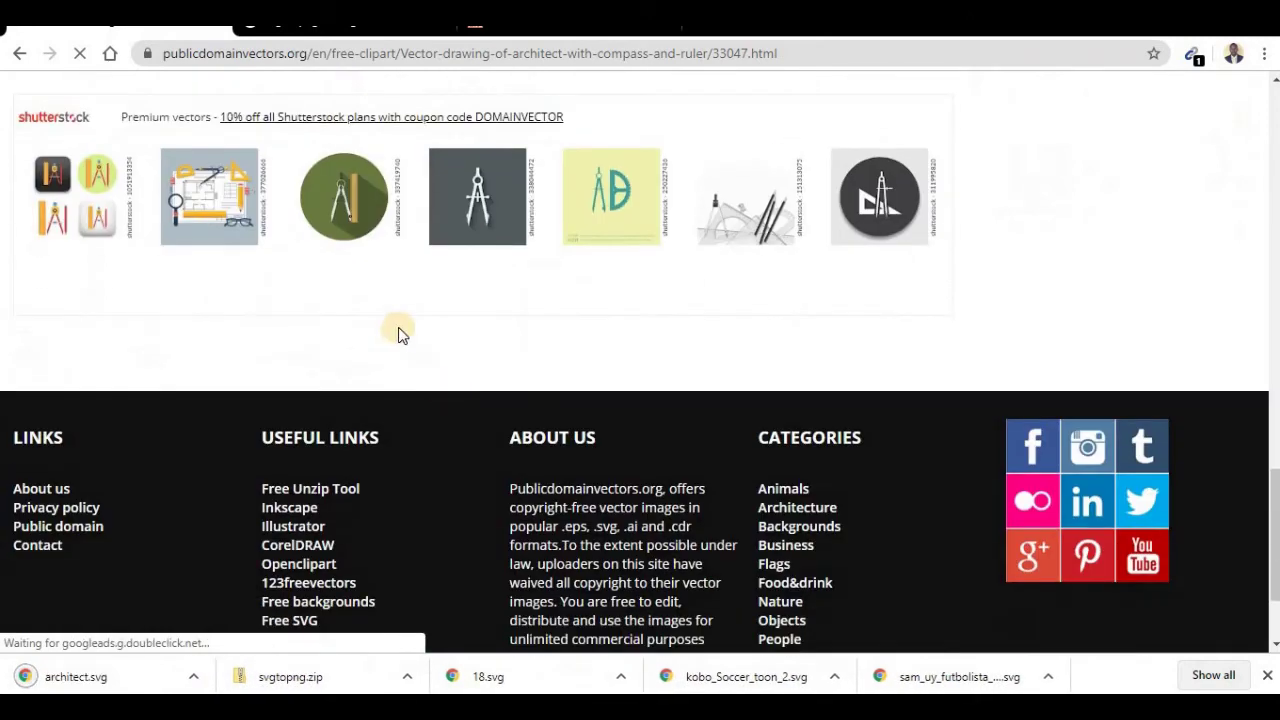
scroll(398, 334, up, 4)
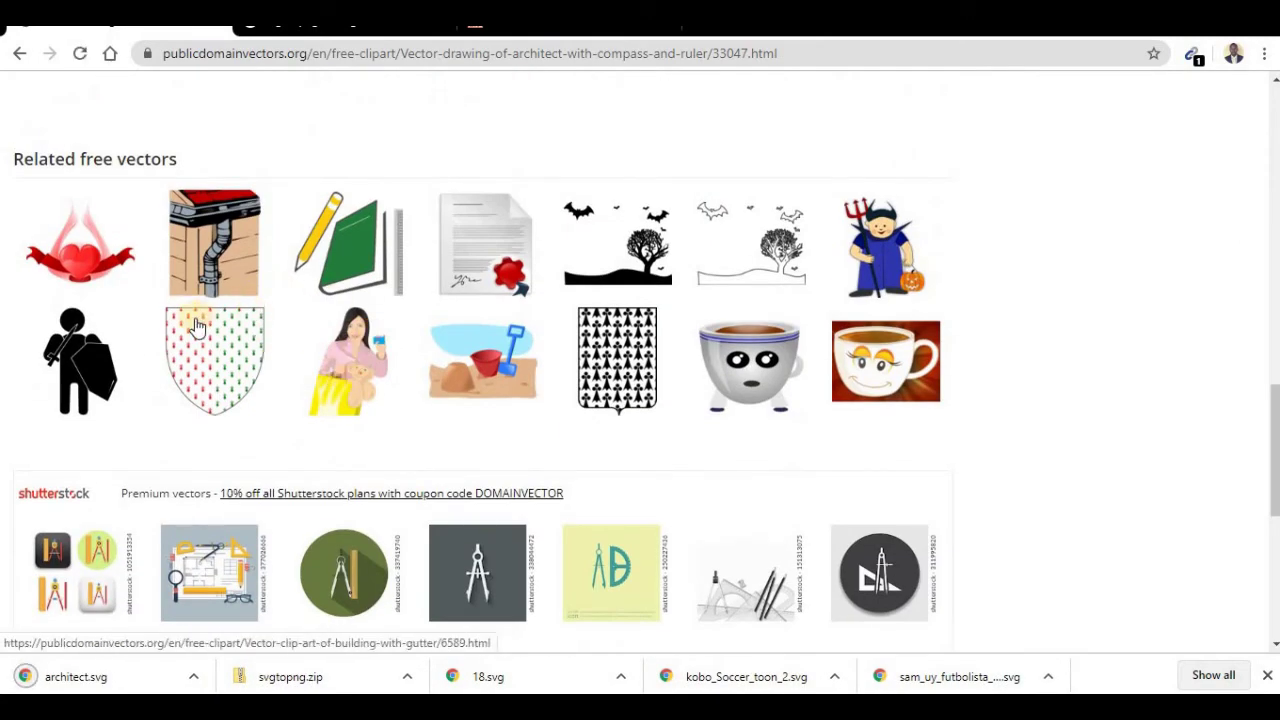
scroll(425, 310, down, 3)
Download the Technologist vector of the man in blue overalls and return to the engineer search results.
scroll(425, 306, up, 4)
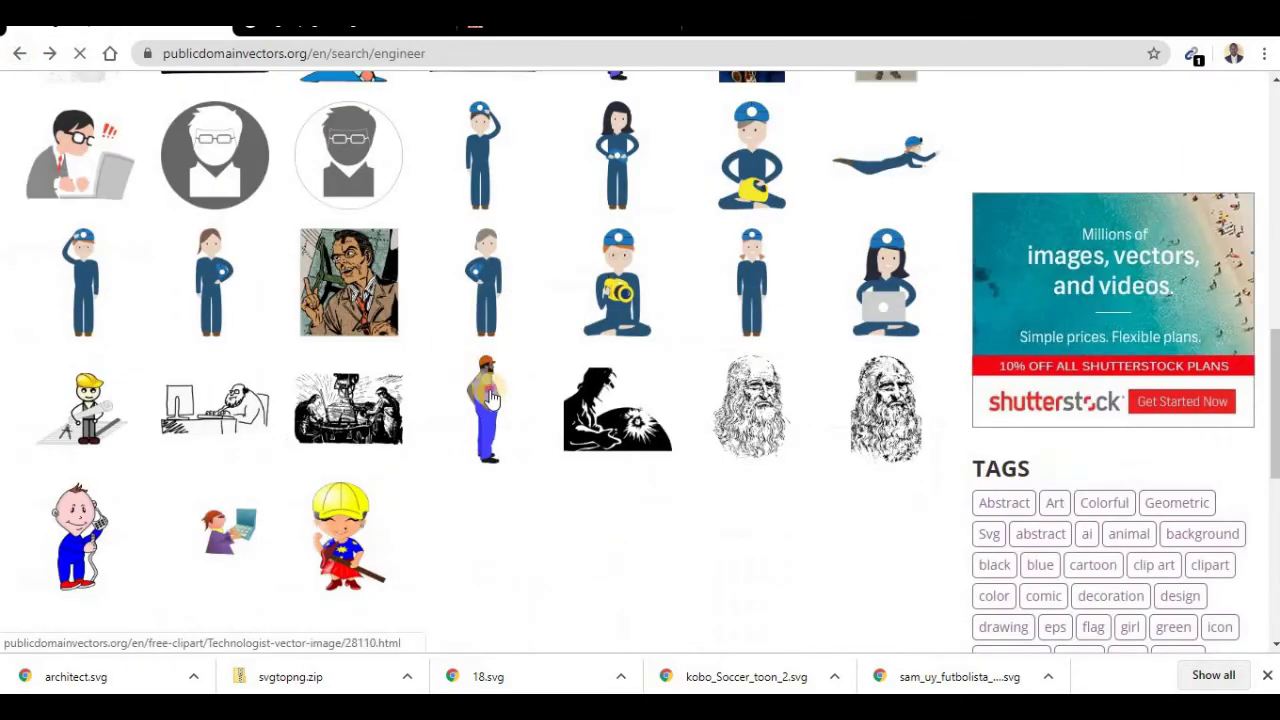
scroll(671, 466, down, 5)
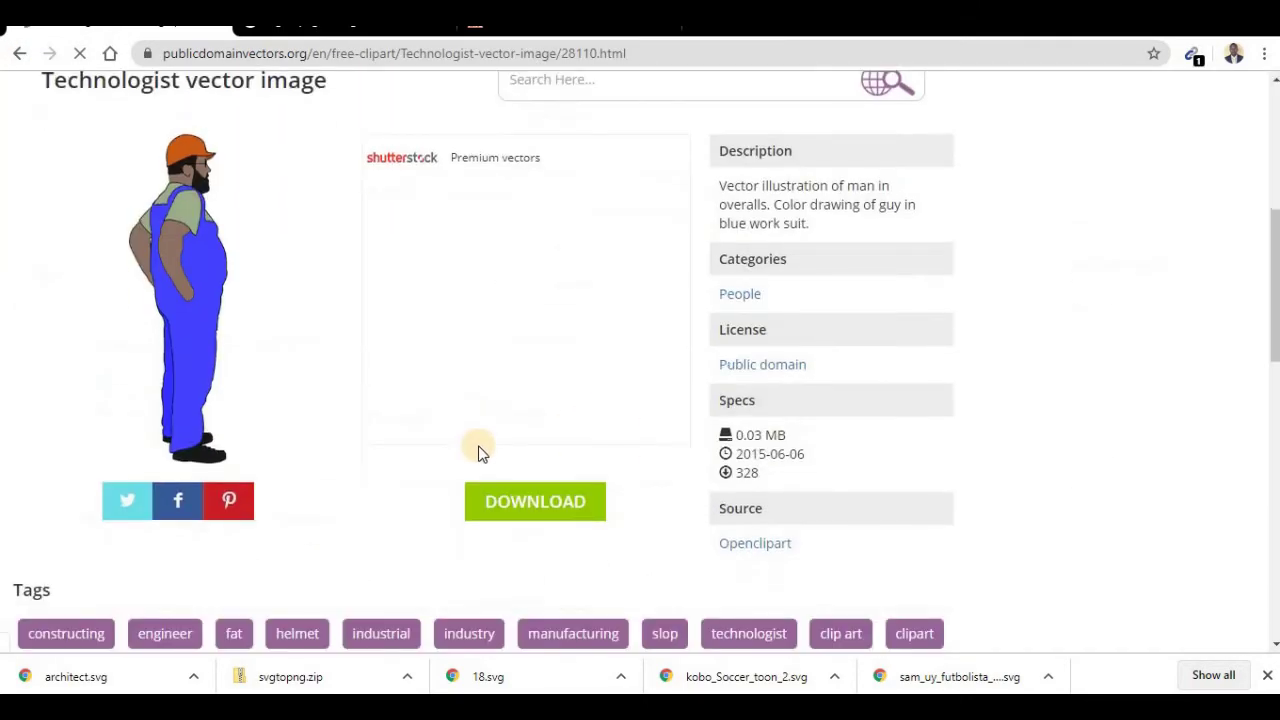
click(14, 50)
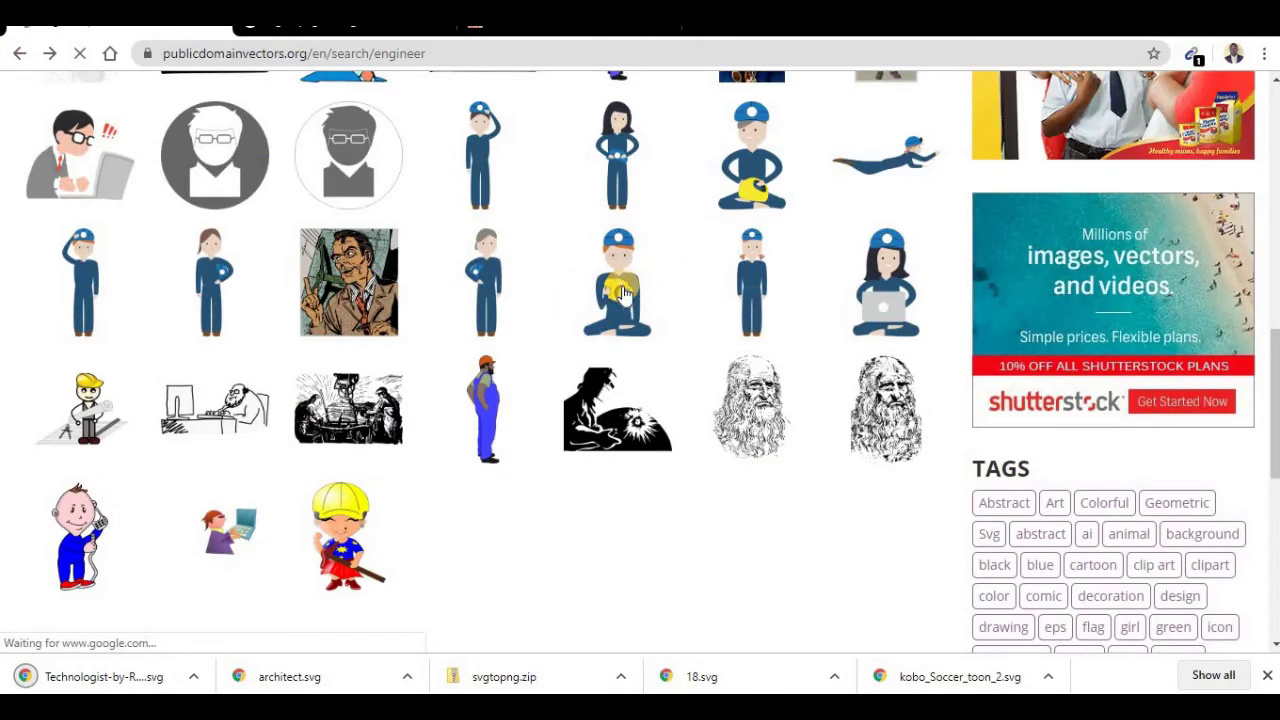
Open the Technician recording vector with the yellow camera and download its SVG file.
click(620, 291)
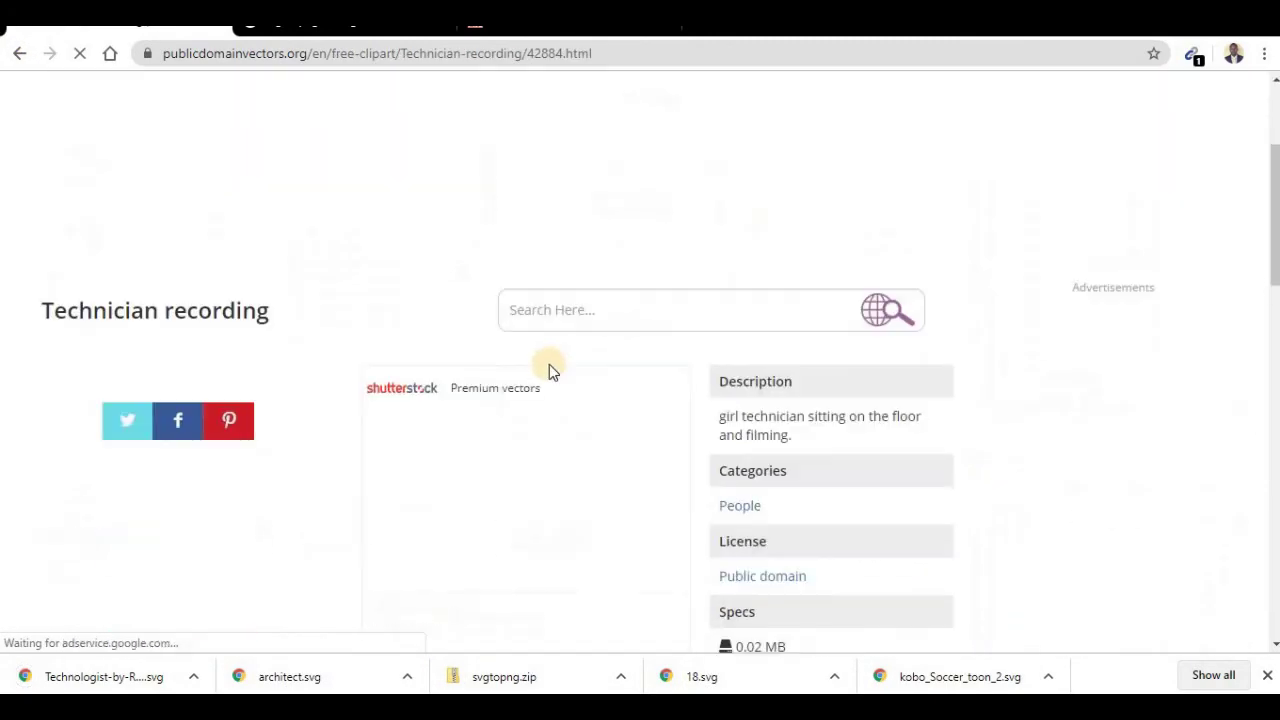
scroll(549, 366, down, 2)
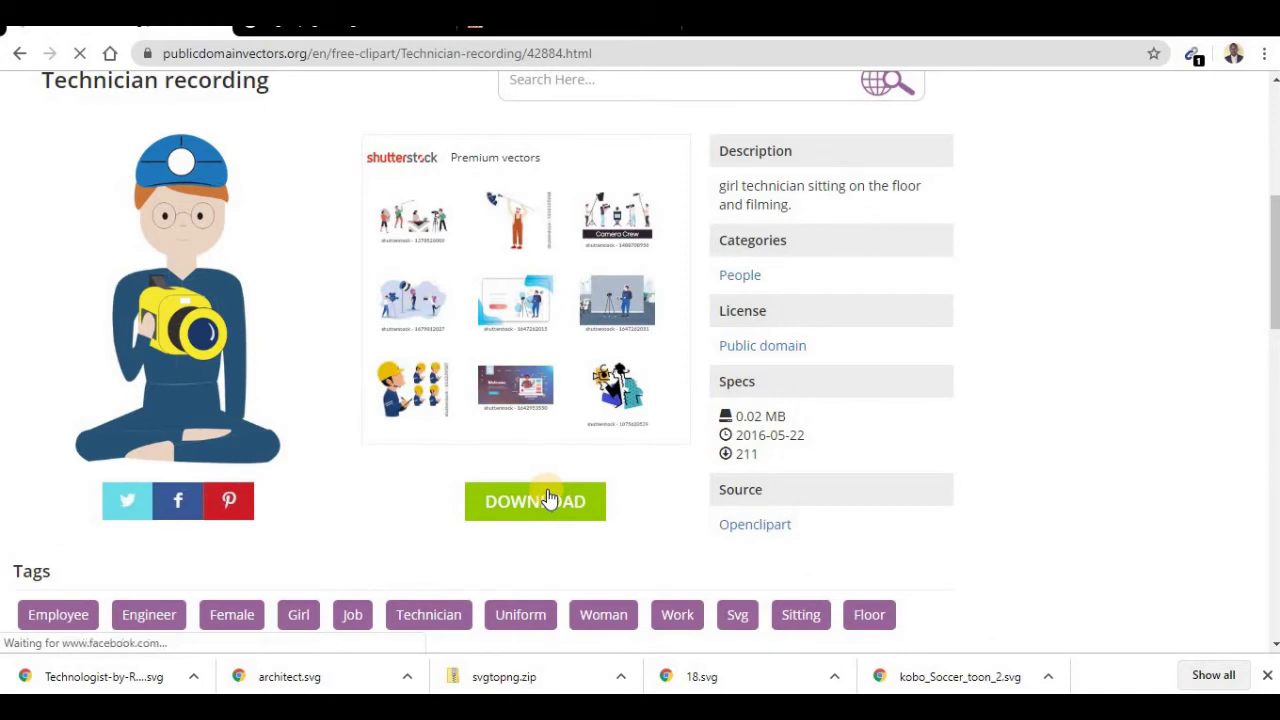
click(545, 500)
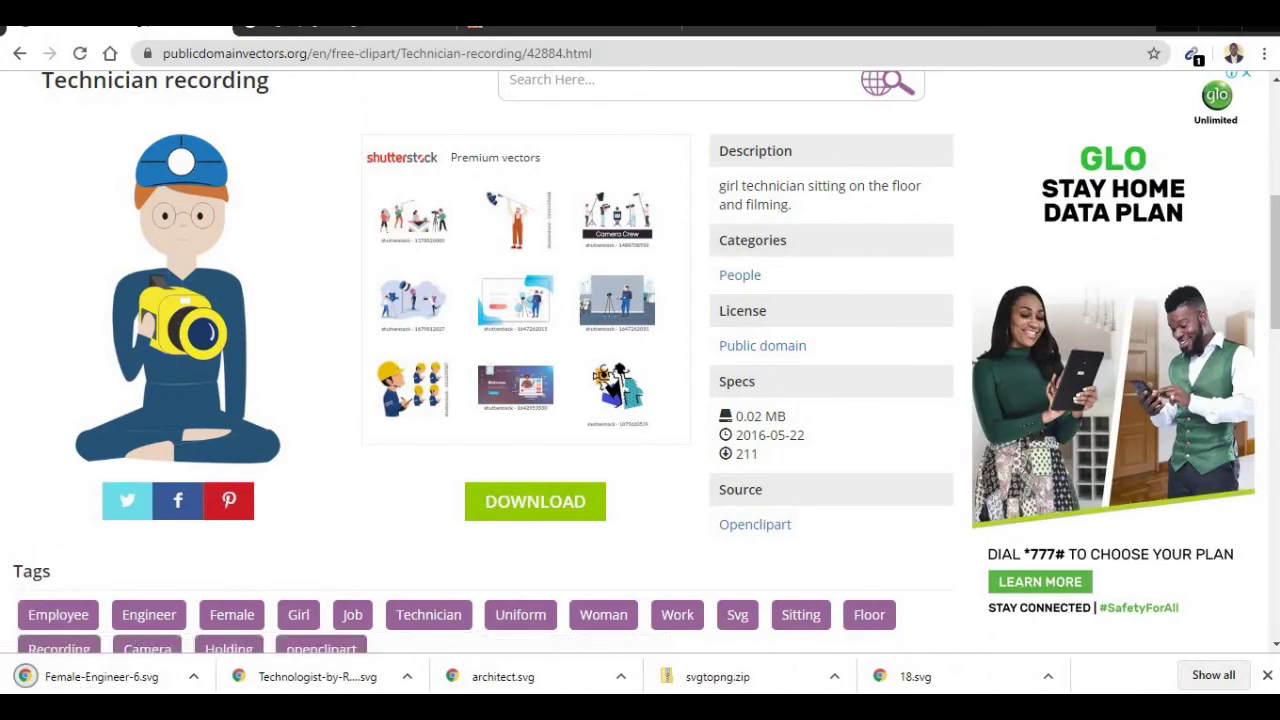
Switch to the svgtopng.com converter page and clear its queue of previously converted player images.
click(357, 33)
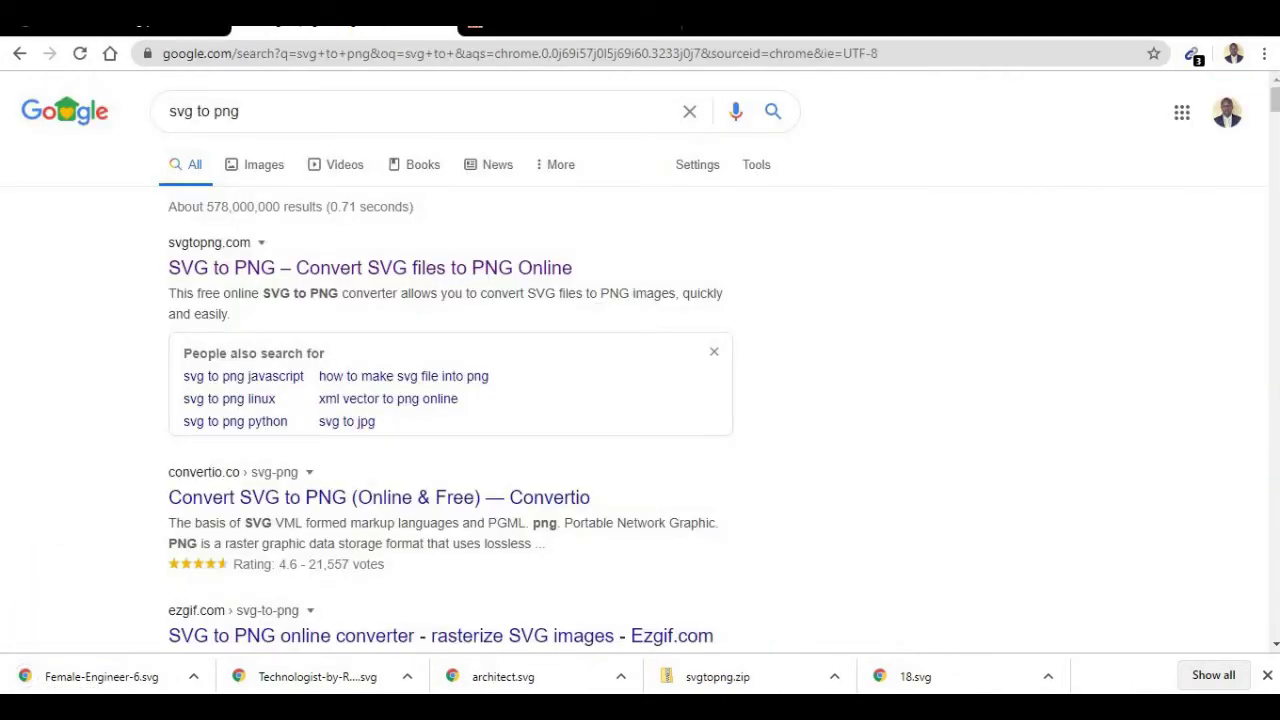
click(535, 33)
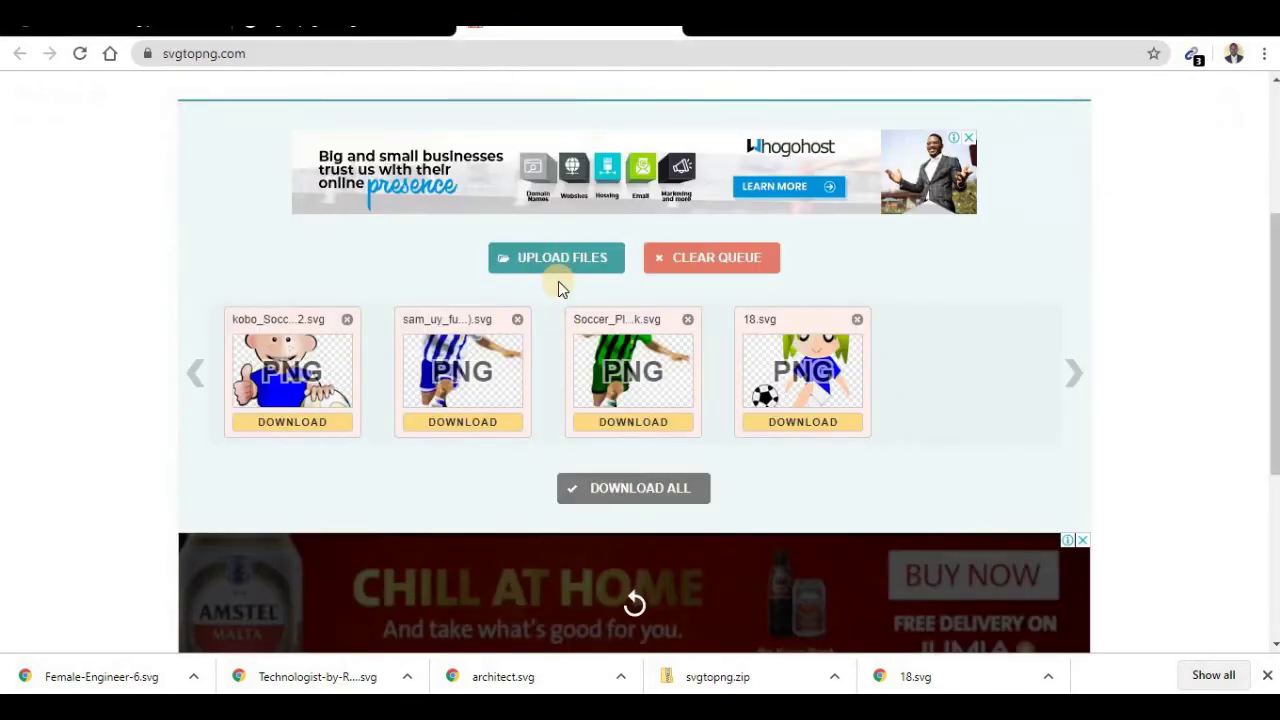
click(752, 257)
Upload Female-Engineer-6.svg, Technologist-by-Rones.svg and architect.svg for PNG conversion and download all the results together.
click(574, 257)
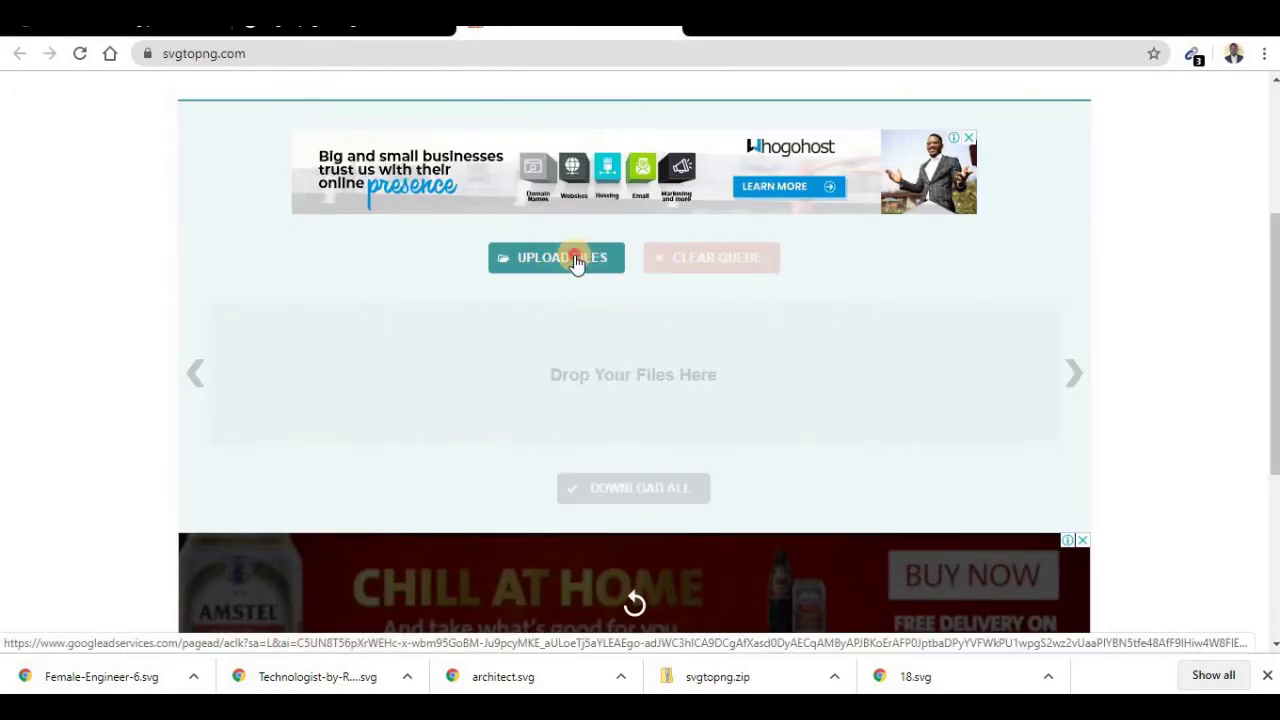
click(222, 170)
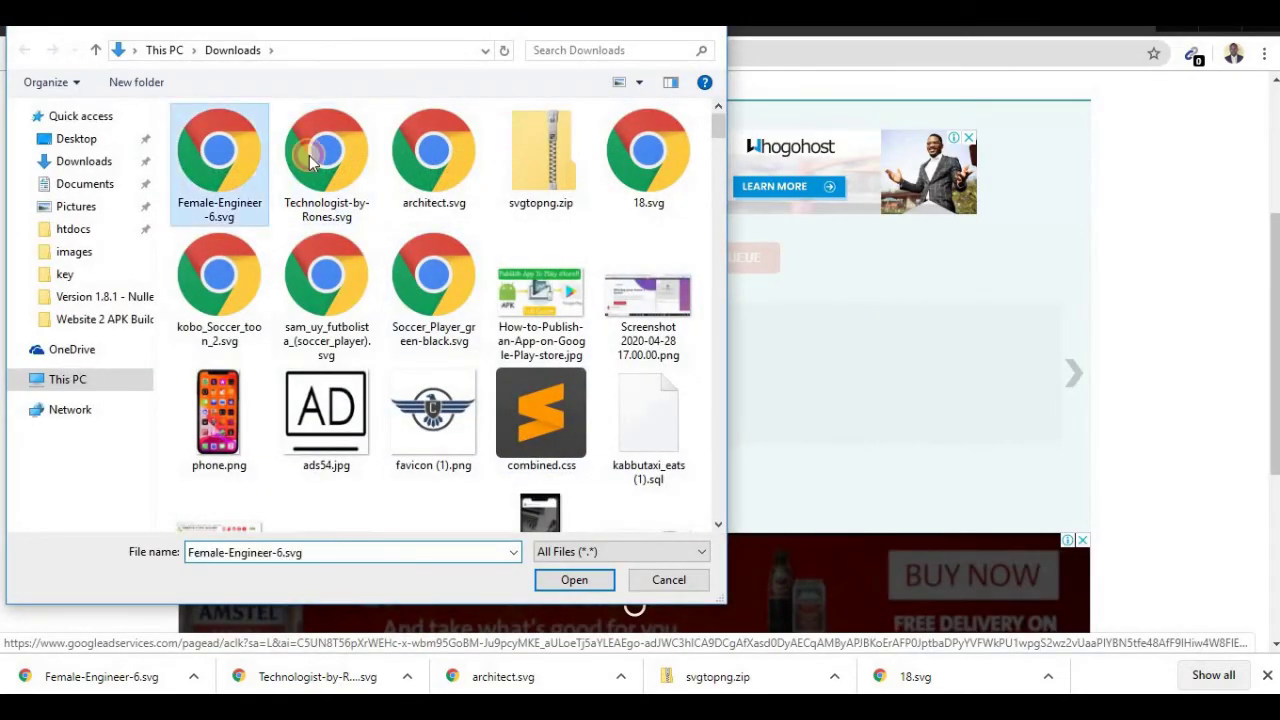
ctrl+click(345, 150)
ctrl+click(459, 170)
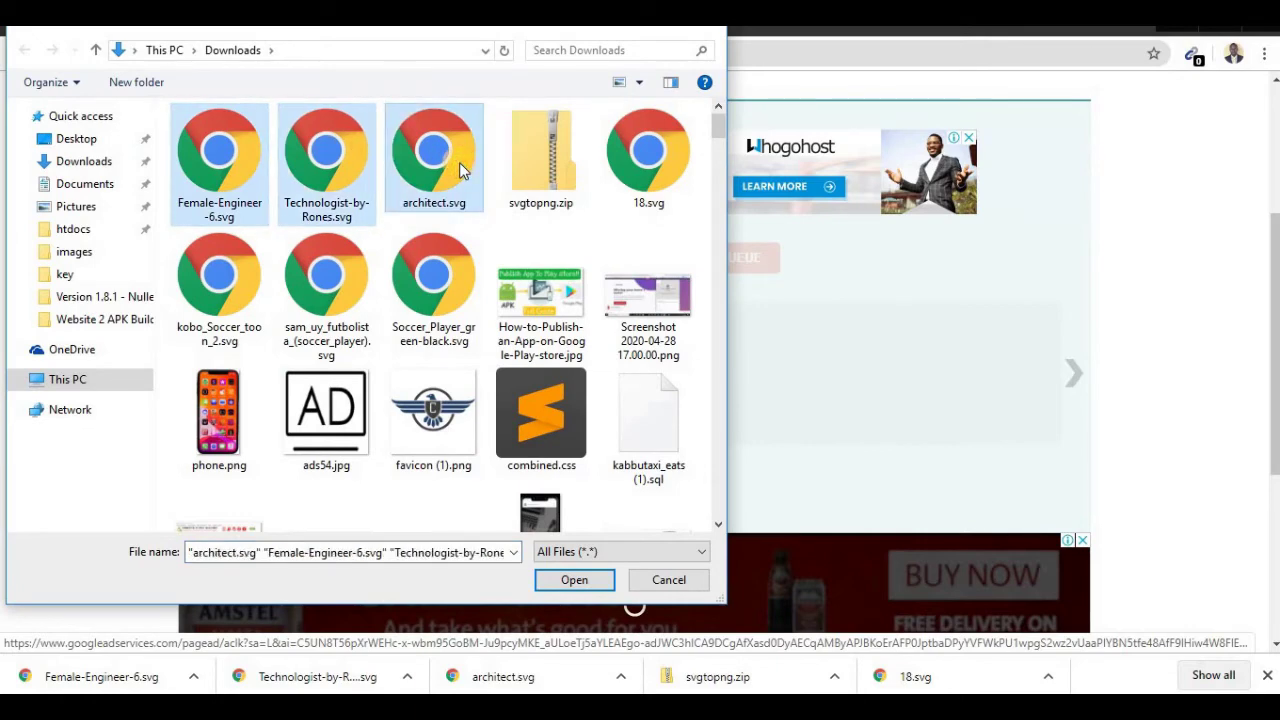
key(Return)
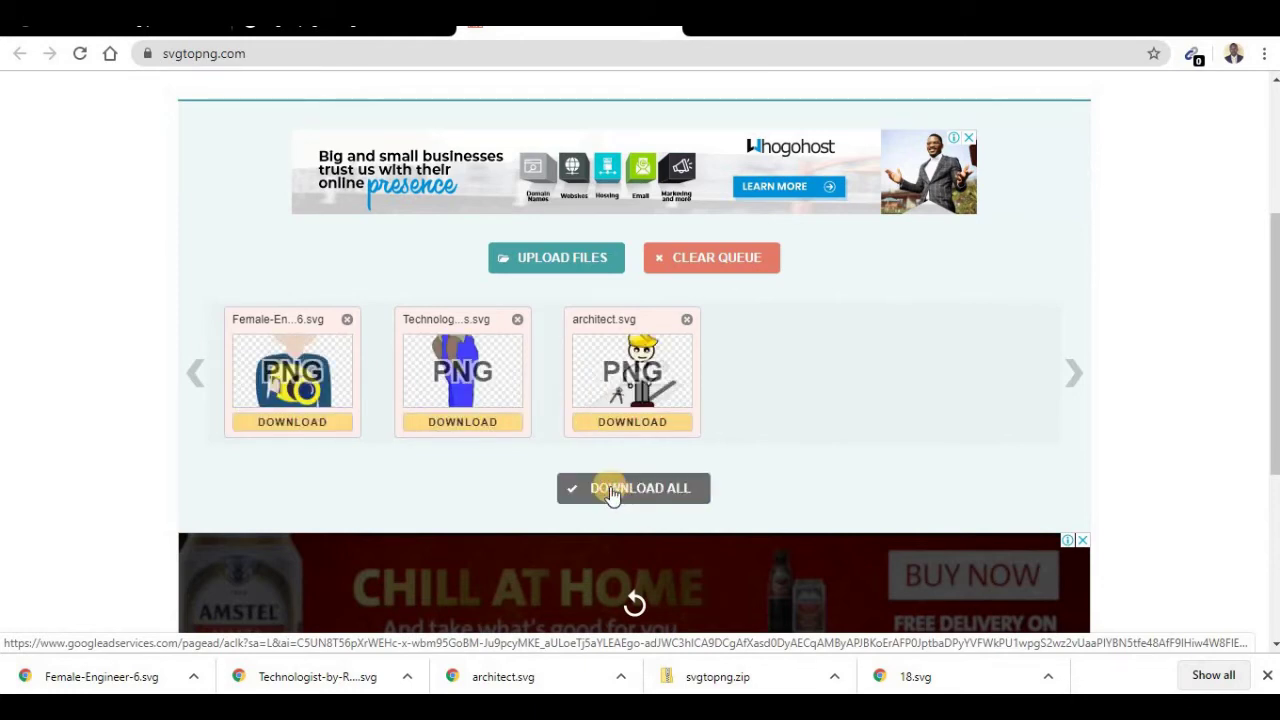
click(612, 492)
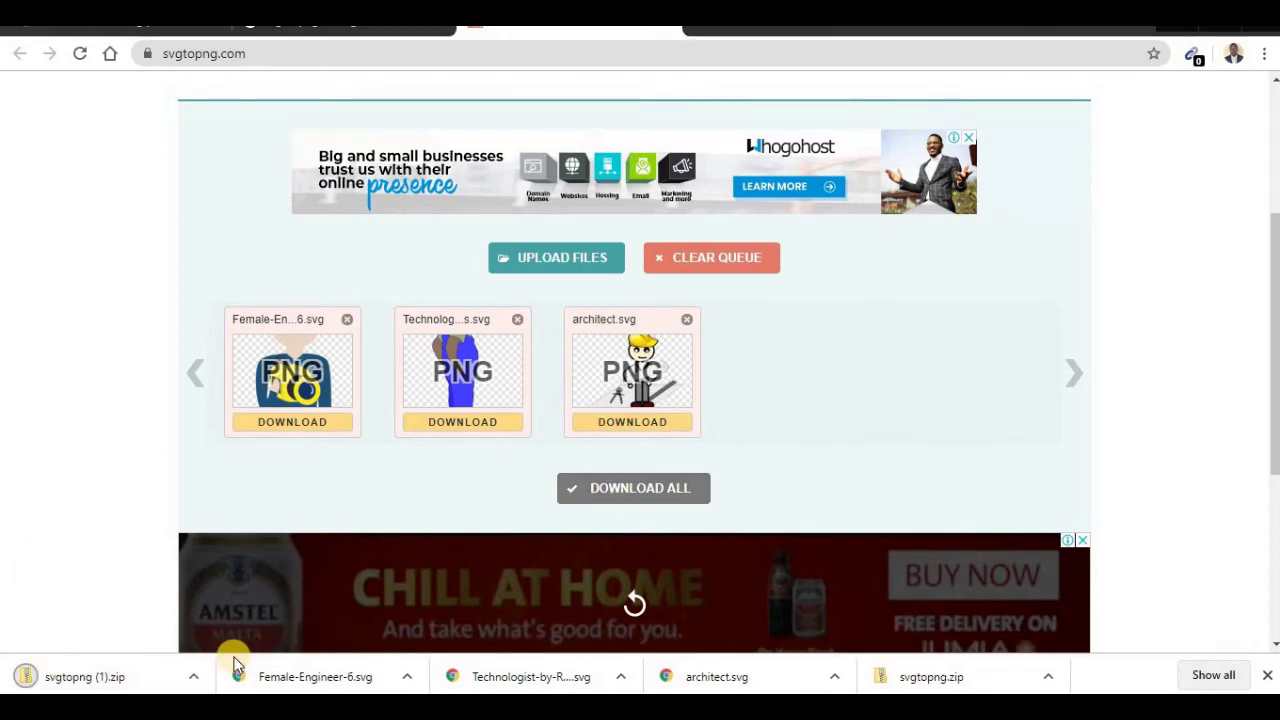
Transfer svgtopng (1).zip and the three engineer SVG files from Downloads into the Engineers folder of my library.
key(alt+Tab)
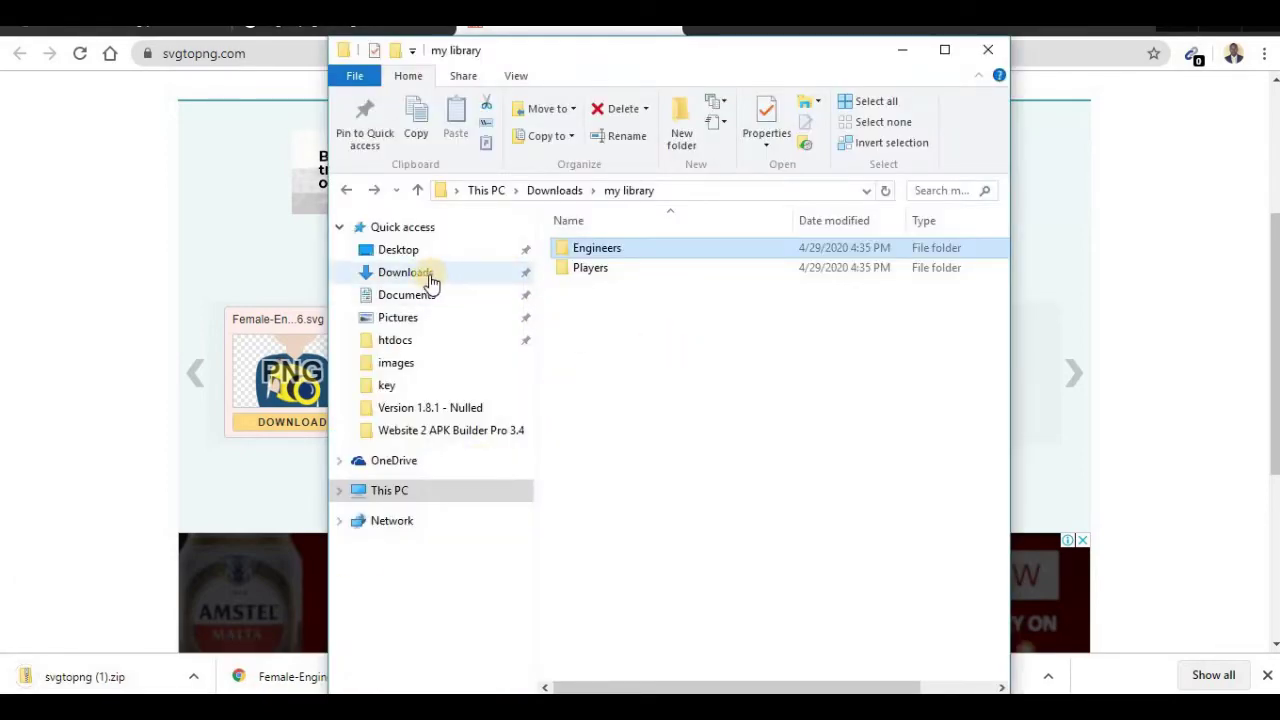
click(372, 261)
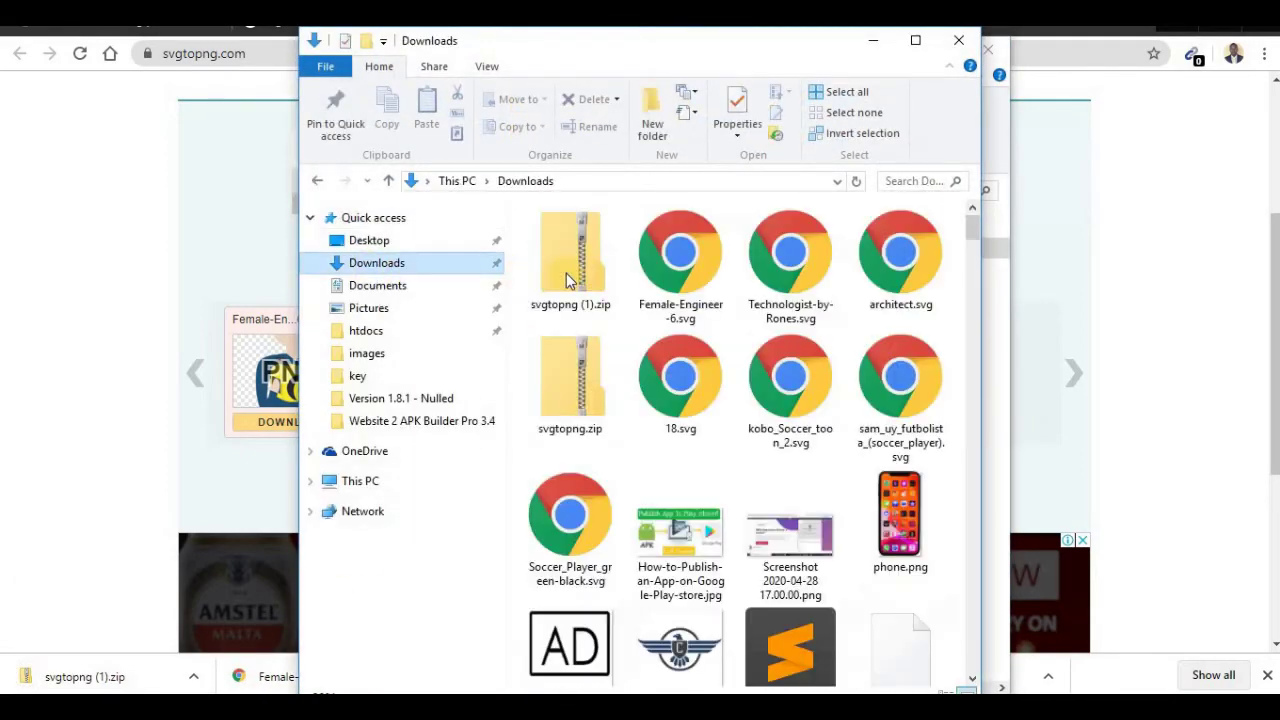
click(590, 279)
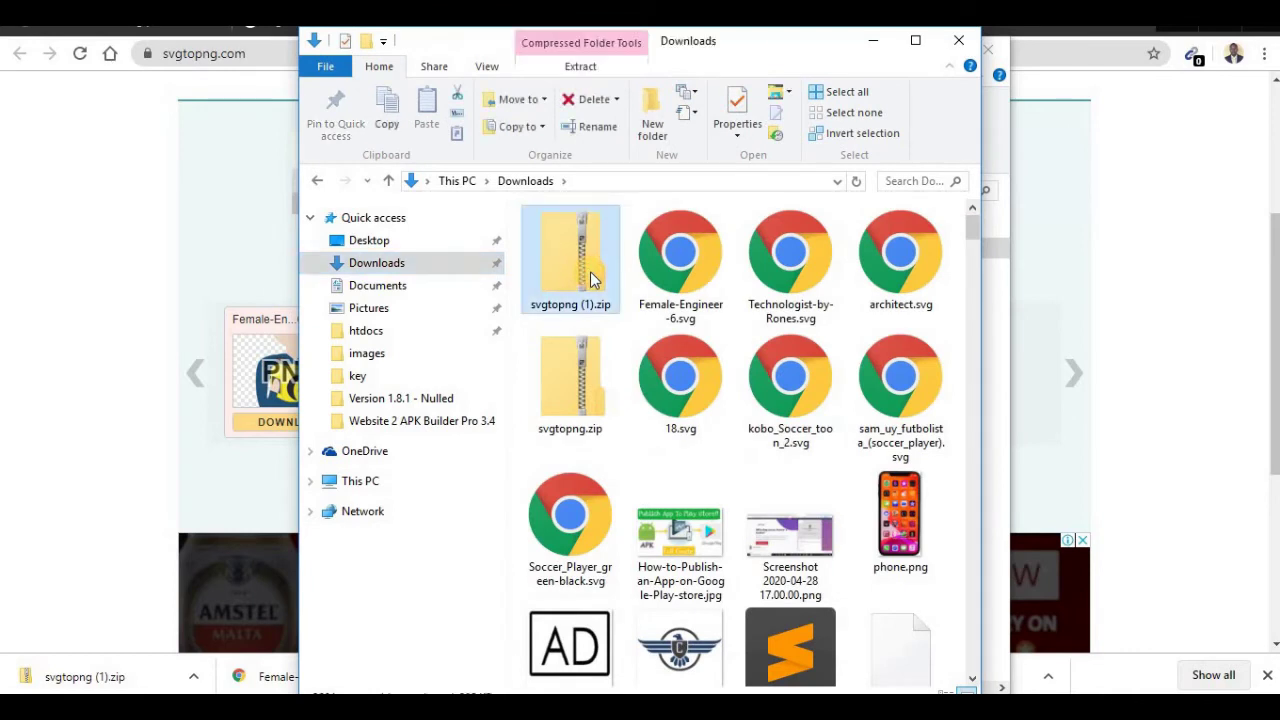
ctrl+click(684, 272)
ctrl+click(785, 272)
ctrl+click(893, 276)
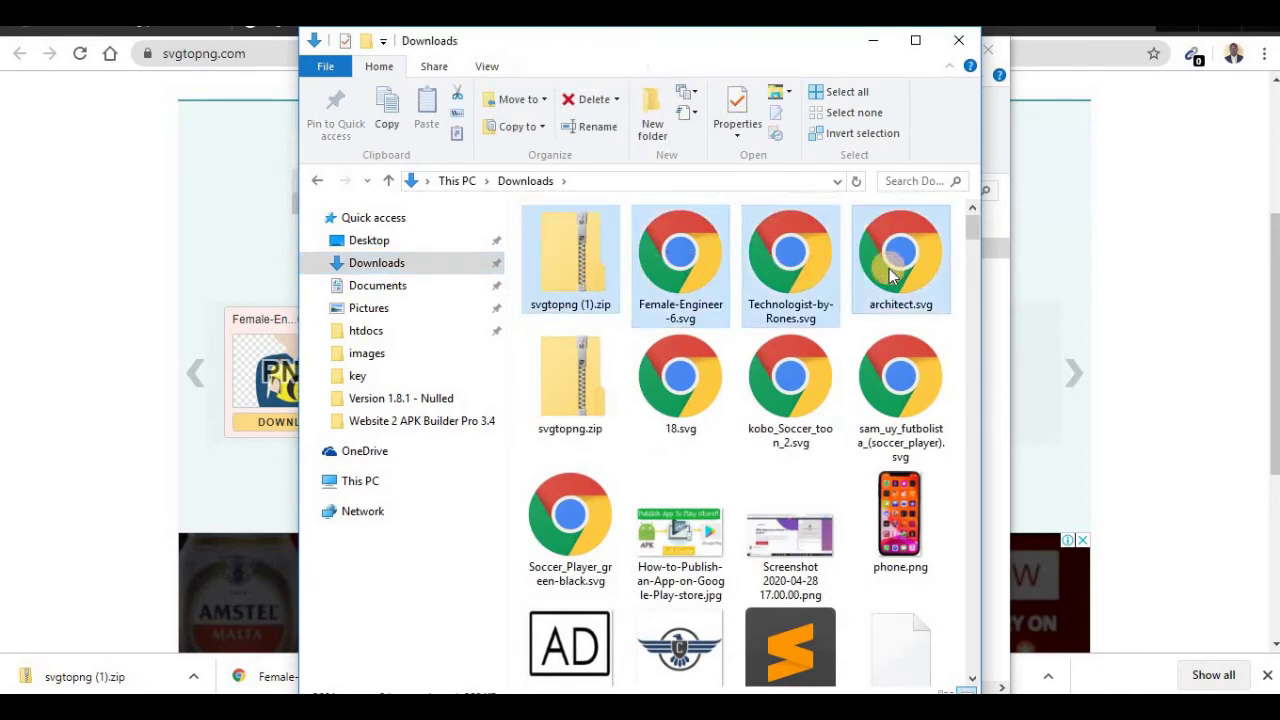
key(alt+Left)
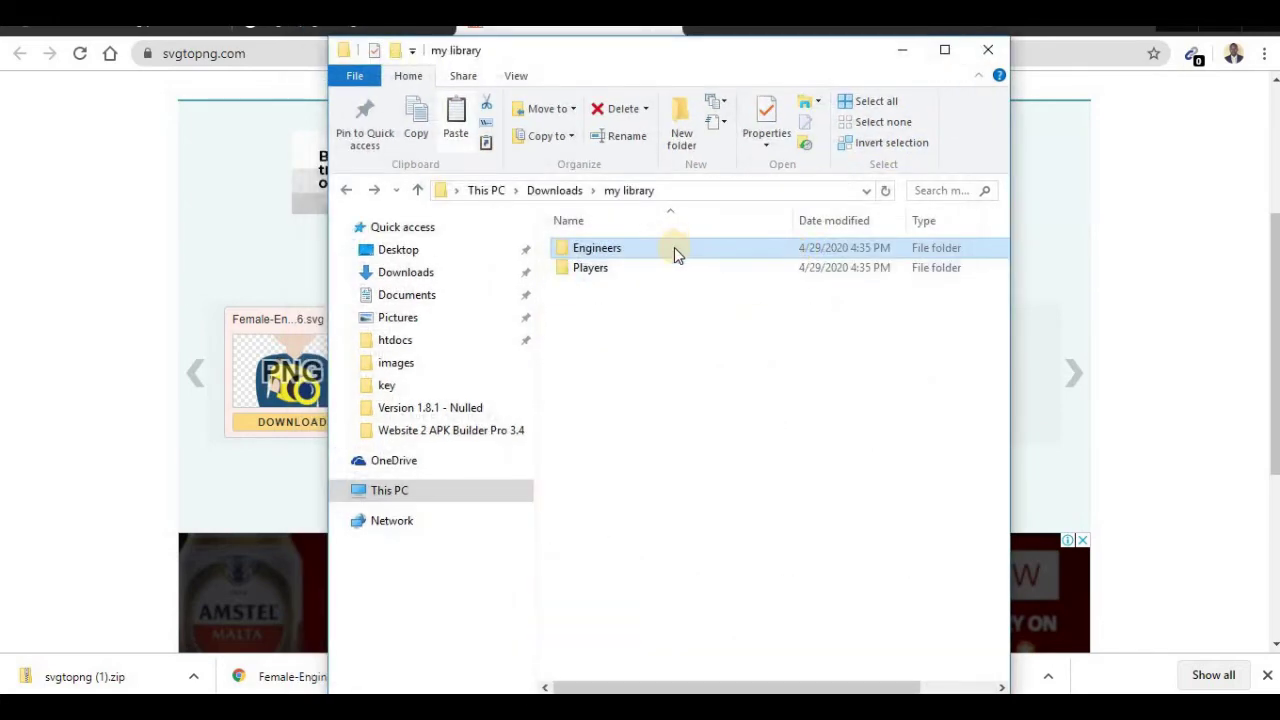
double_click(674, 248)
key(ctrl+v)
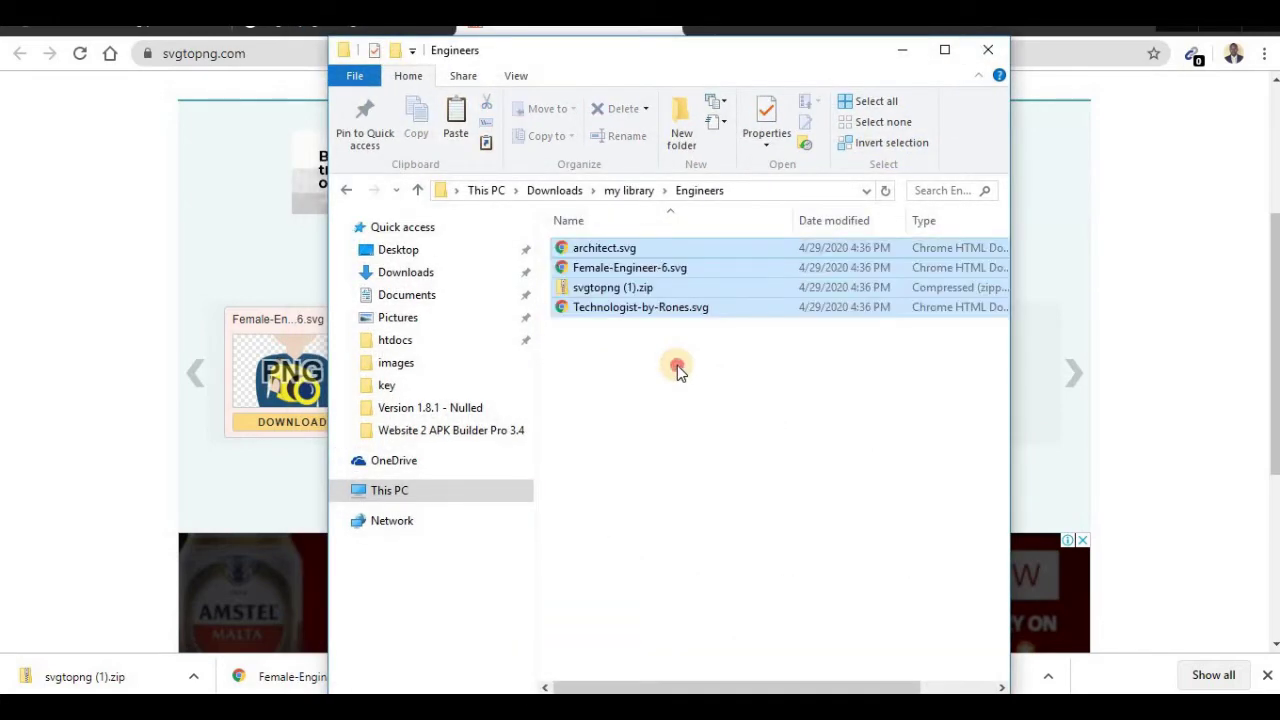
Extract svgtopng (1).zip into its own subfolder within Engineers and delete the zip file.
click(676, 365)
right_click(693, 287)
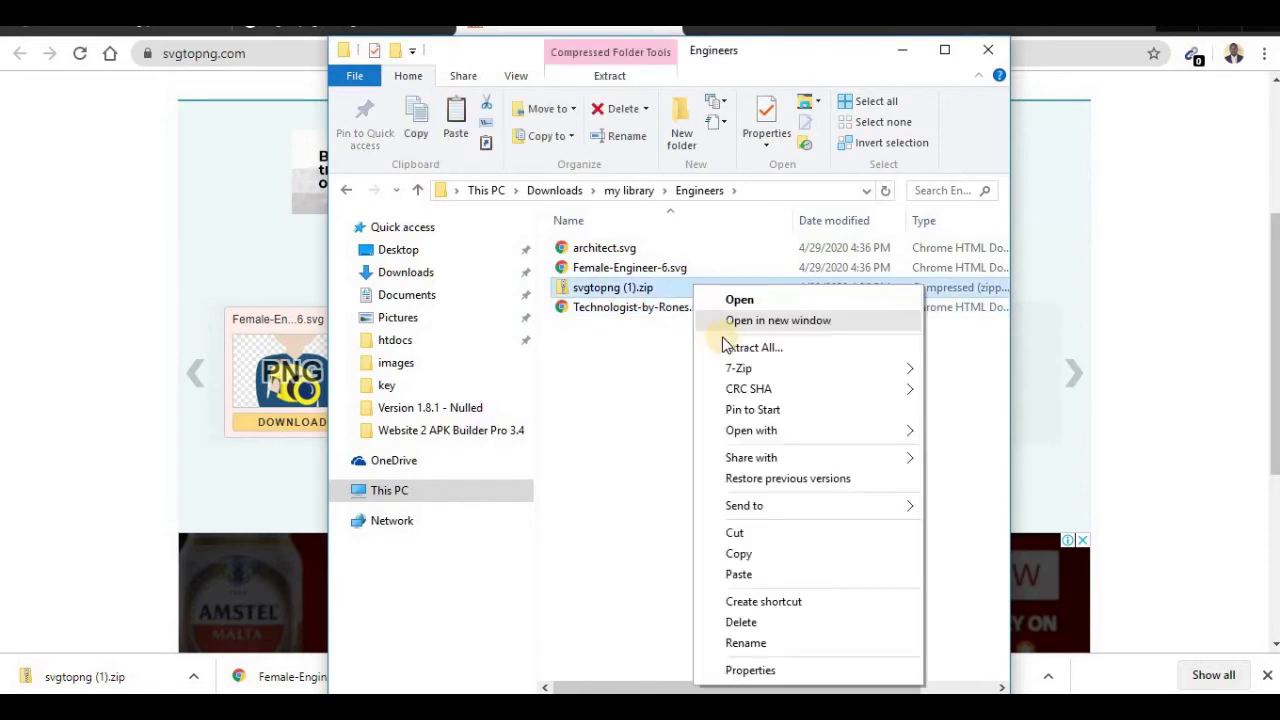
mouse_move(743, 368)
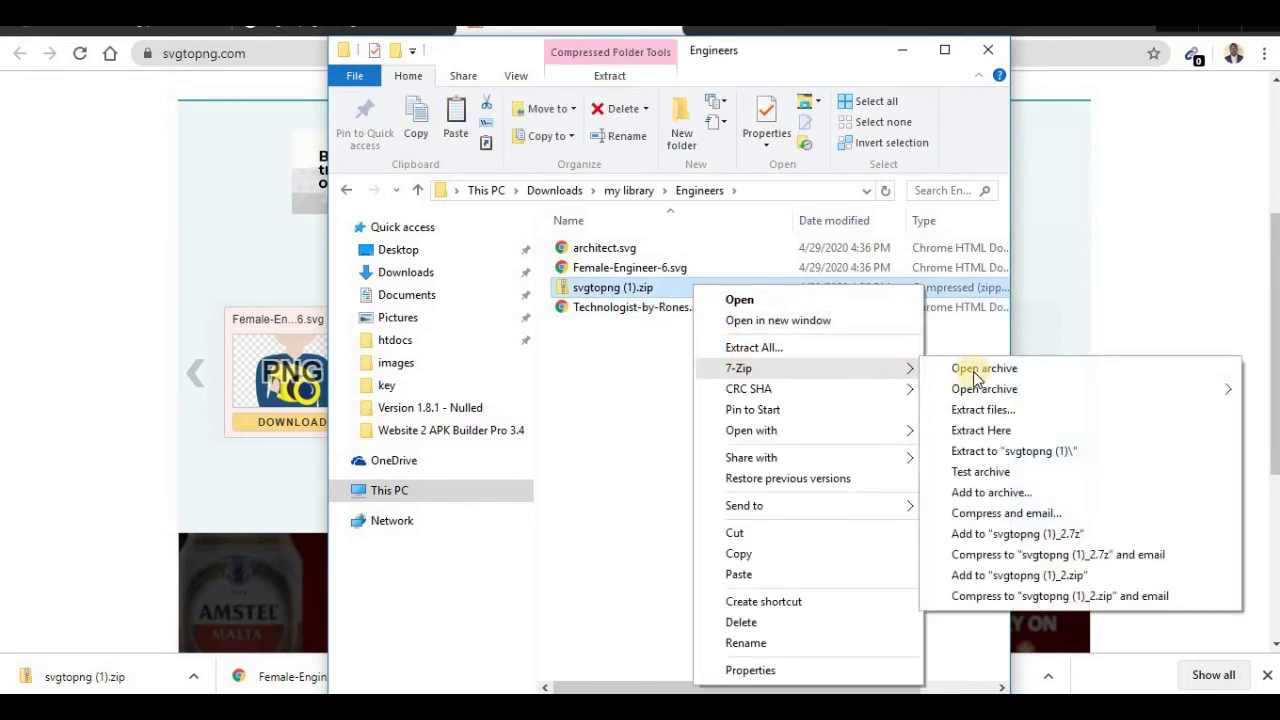
click(1015, 451)
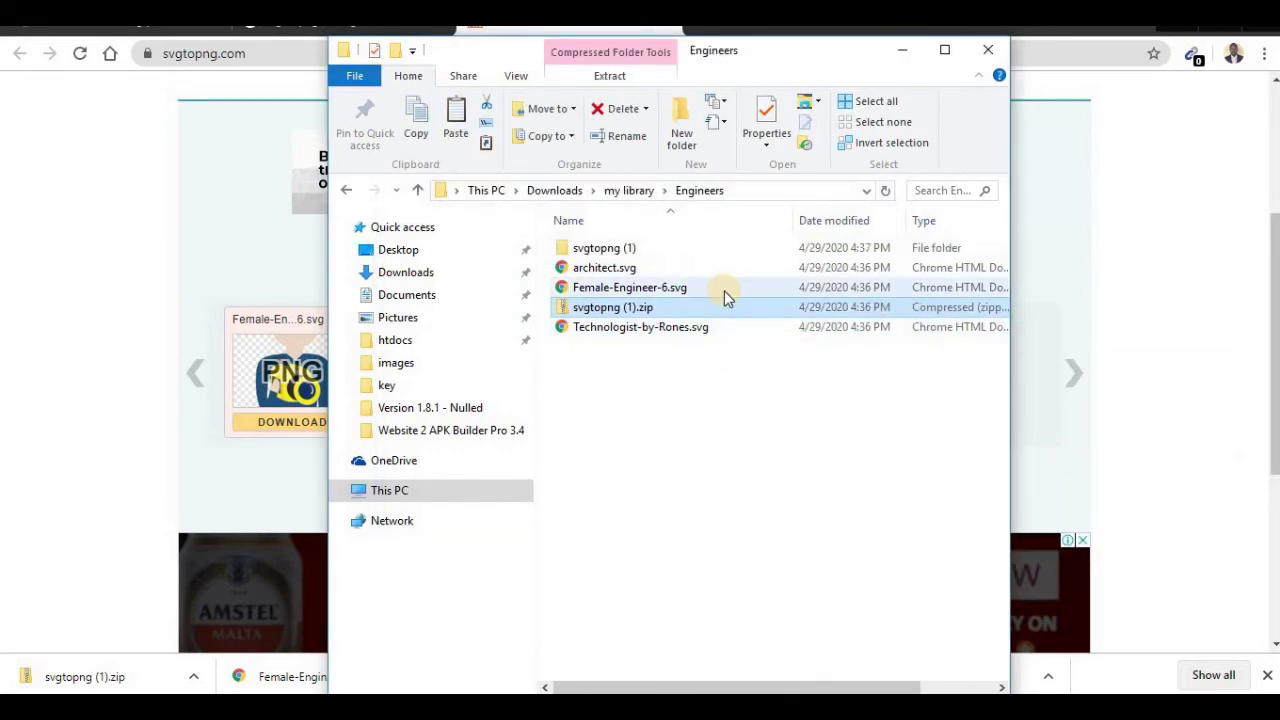
key(Delete)
Put the three PNG files from the svgtopng (1) subfolder directly into Engineers and delete that subfolder.
double_click(669, 249)
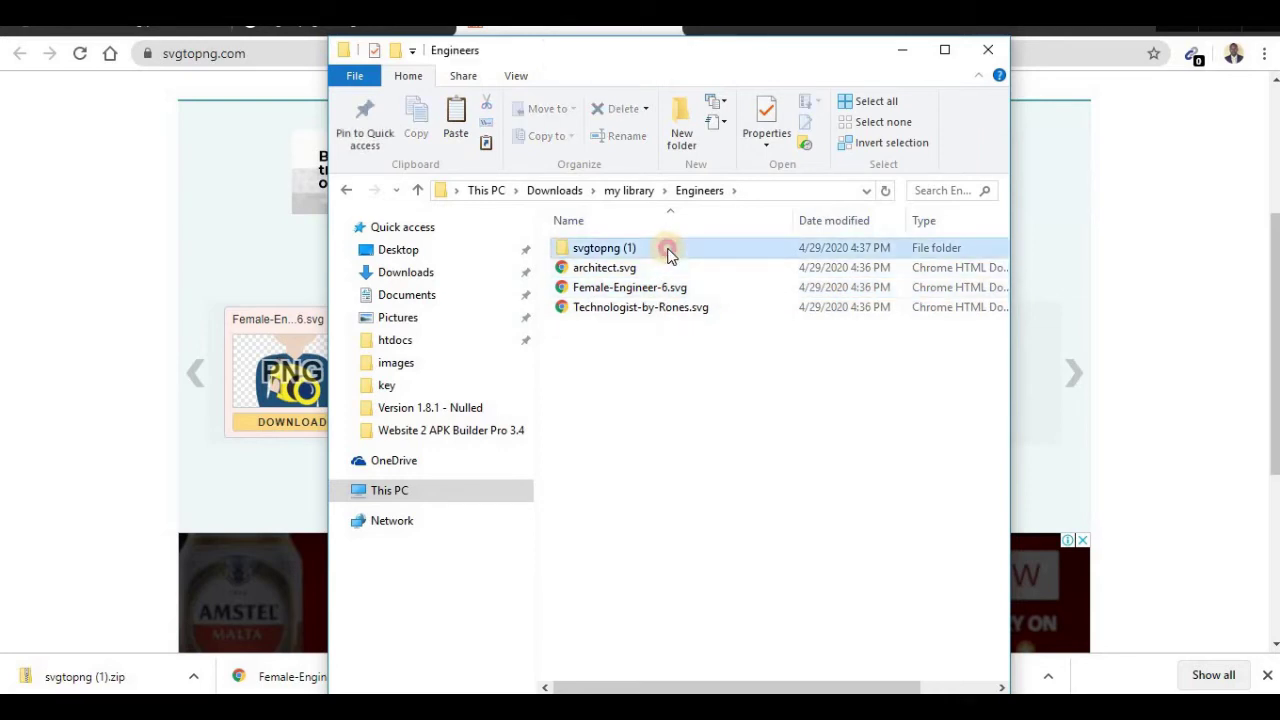
key(ctrl+a)
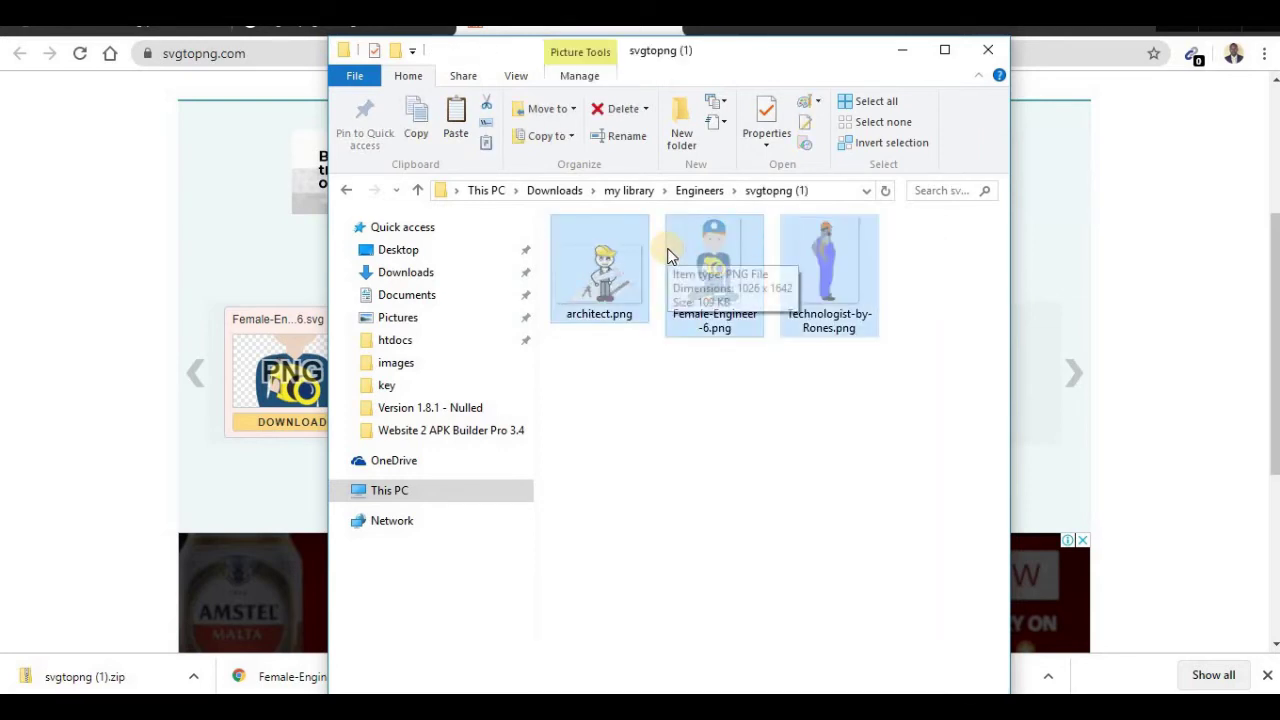
key(alt+Left)
key(ctrl+v)
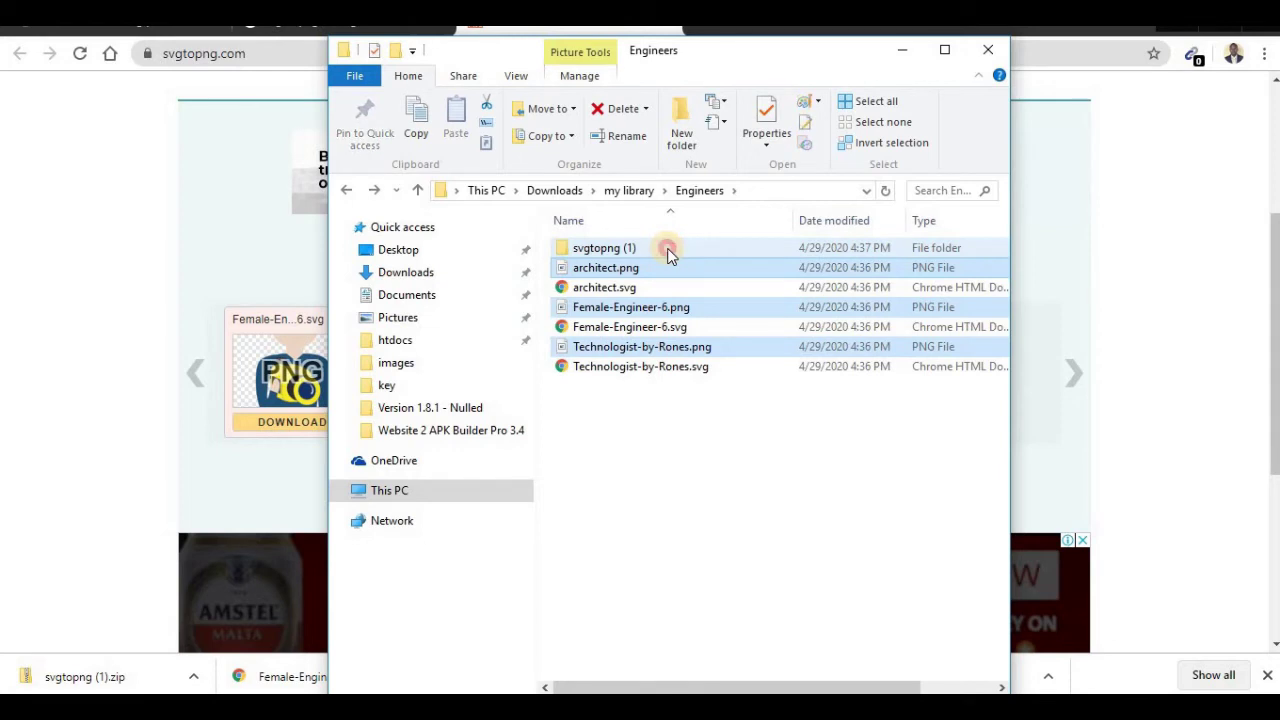
click(669, 252)
key(Delete)
click(697, 414)
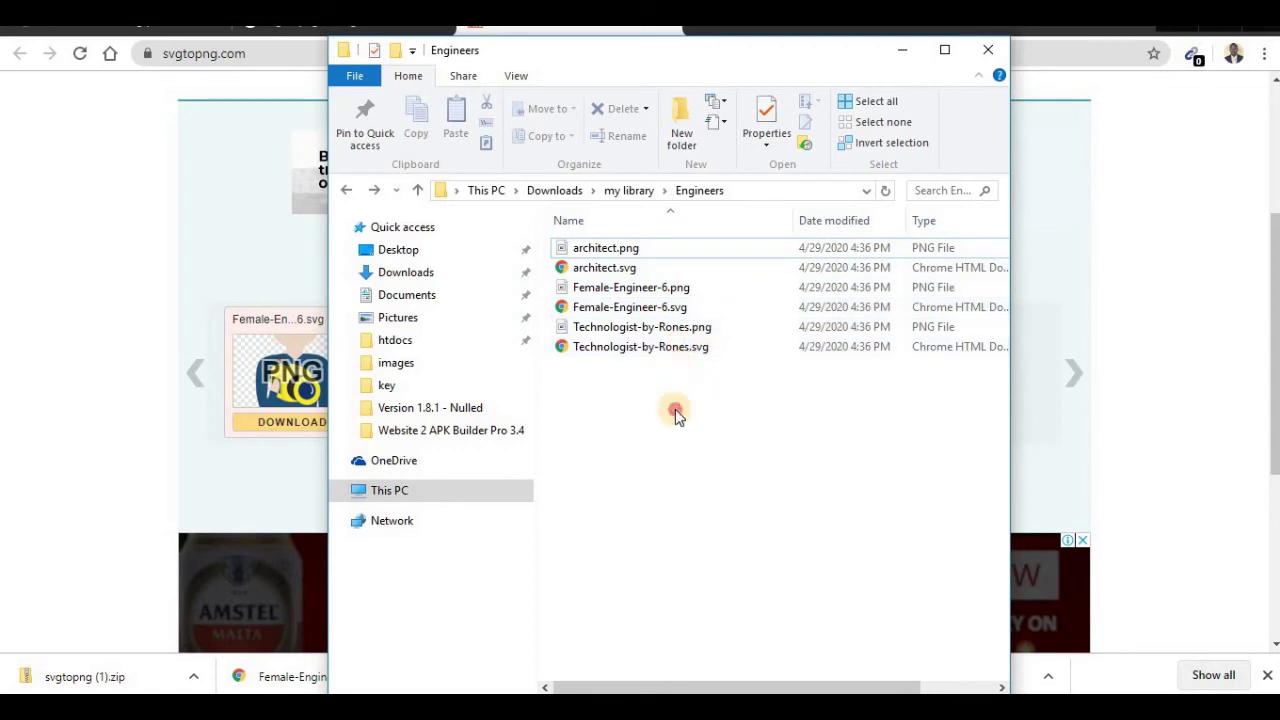
Compress the Engineers and Players folders inside my library into one zipped folder.
key(BackSpace)
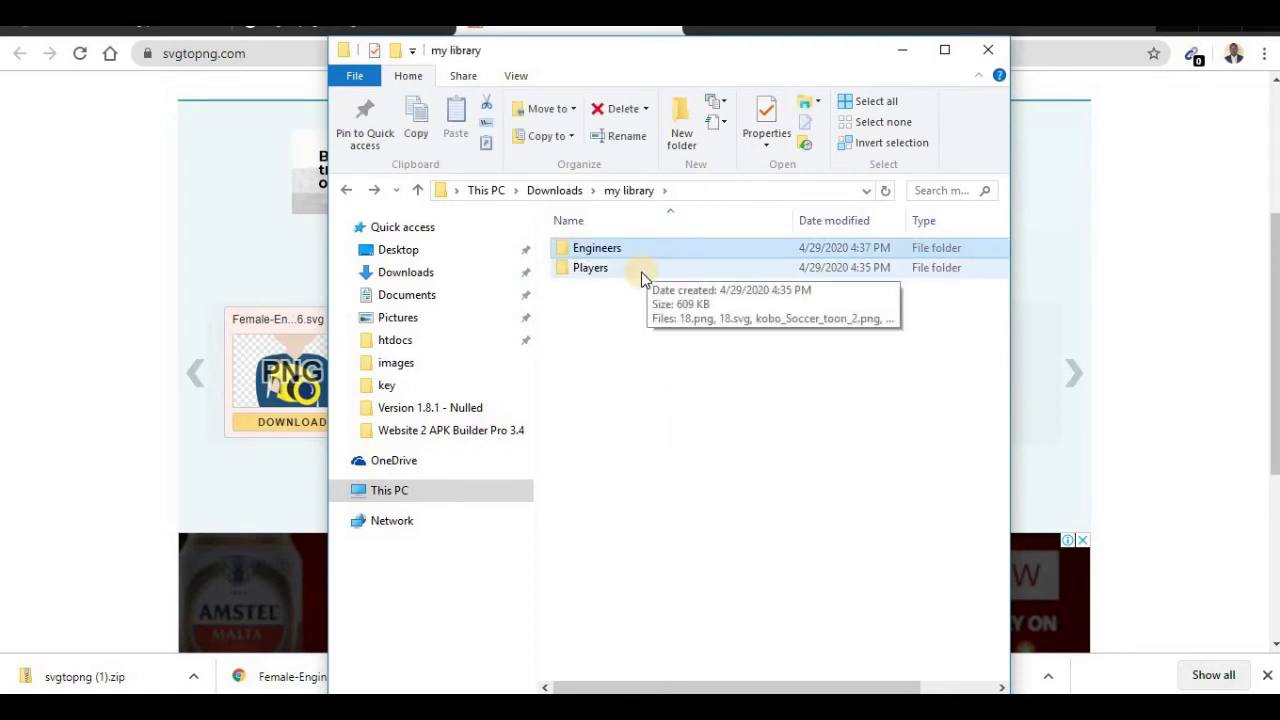
click(341, 192)
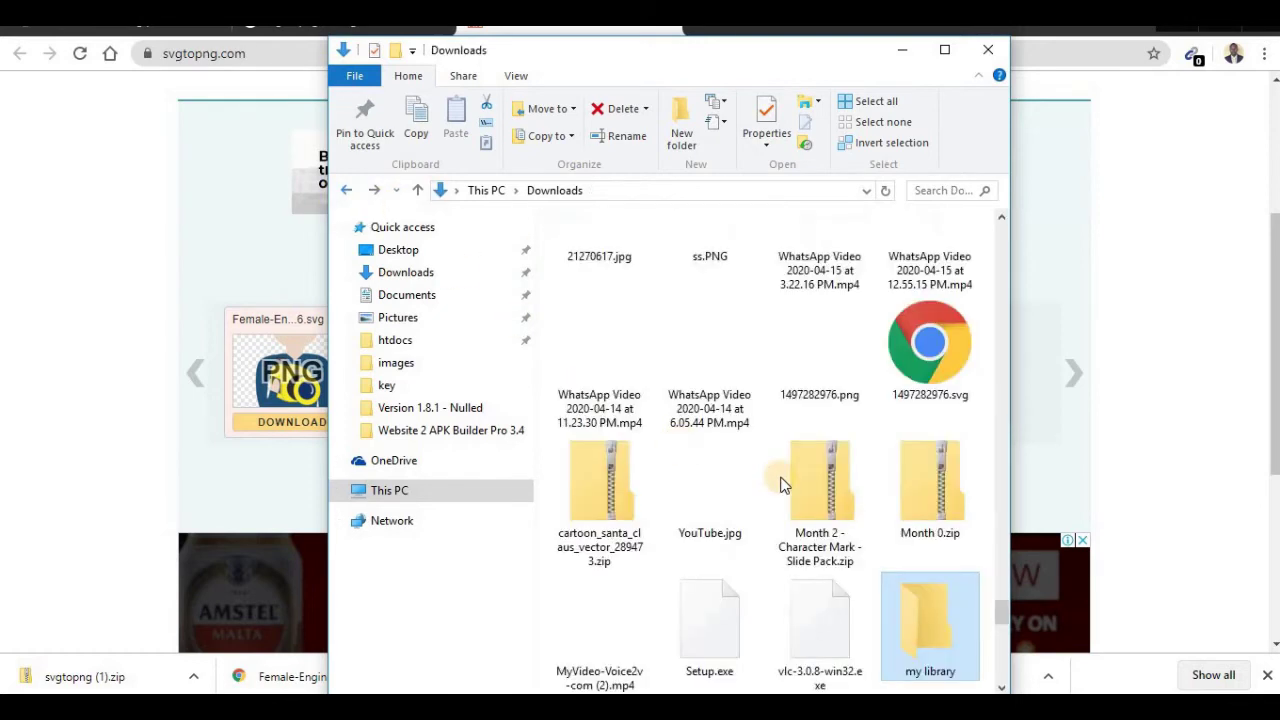
double_click(926, 630)
drag(648, 375, 655, 248)
right_click(704, 262)
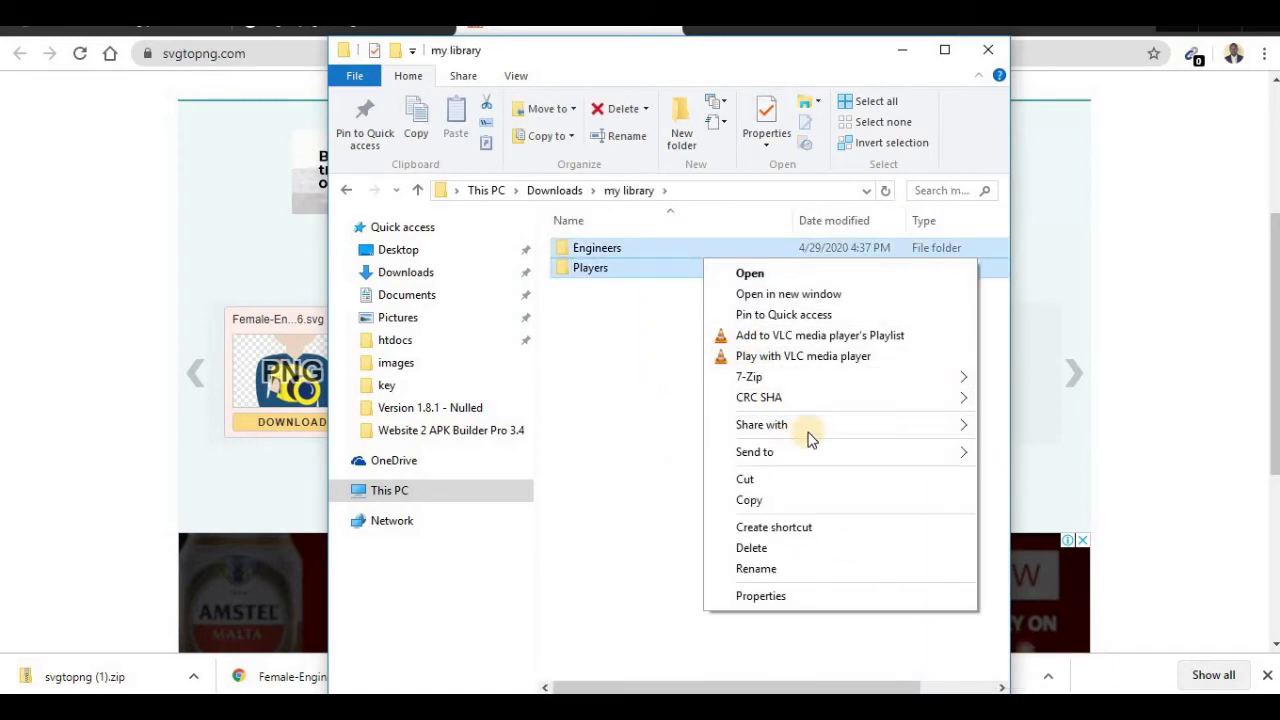
mouse_move(883, 451)
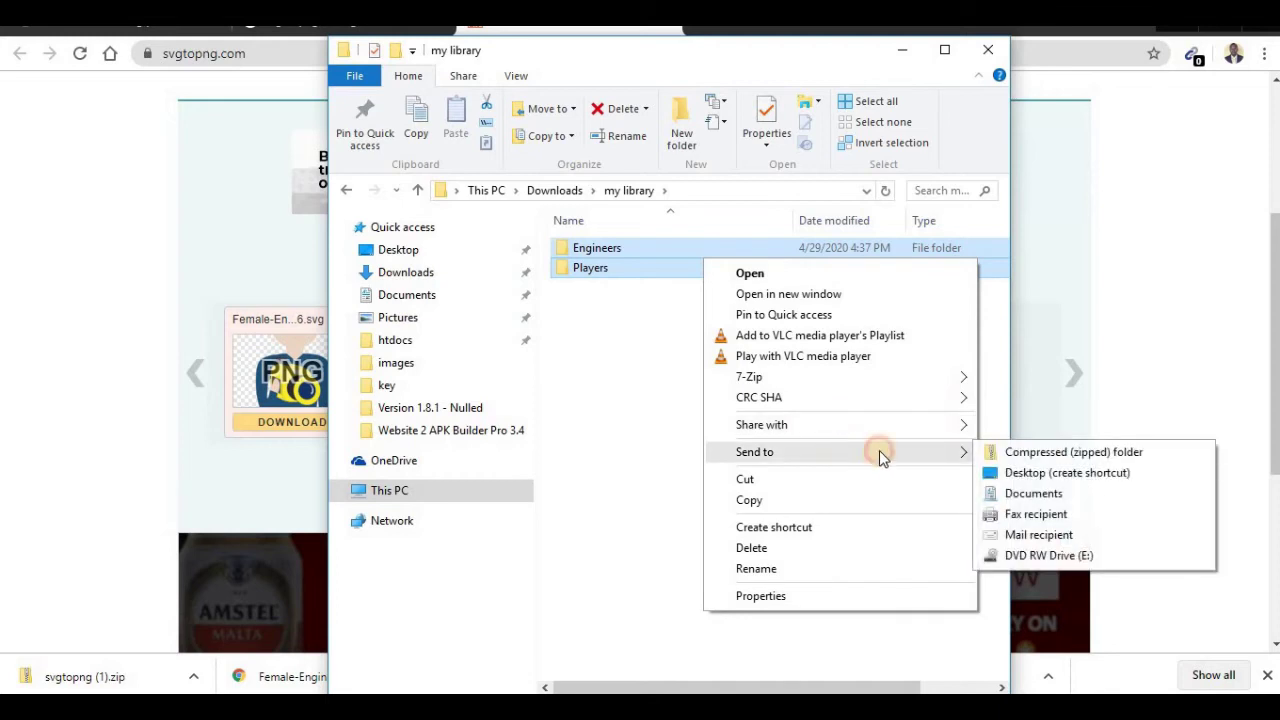
click(1025, 449)
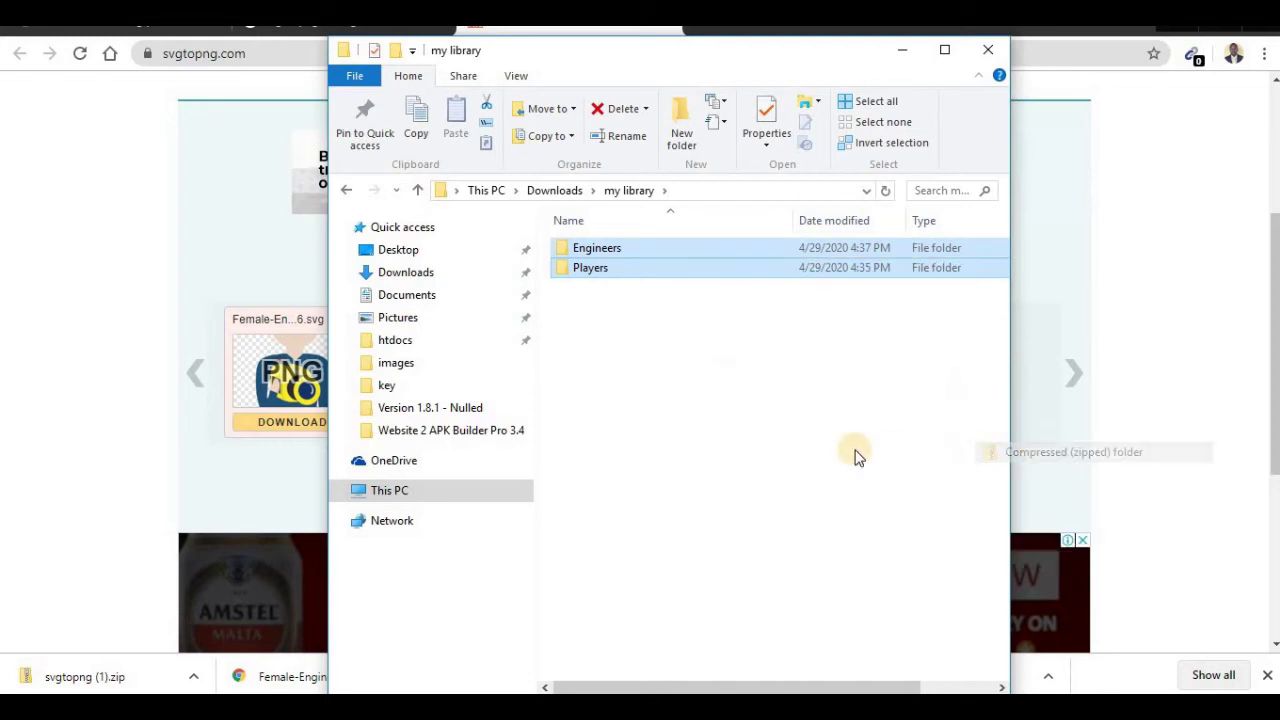
click(803, 443)
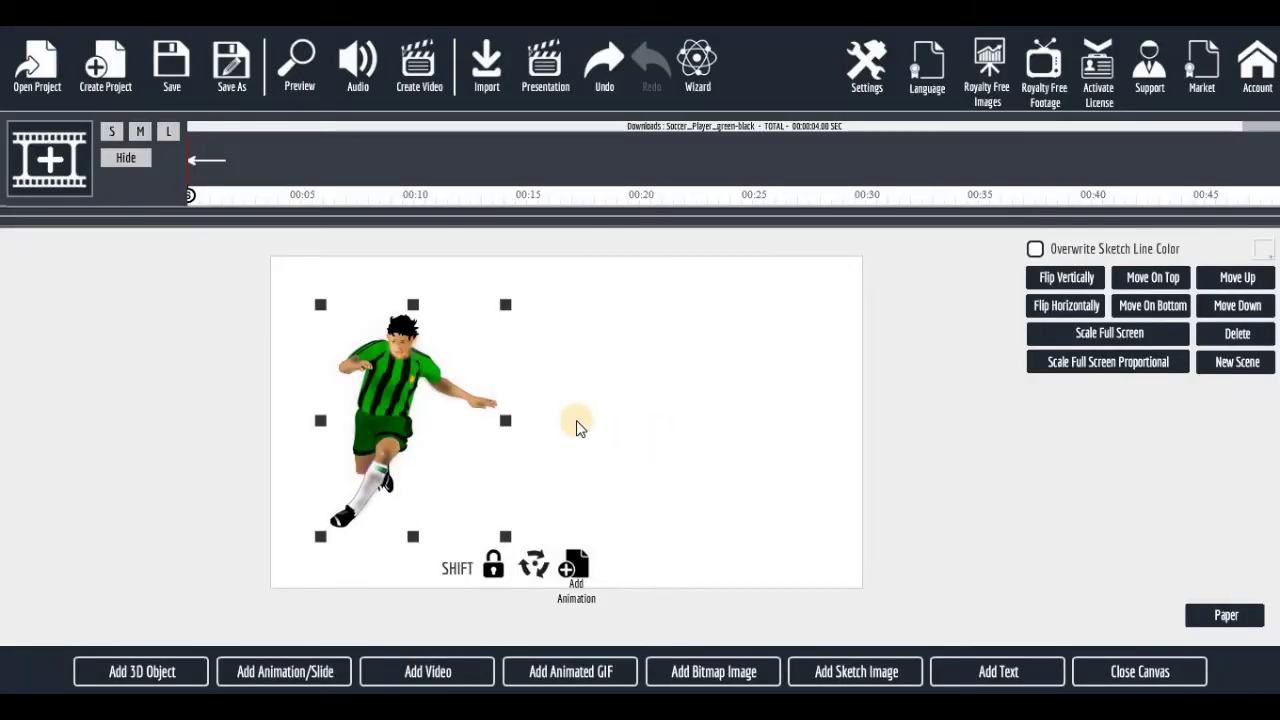
In Explaindio, delete the soccer player sketch from the canvas and look through the category folders in the sketch image gallery.
click(1220, 336)
click(846, 672)
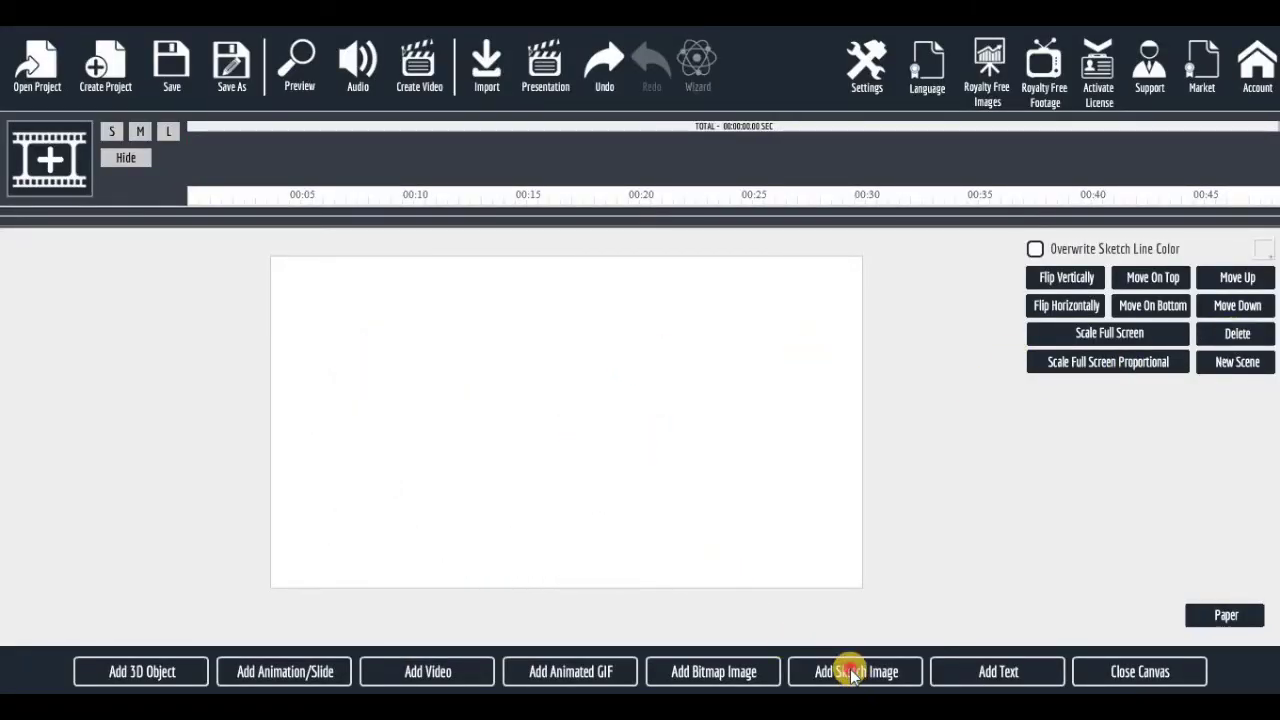
scroll(265, 310, down, 4)
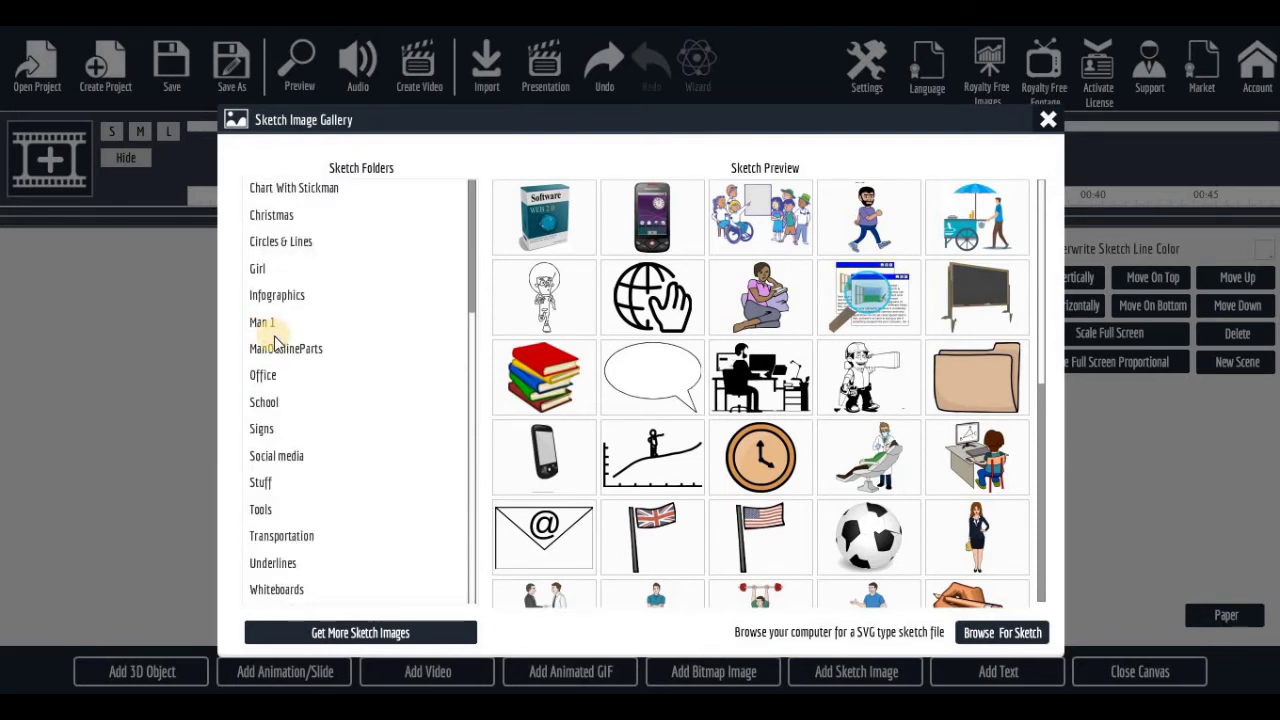
scroll(289, 400, up, 4)
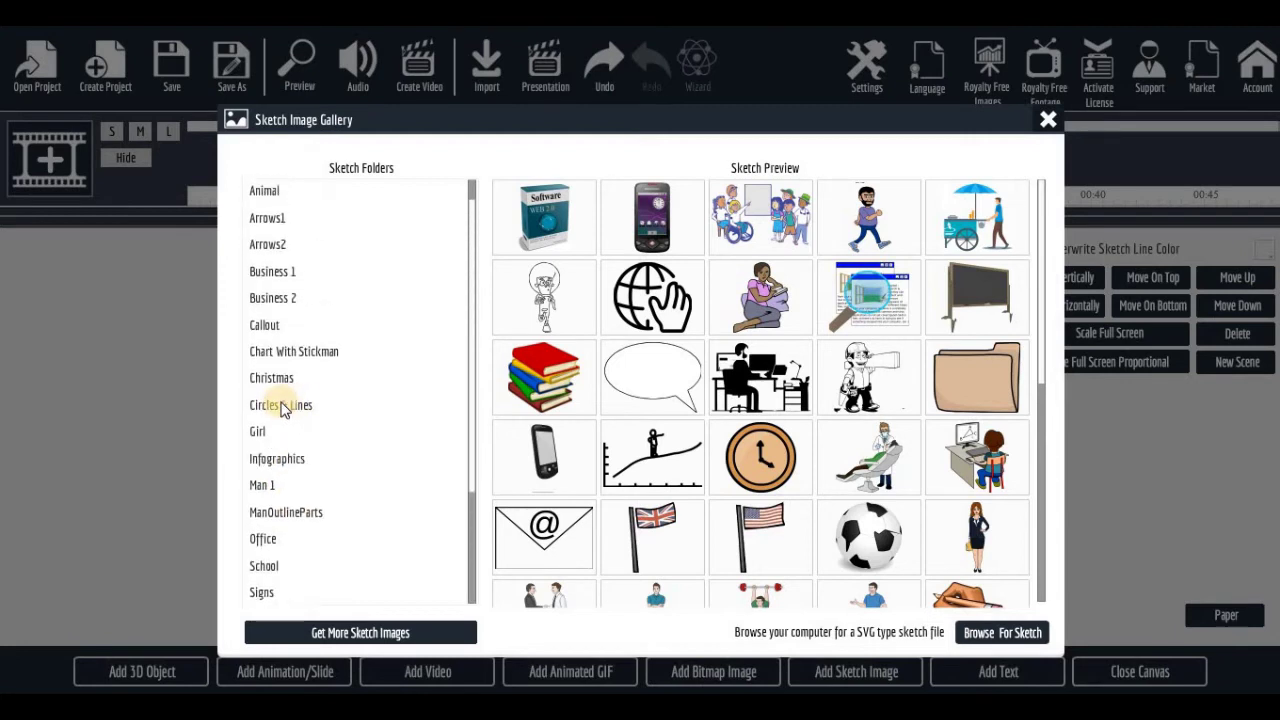
scroll(289, 403, down, 3)
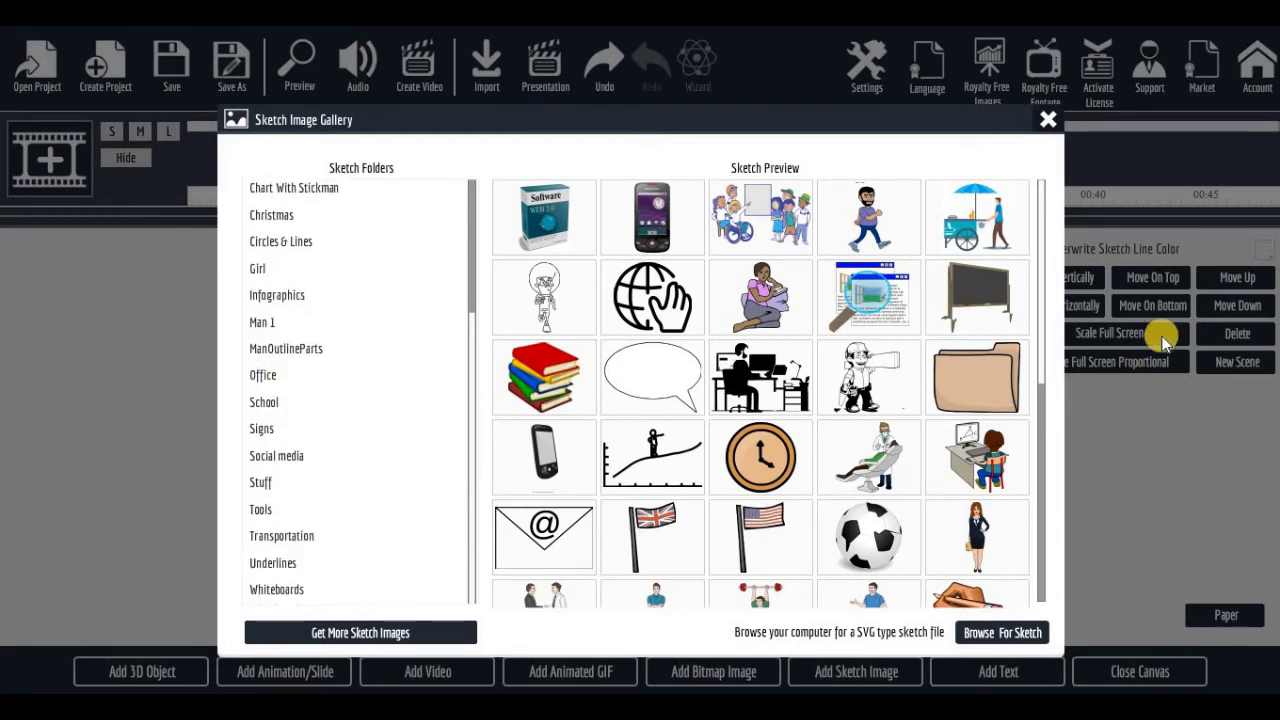
click(1046, 118)
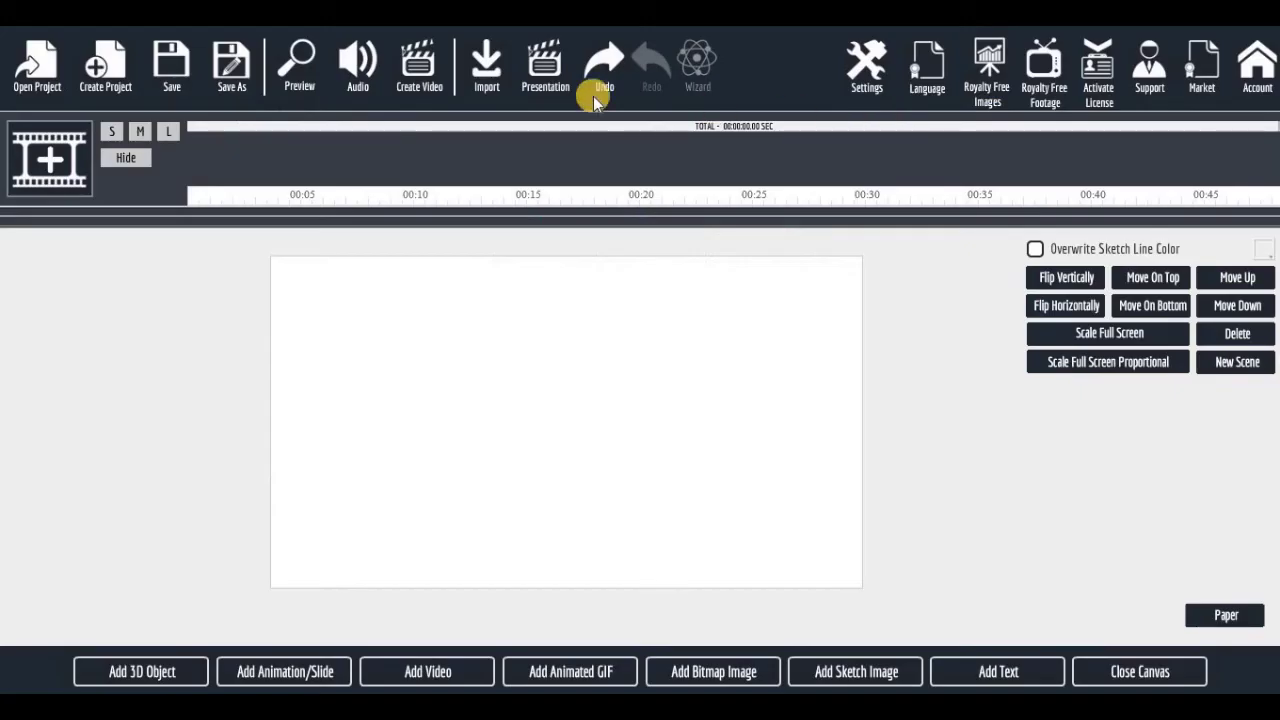
Import Players.zip from the my library folder in Downloads as a sketch pack and close the import window.
click(482, 54)
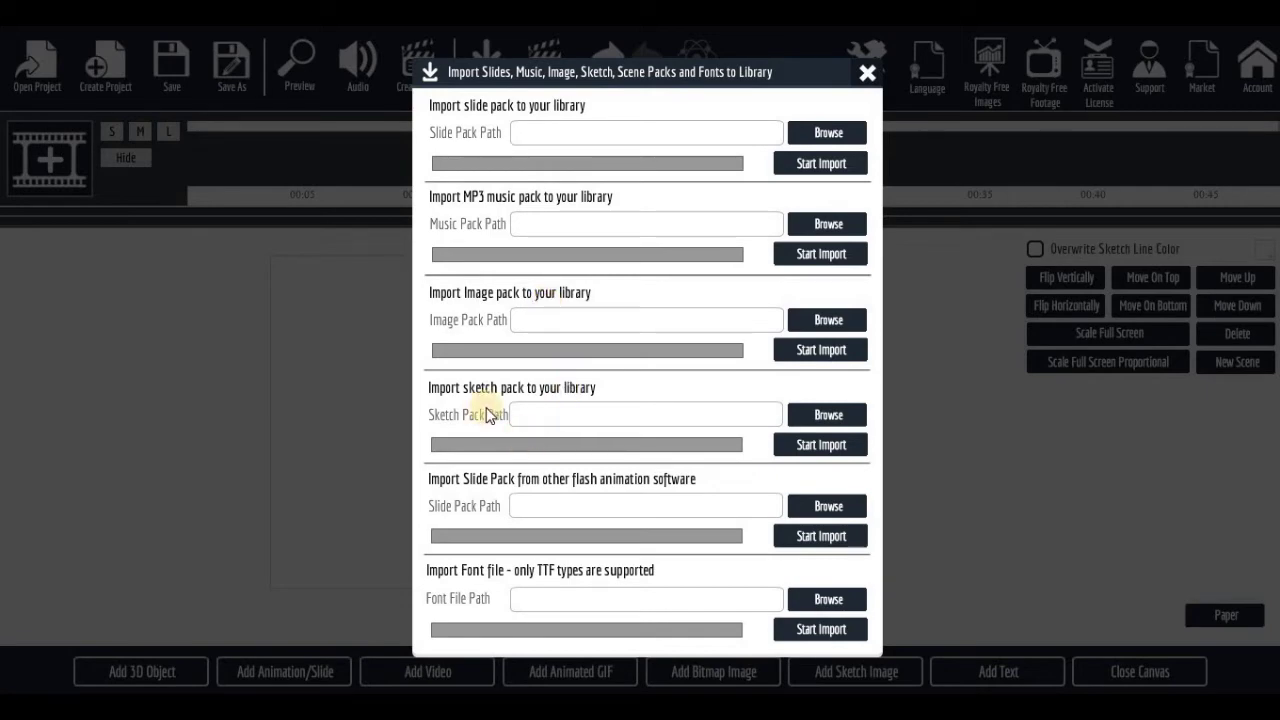
click(828, 416)
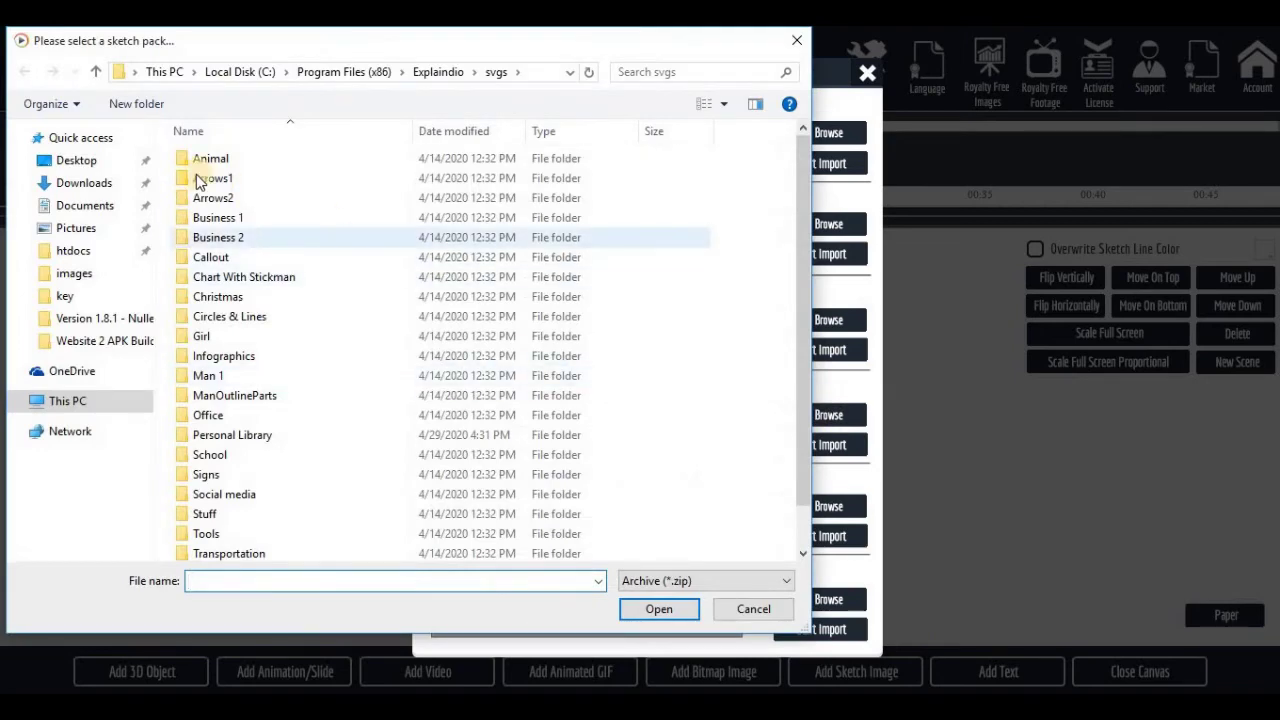
click(97, 186)
click(351, 230)
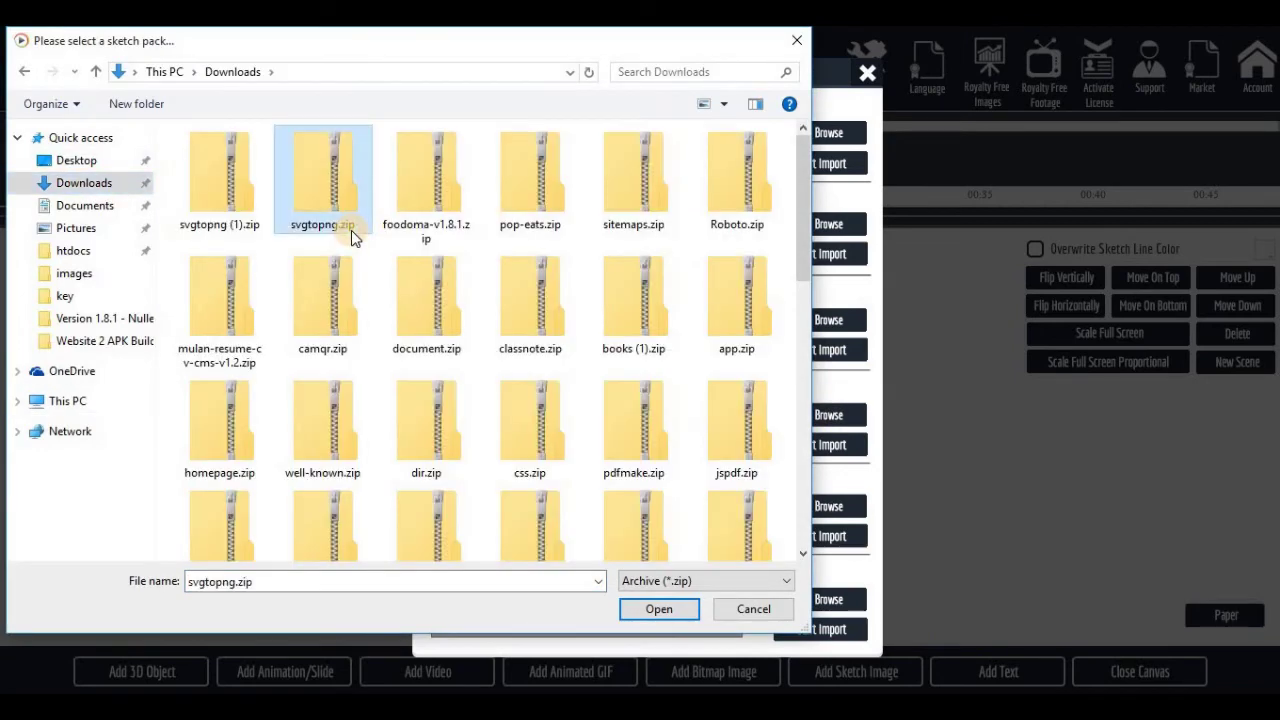
key(m)
key(m)
key(m)
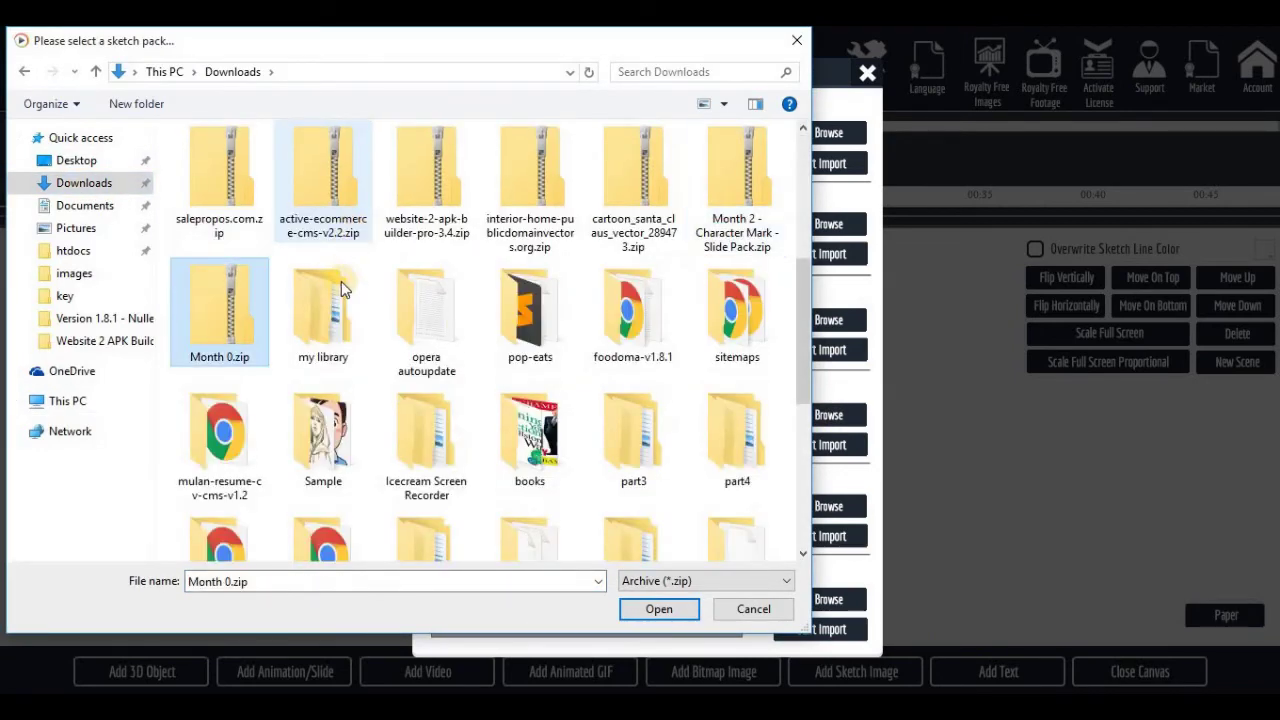
click(330, 323)
double_click(330, 323)
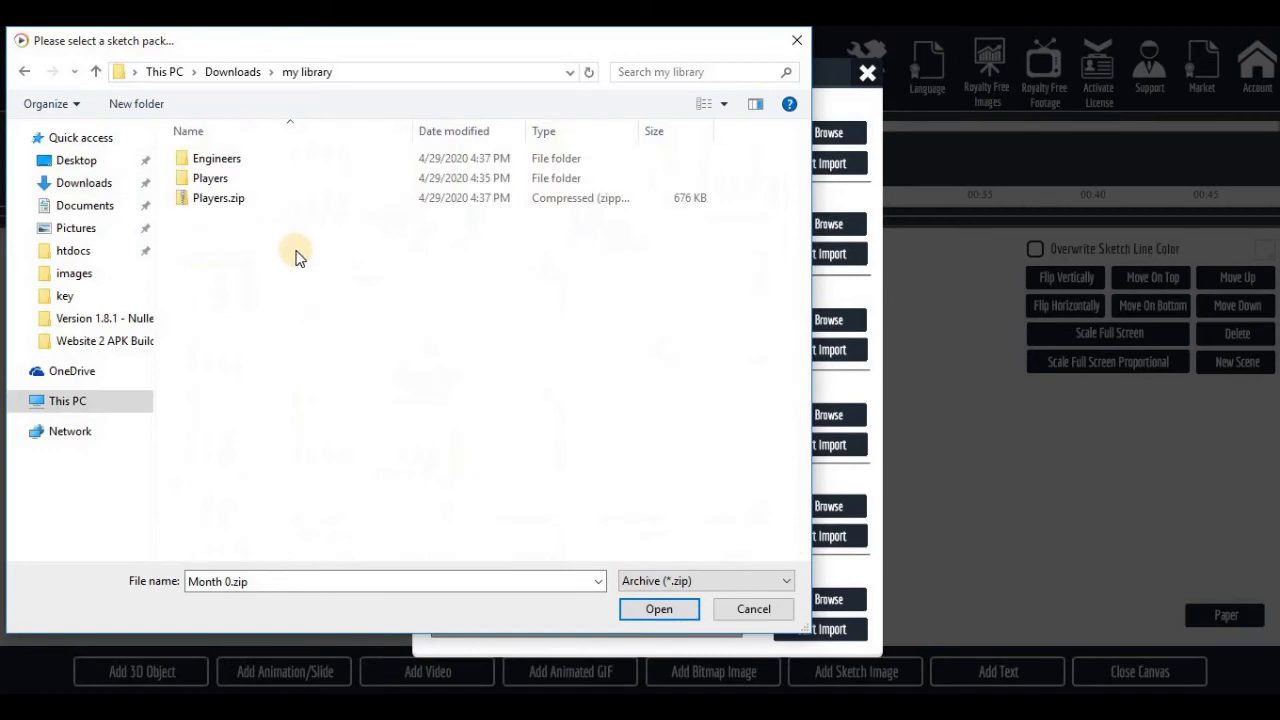
double_click(279, 203)
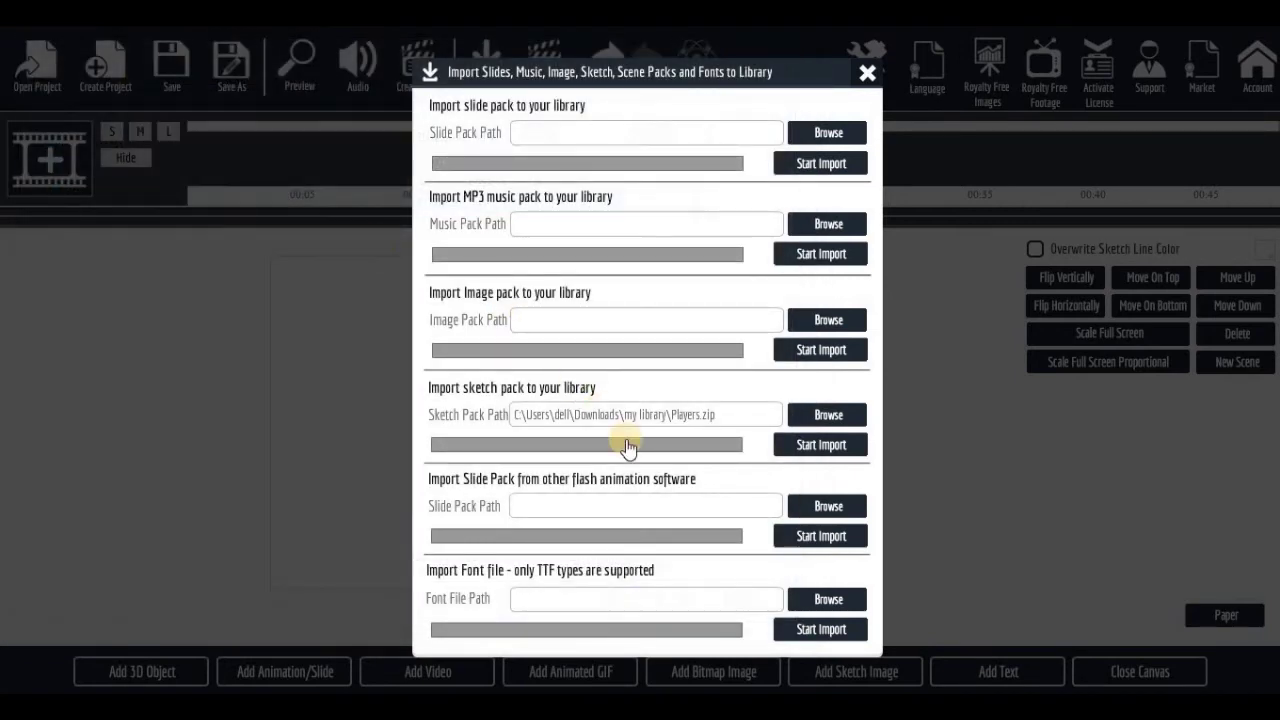
click(822, 447)
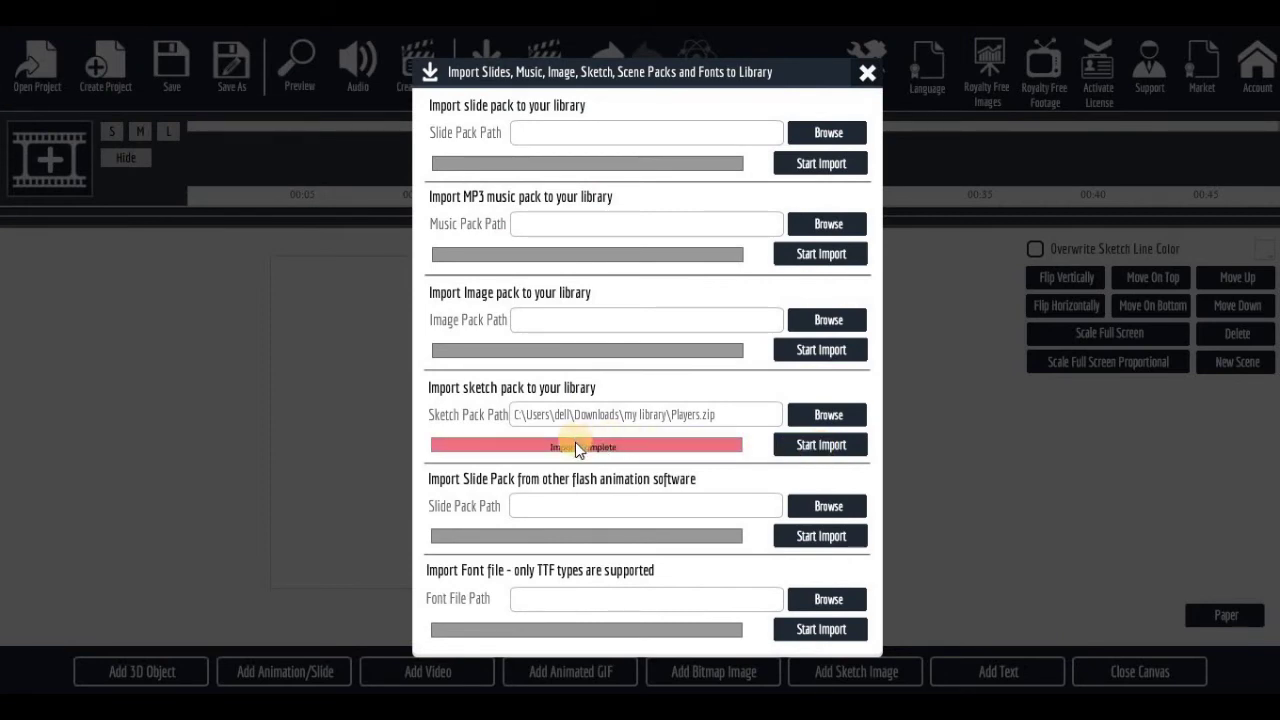
click(866, 74)
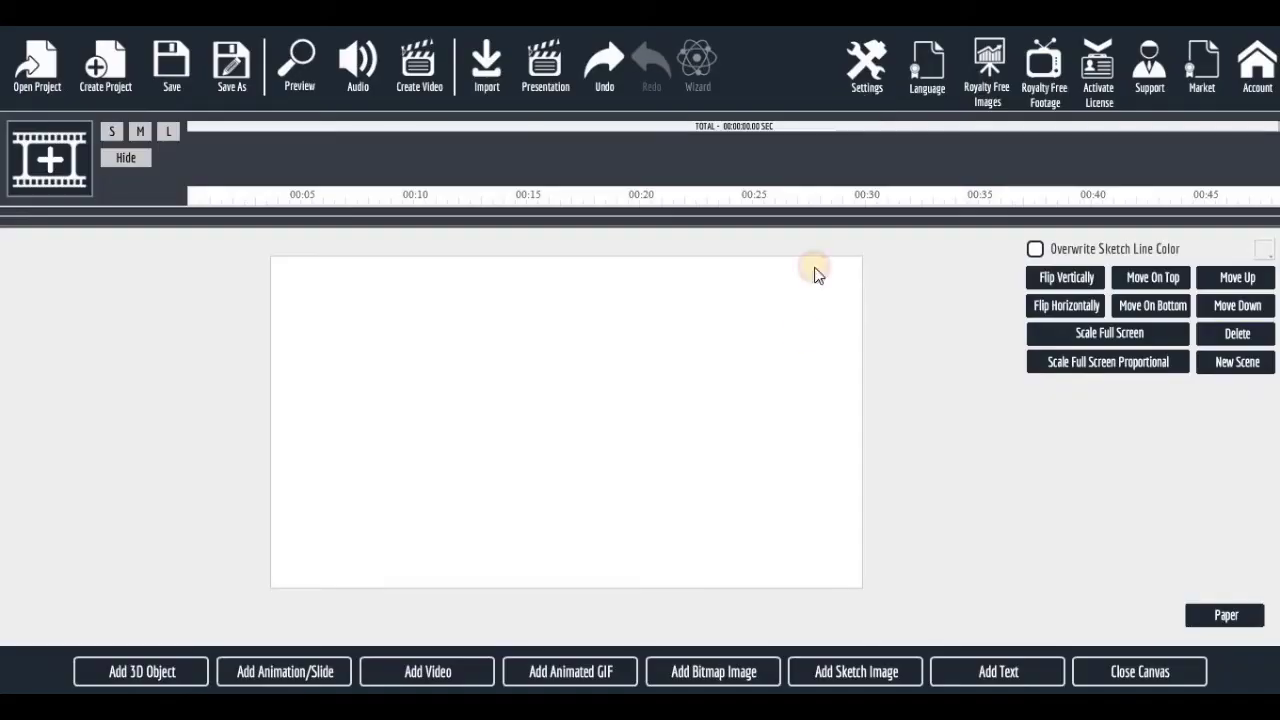
Check the sketches in the Engineers and Players folders of the sketch image gallery, and close the gallery.
click(855, 672)
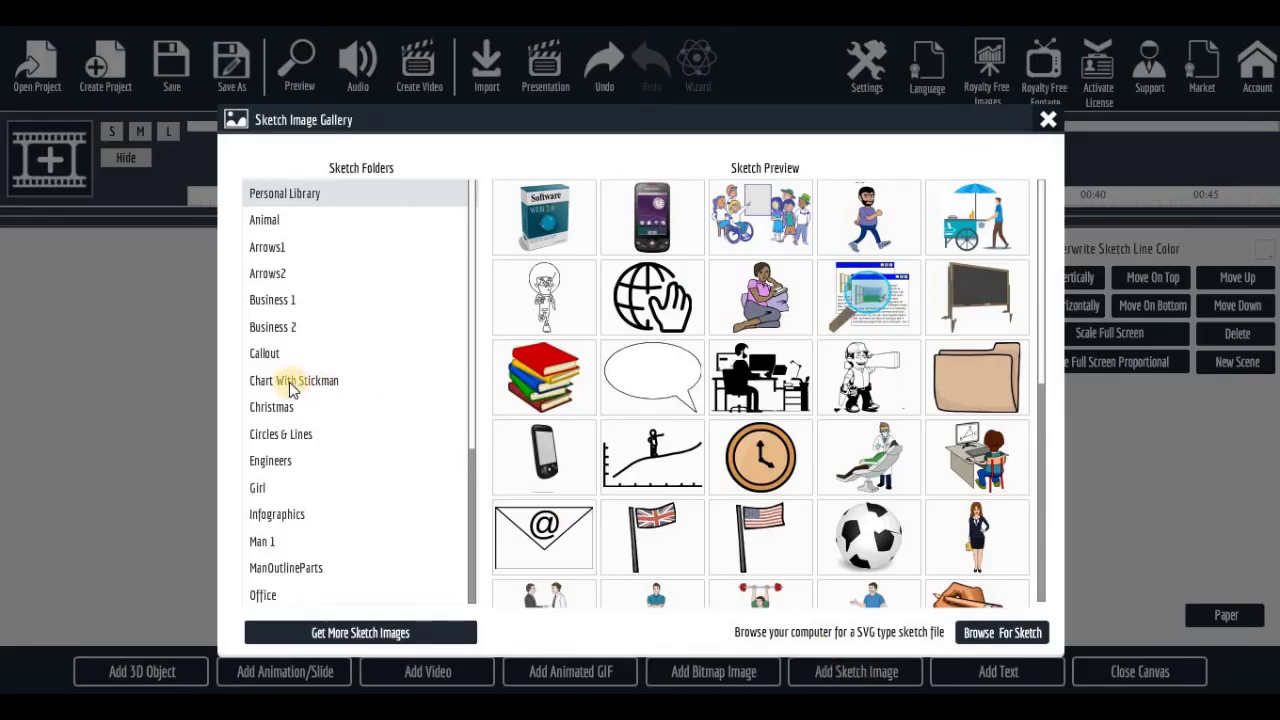
scroll(290, 390, down, 1)
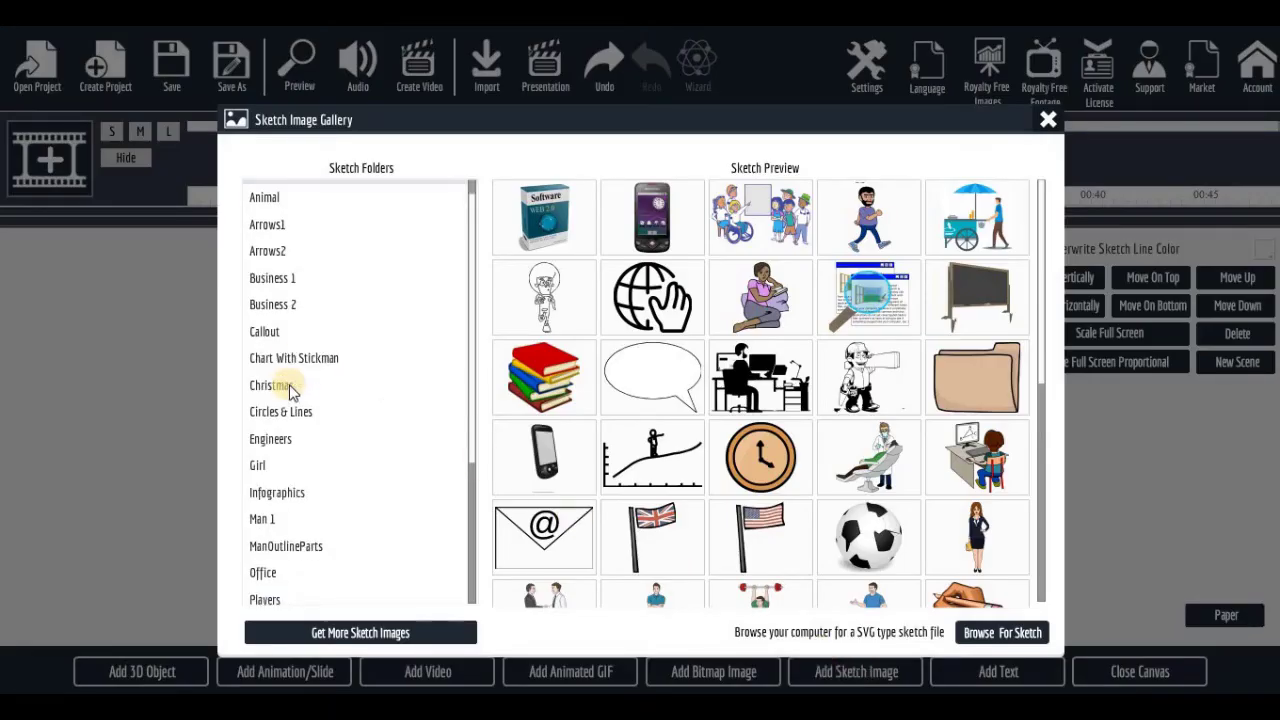
click(272, 442)
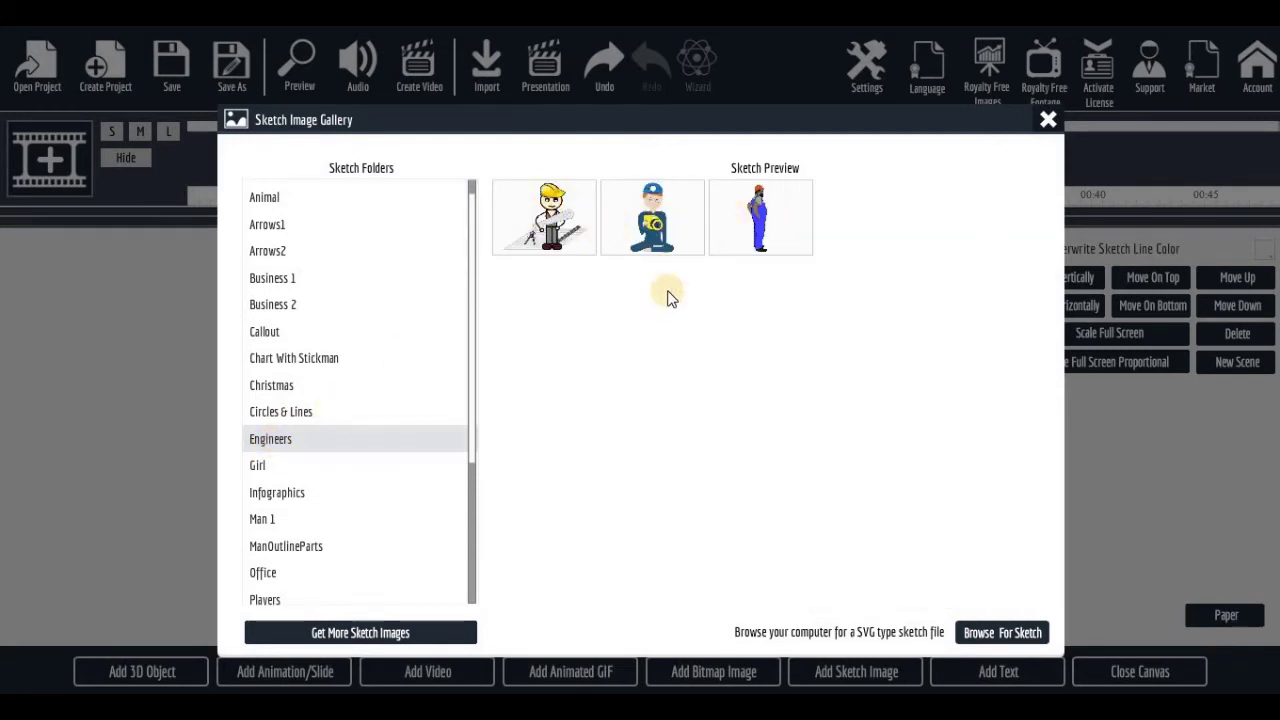
scroll(340, 490, down, 1)
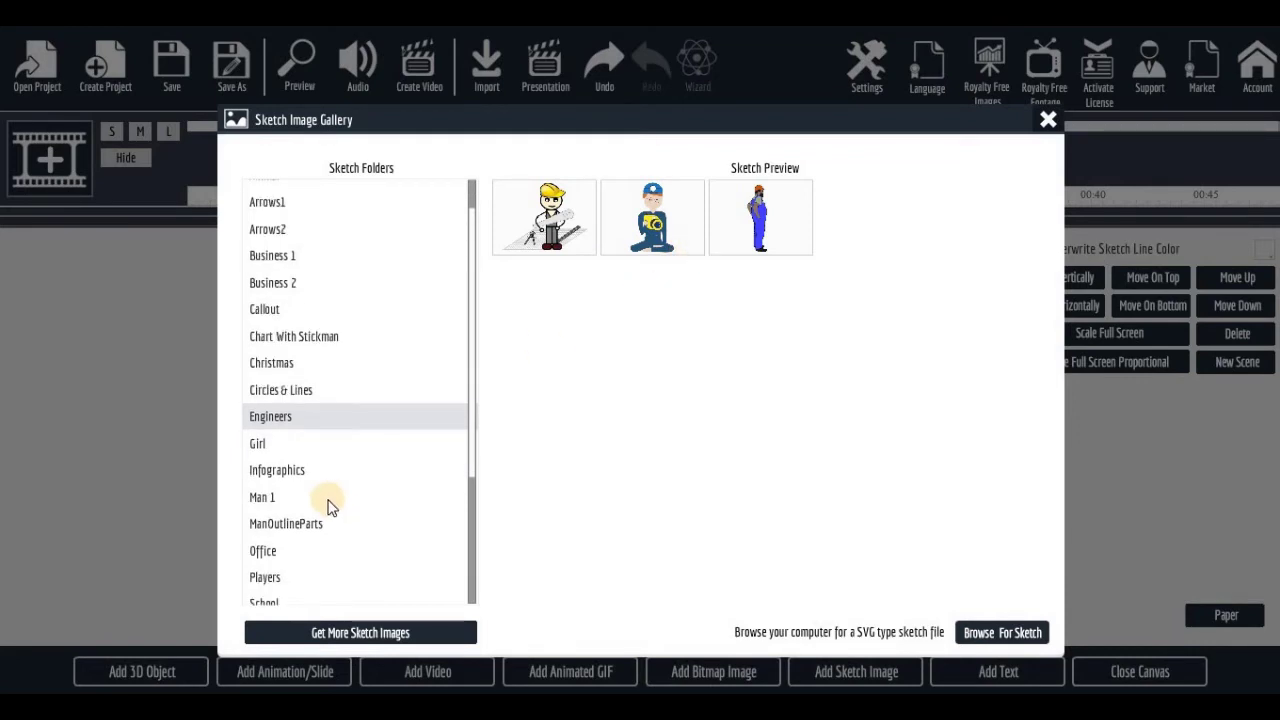
click(268, 578)
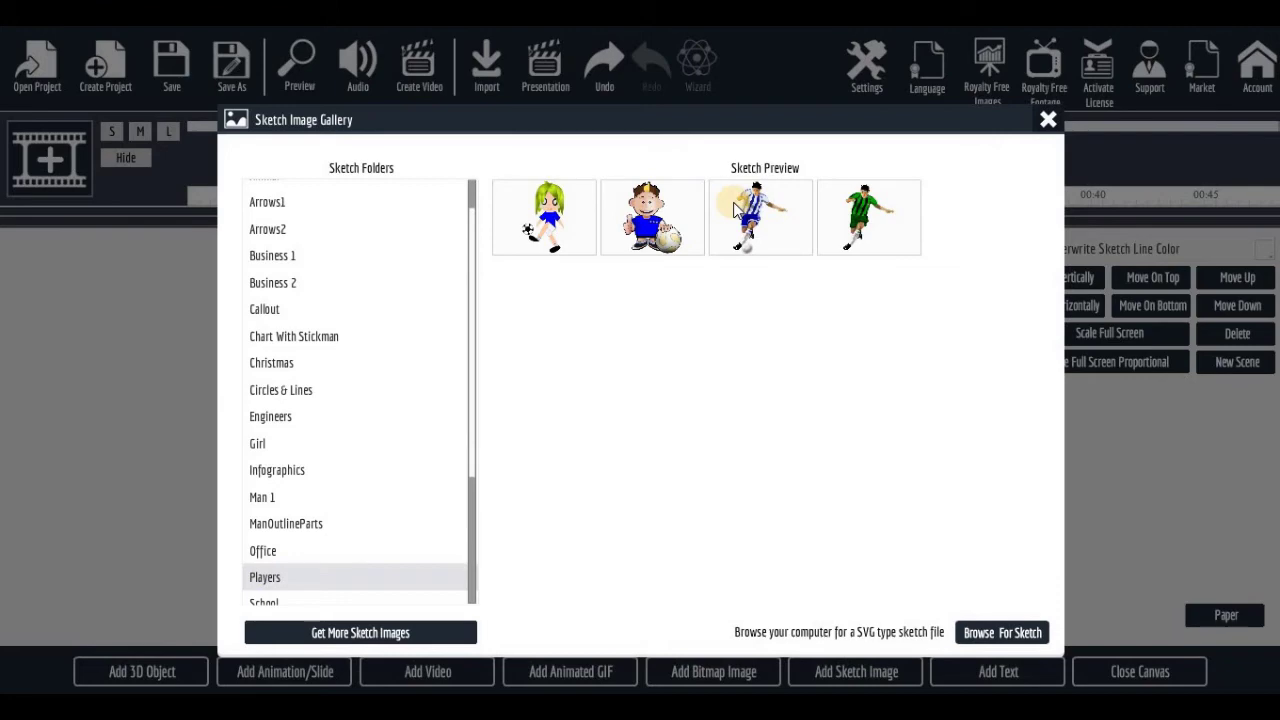
click(1048, 120)
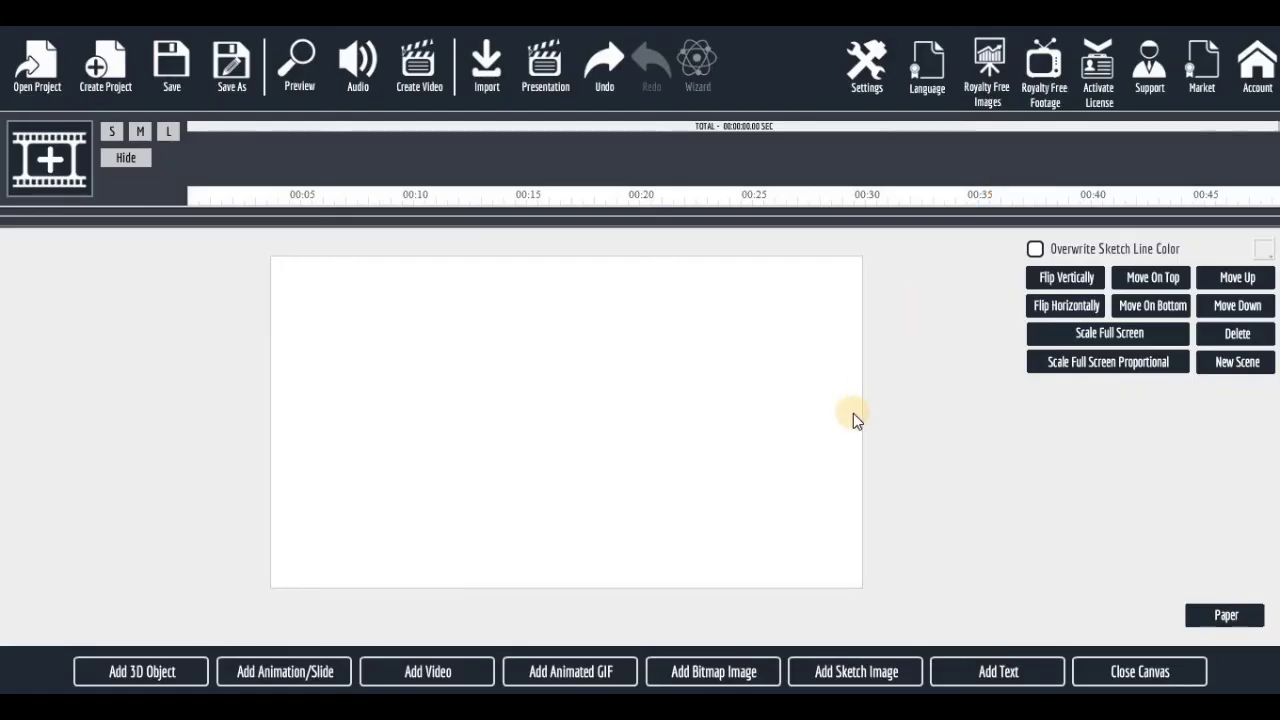
Add the blue-and-white striped soccer player sketch from the Players folder to the canvas.
click(848, 672)
scroll(294, 475, down, 2)
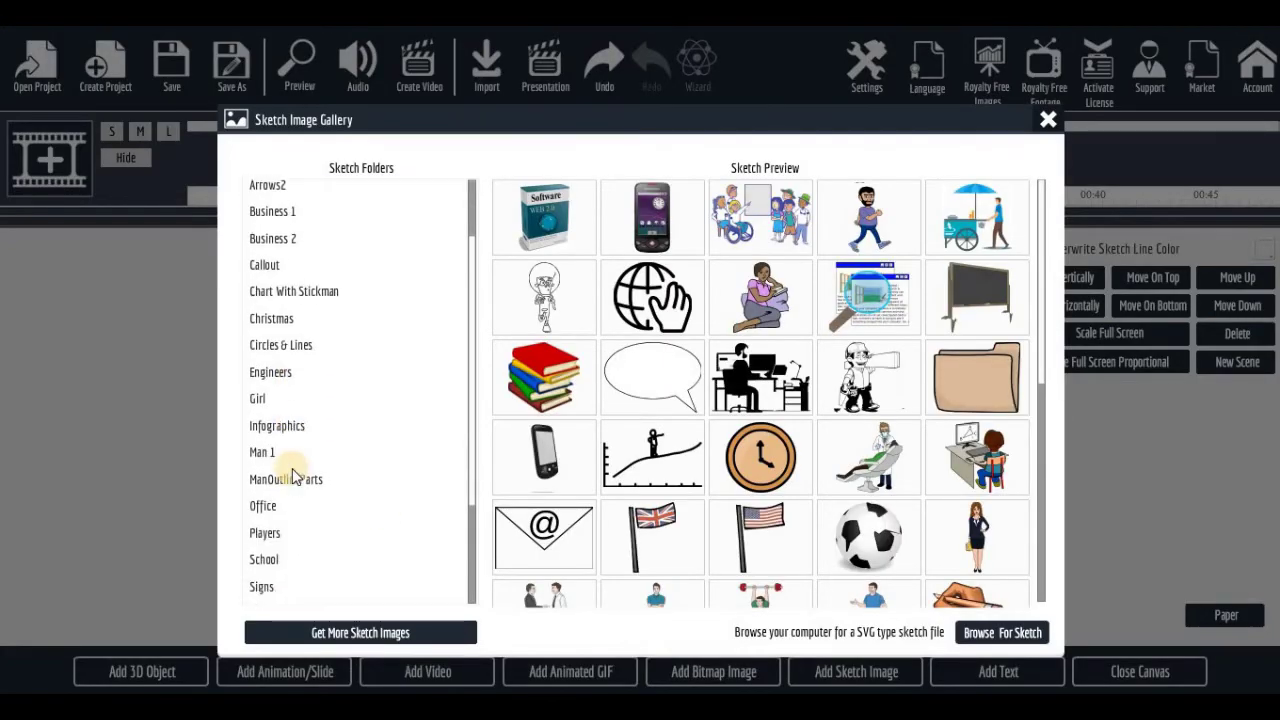
click(266, 536)
click(760, 214)
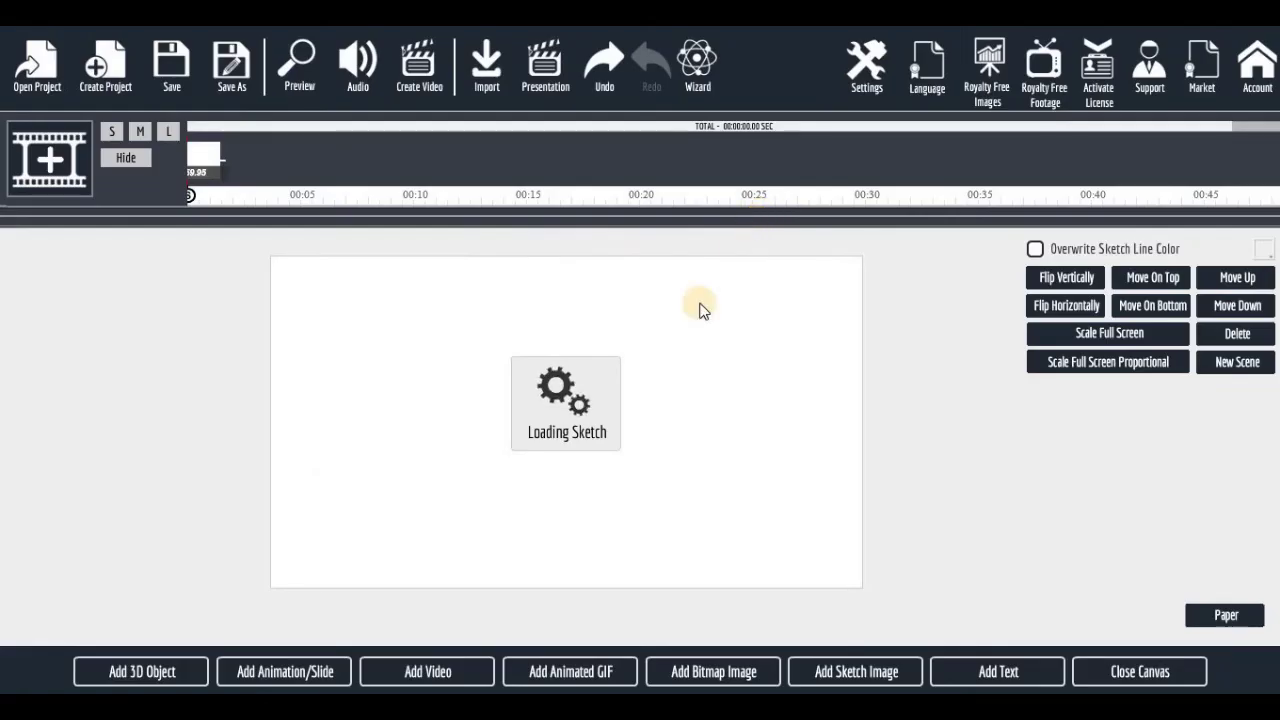
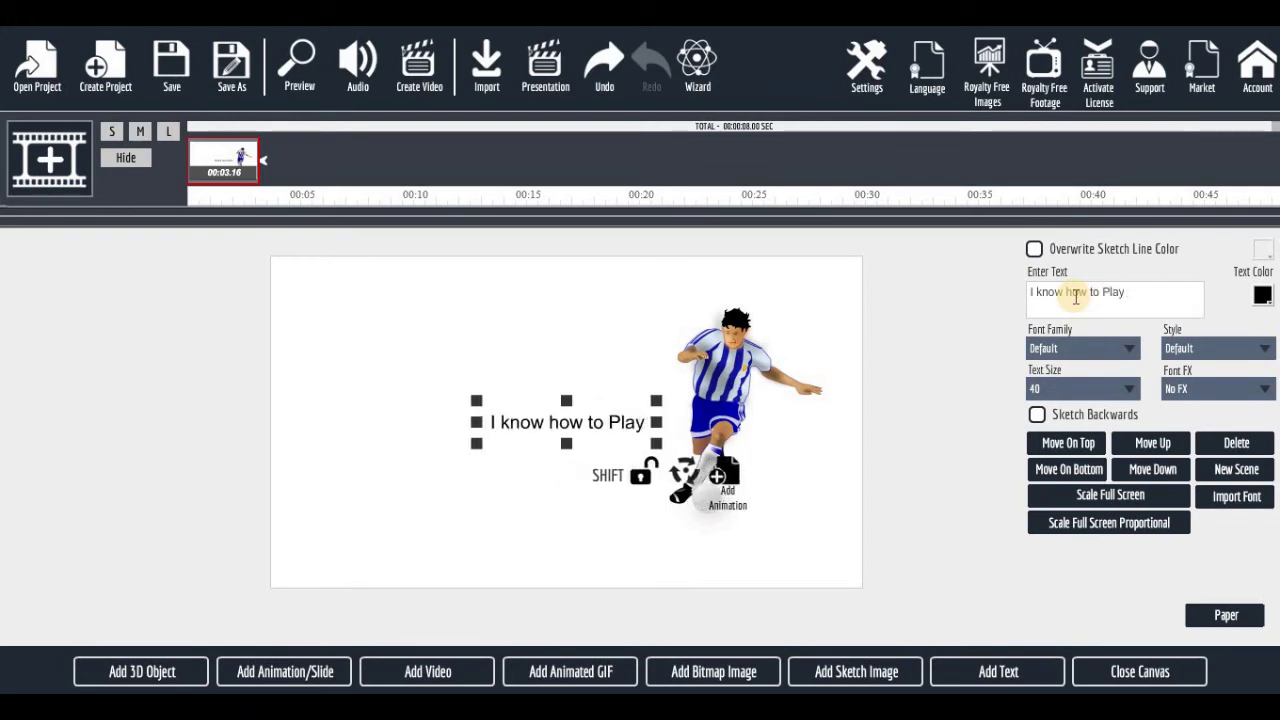
Complete the caption as "I know how to Play Football", enlarged near the canvas's upper edge, and move the blue-and-white player slightly lower.
text(Football)
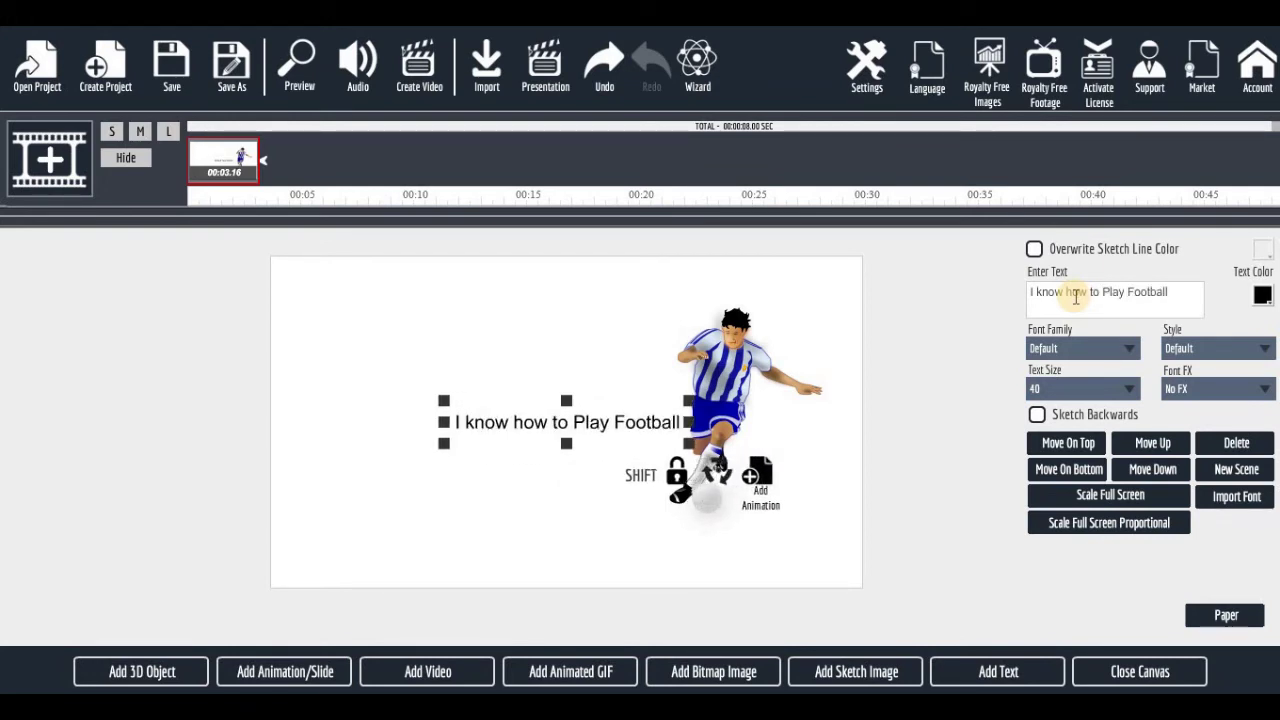
drag(601, 447, 517, 340)
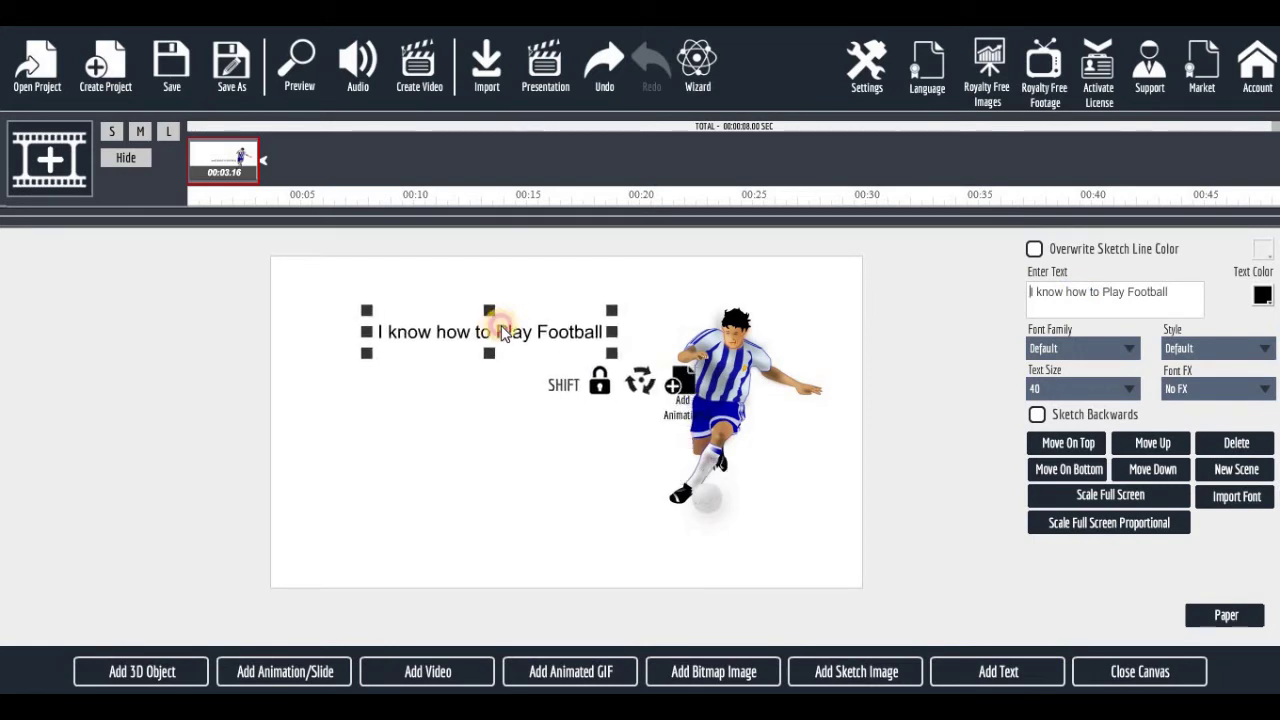
scroll(590, 328, up, 4)
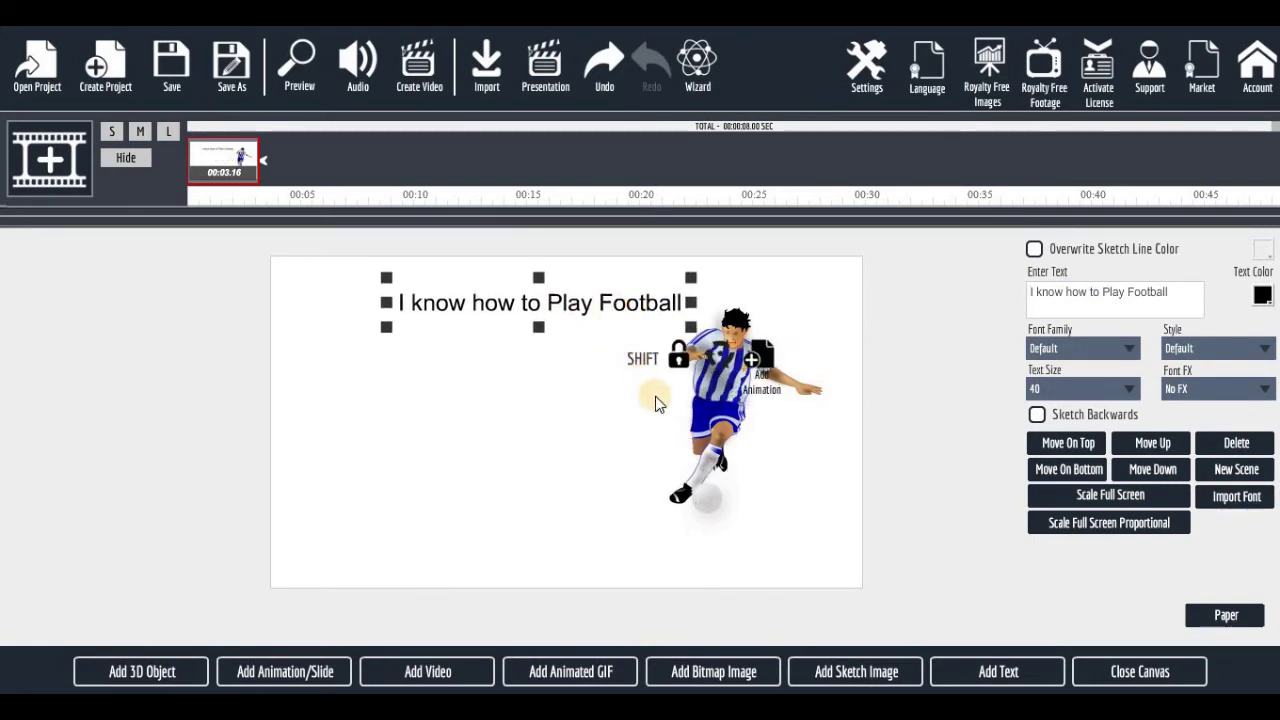
click(720, 418)
drag(729, 423, 733, 445)
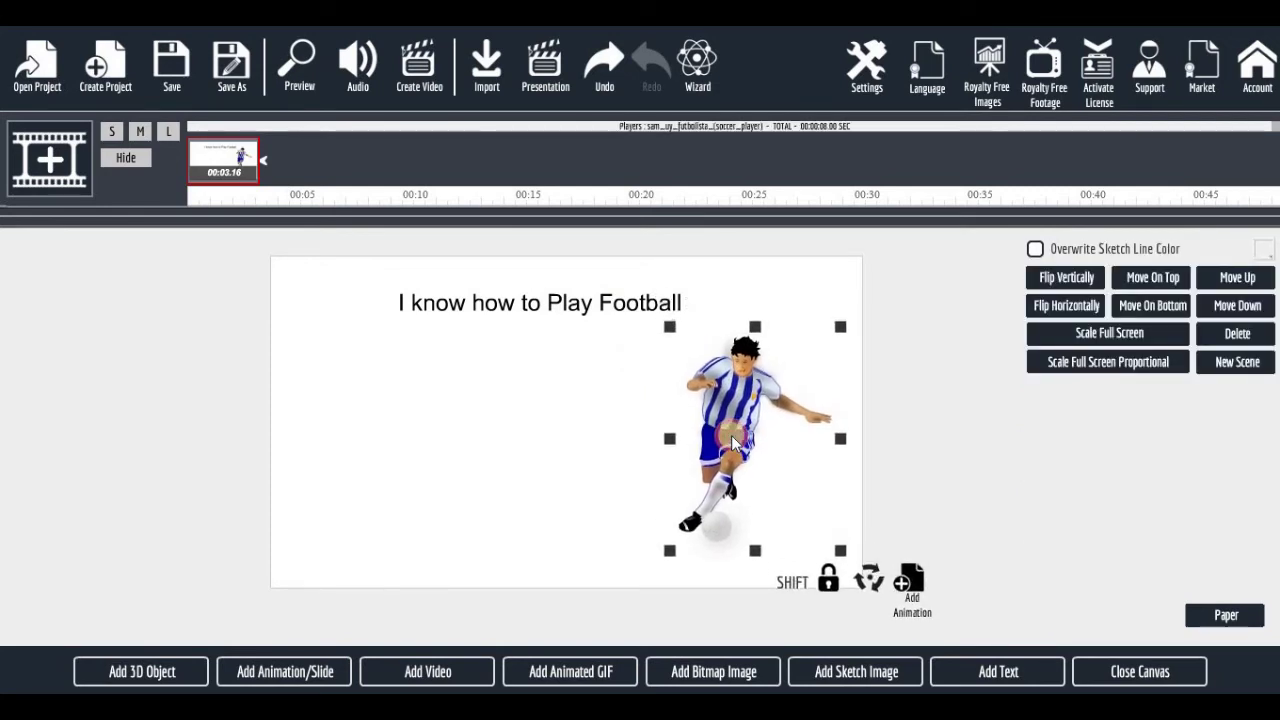
Add the green-and-black soccer player sketch from the Players folder, shrink it and place it on the canvas's left side.
click(836, 668)
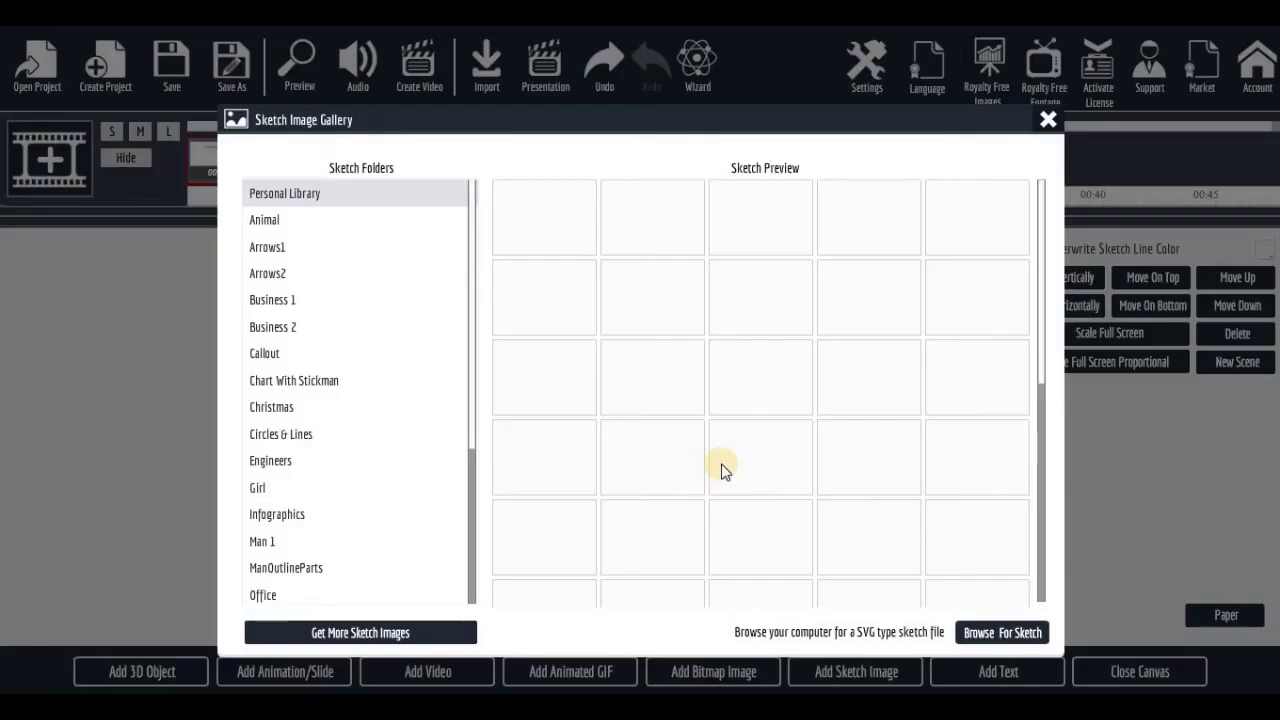
scroll(370, 462, down, 3)
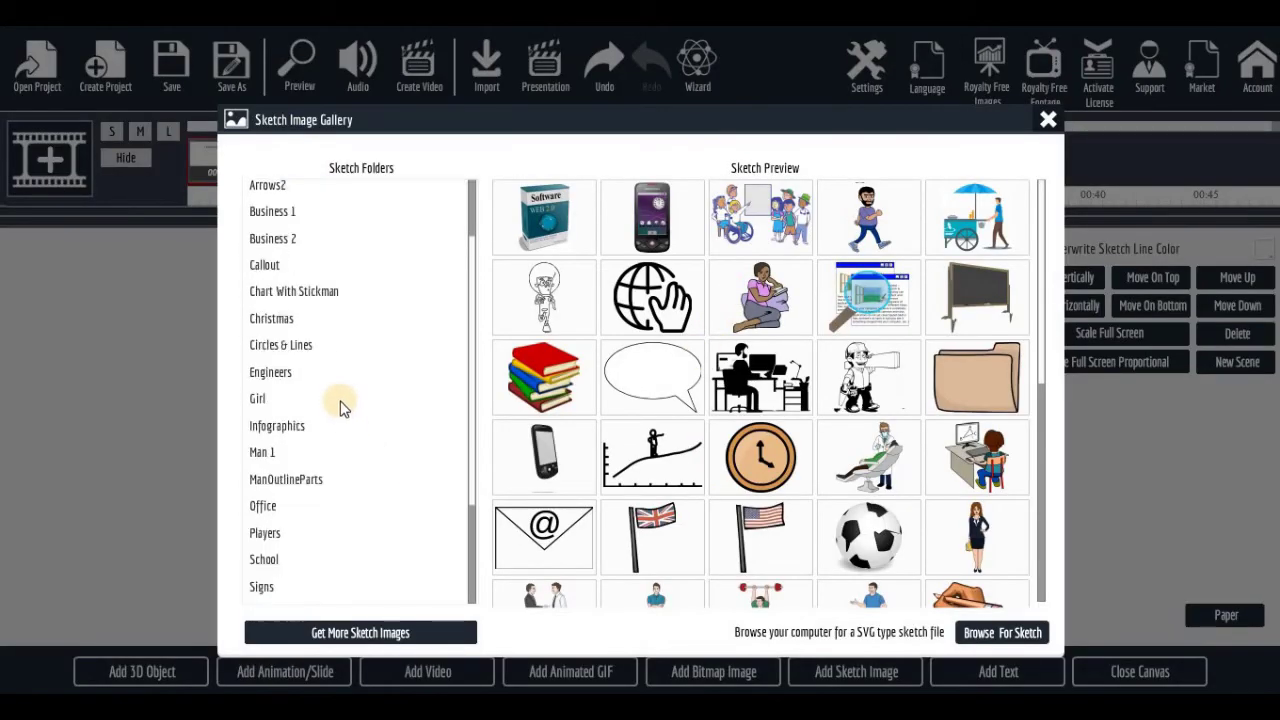
click(285, 535)
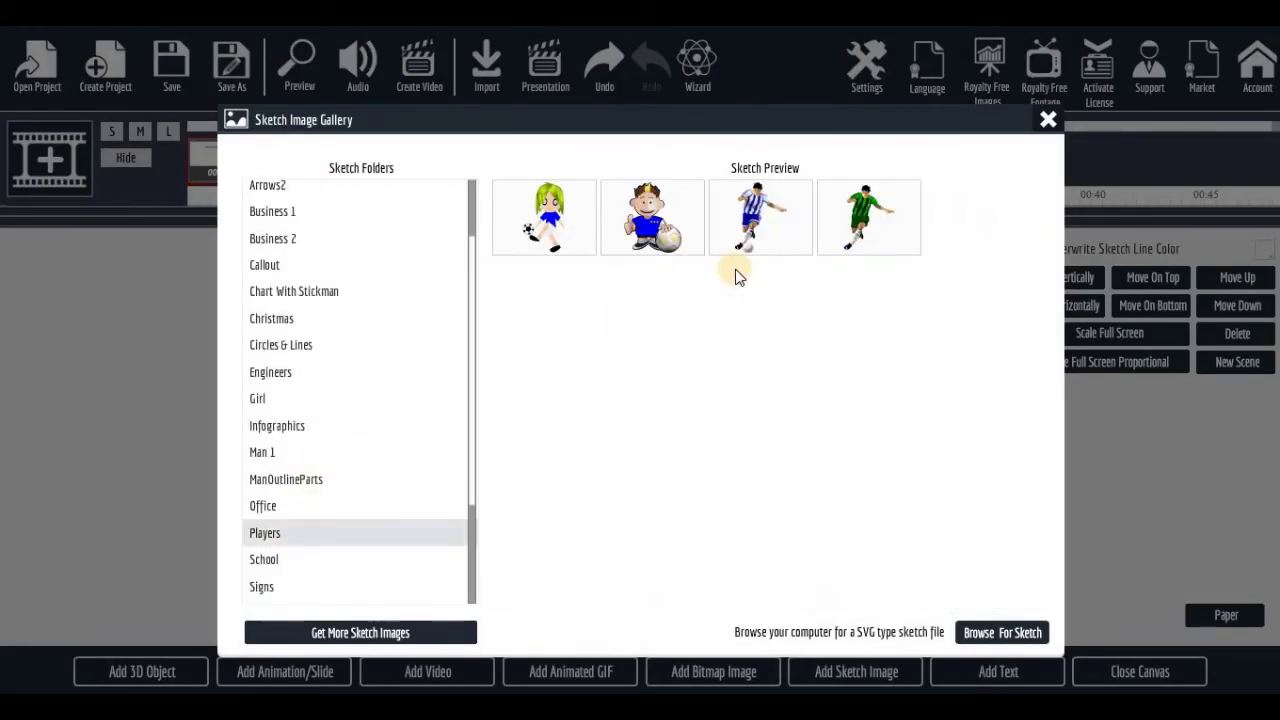
click(843, 226)
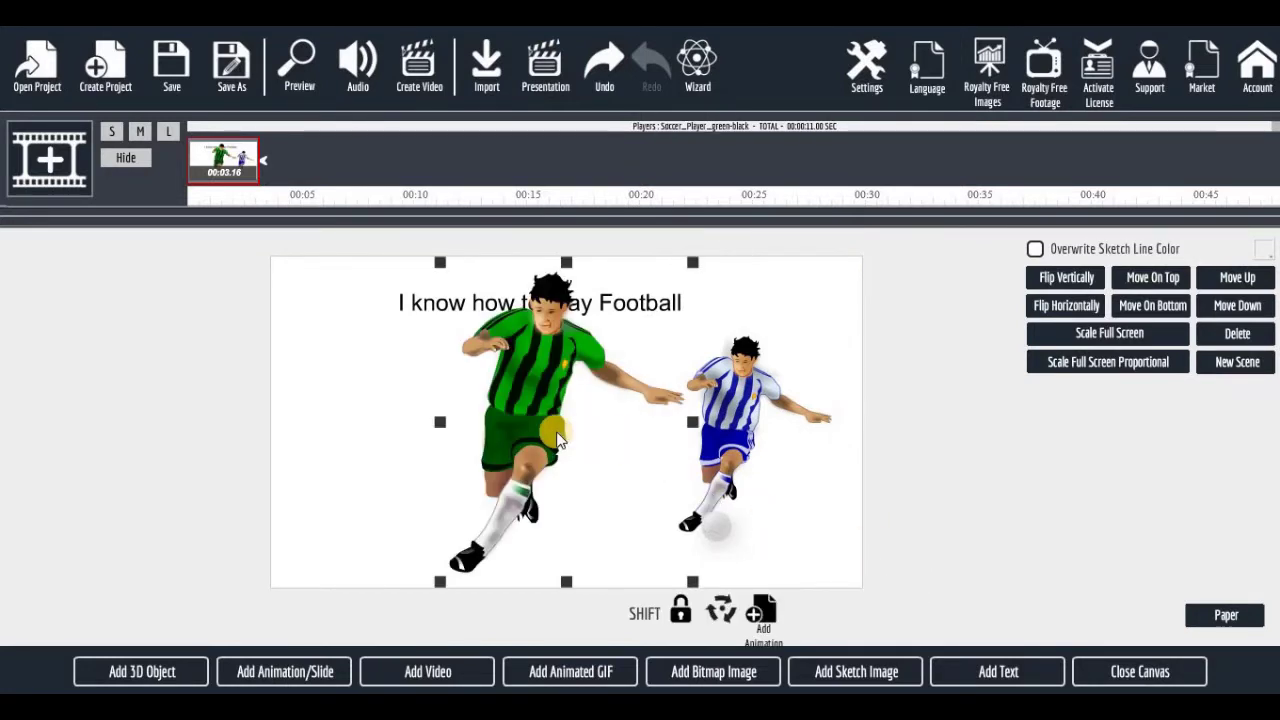
drag(692, 583, 628, 498)
drag(510, 405, 385, 462)
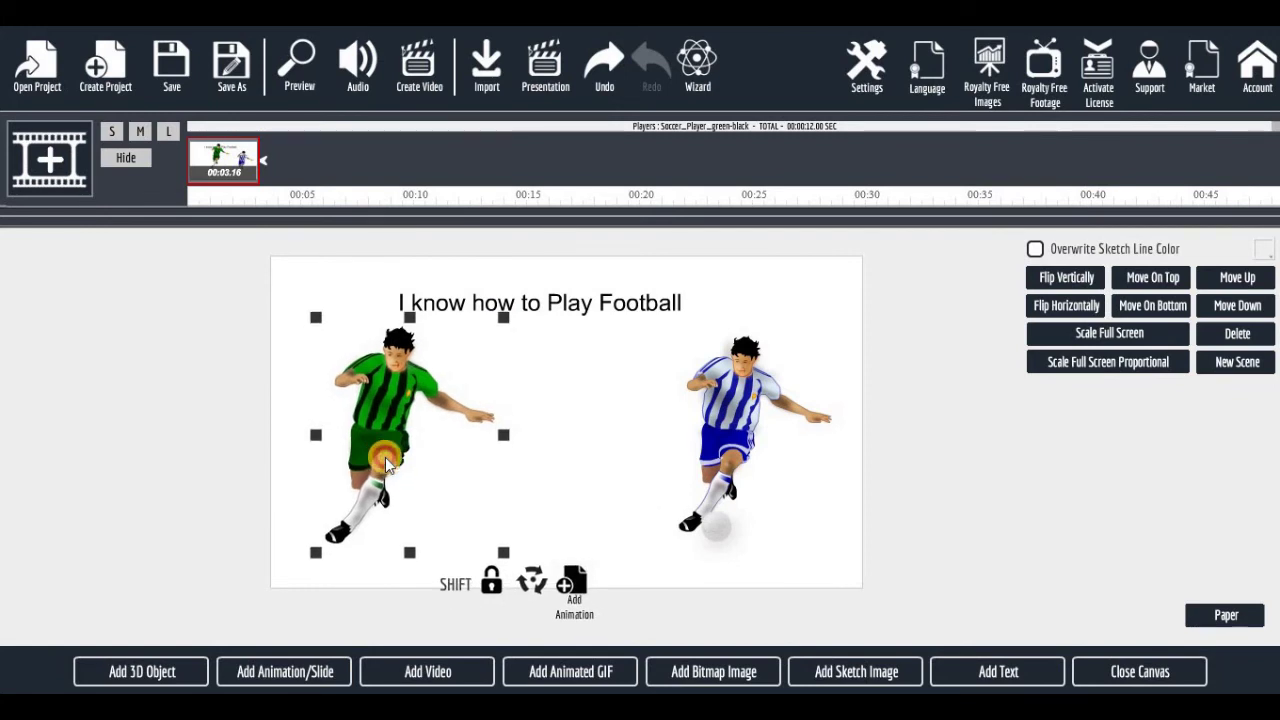
Flip the green player horizontally so that it faces the blue-and-white player, keeping it upright.
click(1062, 307)
click(1062, 308)
click(1062, 308)
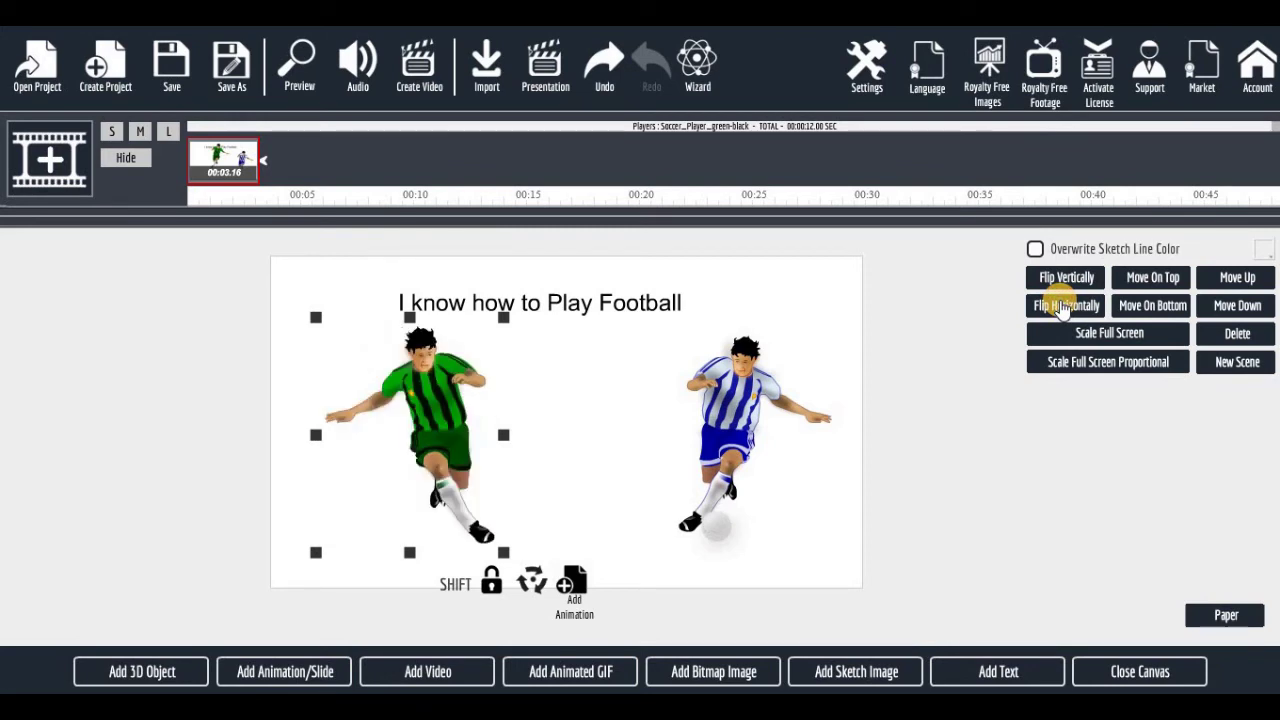
click(1064, 277)
click(1064, 277)
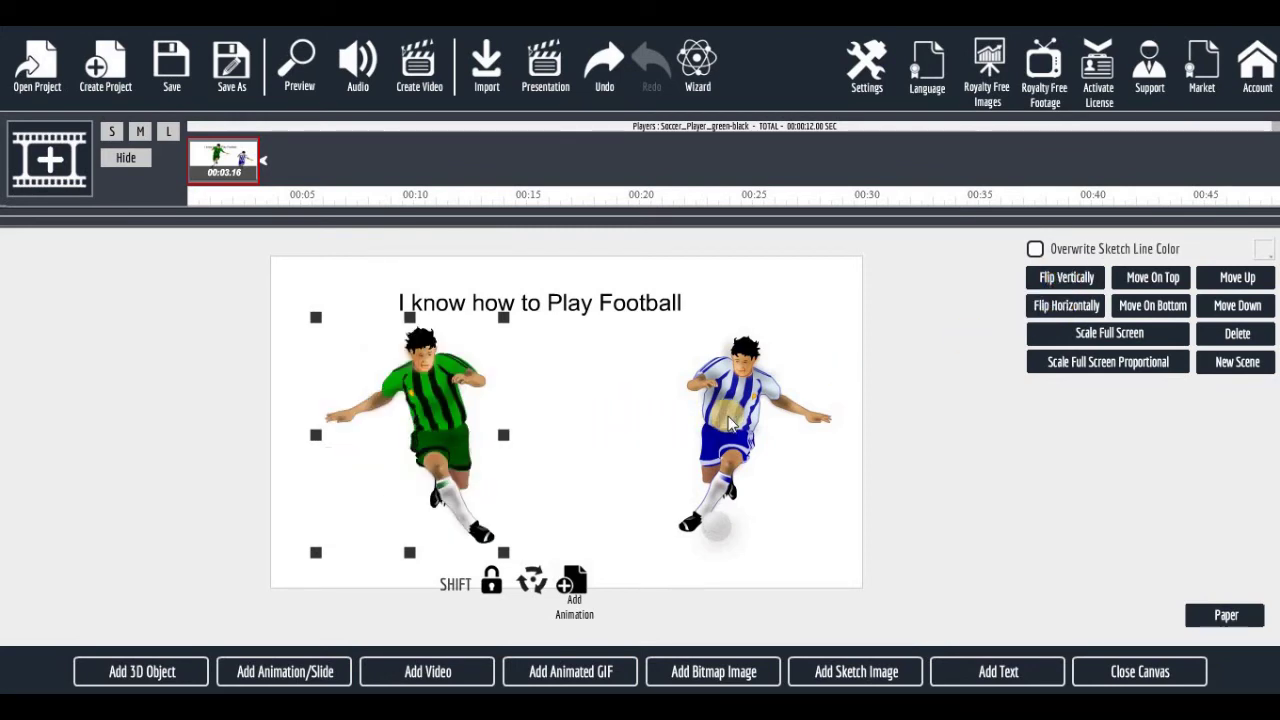
Move the green player further outward, slightly enlarge the blue-and-white player, and center the caption above them.
drag(436, 429, 412, 428)
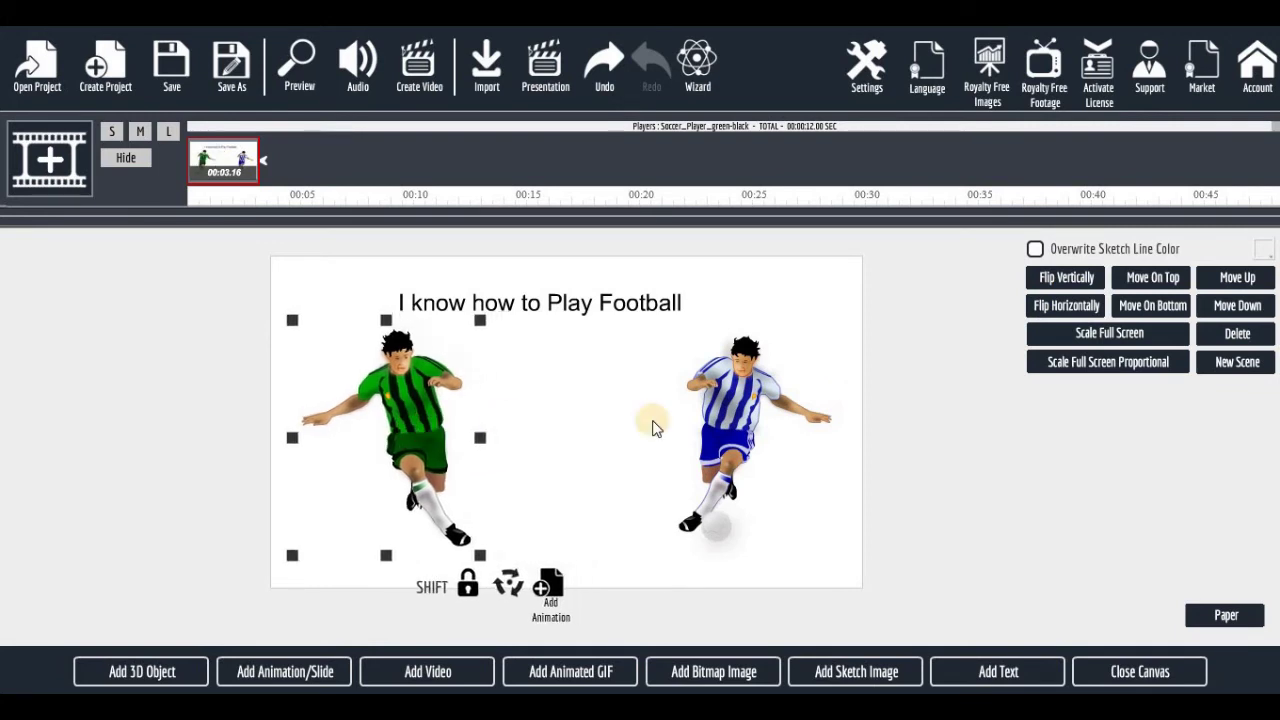
click(730, 455)
drag(840, 552, 858, 574)
mouse_move(724, 480)
mouse_down()
mouse_move(709, 496)
mouse_move(749, 484)
mouse_move(725, 476)
mouse_up()
drag(436, 445, 424, 450)
click(515, 302)
drag(523, 294, 563, 303)
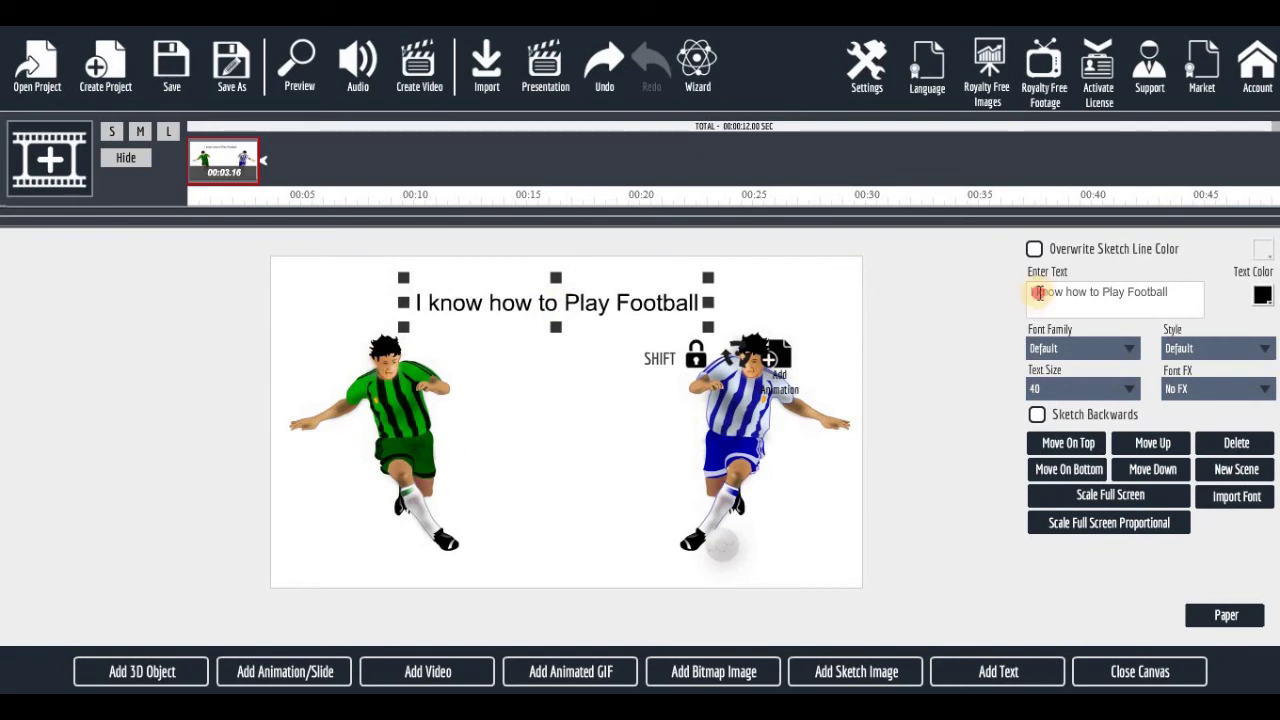
Reword the caption to "We know how to Play Football".
key(BackSpace)
key(BackSpace)
text(We)
Set the caption's font family to Roboto with the RobotoBold style.
click(1100, 348)
scroll(1080, 435, down, 5)
scroll(1078, 430, down, 10)
click(1072, 395)
click(1205, 346)
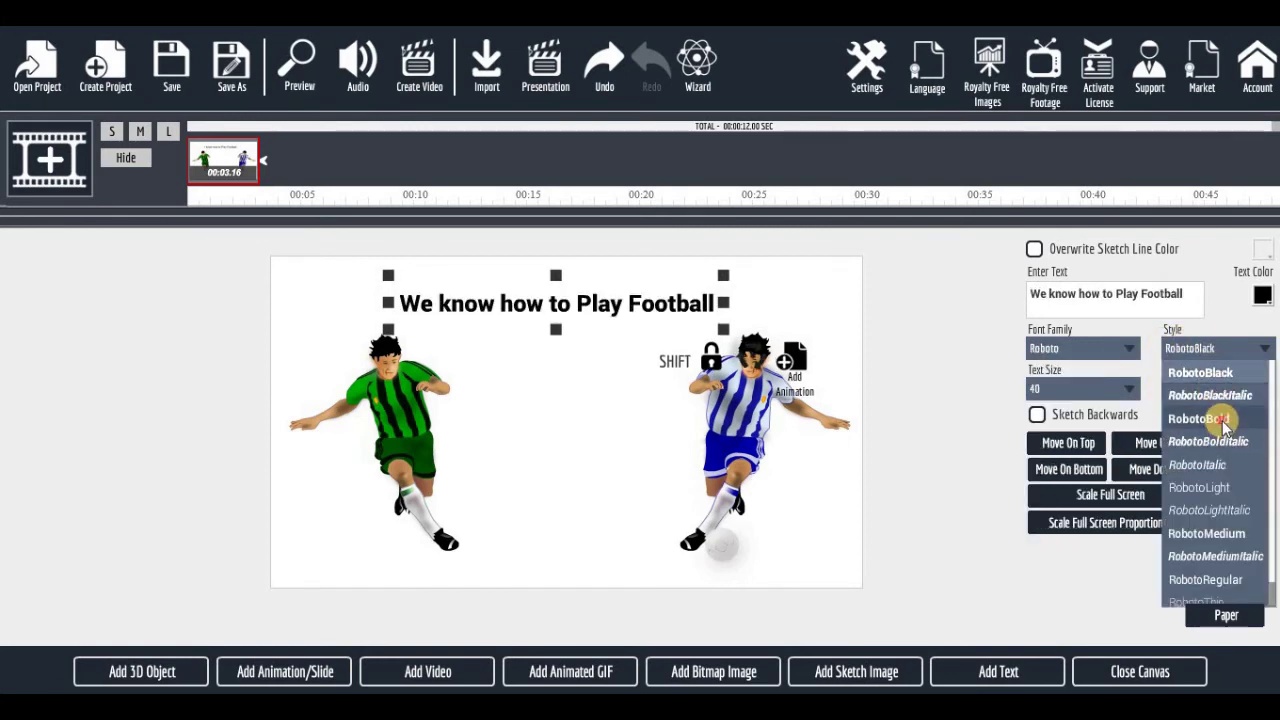
click(1222, 420)
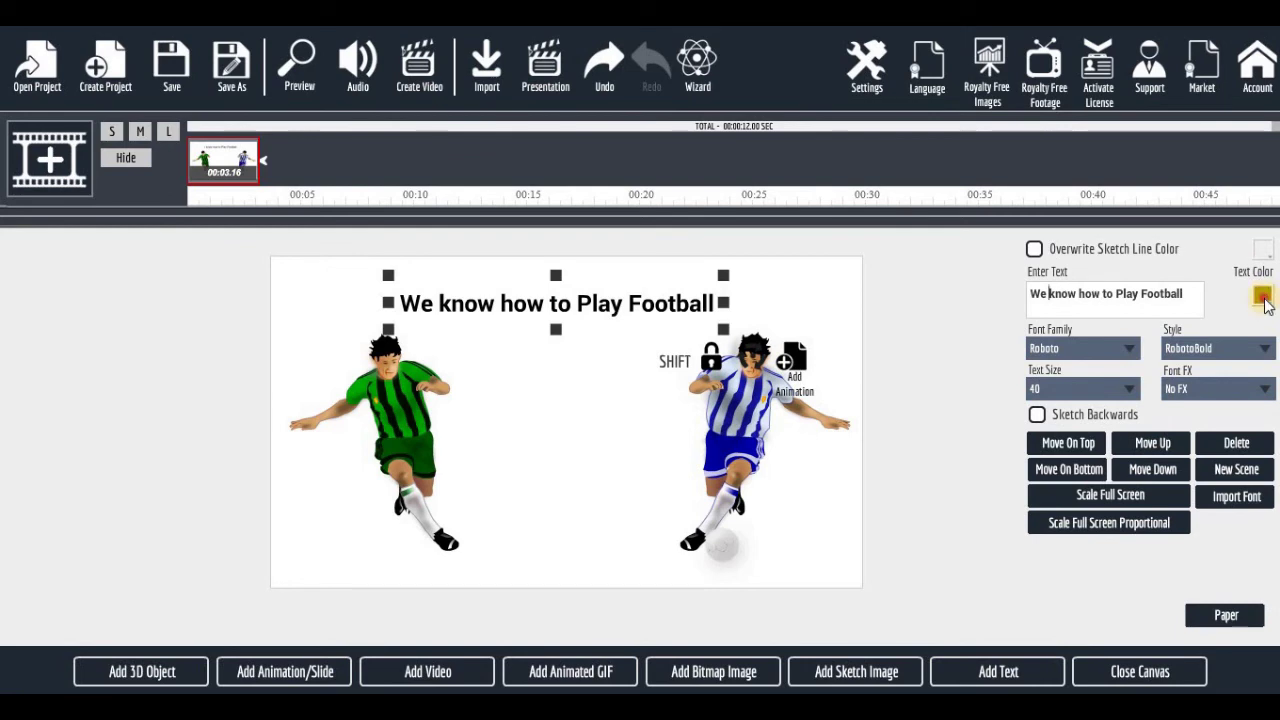
Try a red text color on the caption, set its style to RobotoBoldItalic, and close the canvas.
click(1262, 297)
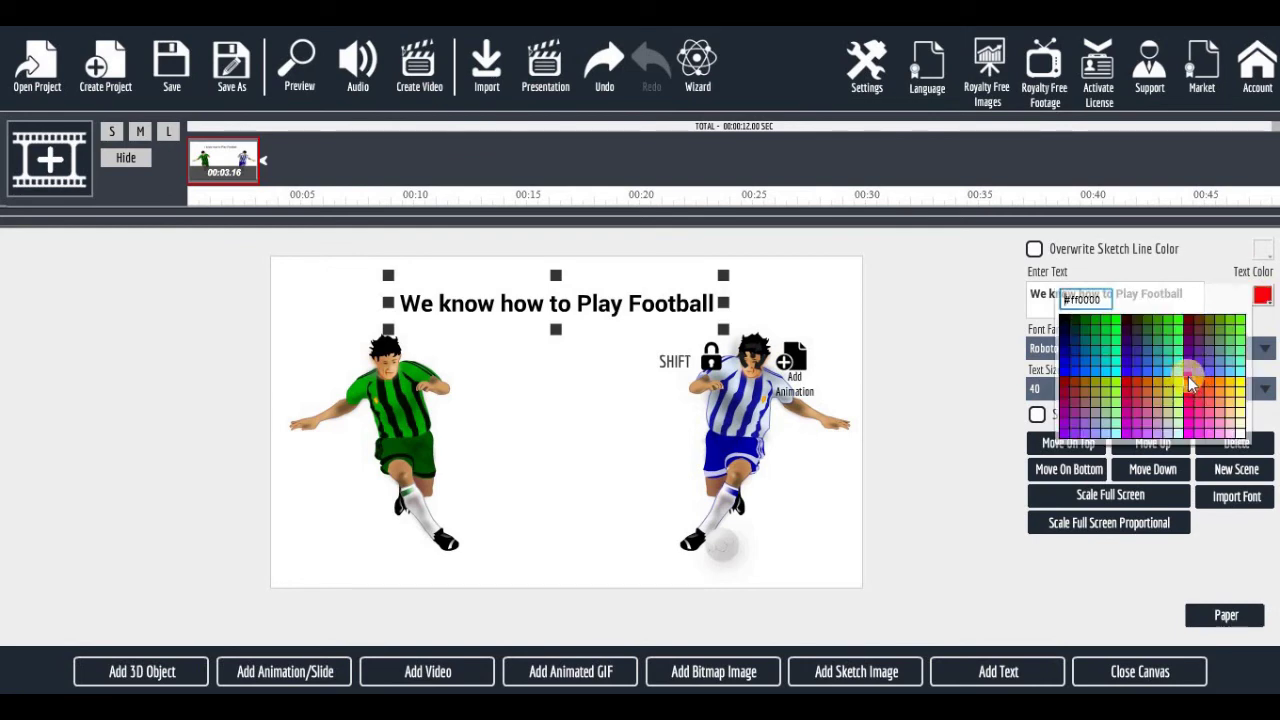
click(1189, 372)
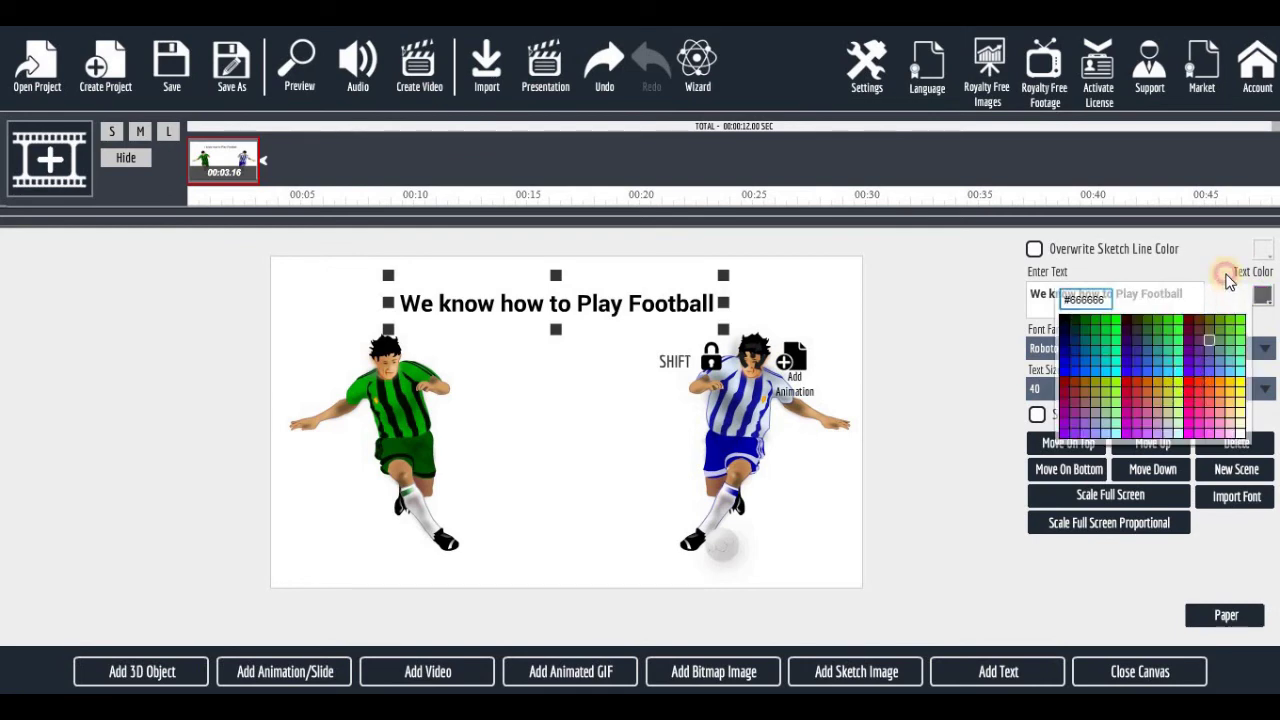
click(1224, 347)
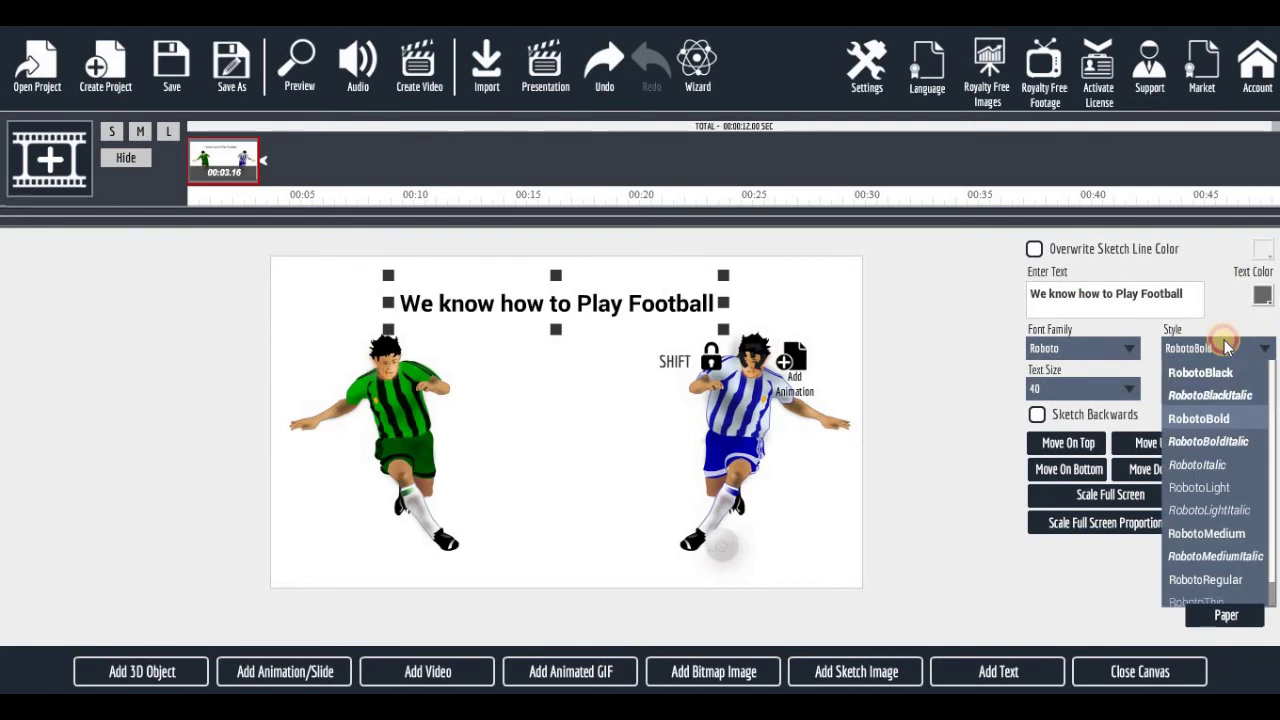
click(1222, 451)
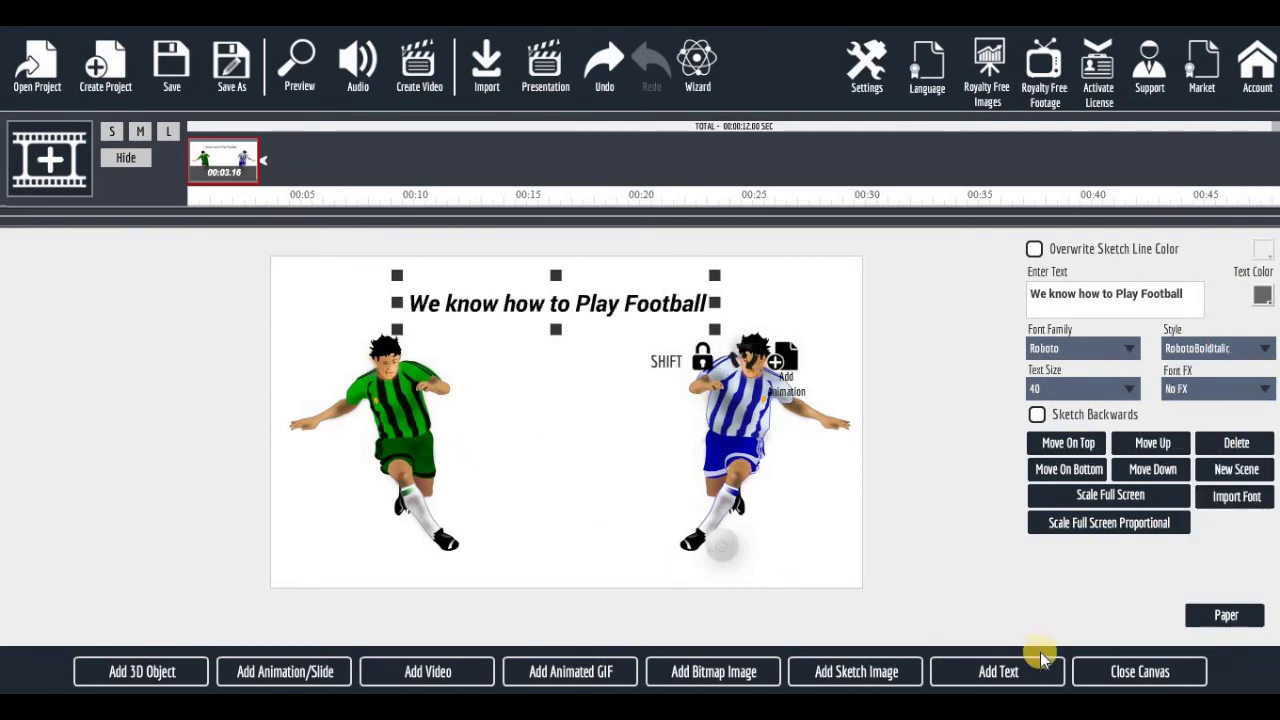
click(1140, 672)
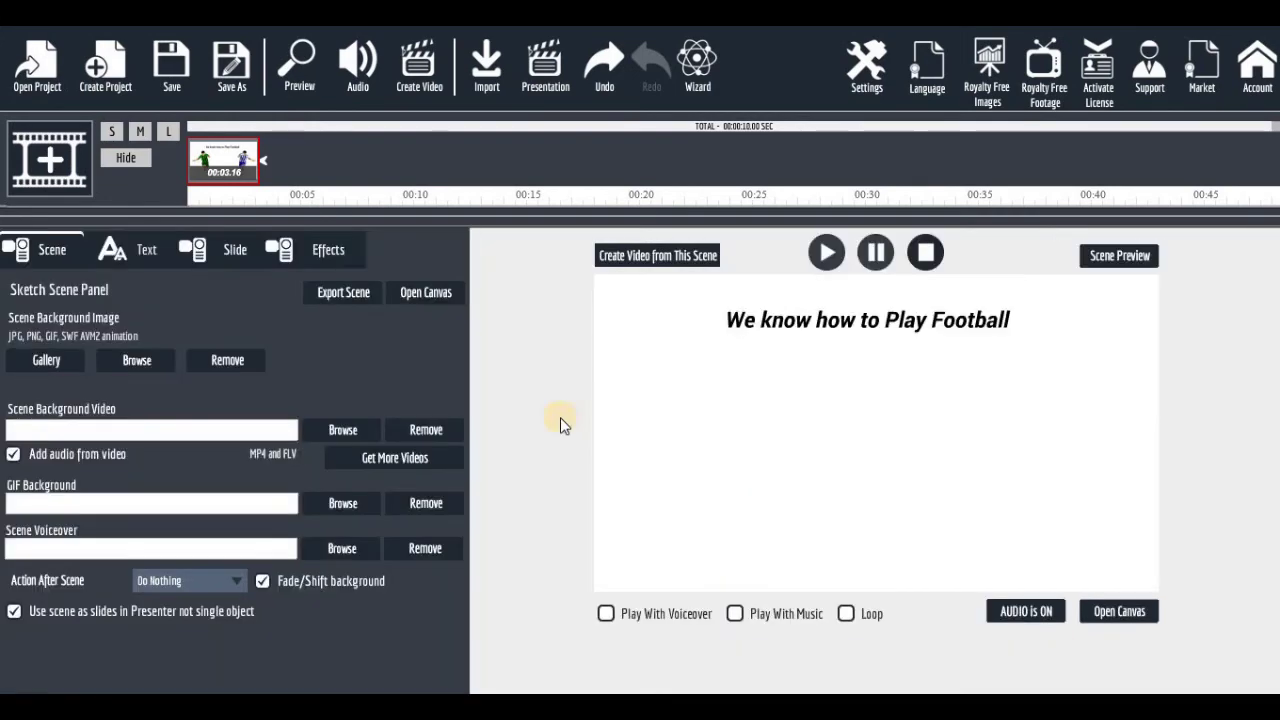
Show the scene's object tracks and shift the green player's clip to start right after the blue-and-white player's clip ends.
click(107, 135)
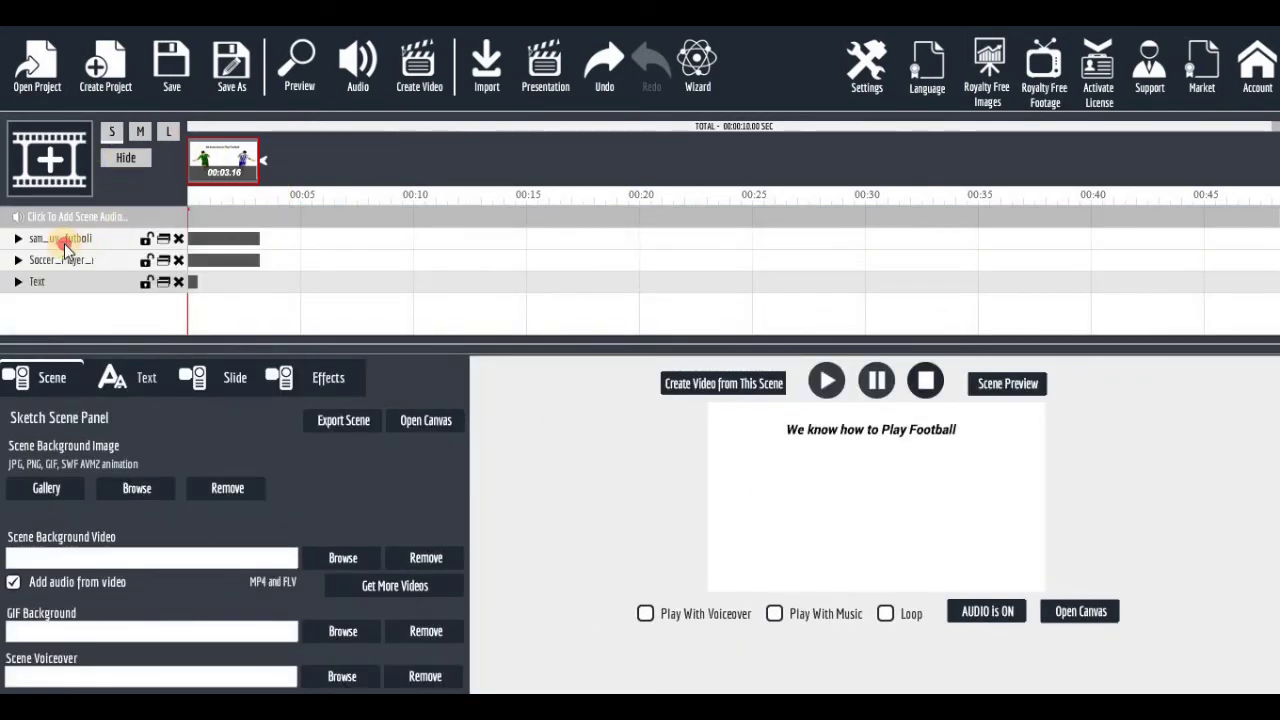
click(63, 245)
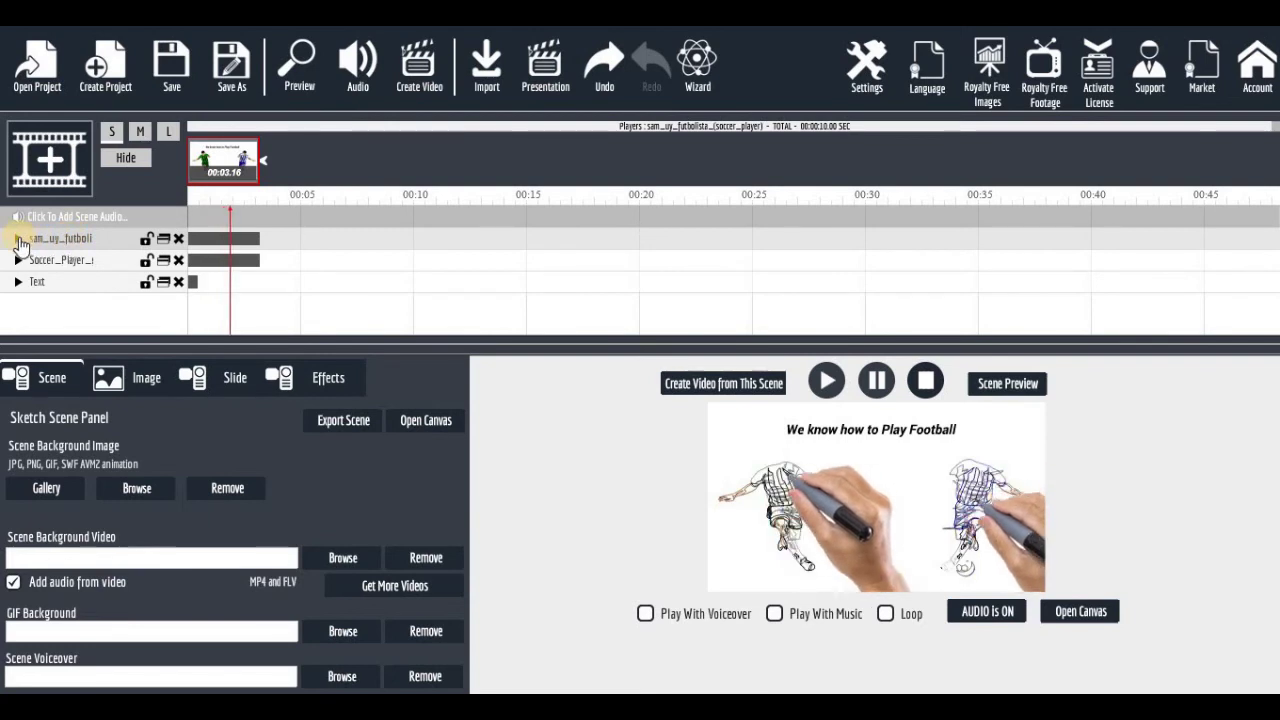
click(18, 239)
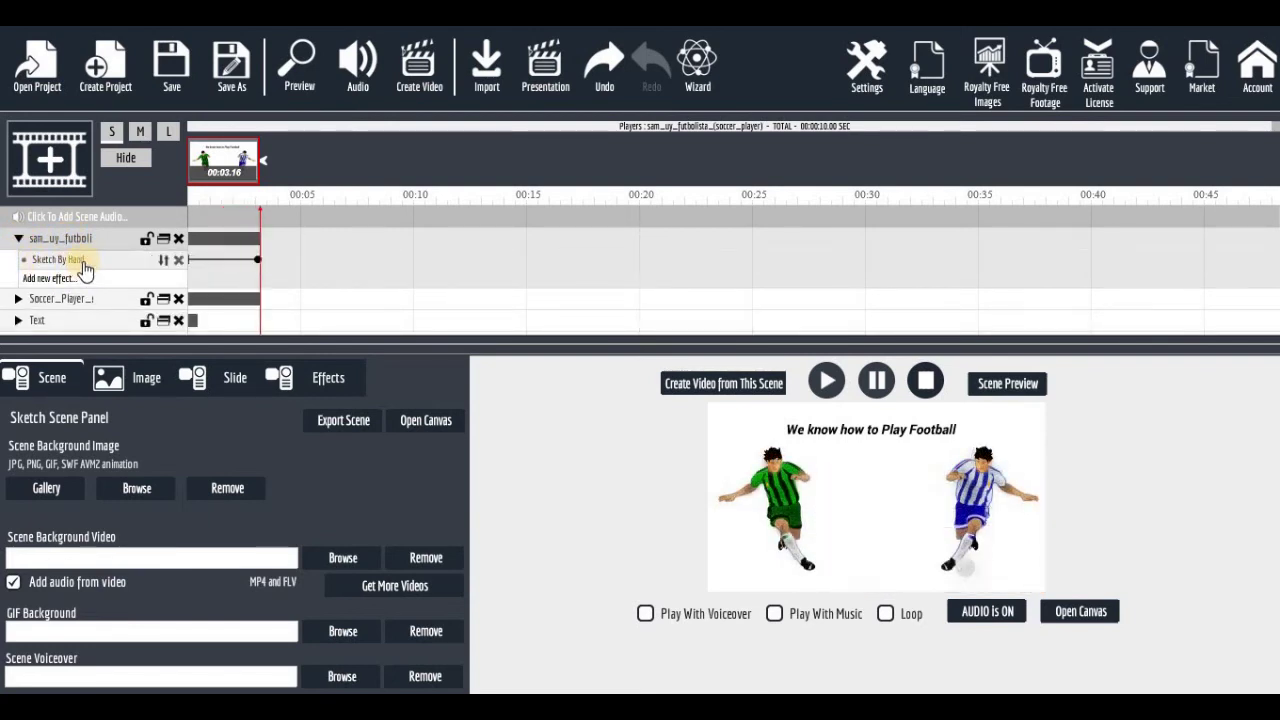
click(85, 268)
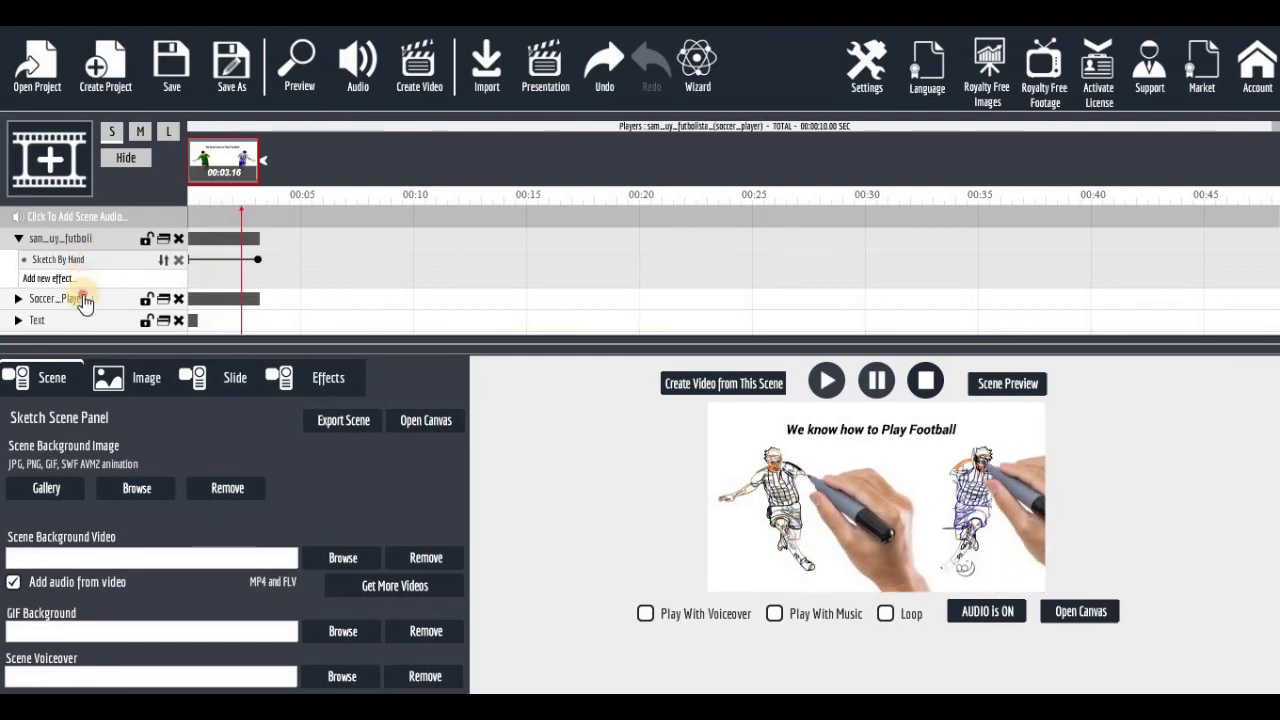
click(75, 298)
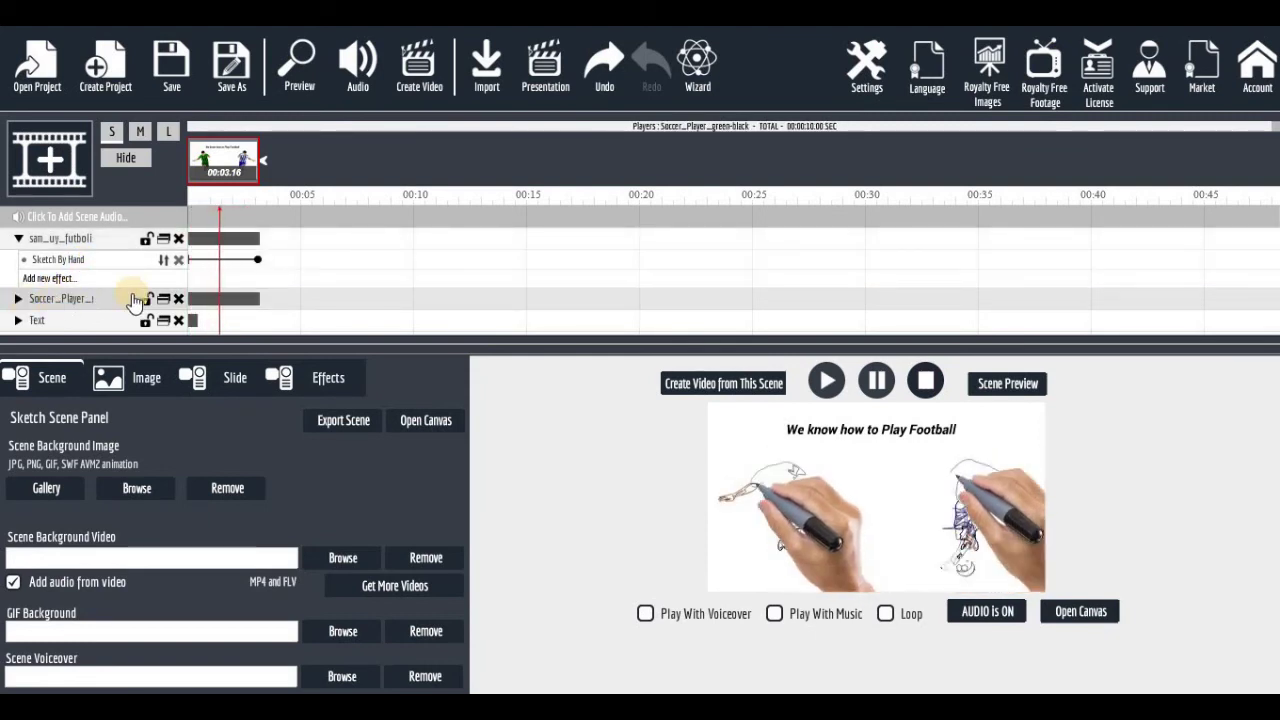
mouse_move(213, 303)
mouse_down()
mouse_move(306, 298)
mouse_move(283, 306)
mouse_up()
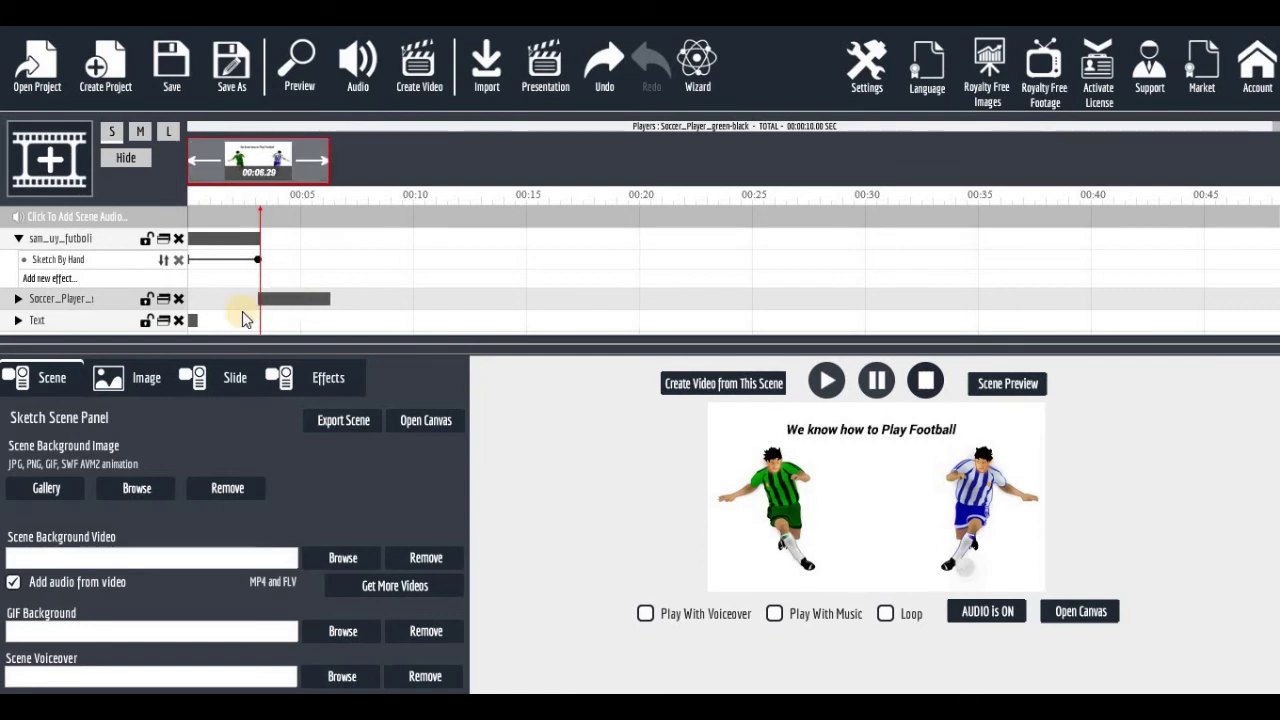
Add a Sketch By Hand effect to the caption and shift its clip to start right after the green player's clip.
click(86, 320)
click(17, 321)
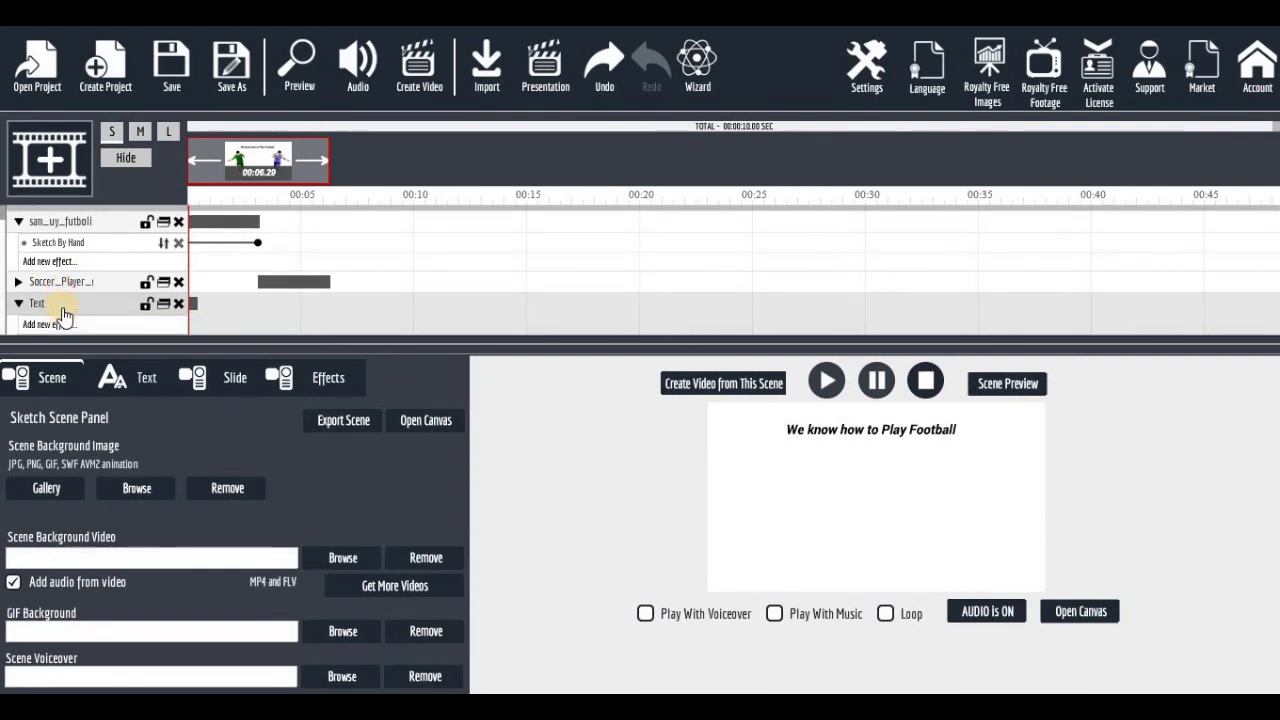
click(62, 325)
mouse_move(263, 341)
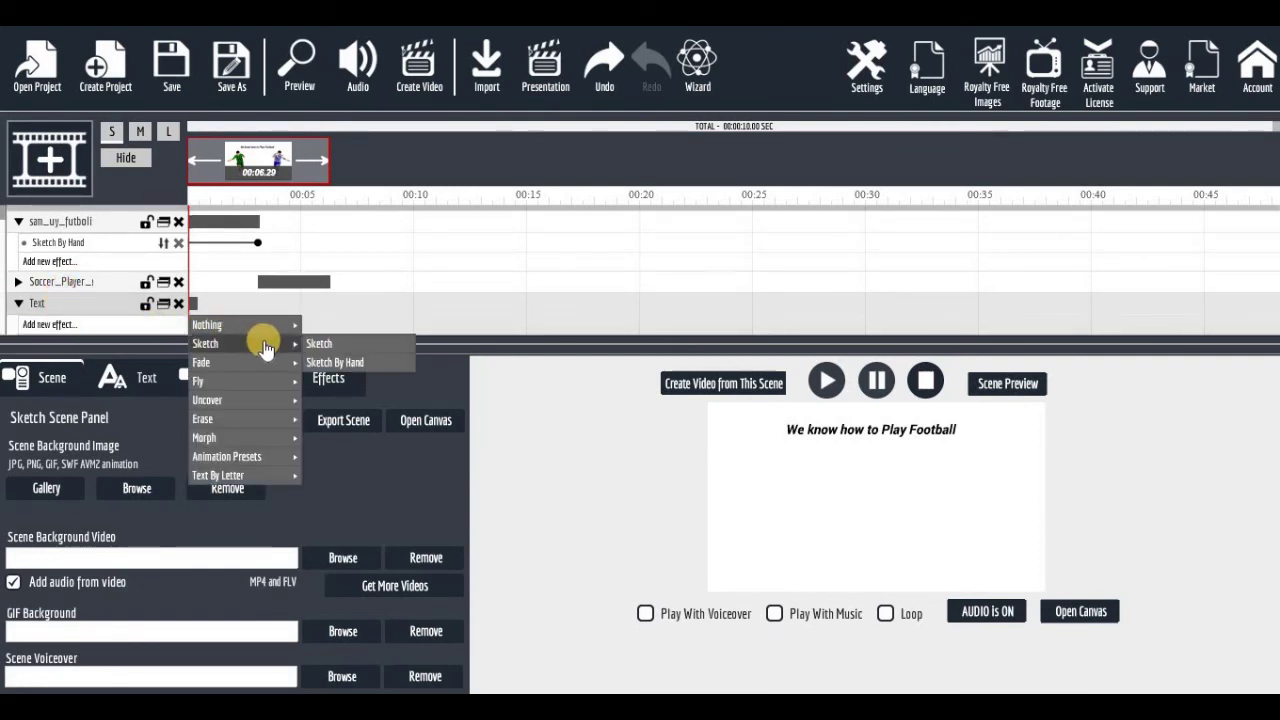
click(337, 363)
drag(230, 302, 395, 304)
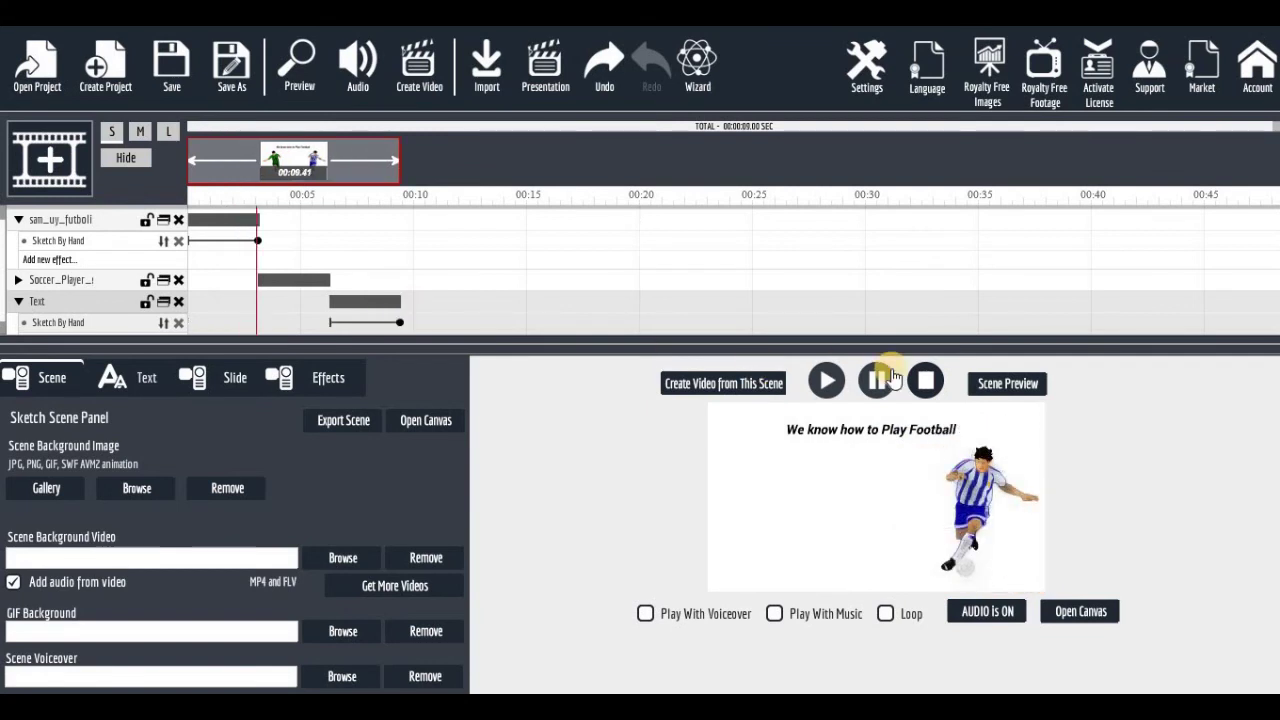
Change the caption's text color to red on the canvas and preview the scene.
click(1082, 611)
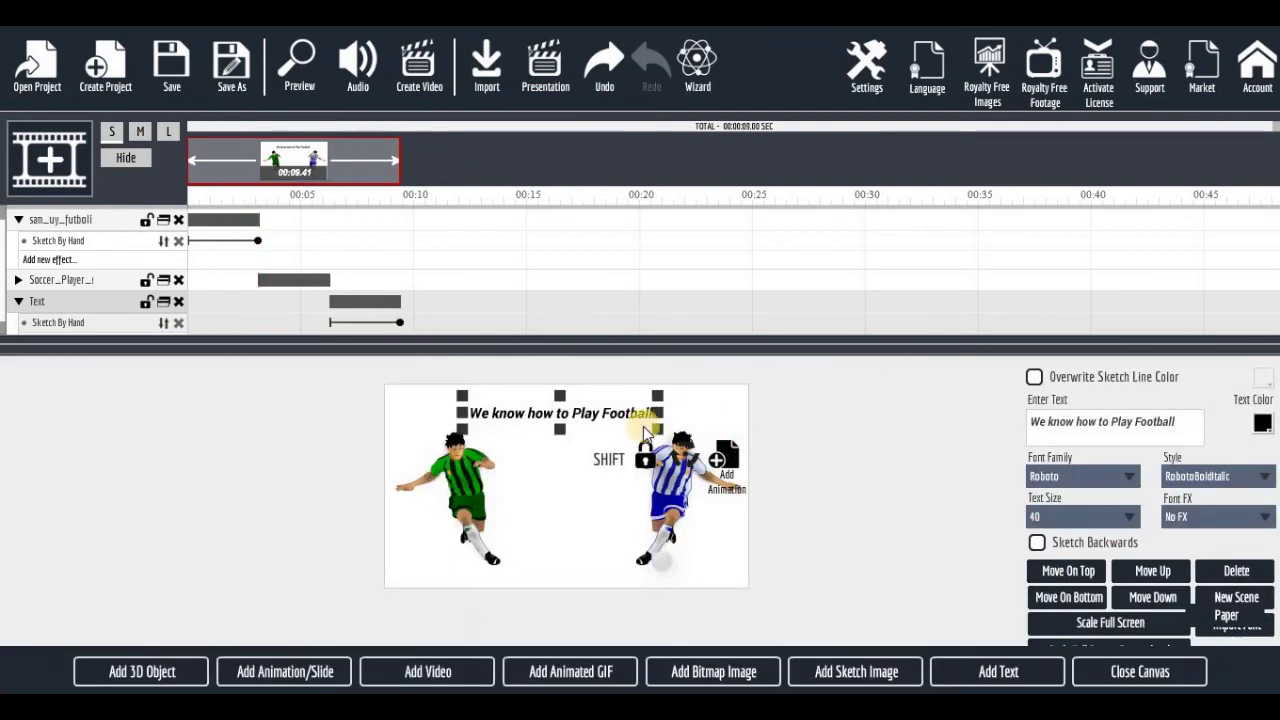
click(1263, 425)
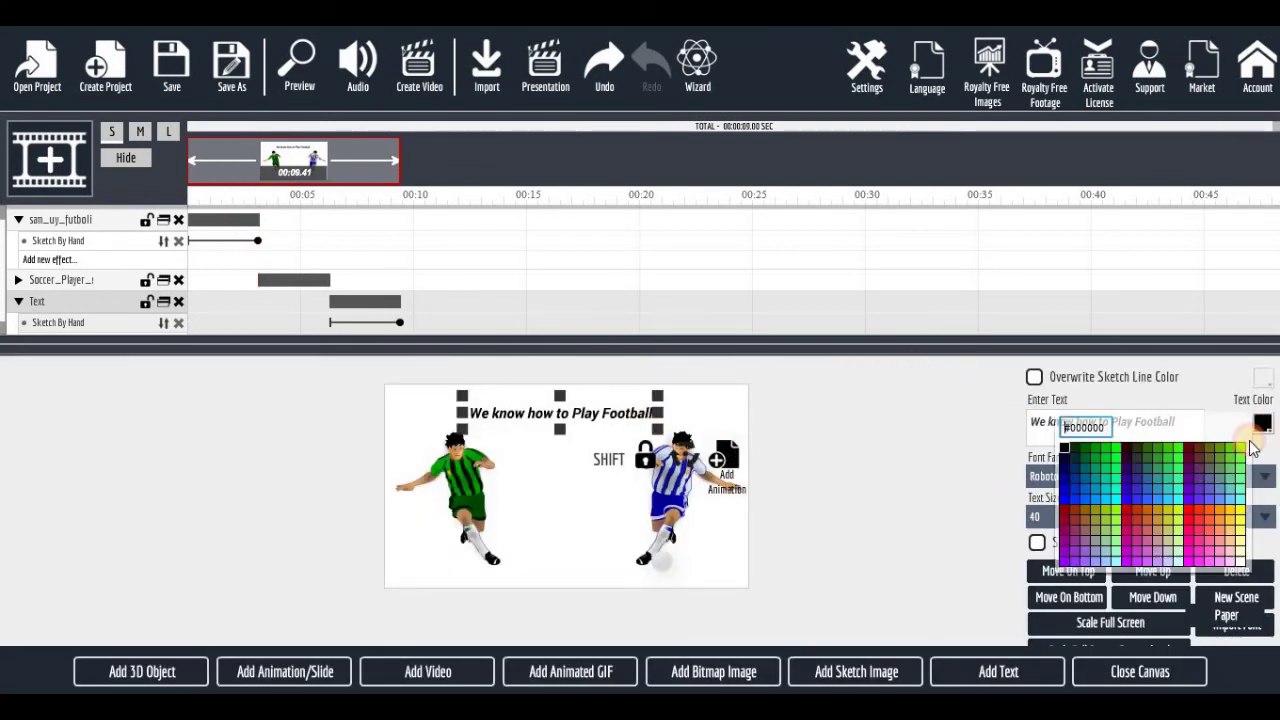
click(1192, 510)
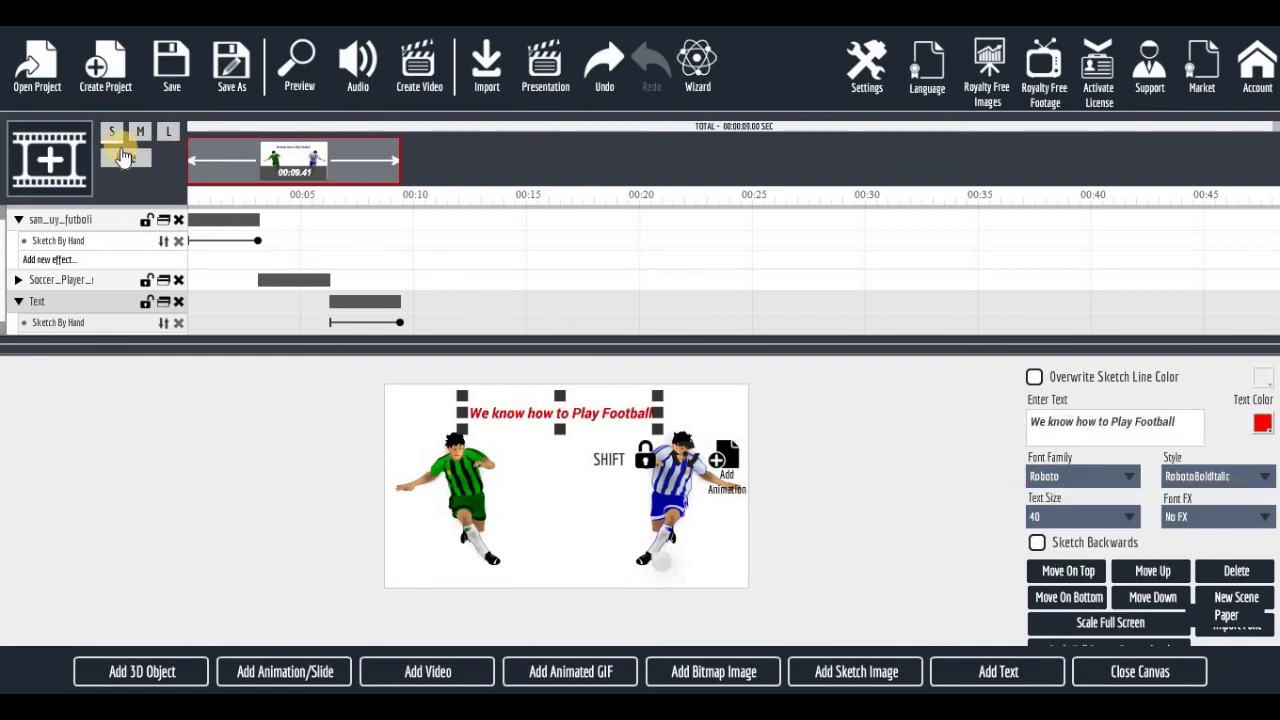
click(1157, 675)
click(1025, 385)
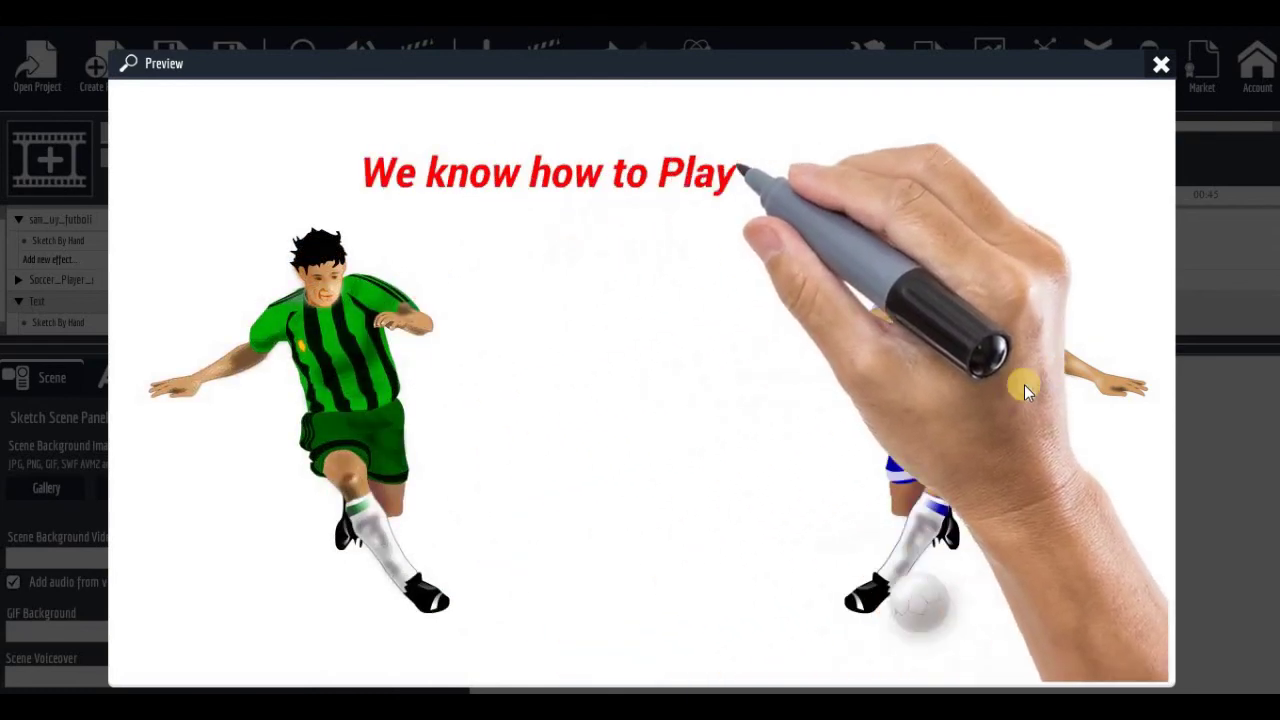
click(1162, 74)
Reopen the canvas and reword the caption to "We know how to Play ball".
click(1060, 608)
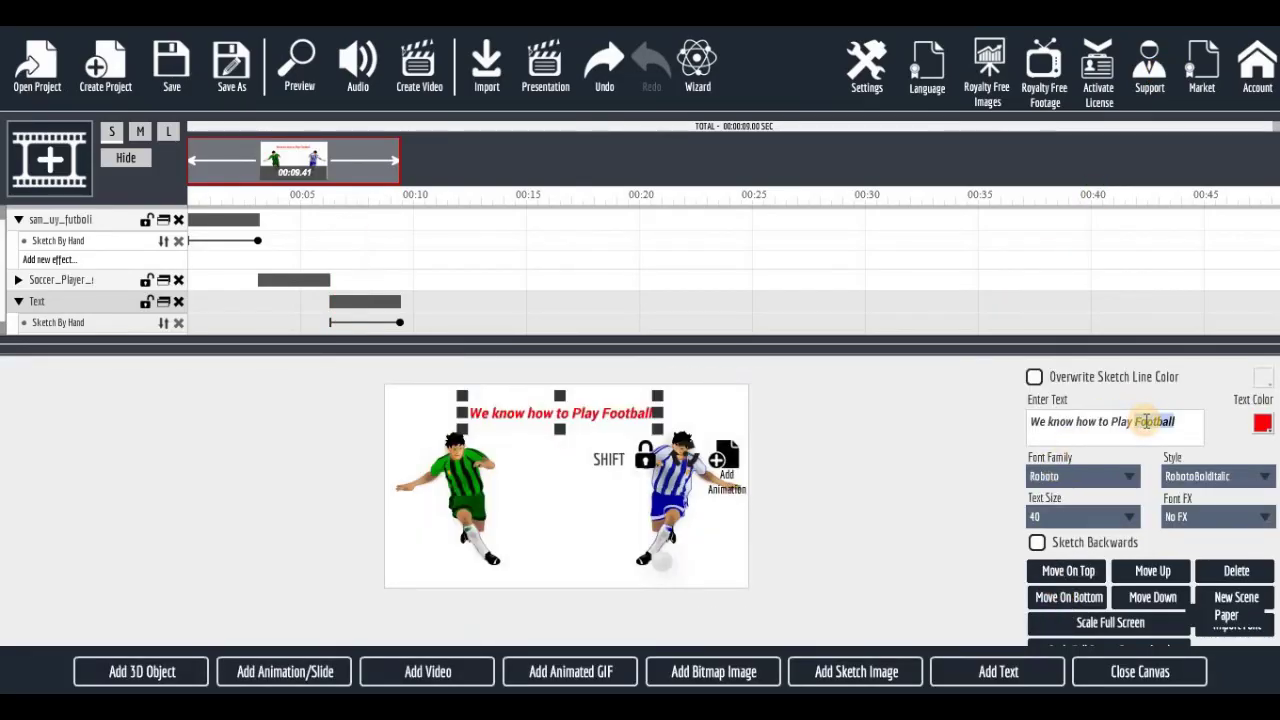
key(BackSpace)
key(BackSpace)
key(BackSpace)
key(BackSpace)
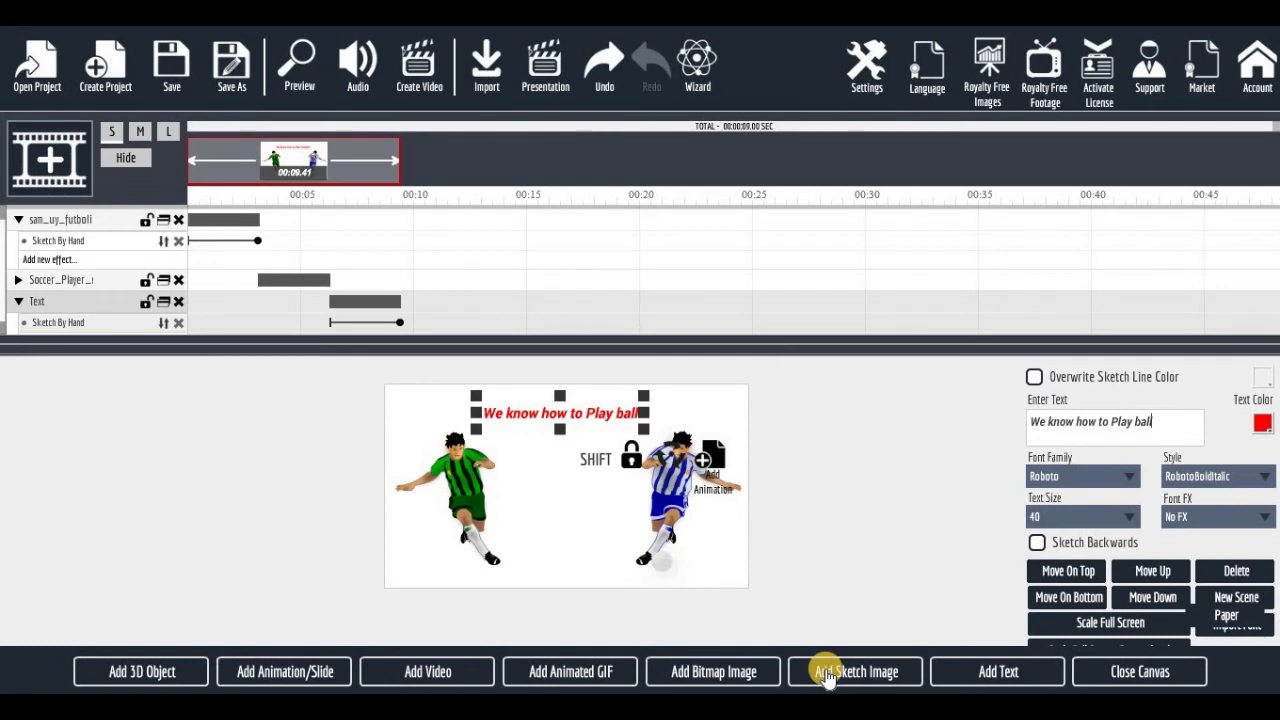
Move the blue-and-white player across the canvas past the green player and back to its original place.
click(672, 486)
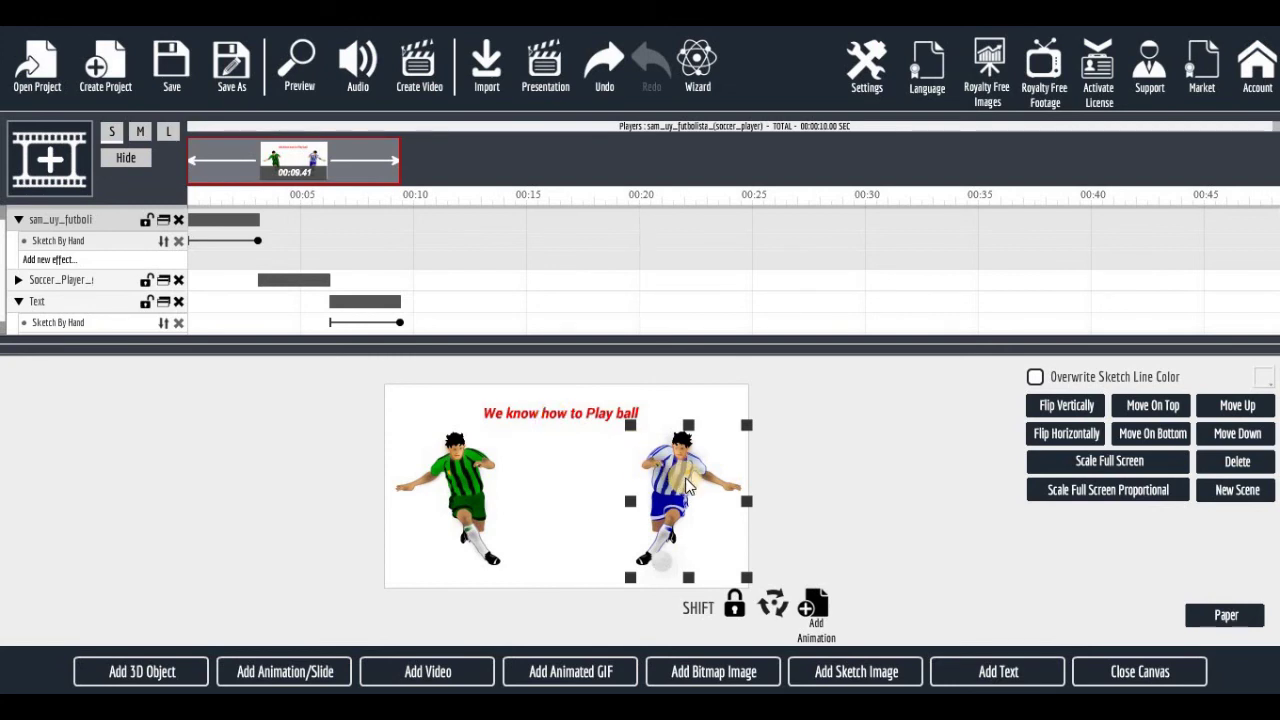
drag(672, 486, 90, 490)
drag(658, 498, 685, 490)
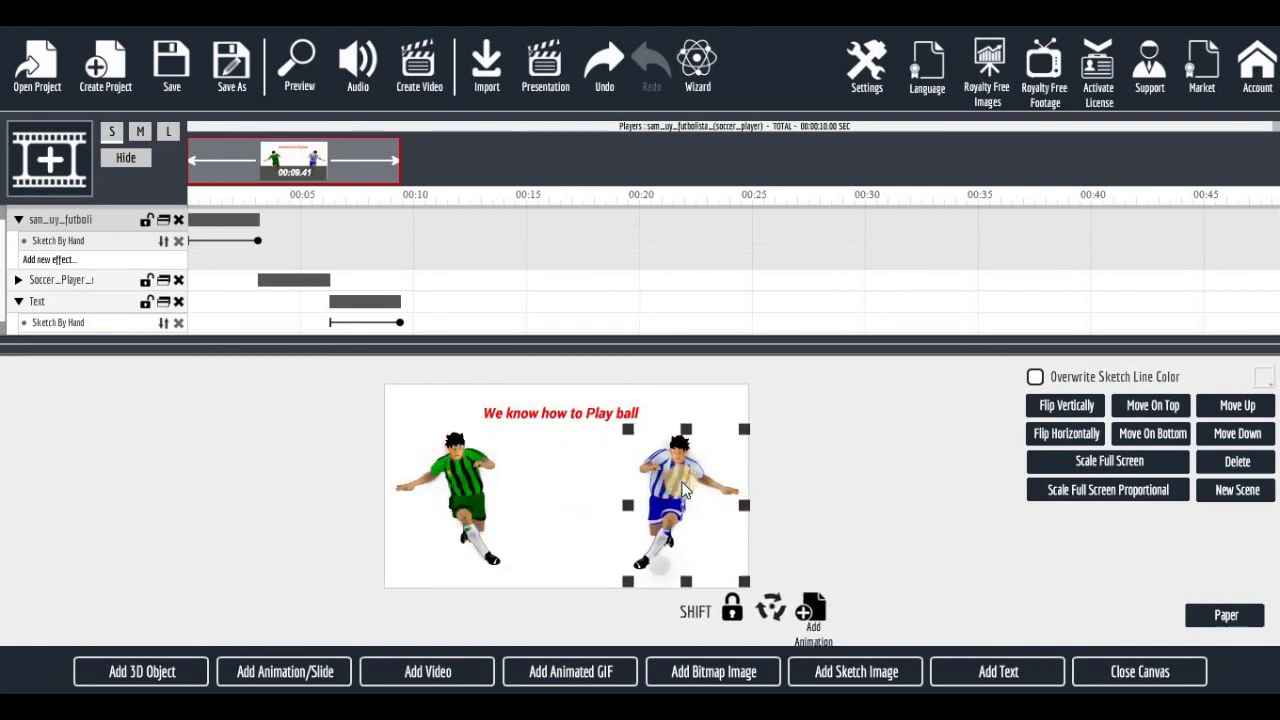
Collapse the object tracks, add an animation to the blue-and-white player, and place its first motion point midway between the players.
click(132, 160)
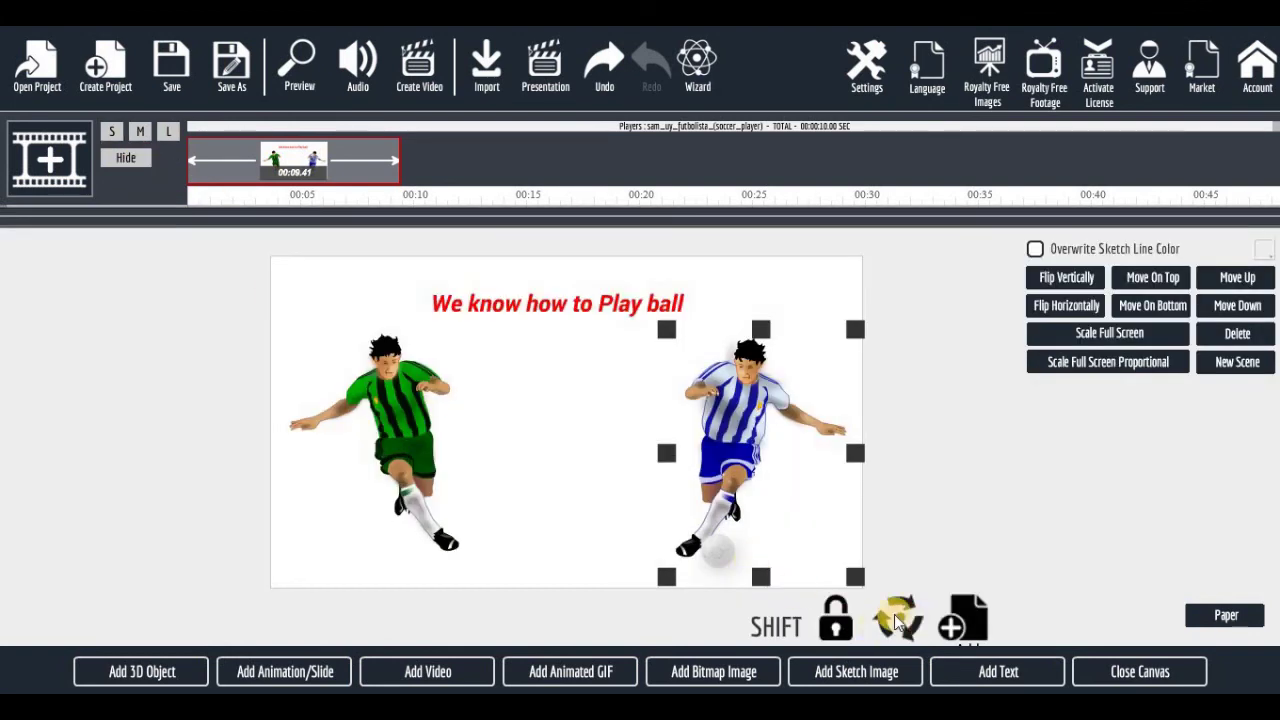
click(966, 619)
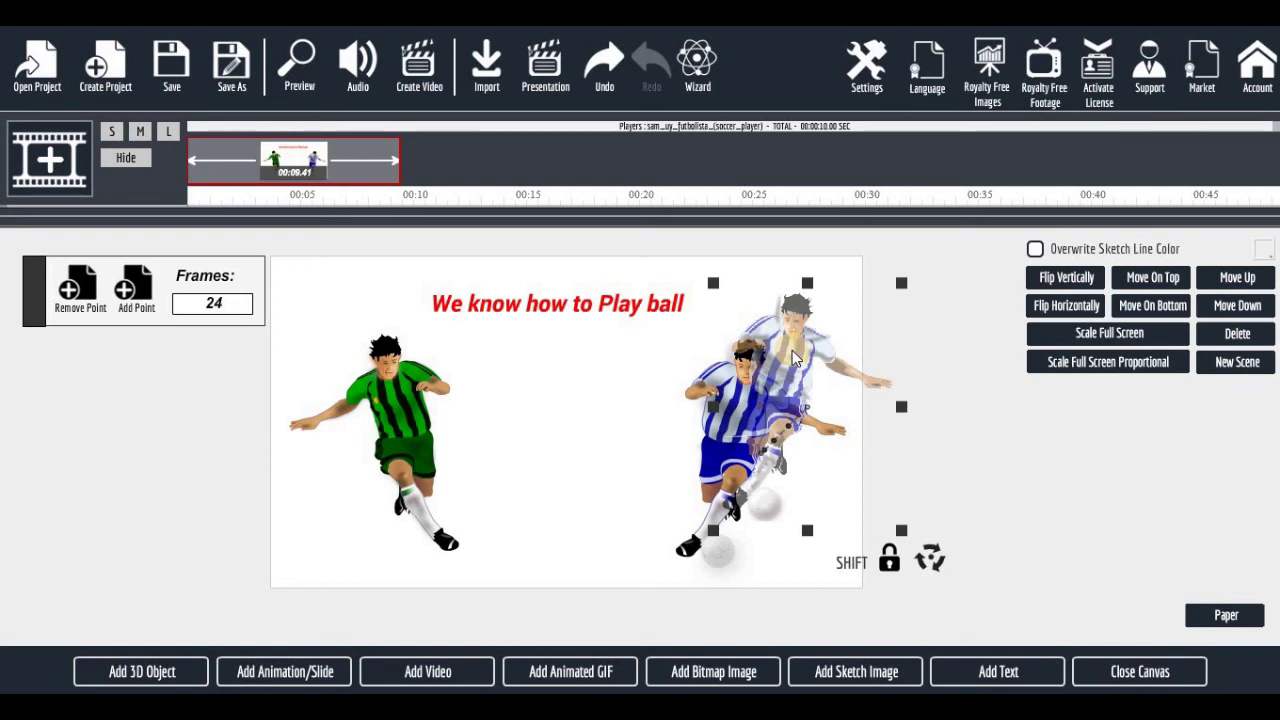
drag(793, 358, 568, 407)
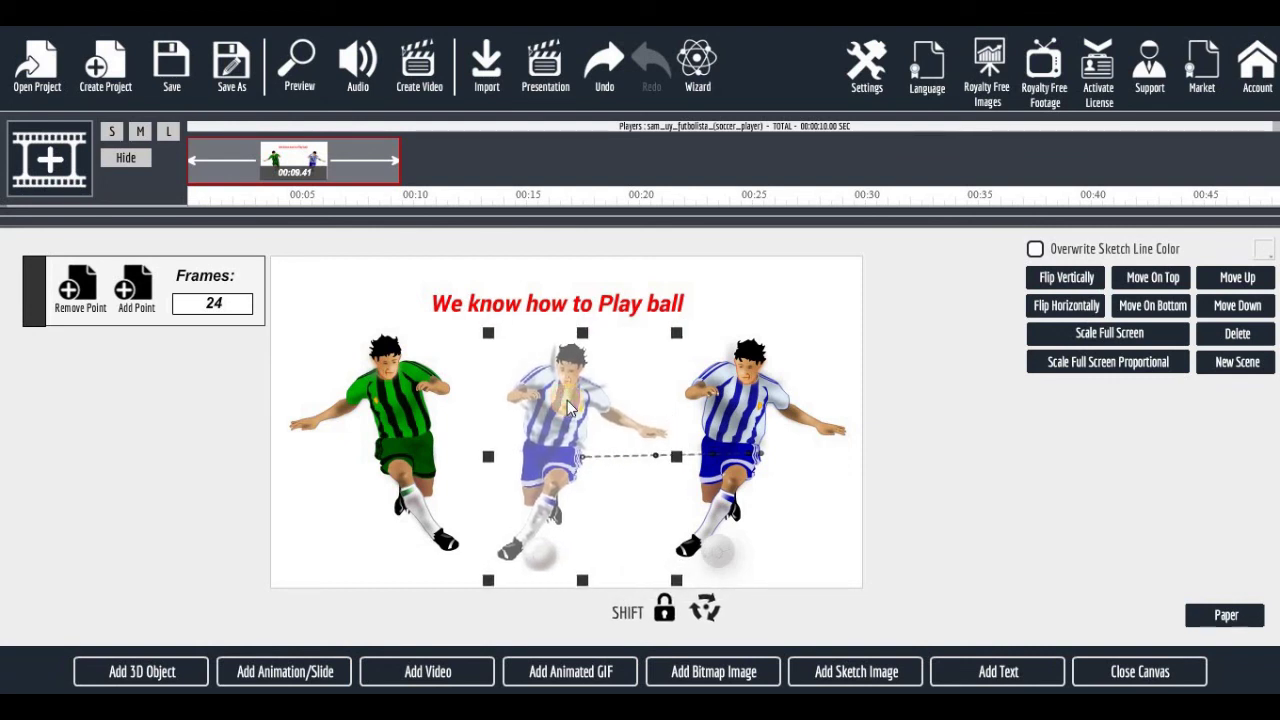
Add two more motion points, one over the green player and one outside the canvas beyond him, and close the canvas.
click(137, 287)
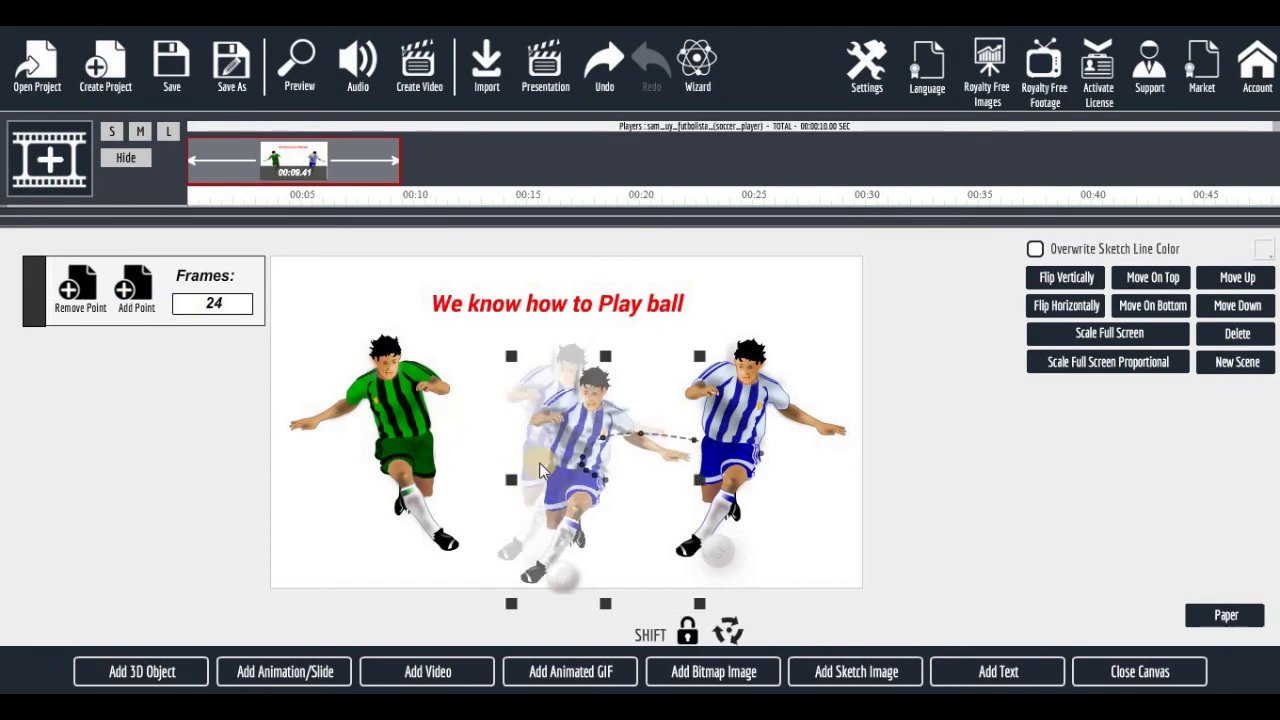
drag(580, 462, 348, 470)
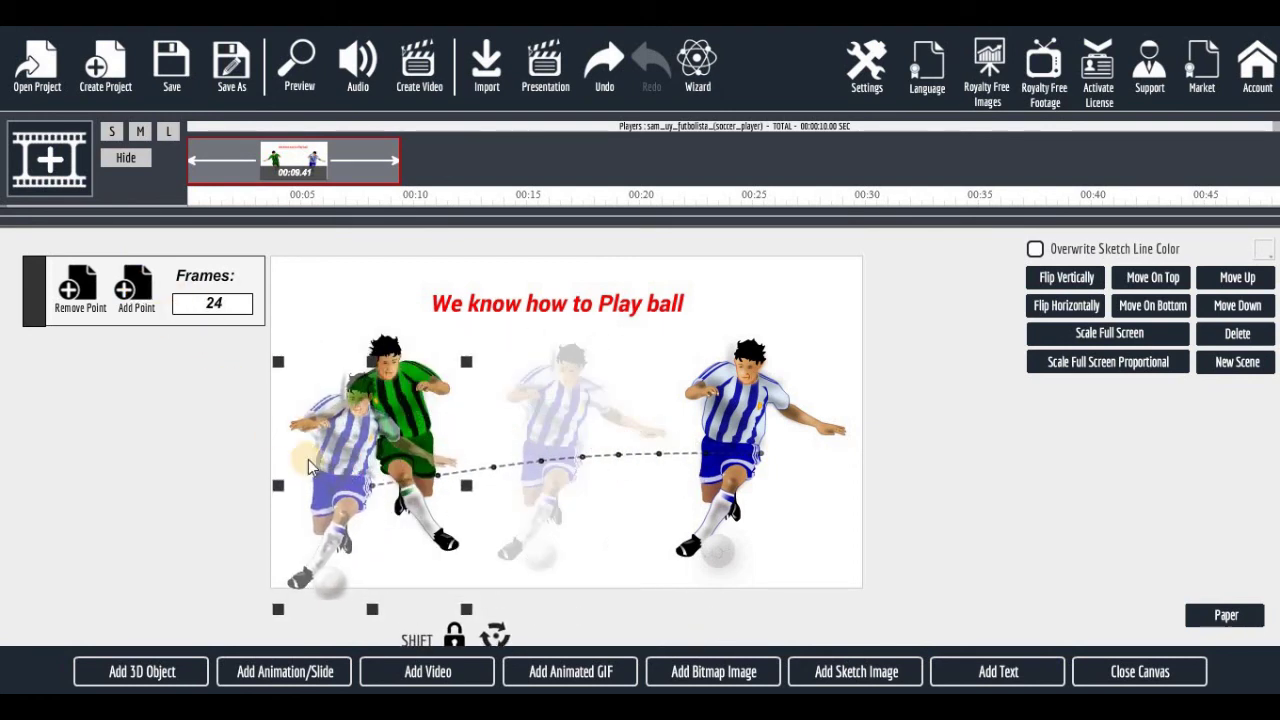
click(150, 308)
drag(370, 490, 200, 511)
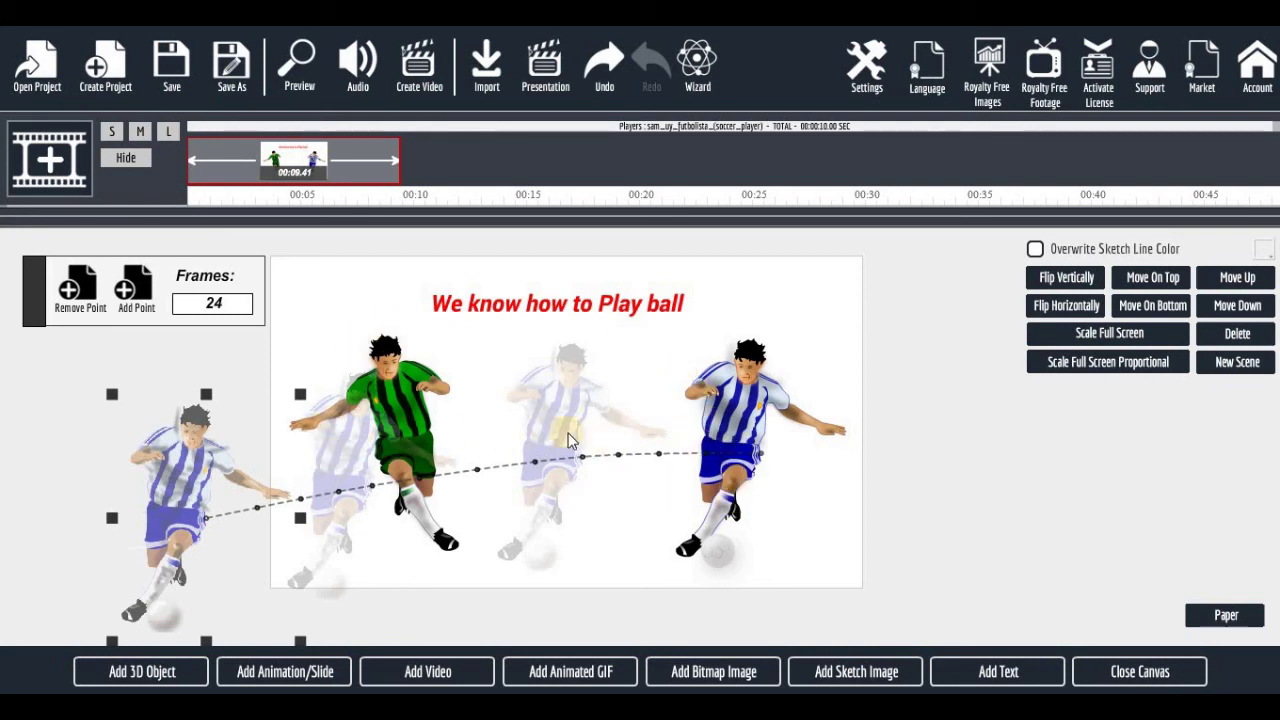
click(1131, 666)
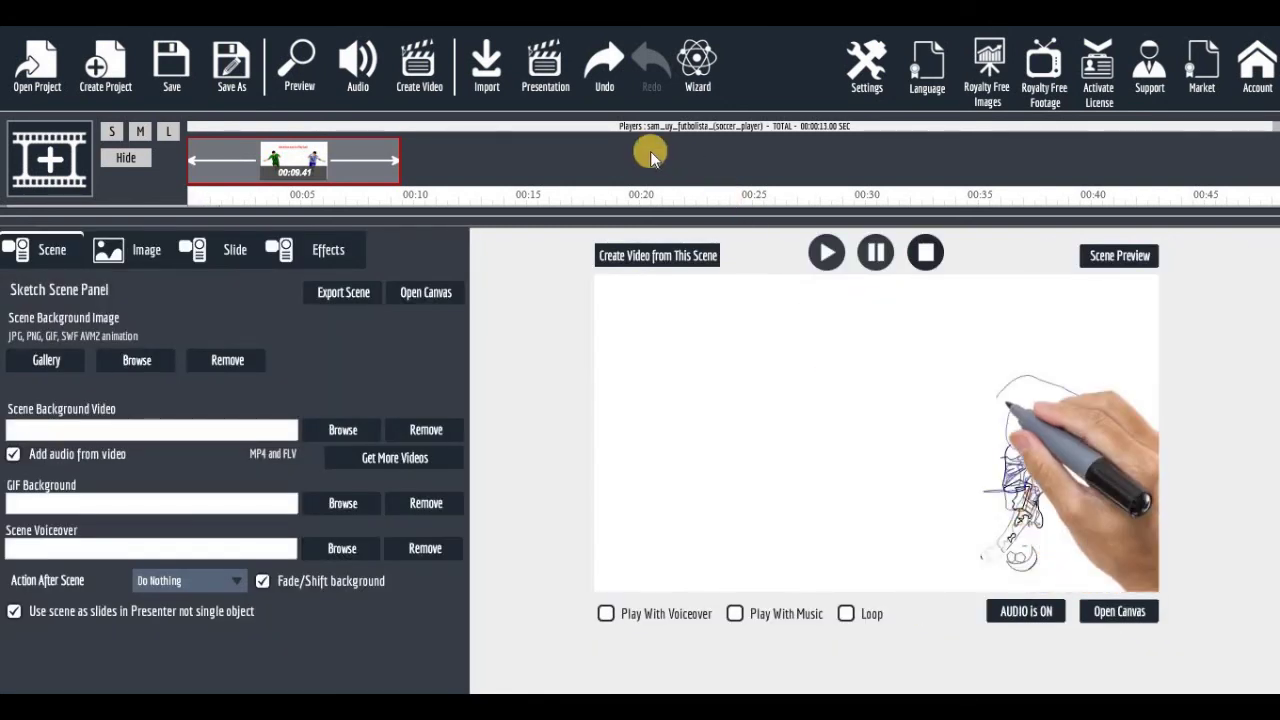
Preview the scene to check the blue-and-white player's motion, and reopen the canvas.
click(1120, 256)
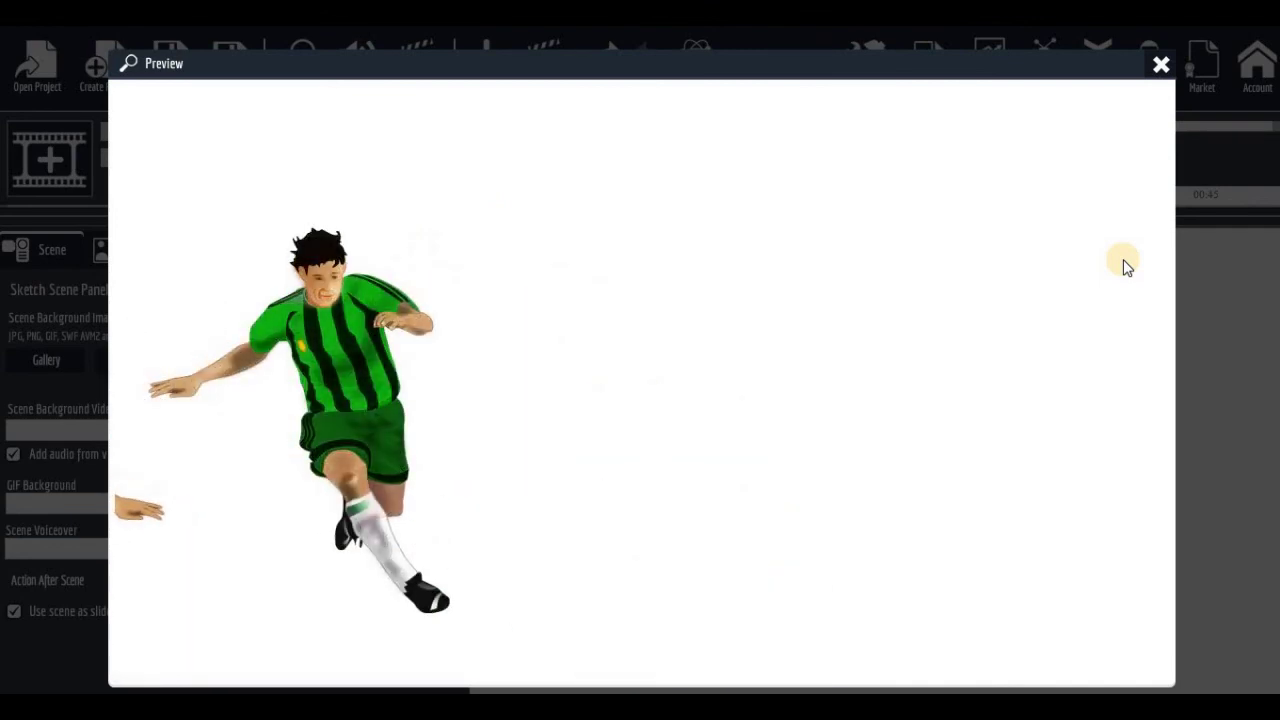
click(1163, 68)
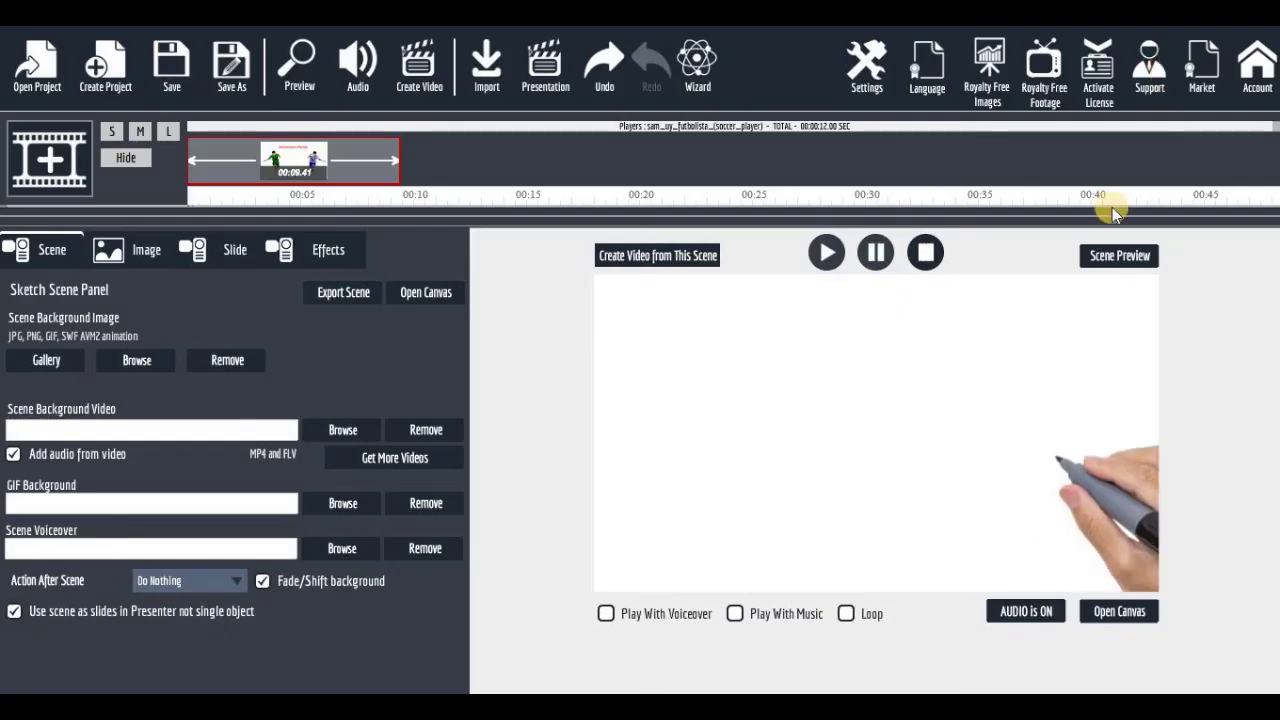
click(1110, 612)
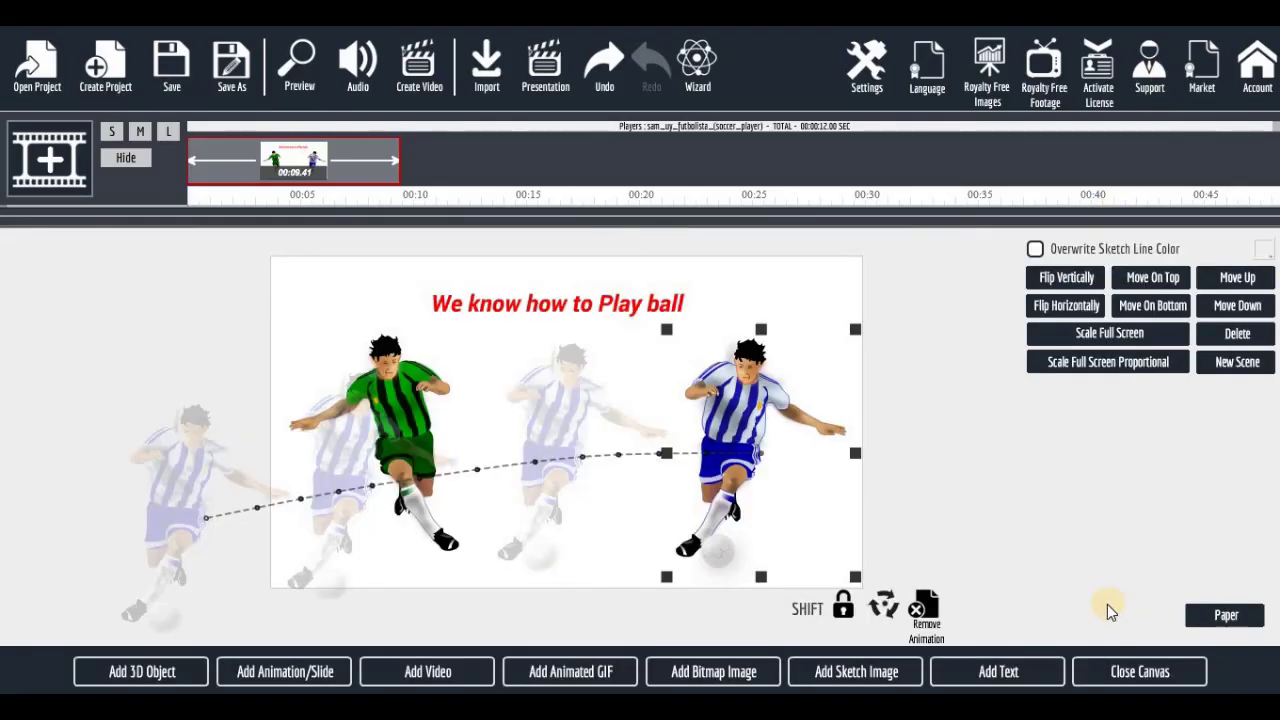